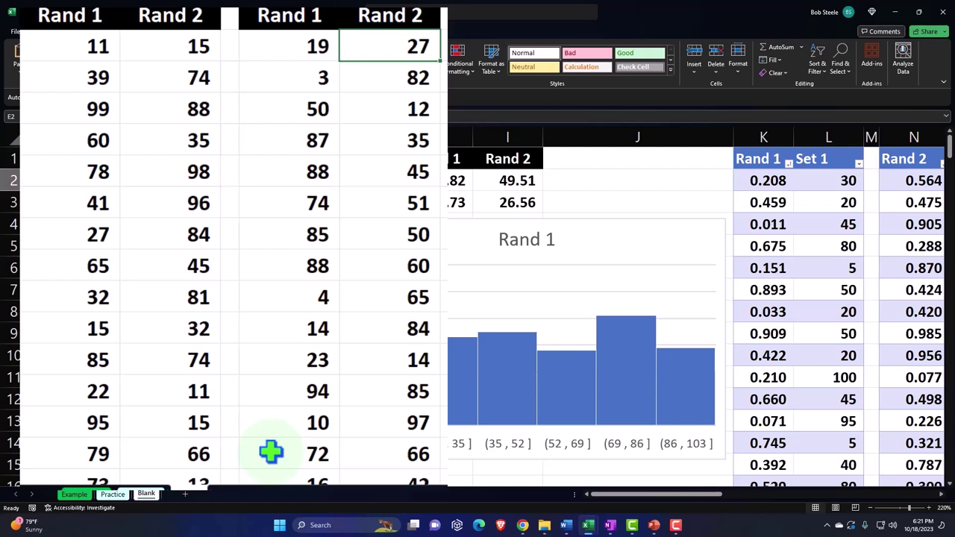
Re-enter a RANDBETWEEN(1,100) formula so all Rand 1 and Rand 2 values regenerate.
double_click(66, 45)
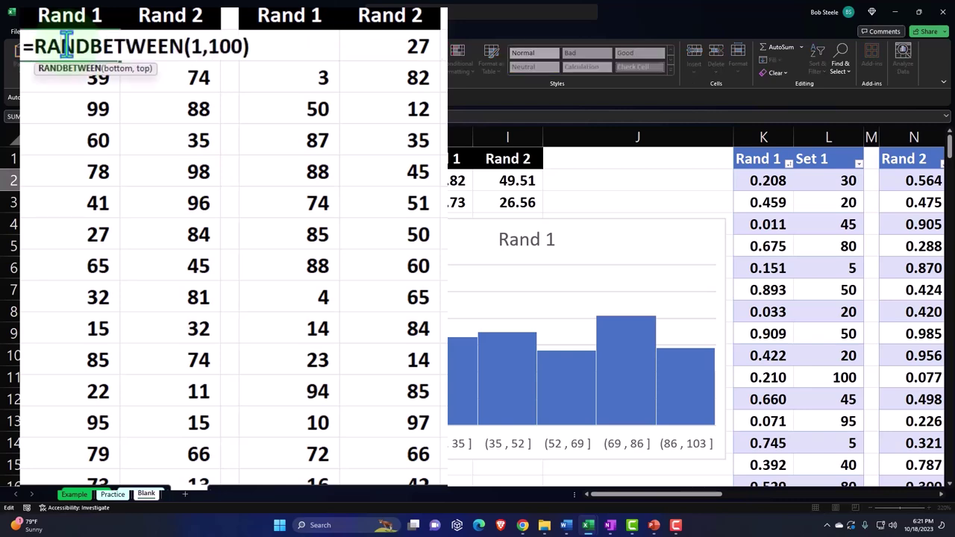
key(Return)
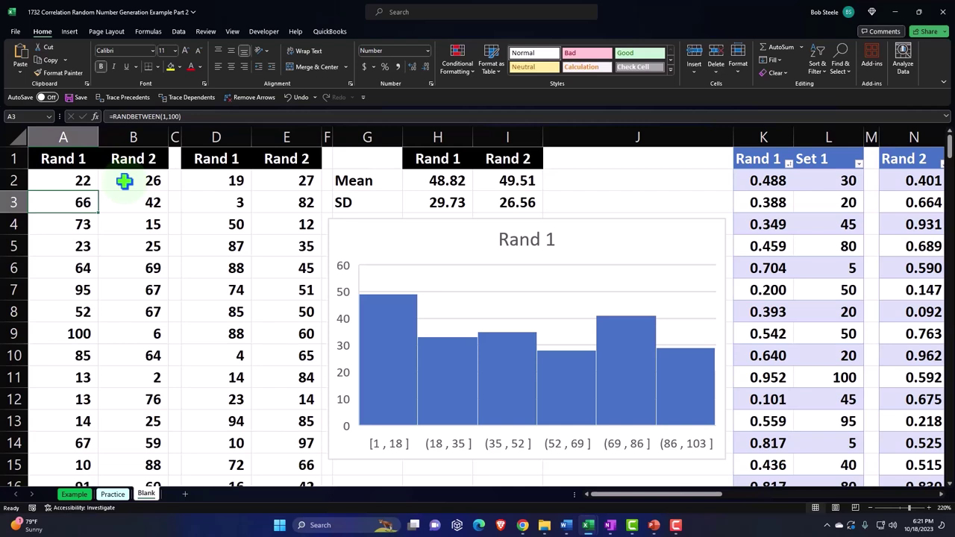
click(415, 250)
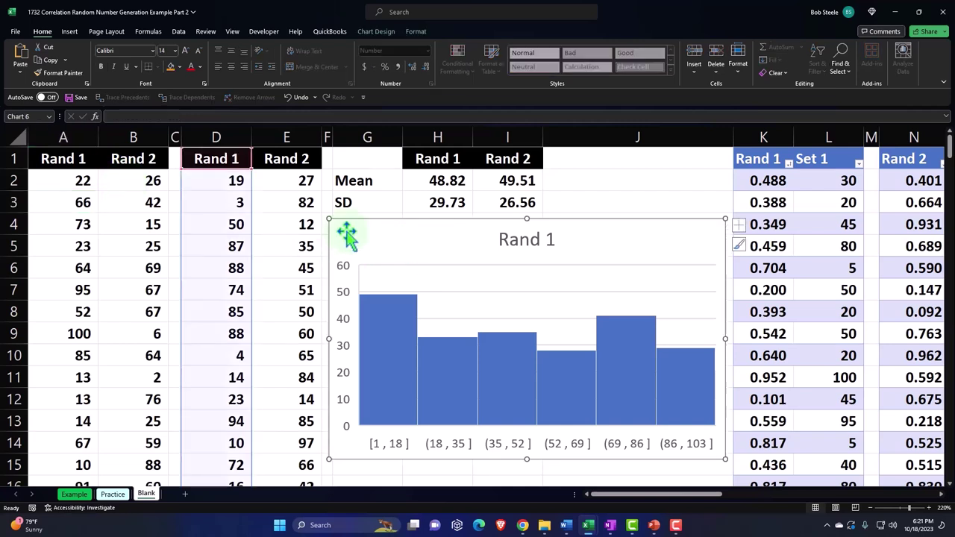
scroll(265, 208, down, 2)
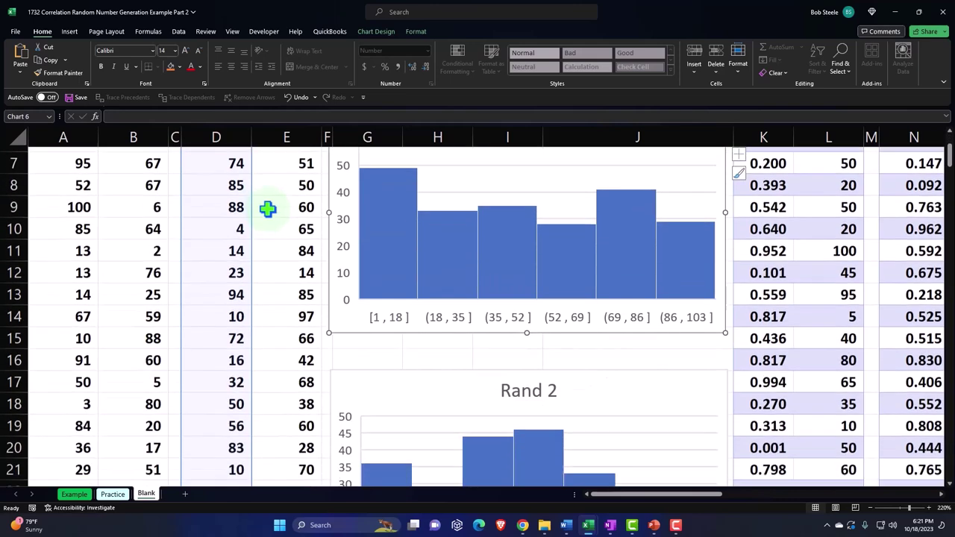
scroll(283, 223, down, 1)
click(394, 313)
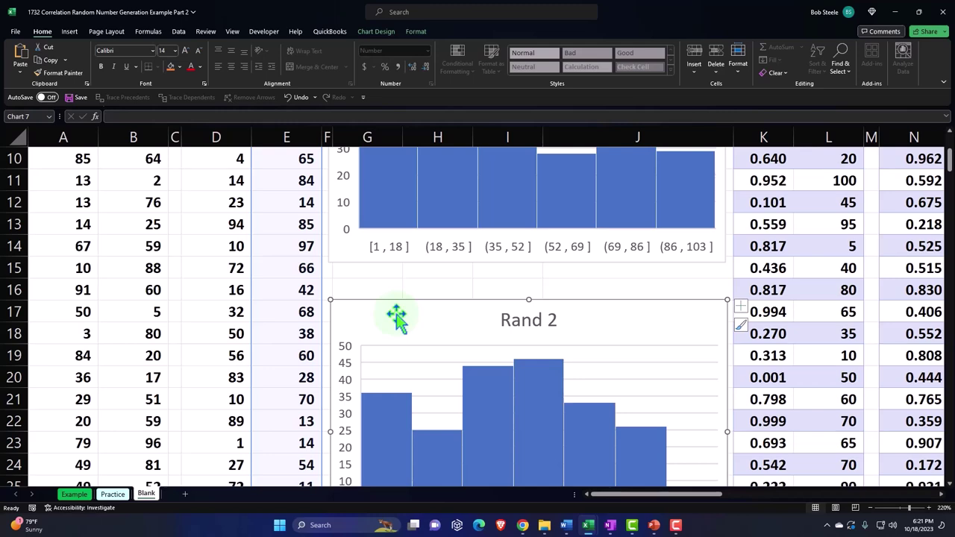
scroll(397, 319, up, 2)
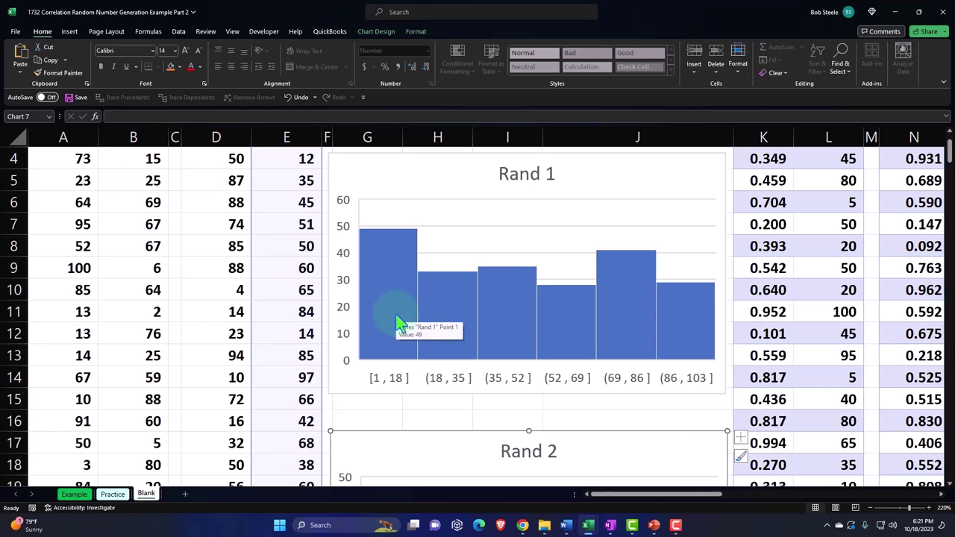
scroll(397, 319, up, 1)
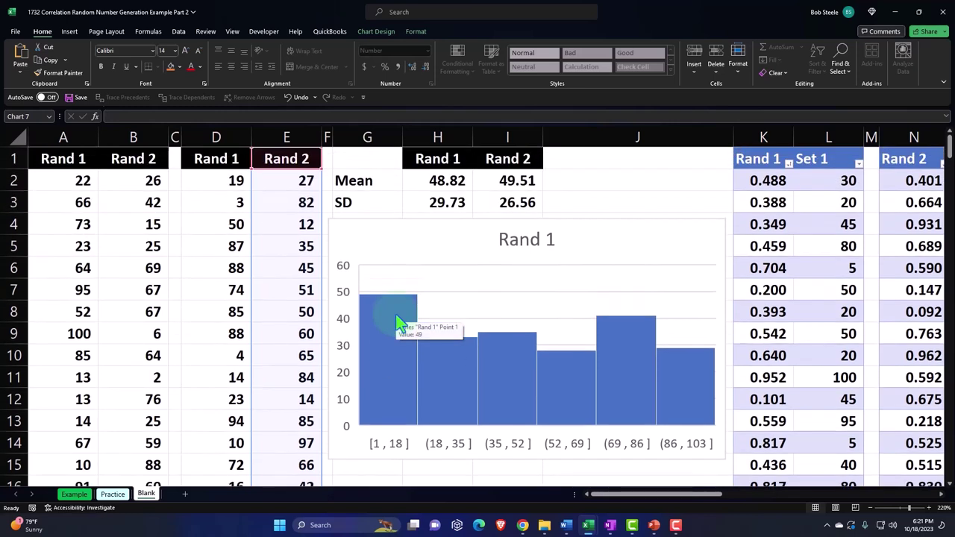
click(619, 174)
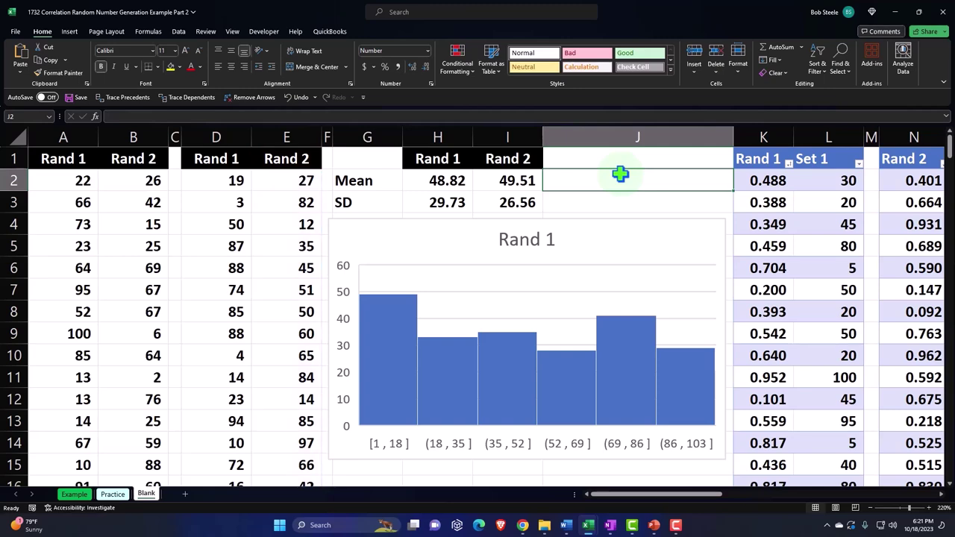
key(Right)
key(Right)
key(Right)
key(Right)
key(Right)
key(Right)
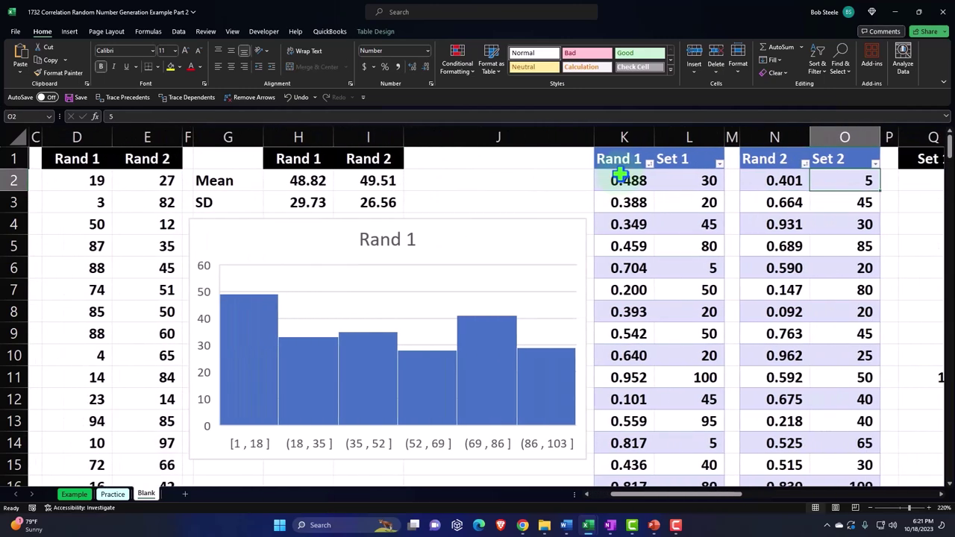
key(Right)
key(Right)
key(Right)
key(Right)
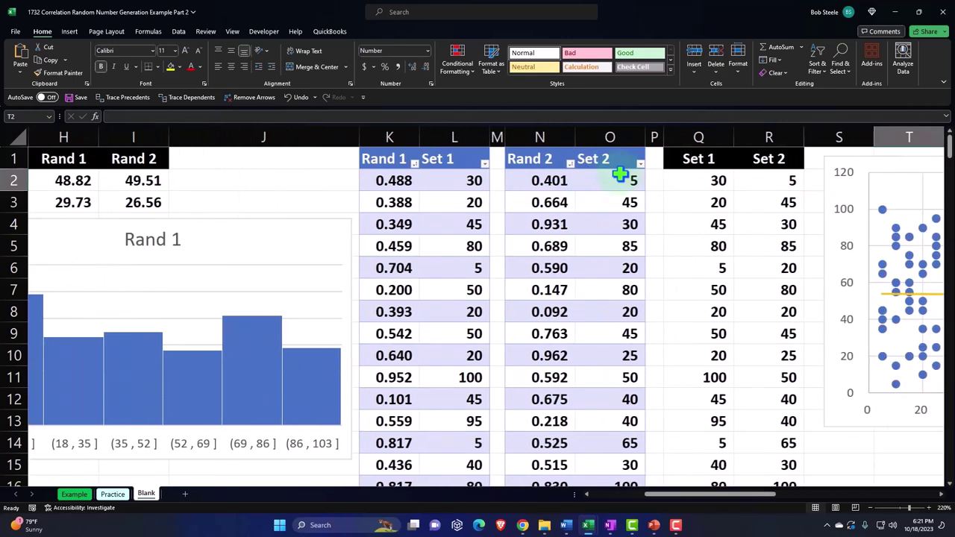
key(Right)
key(Right)
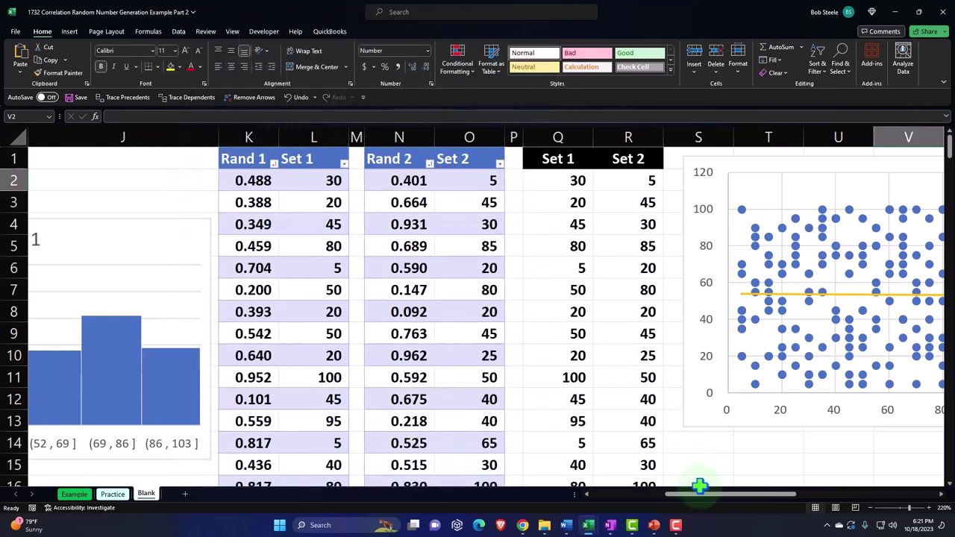
drag(701, 495, 738, 495)
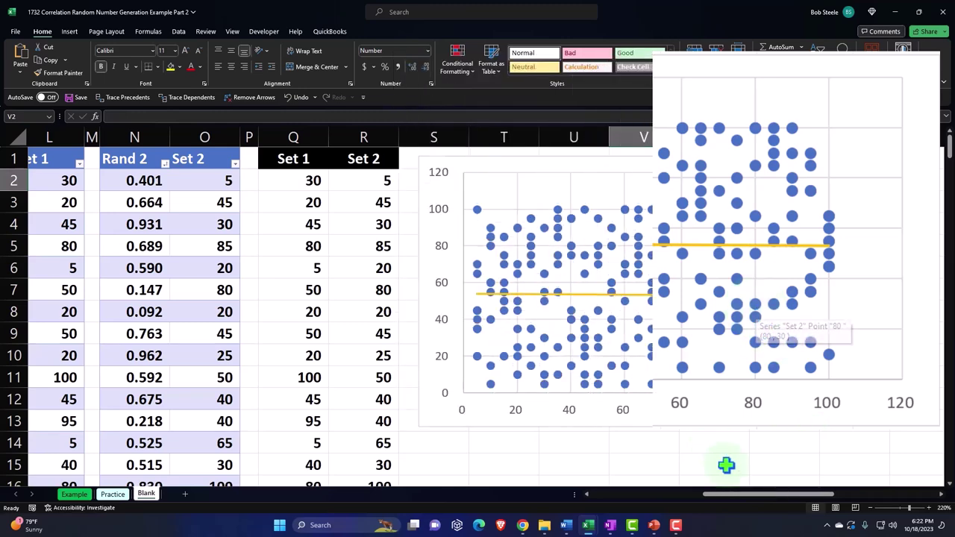
mouse_move(735, 495)
mouse_down()
mouse_move(697, 509)
mouse_move(634, 511)
mouse_up()
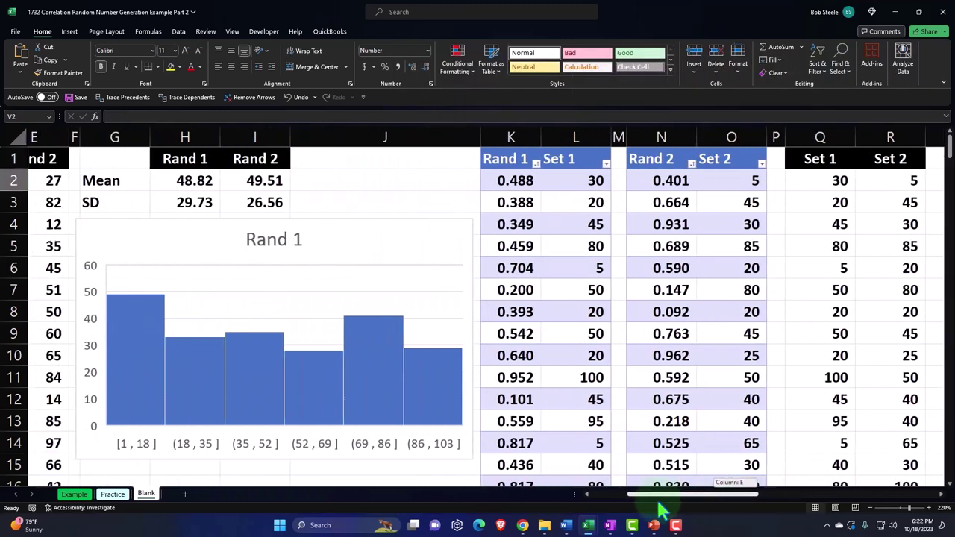
scroll(563, 434, down, 4)
scroll(564, 435, down, 3)
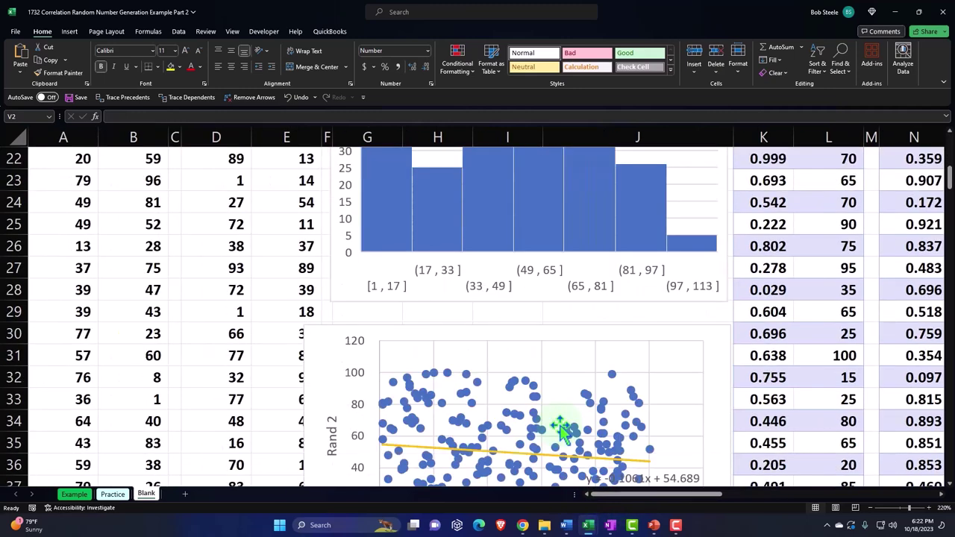
scroll(560, 436, down, 2)
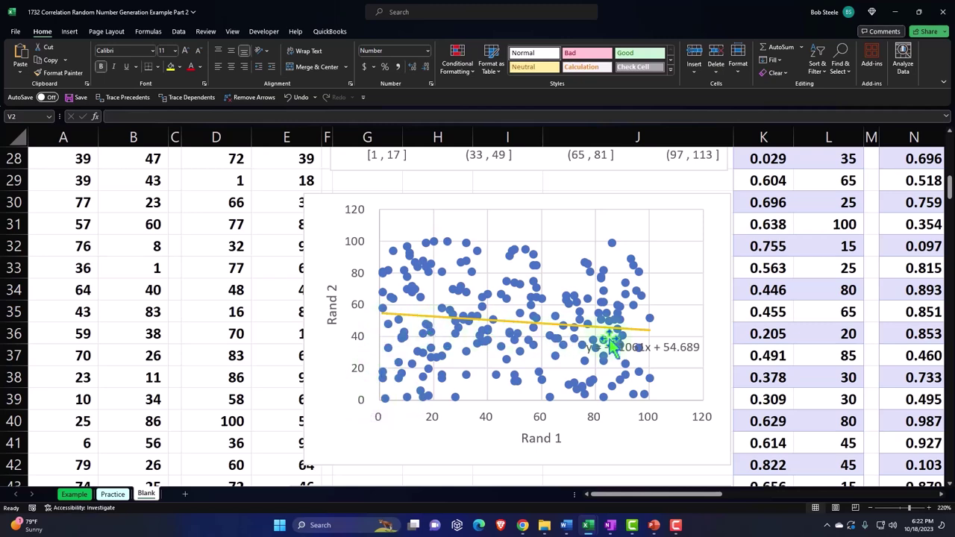
scroll(641, 358, up, 4)
scroll(656, 410, up, 4)
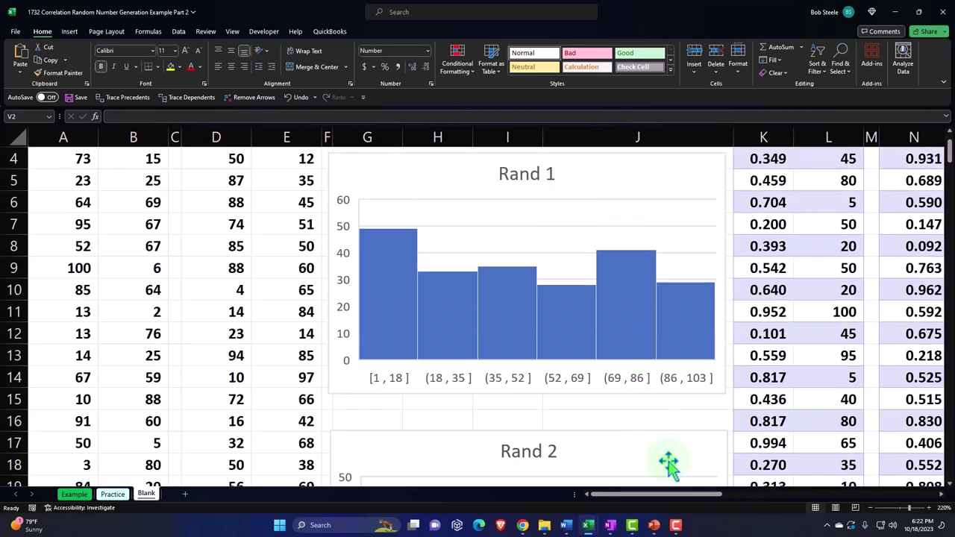
drag(669, 492, 773, 512)
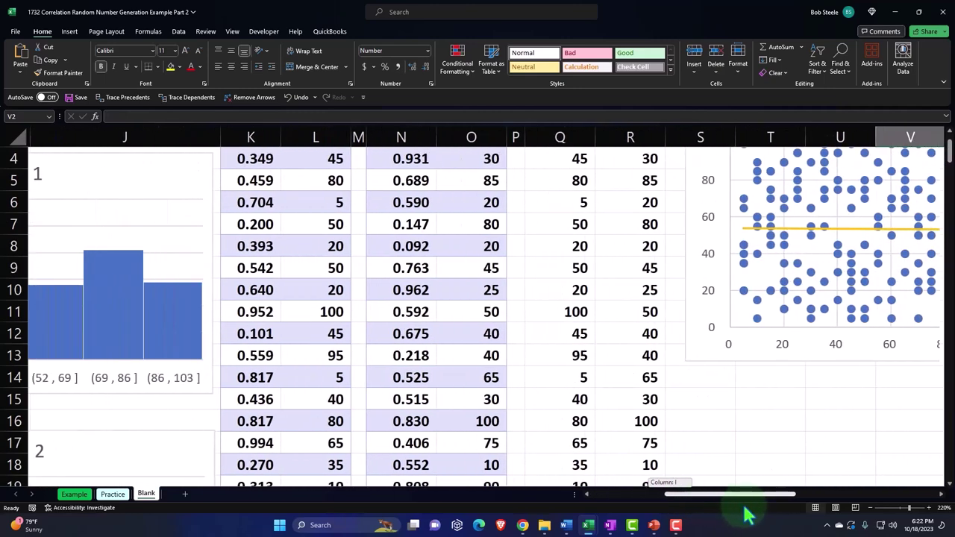
scroll(752, 458, up, 1)
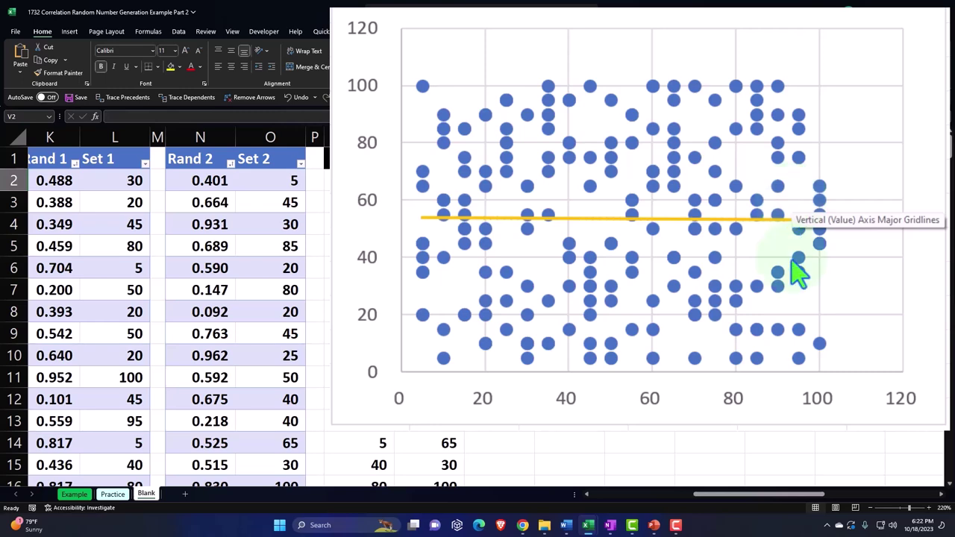
click(779, 444)
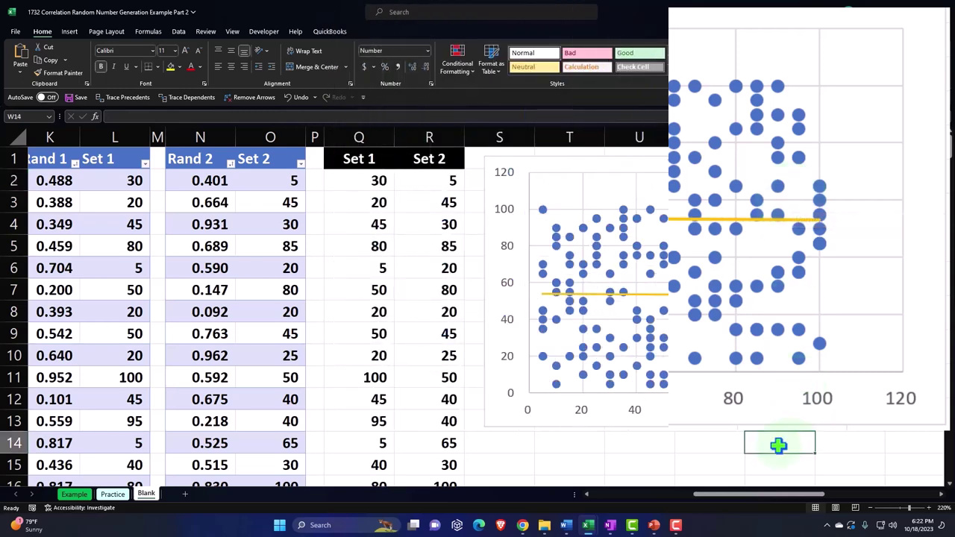
Paste the correlation formula picture and place it above the scatter chart, moved down to row 7.
key(Right)
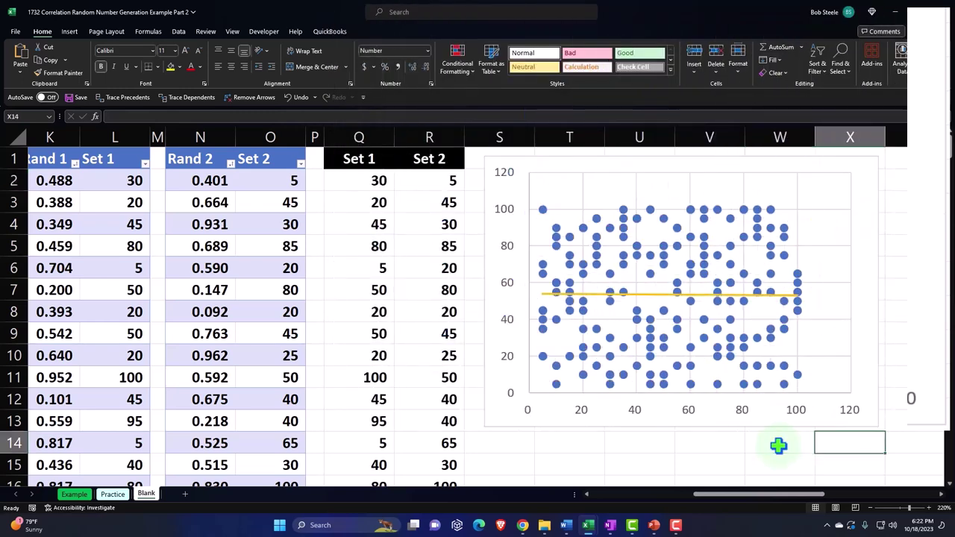
key(Right)
key(Right)
key(Right)
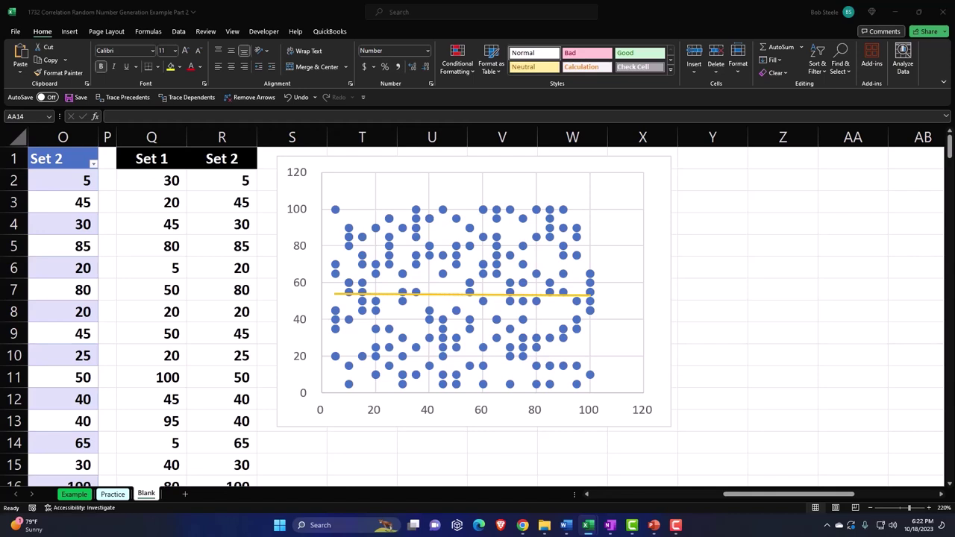
key(ctrl+v)
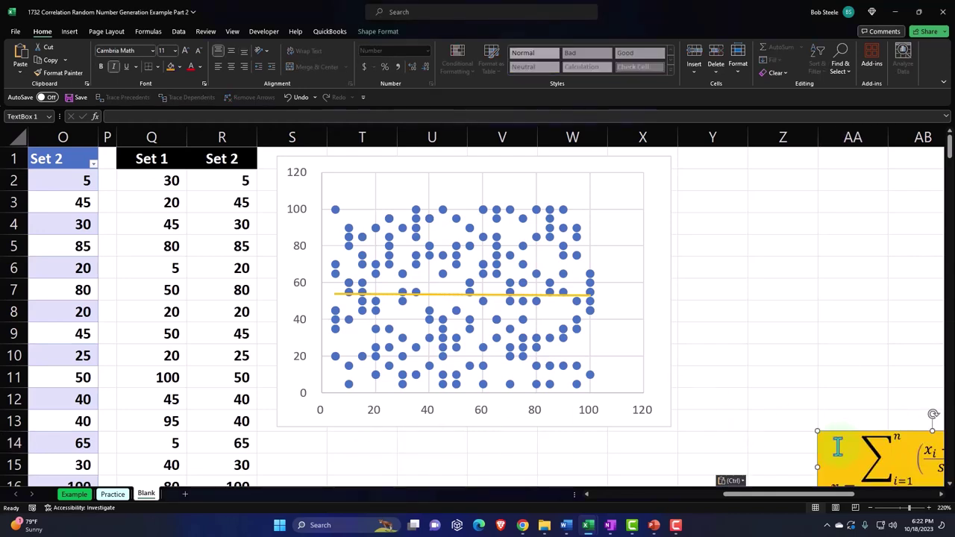
drag(831, 437, 729, 213)
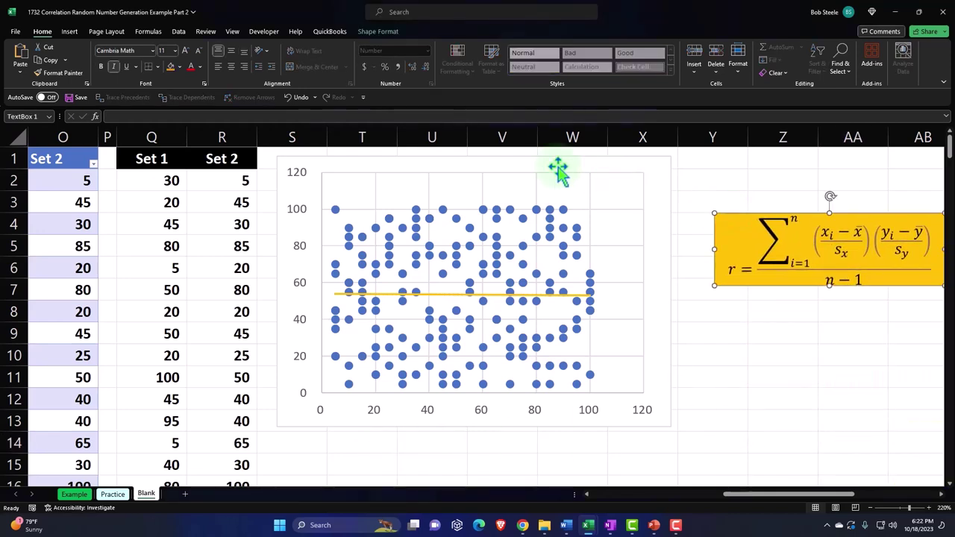
drag(558, 171, 548, 305)
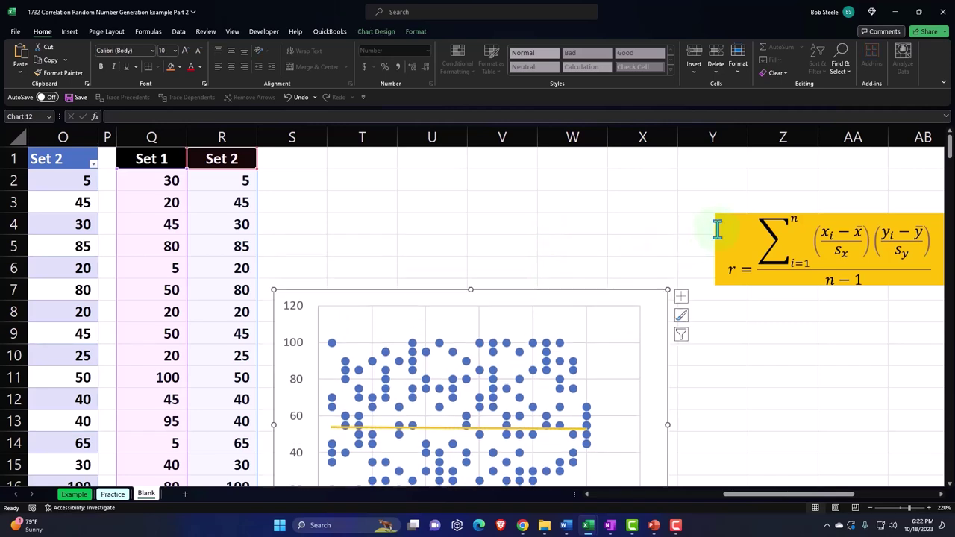
drag(709, 230, 308, 197)
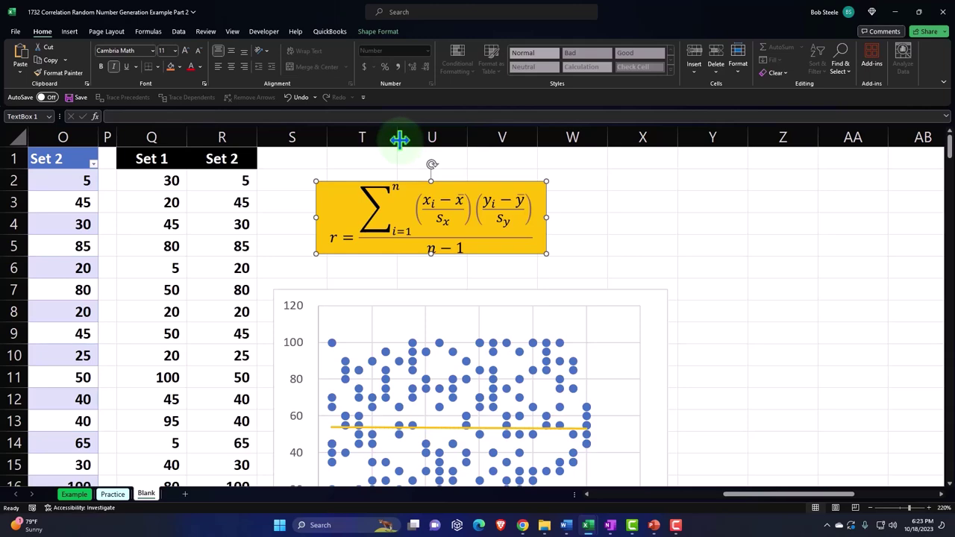
Widen column T and shrink the scatter chart to a smaller size.
drag(397, 137, 676, 138)
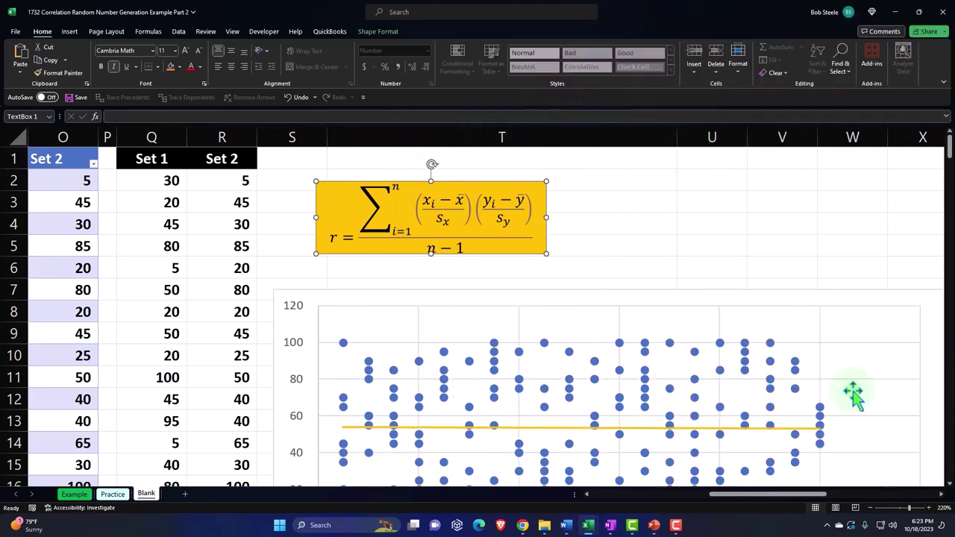
scroll(853, 394, down, 2)
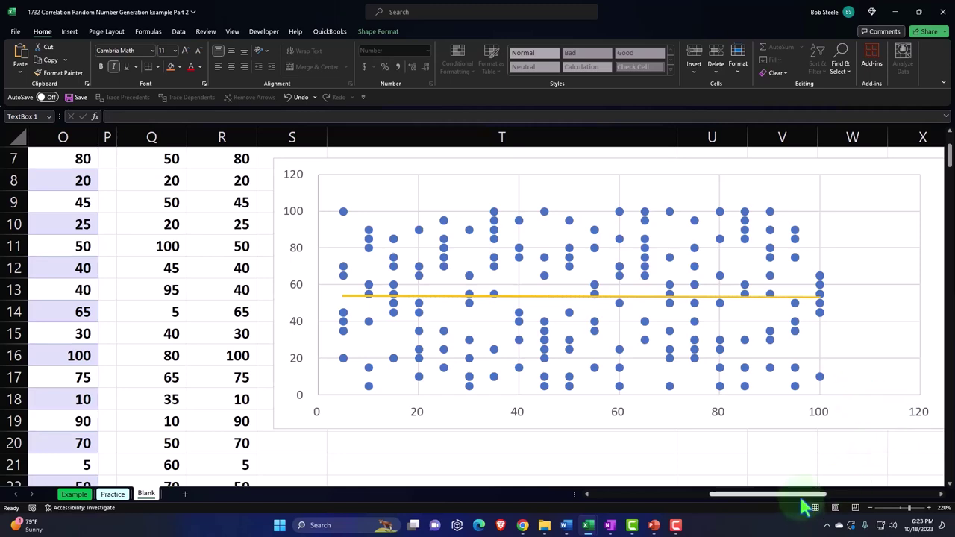
drag(804, 493, 816, 493)
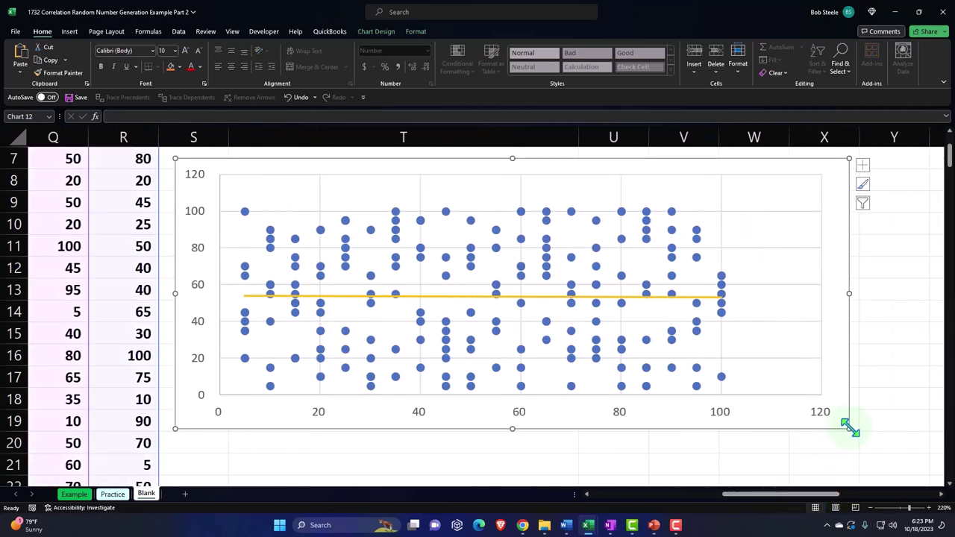
drag(848, 427, 566, 386)
drag(567, 386, 564, 385)
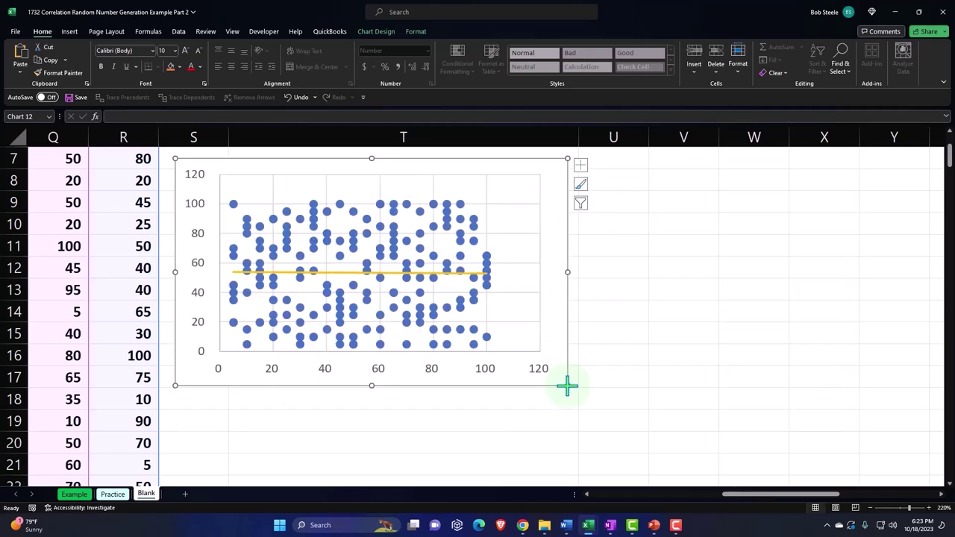
Nudge the r formula image slightly to the right above the chart.
scroll(565, 385, up, 2)
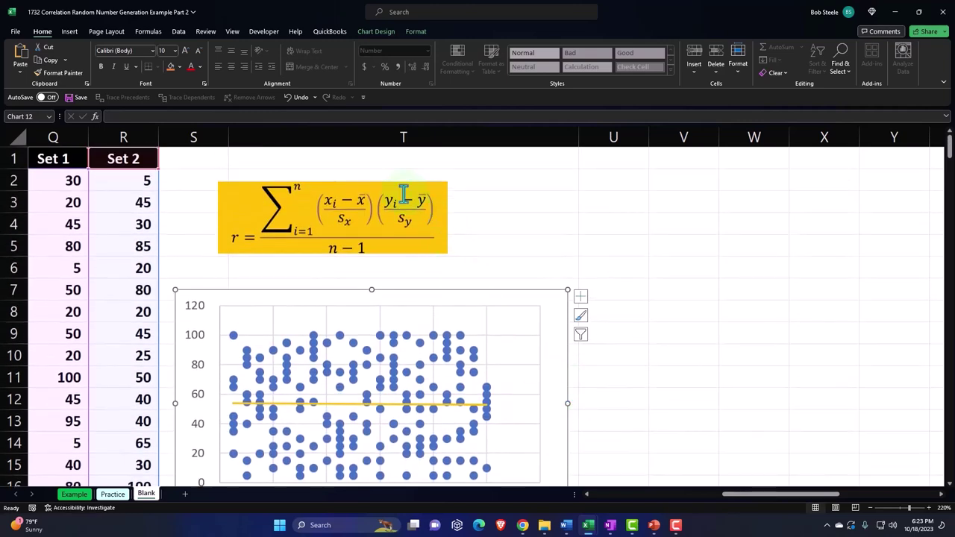
click(390, 185)
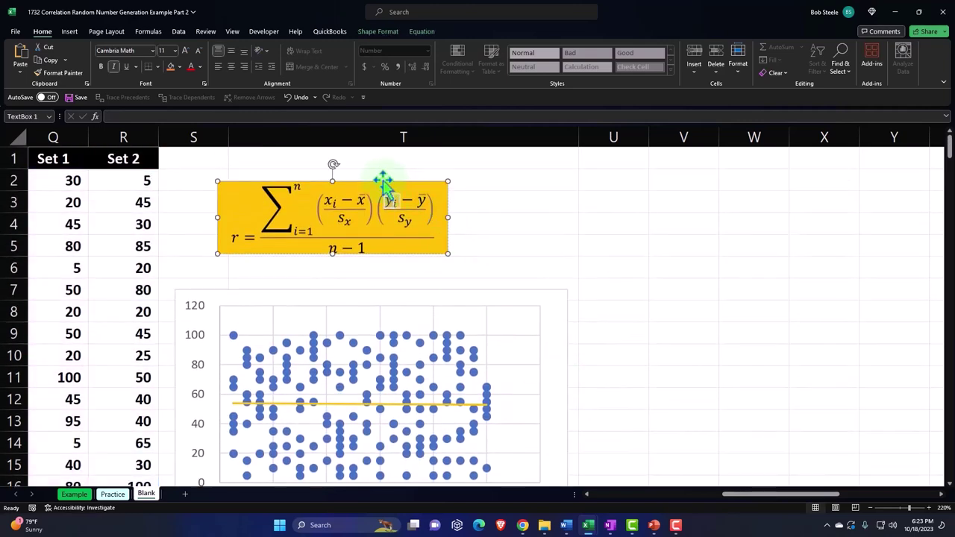
drag(382, 183, 503, 179)
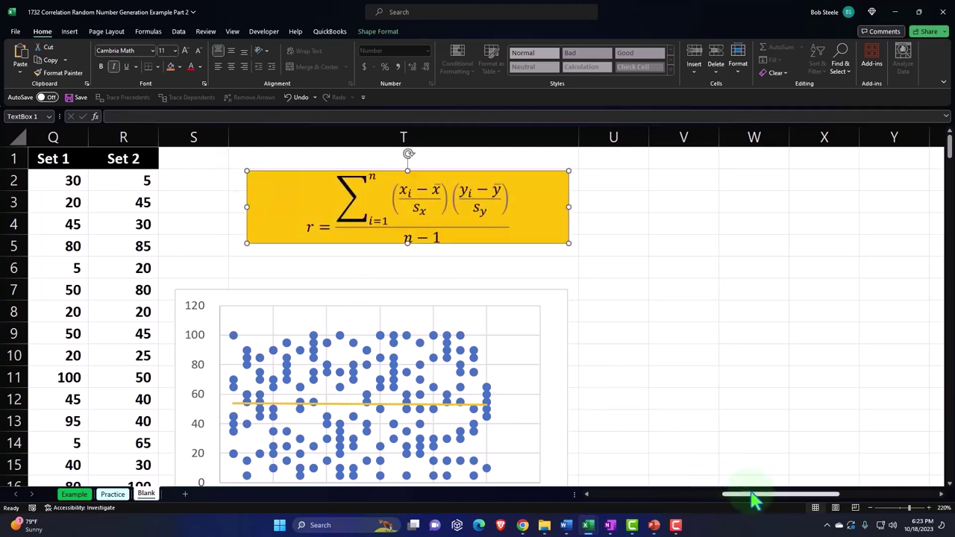
drag(750, 497, 477, 492)
Copy the Rand 1 and Rand 2 columns D:E and paste them starting at U1.
click(231, 158)
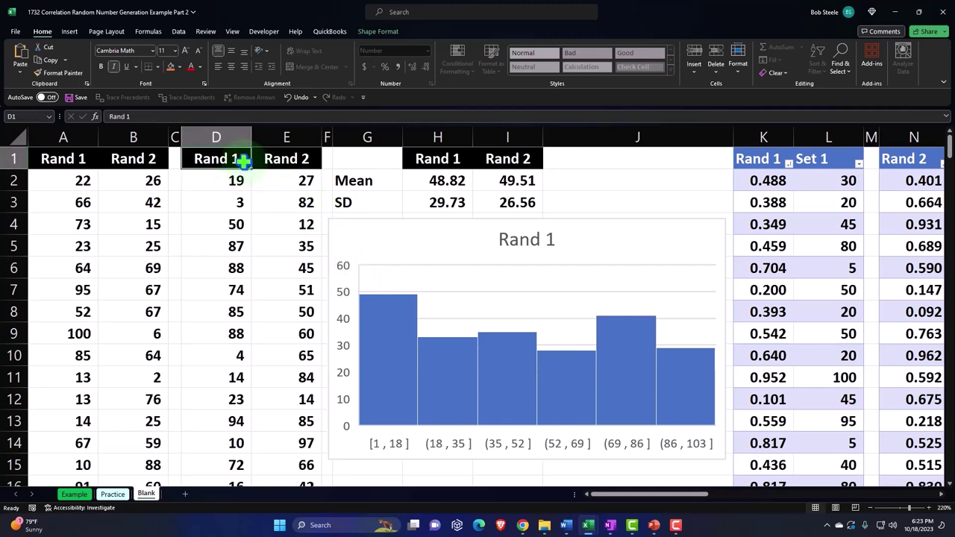
drag(215, 136, 260, 139)
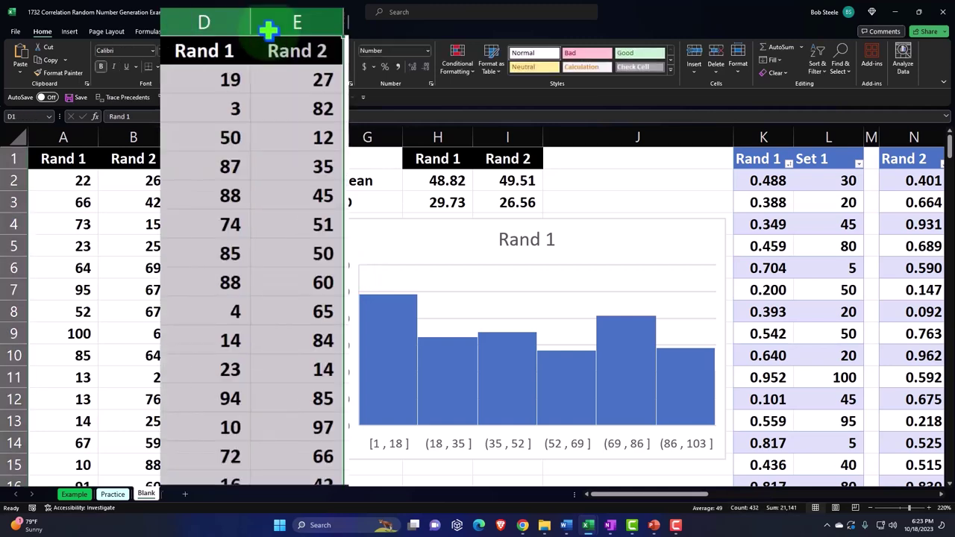
key(ctrl+c)
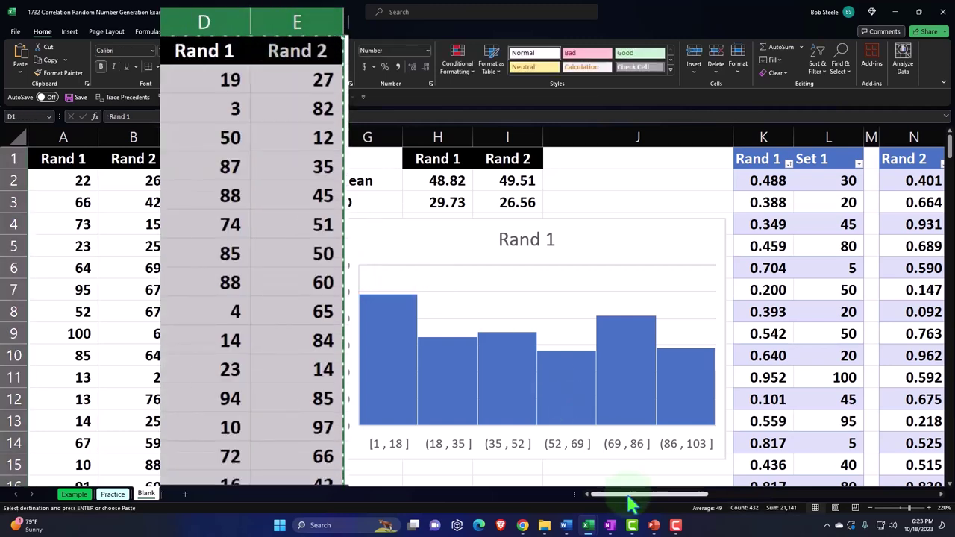
mouse_move(635, 497)
mouse_down()
mouse_move(786, 516)
mouse_move(778, 520)
mouse_up()
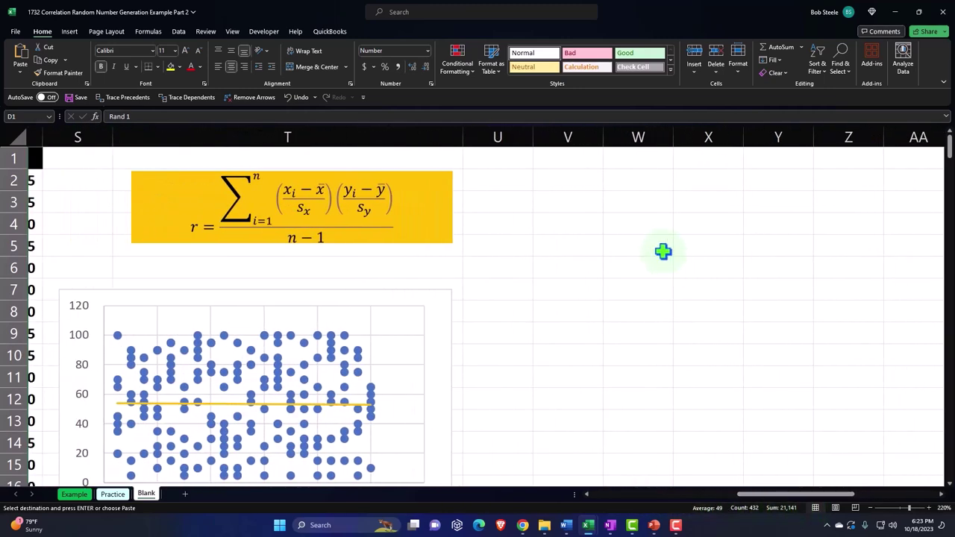
click(515, 158)
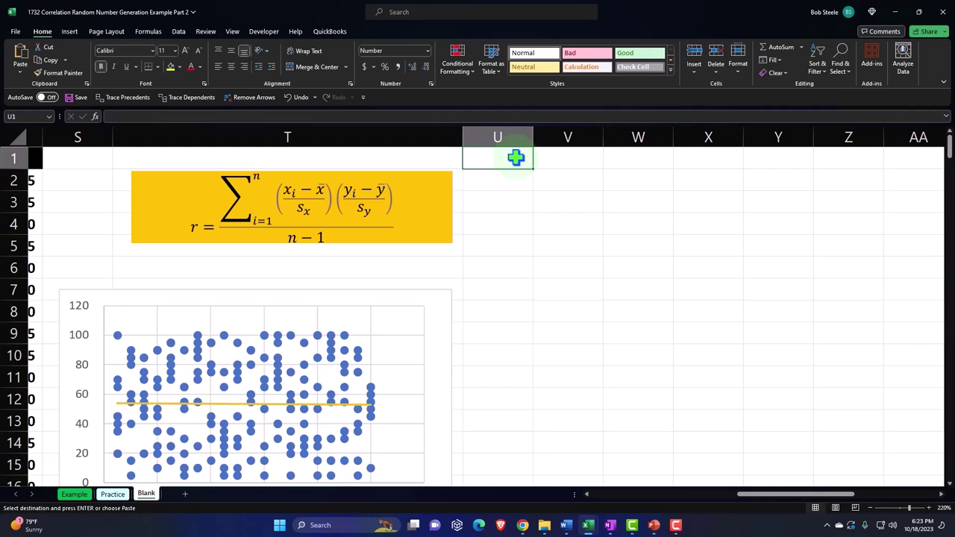
key(ctrl+v)
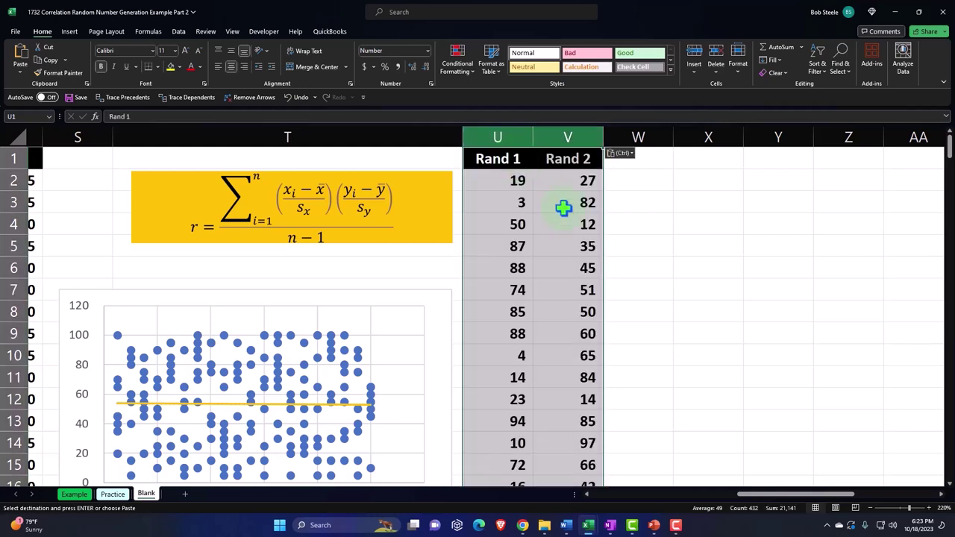
click(563, 209)
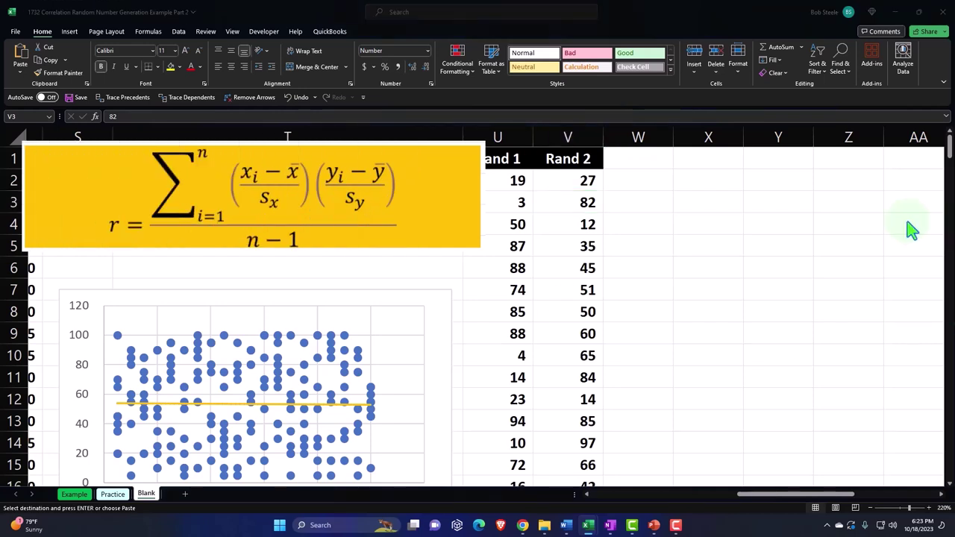
click(563, 137)
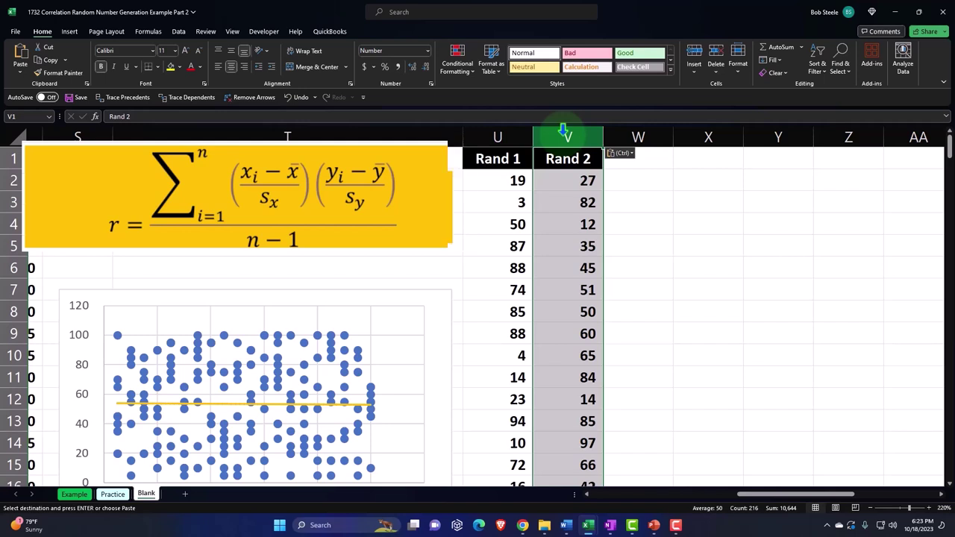
Insert a blank column V before Rand 2 and head it 'Z 1'.
right_click(577, 196)
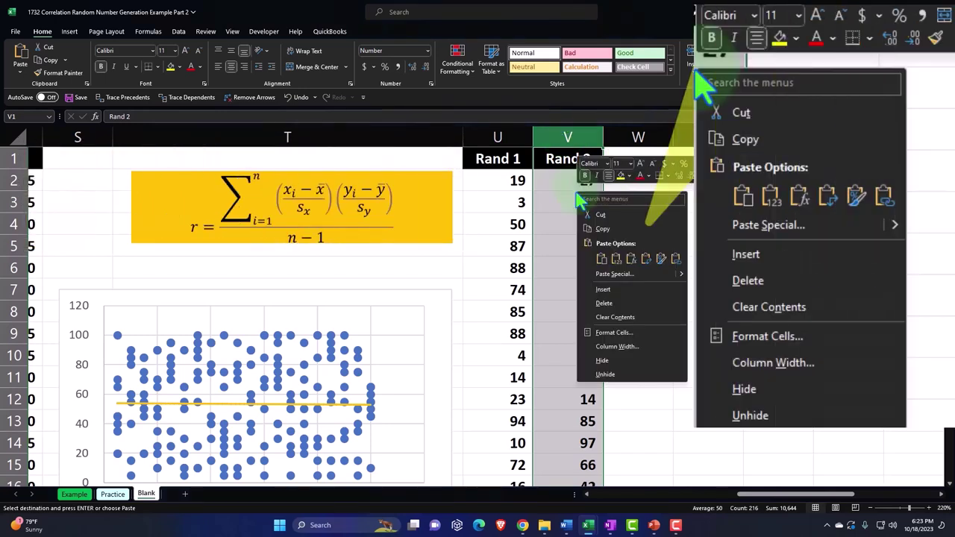
click(604, 290)
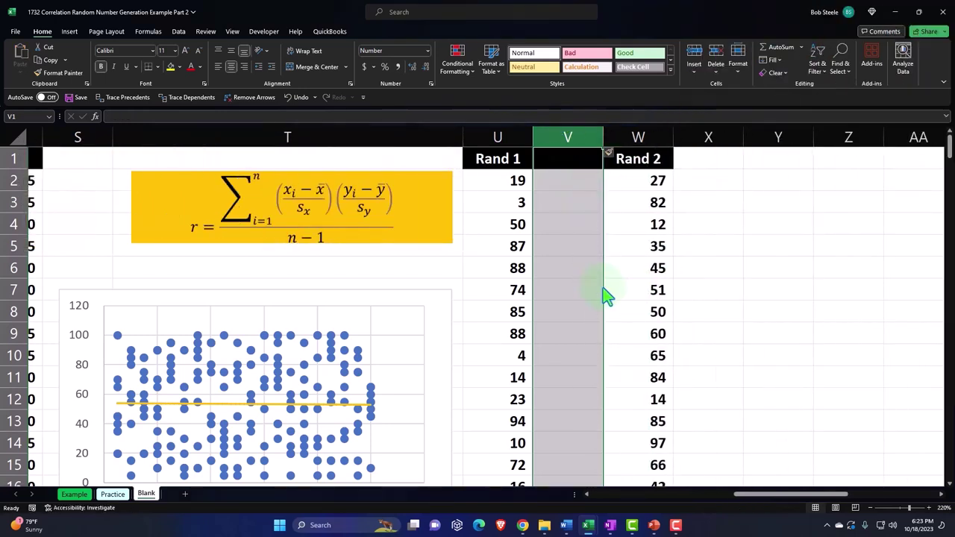
click(546, 158)
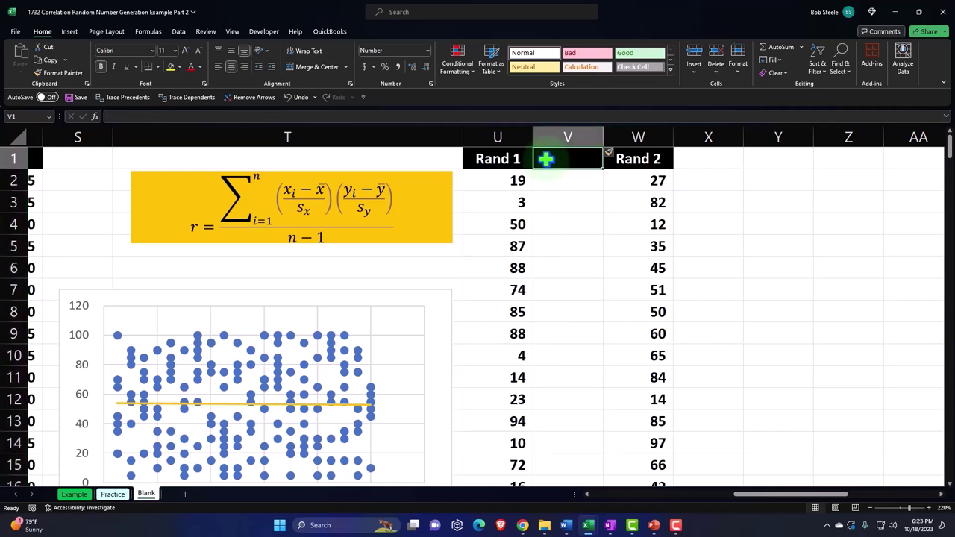
text(Z 1)
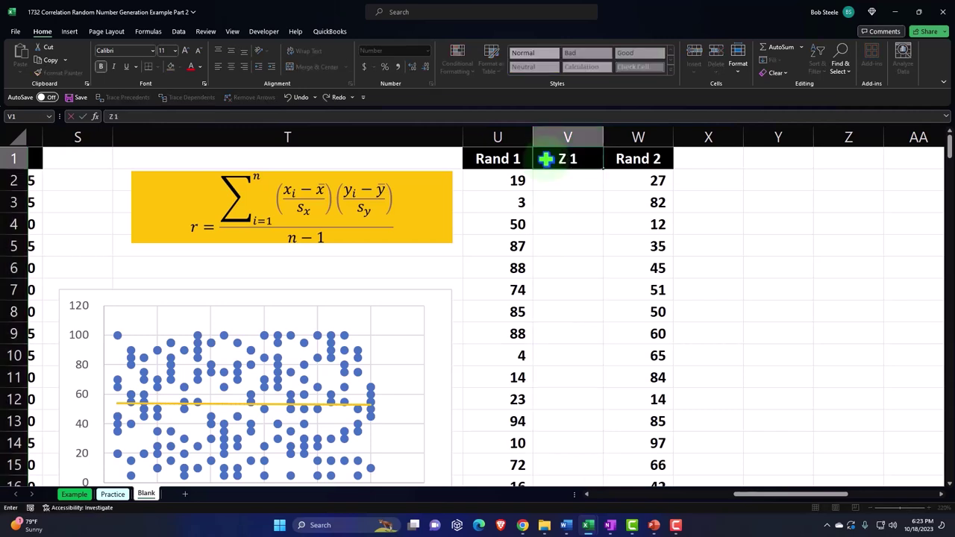
key(Return)
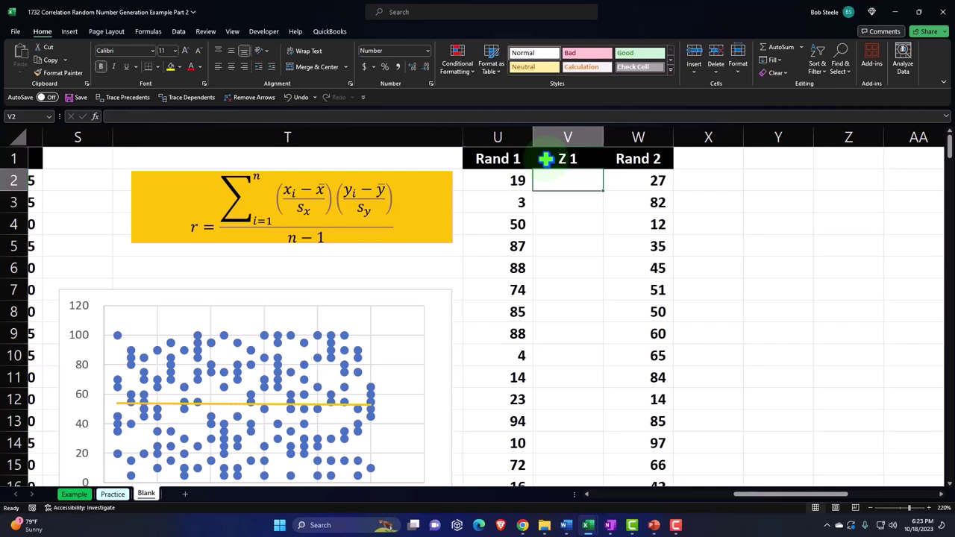
Enter =(U2-$H$2)/$H$3 in V2 for the first Rand 1 Z-score.
text(=()
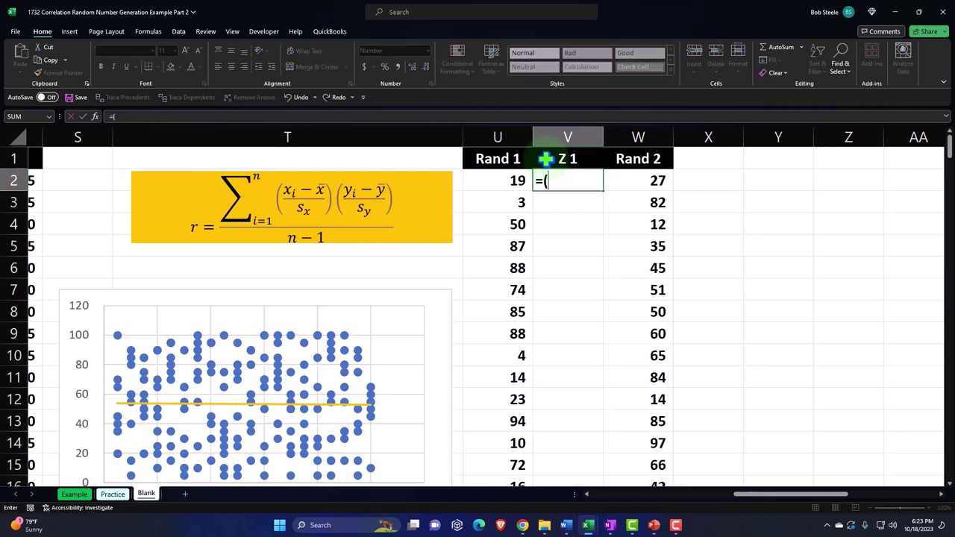
key(Left)
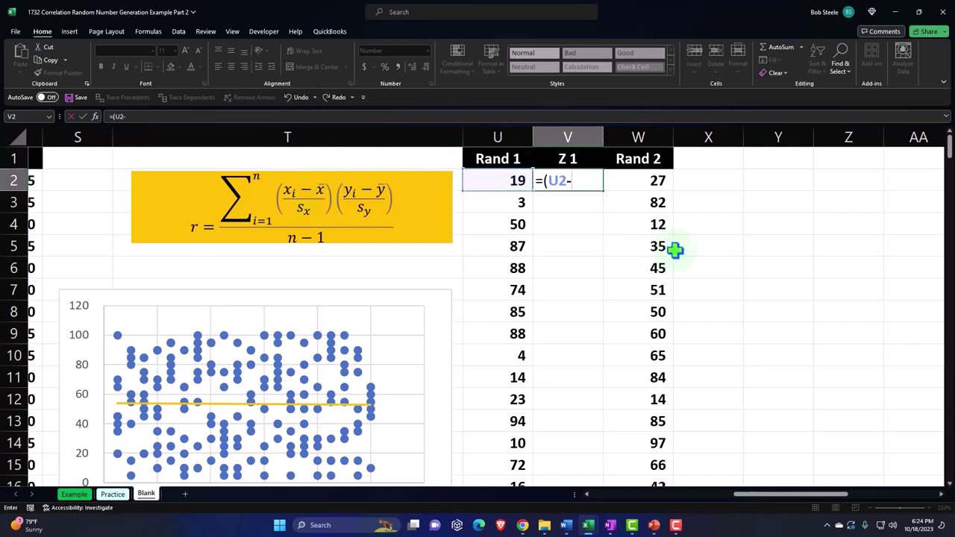
key(Left)
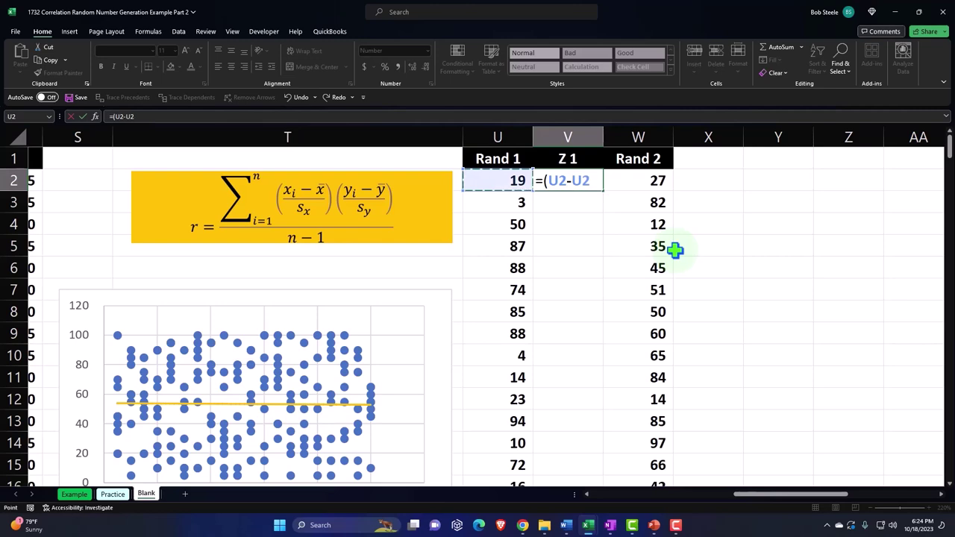
key(Home)
key(Right)
key(Right)
key(Right)
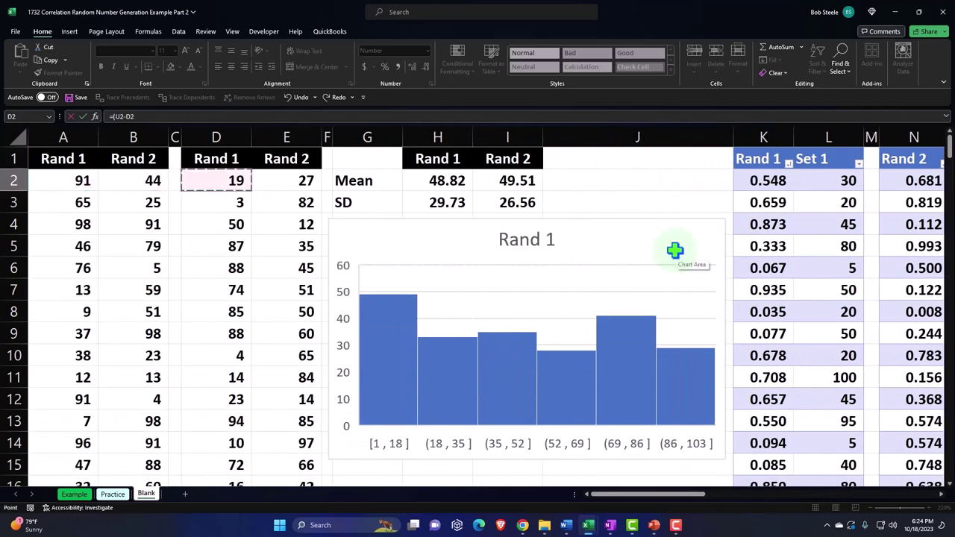
key(Right)
key(Right)
key(Right)
key(Right)
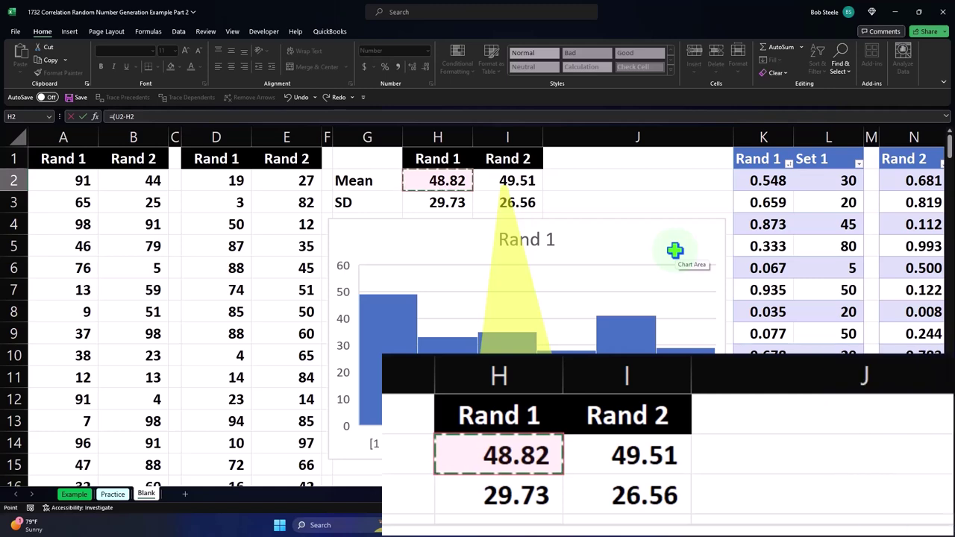
key(F4)
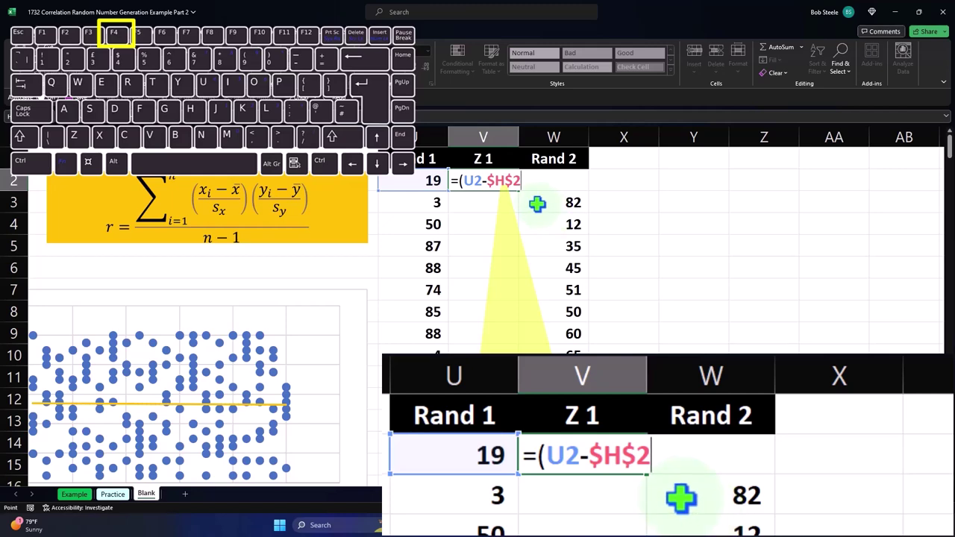
text()/)
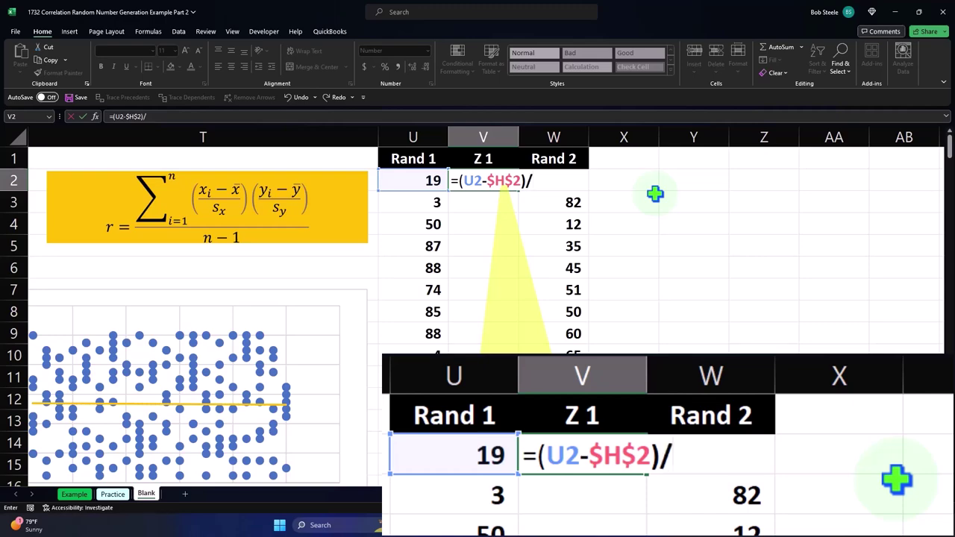
key(Left)
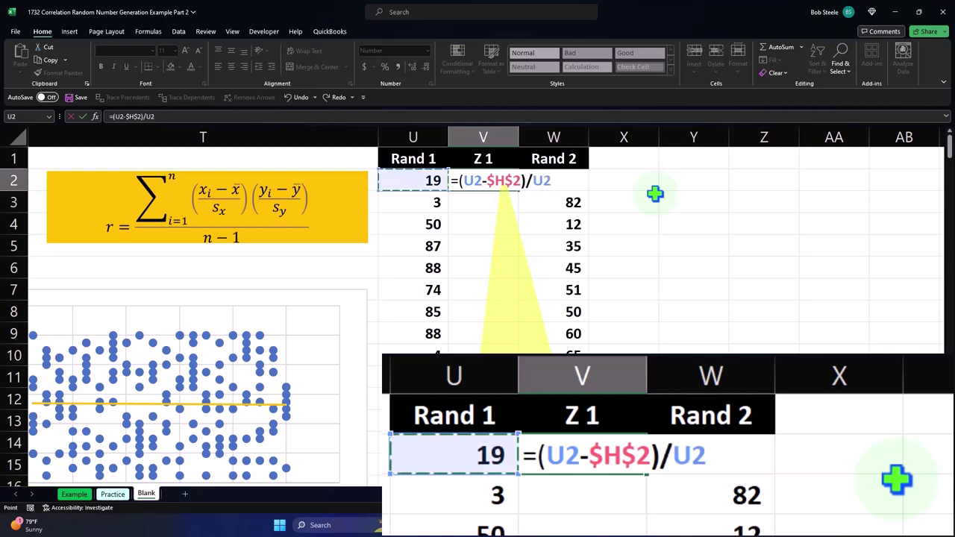
key(Left)
key(Left)
key(Left)
key(Left)
key(Left)
key(Left)
key(Right)
key(Right)
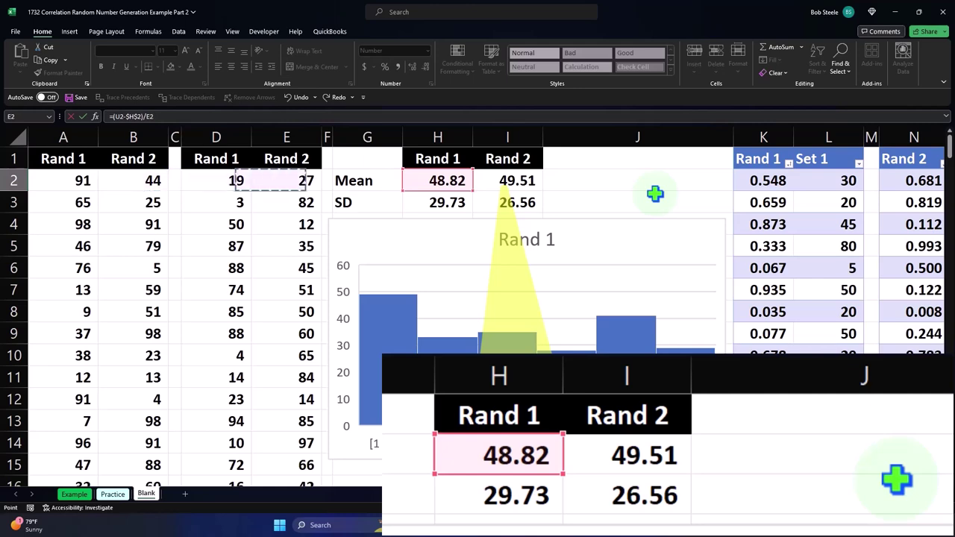
key(Right)
key(Right)
key(Right)
key(Down)
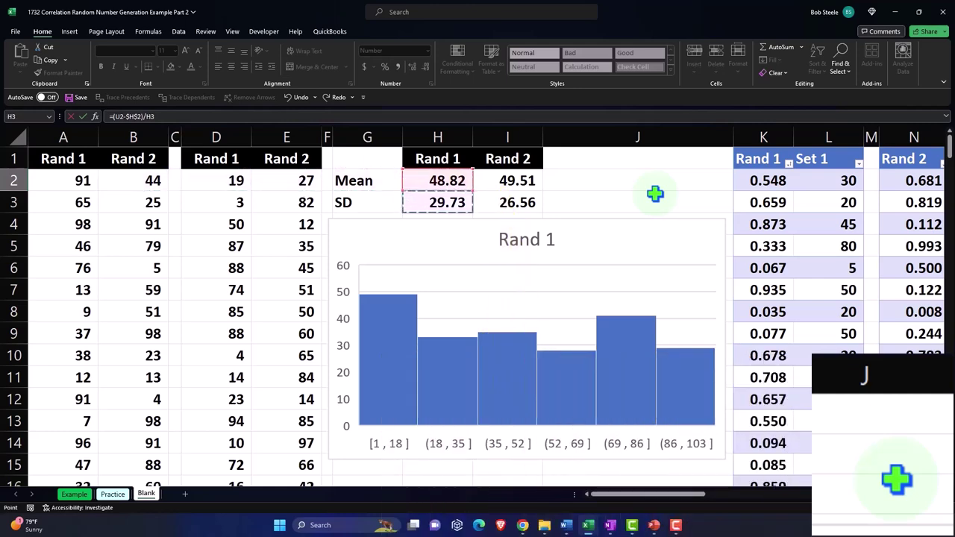
key(F4)
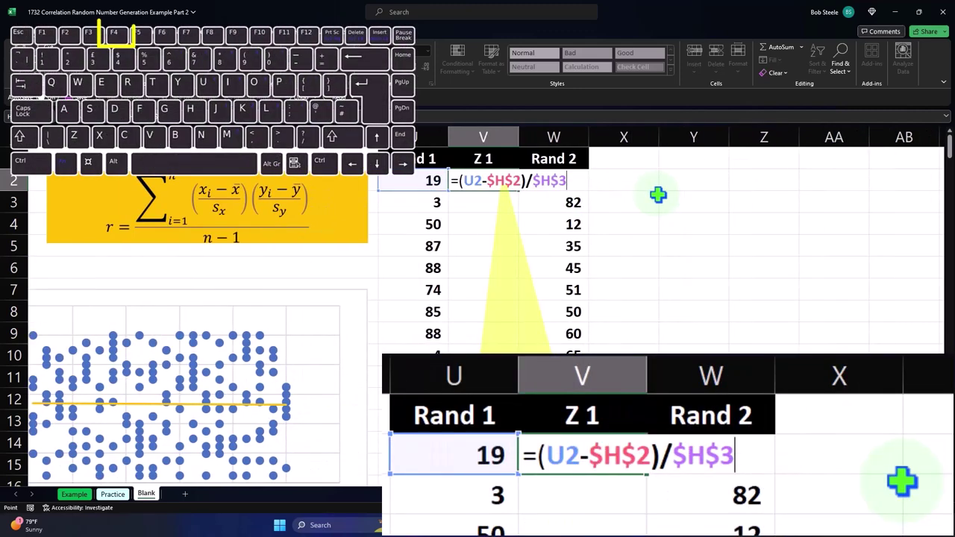
key(Return)
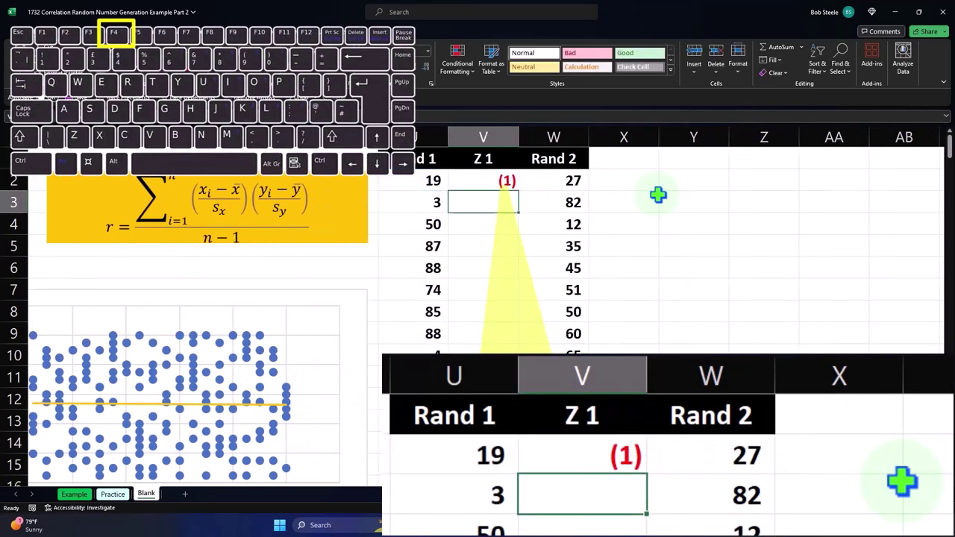
Show V2 with more decimals and fill the Z 1 formula down the whole column.
click(501, 181)
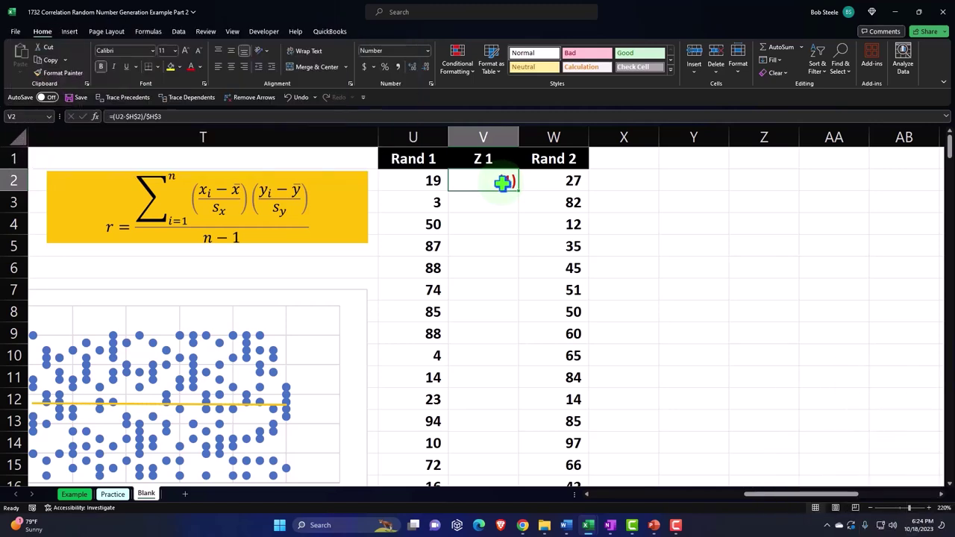
click(414, 66)
click(414, 66)
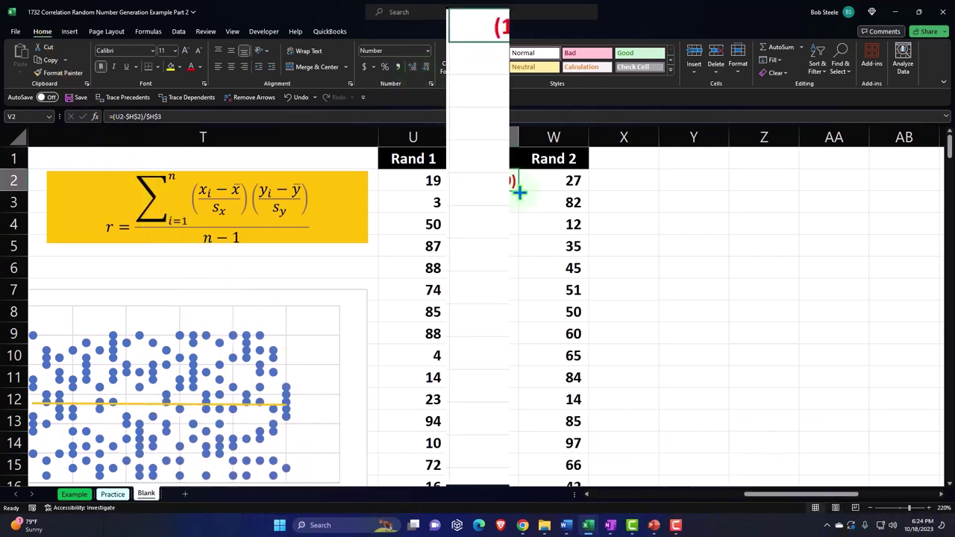
double_click(555, 45)
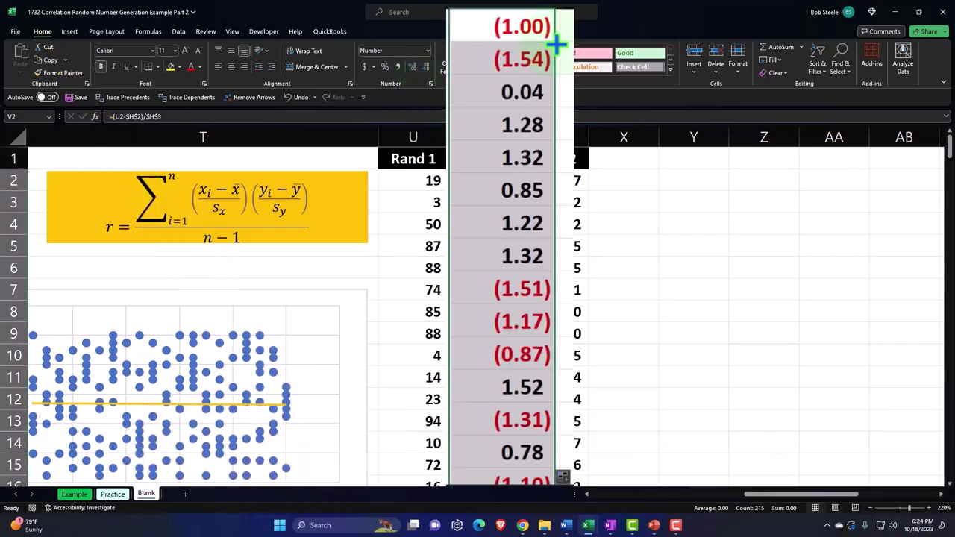
click(616, 158)
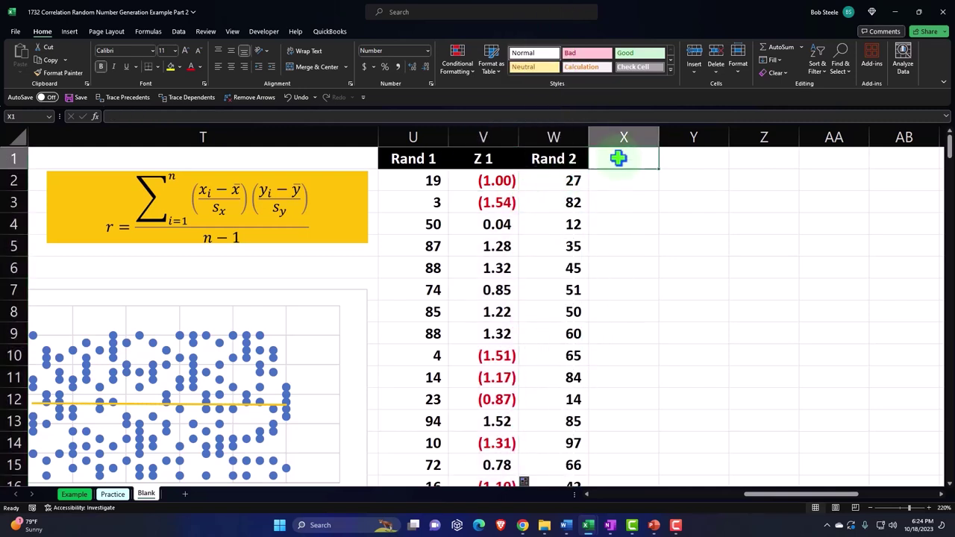
Add a 'Z 2' header in X1 and copy Rand 2's black header format onto it.
text(Z 2)
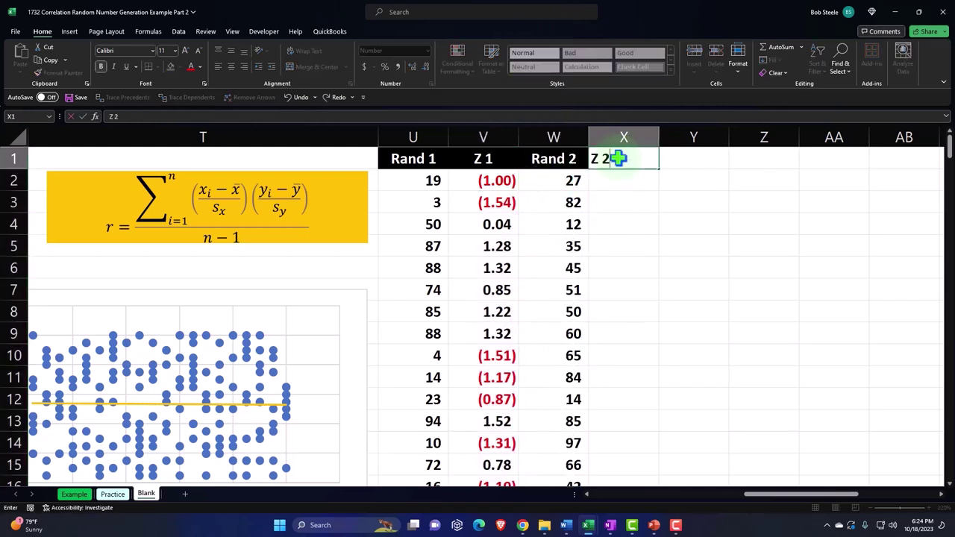
key(Return)
click(618, 158)
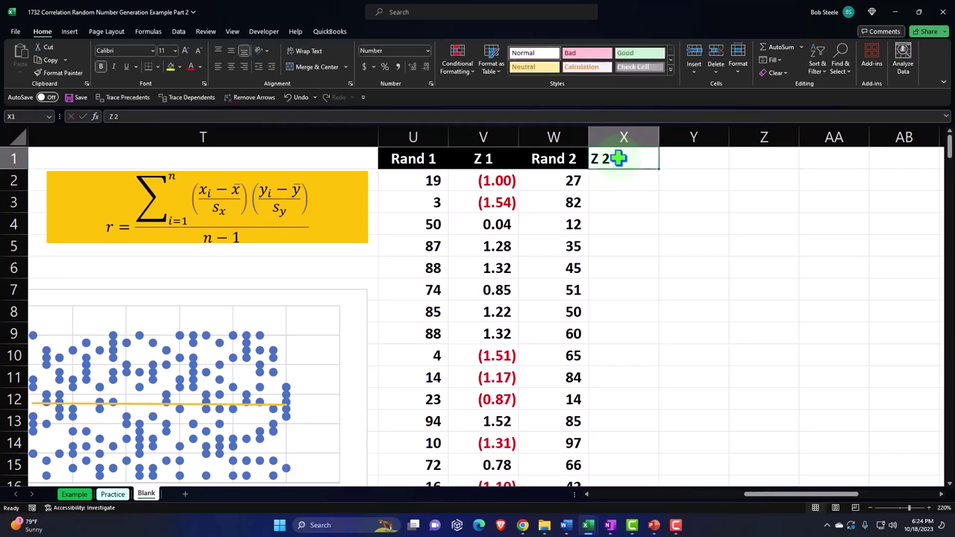
click(567, 153)
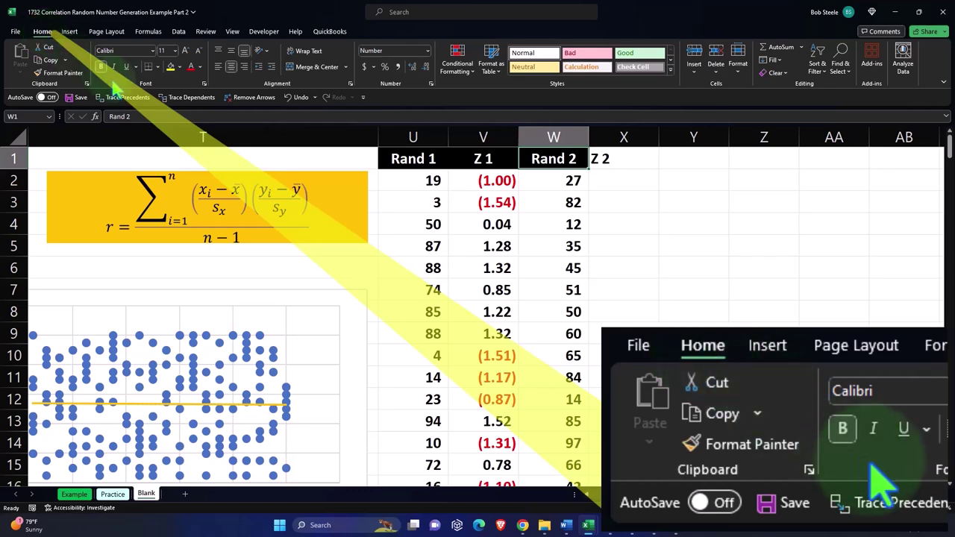
click(74, 82)
click(634, 156)
click(640, 186)
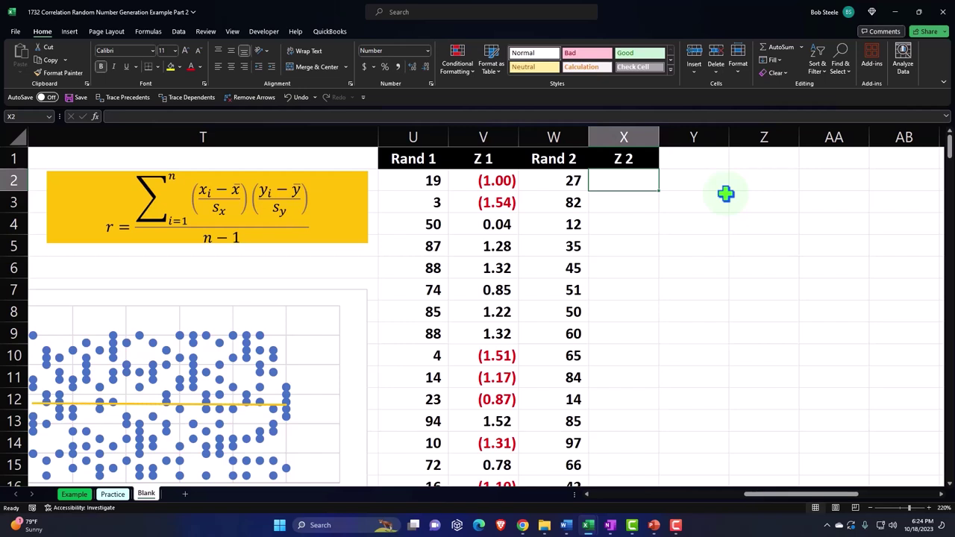
Enter =(W2-$I$2)/$I$3 in X2, locking the Rand 2 mean and SD references.
text(=()
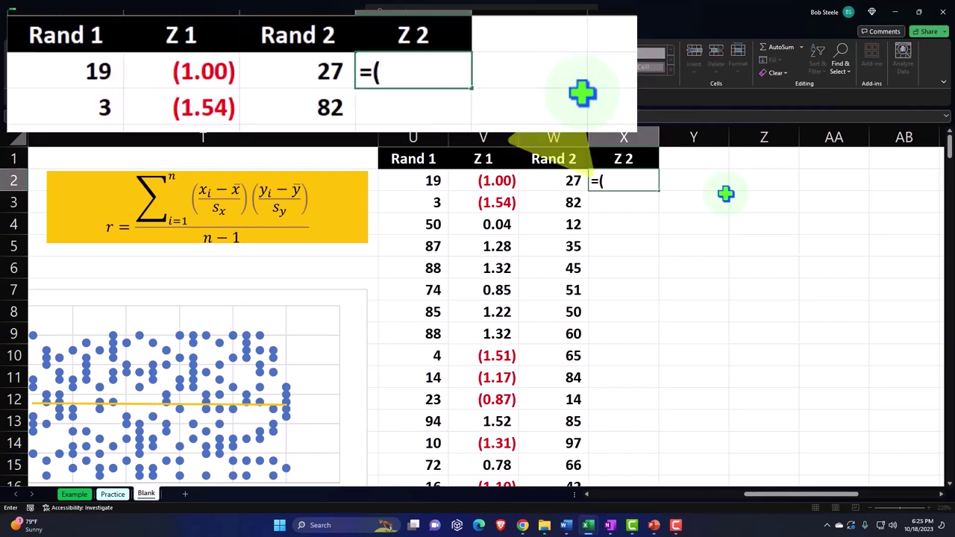
key(Left)
text(-)
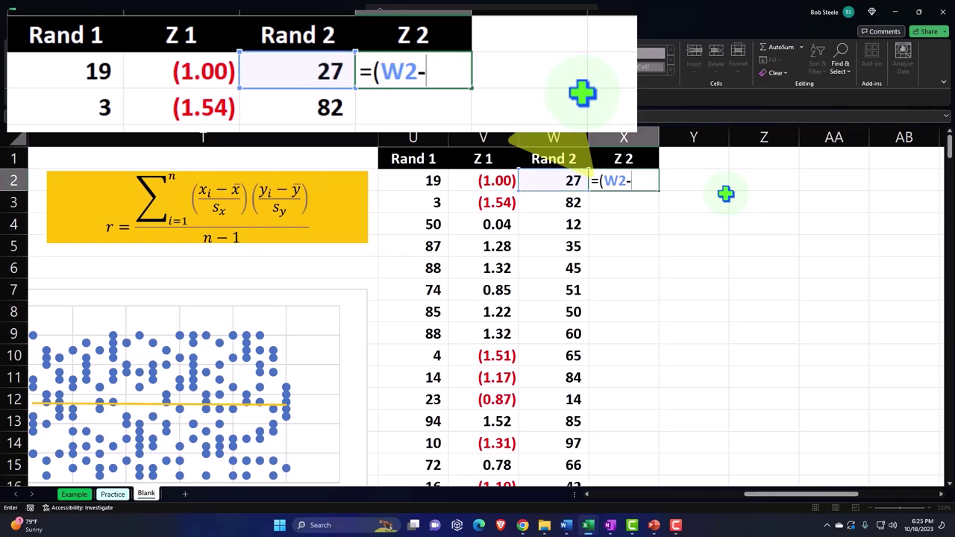
key(Left)
key(Left)
key(Left)
key(Left)
key(Left)
key(Left)
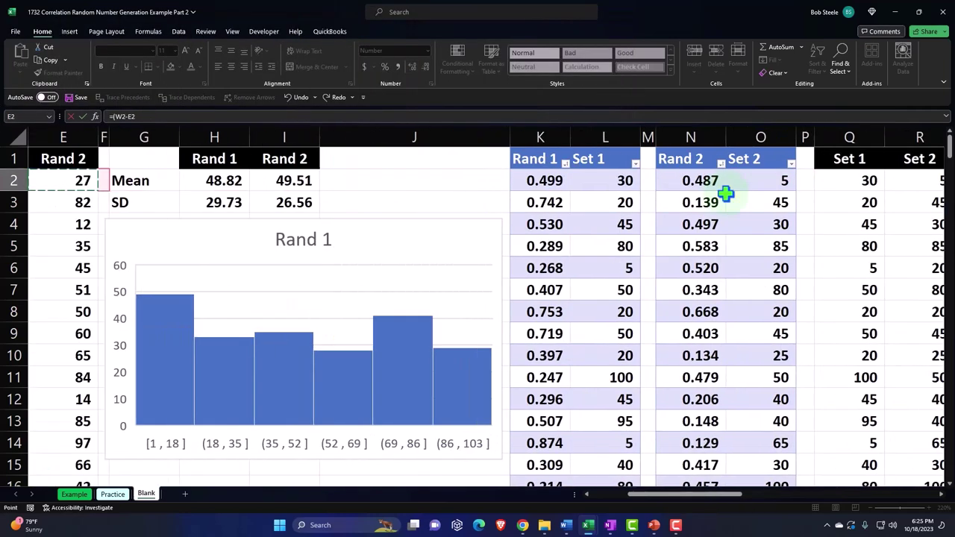
key(Left)
key(Left)
key(Left)
key(Right)
key(Right)
key(Right)
key(Right)
key(Right)
key(Right)
key(Right)
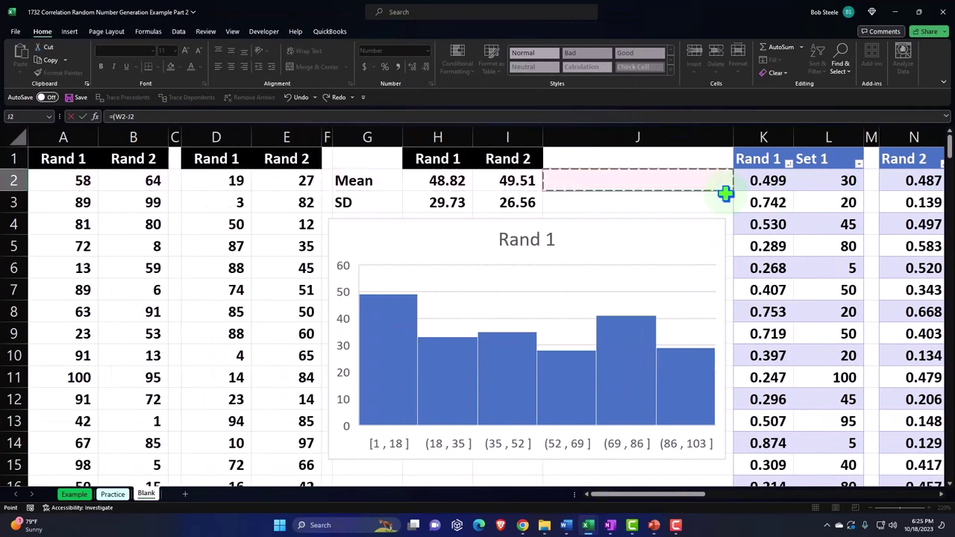
key(Left)
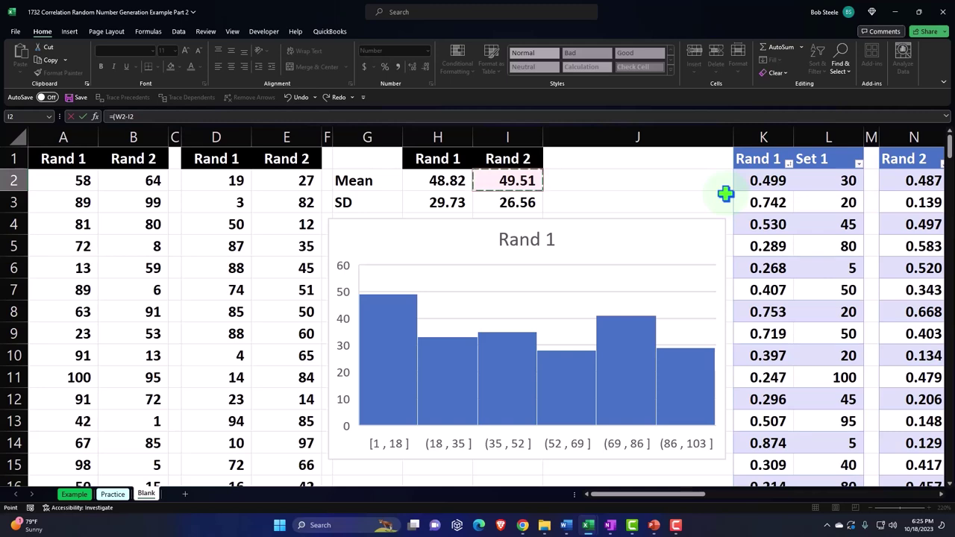
key(F4)
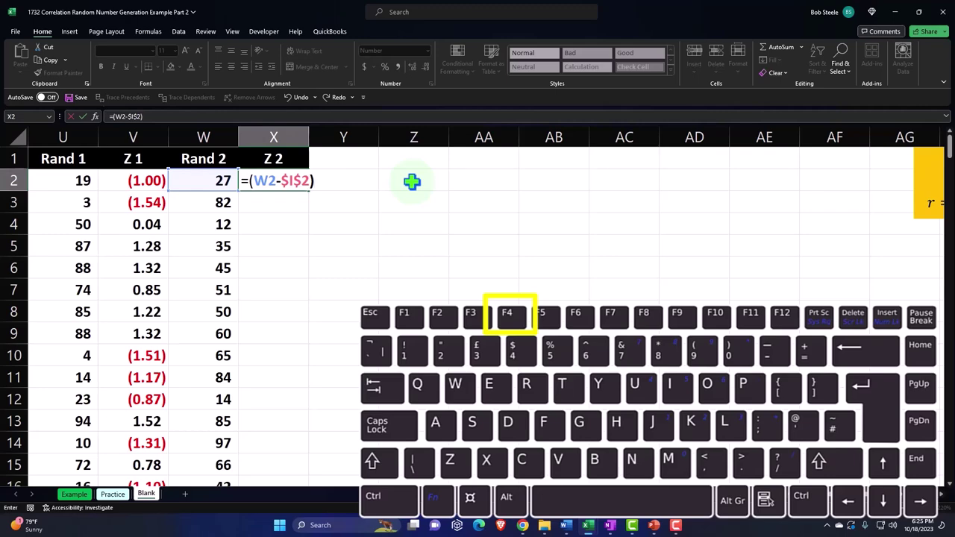
text(/)
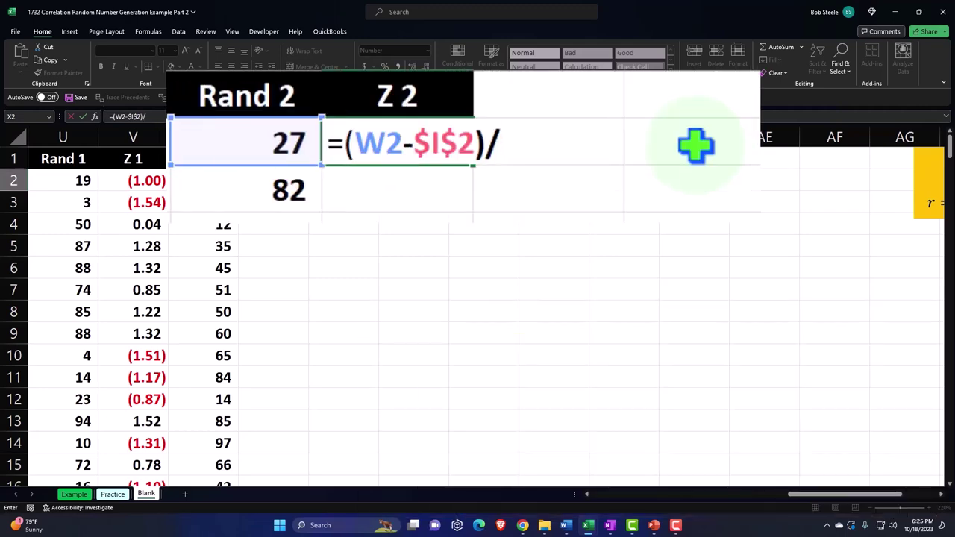
key(Left)
key(Left)
key(Left)
key(Left)
key(Left)
key(Left)
key(Left)
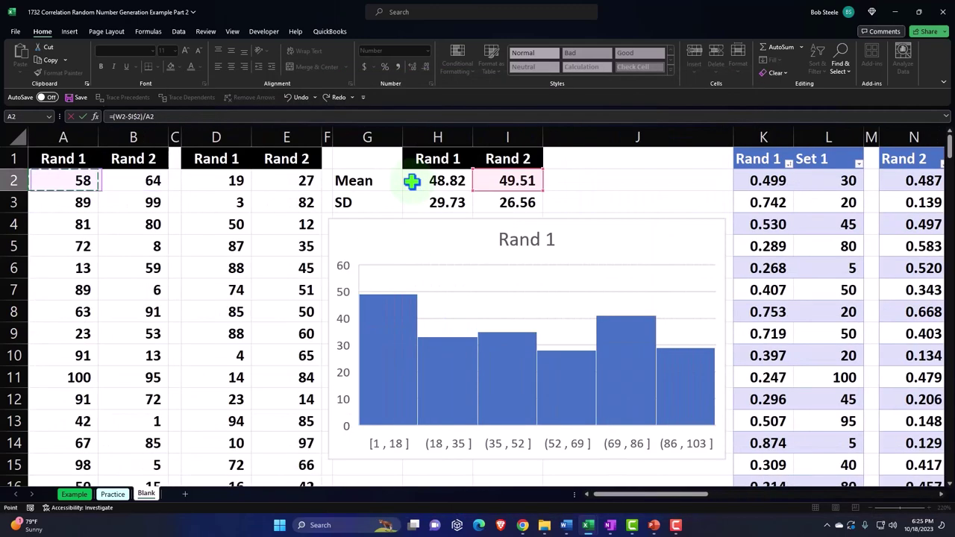
key(Left)
key(Right)
key(Right)
key(Right)
key(Right)
key(Right)
key(Right)
key(Right)
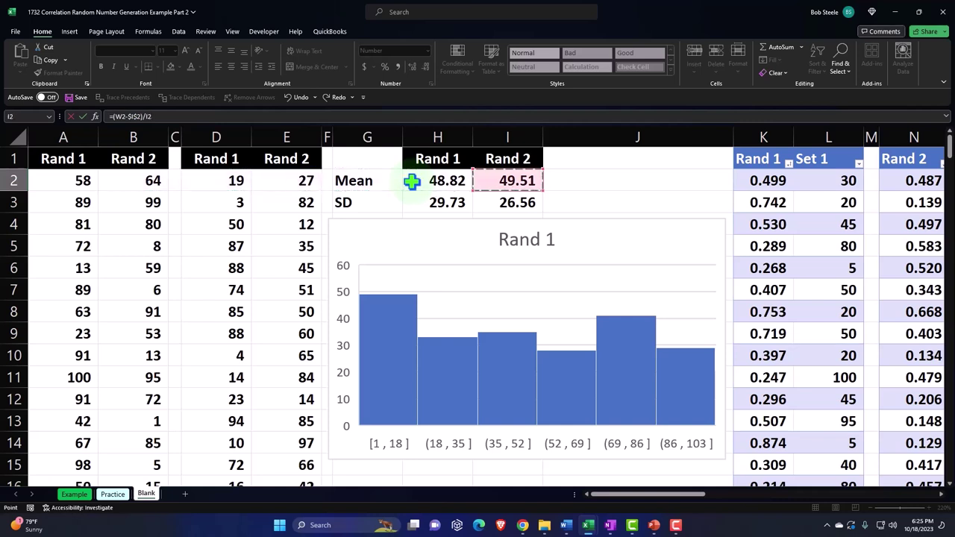
key(Down)
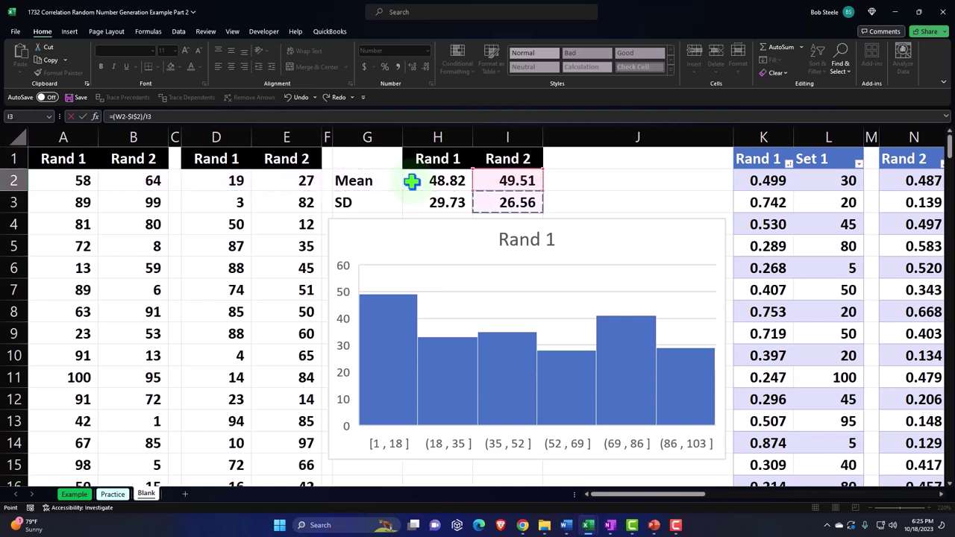
key(F4)
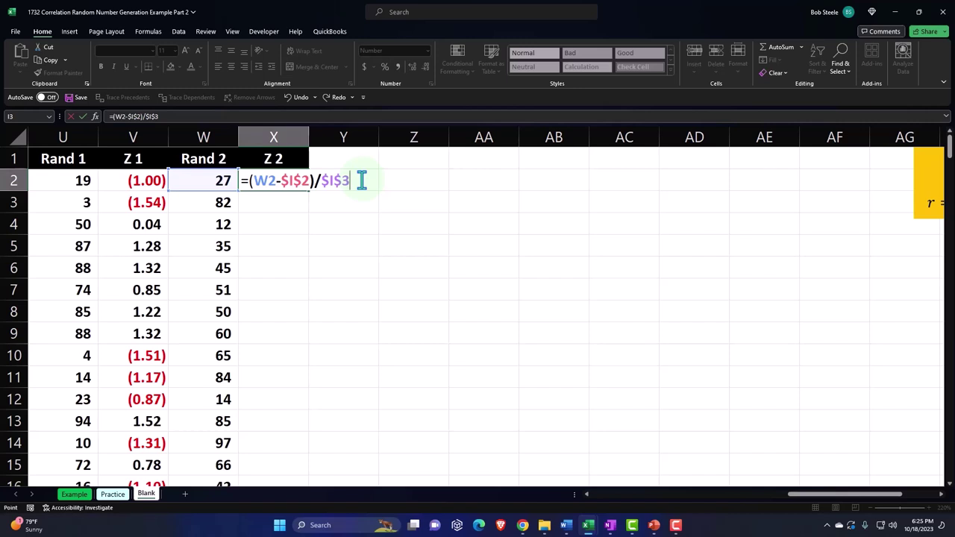
key(Return)
click(298, 181)
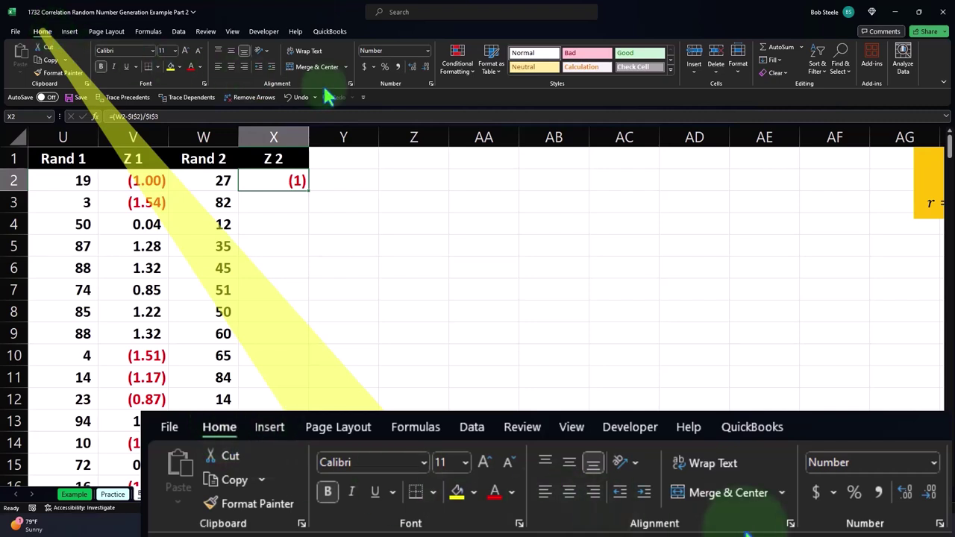
Give X2 two decimal places and fill the Z 2 formula down column X.
click(413, 66)
click(414, 66)
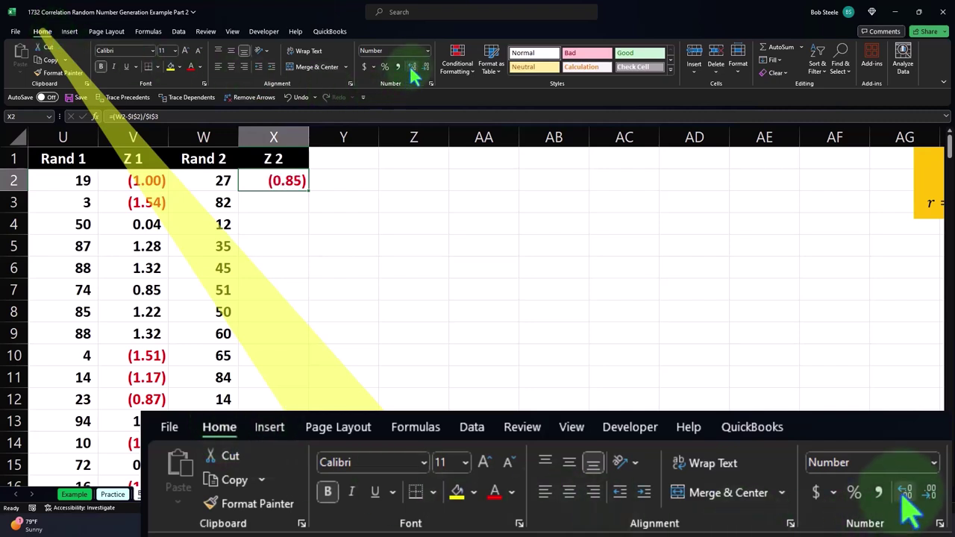
double_click(309, 192)
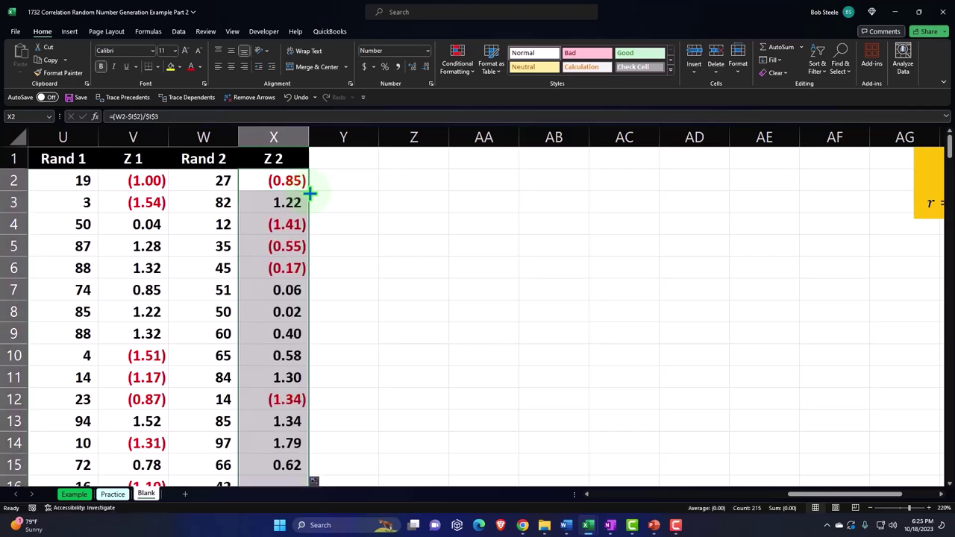
click(298, 232)
key(Left)
key(Left)
key(Left)
key(Left)
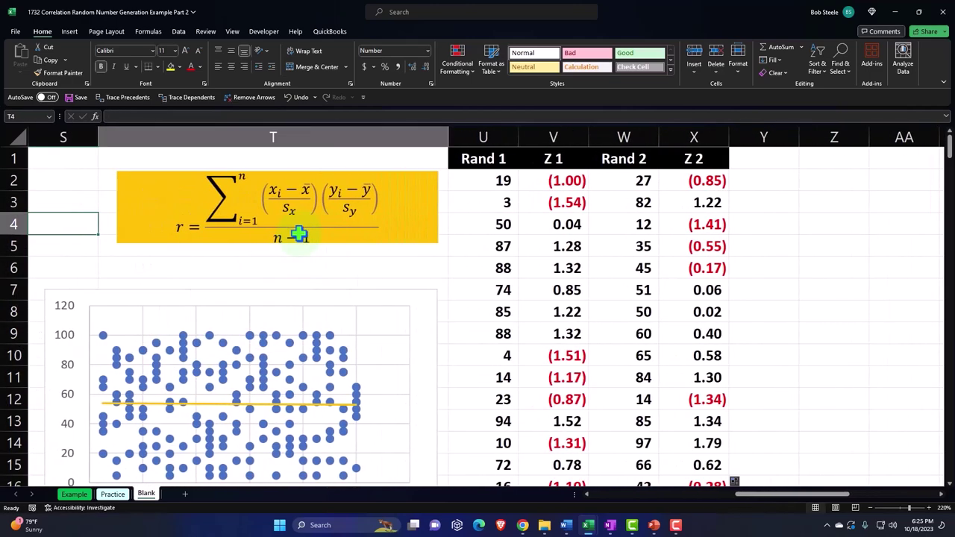
key(Right)
key(Right)
key(Right)
key(Right)
key(Right)
key(Up)
key(Up)
key(Up)
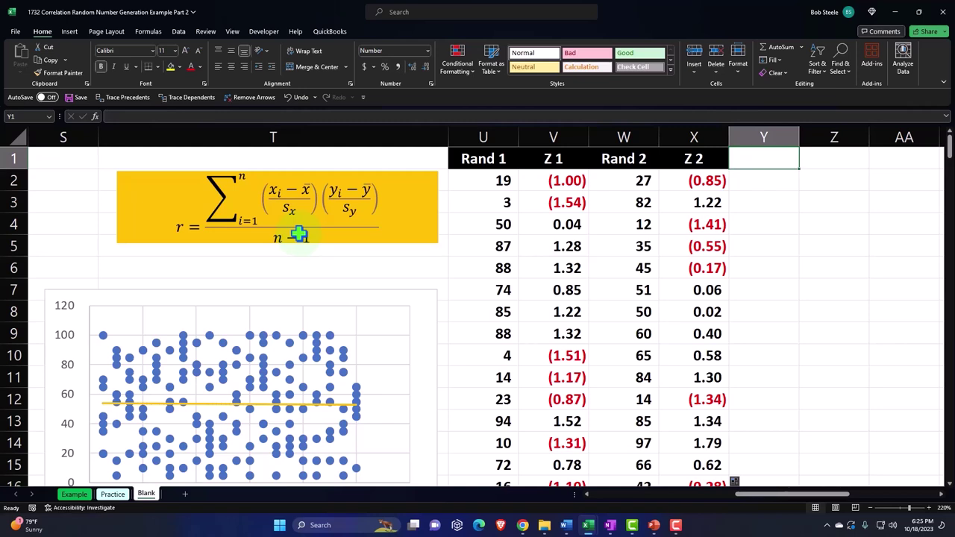
Add a 'Z1*Z2' header in Y1 and copy the Z 2 header's black style onto it.
text(Z1*)
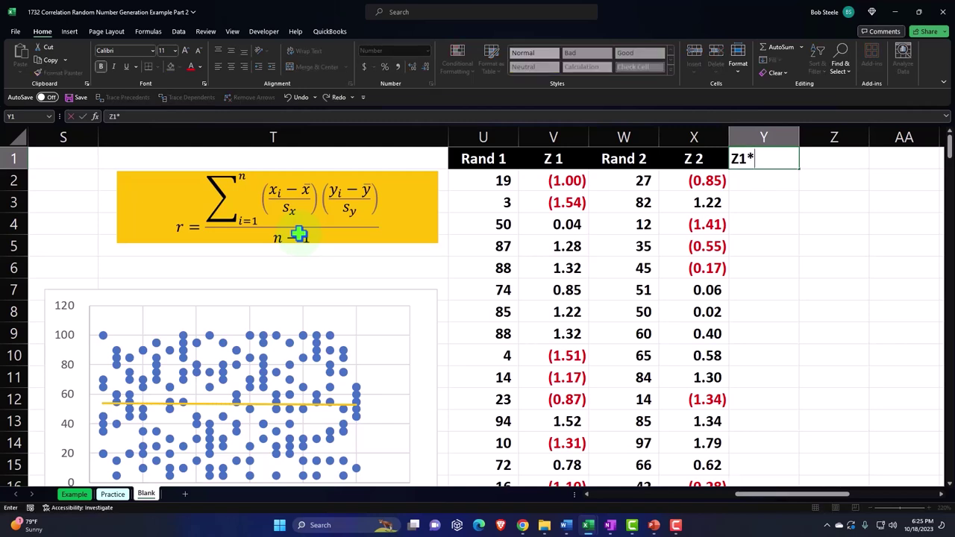
text(Z)
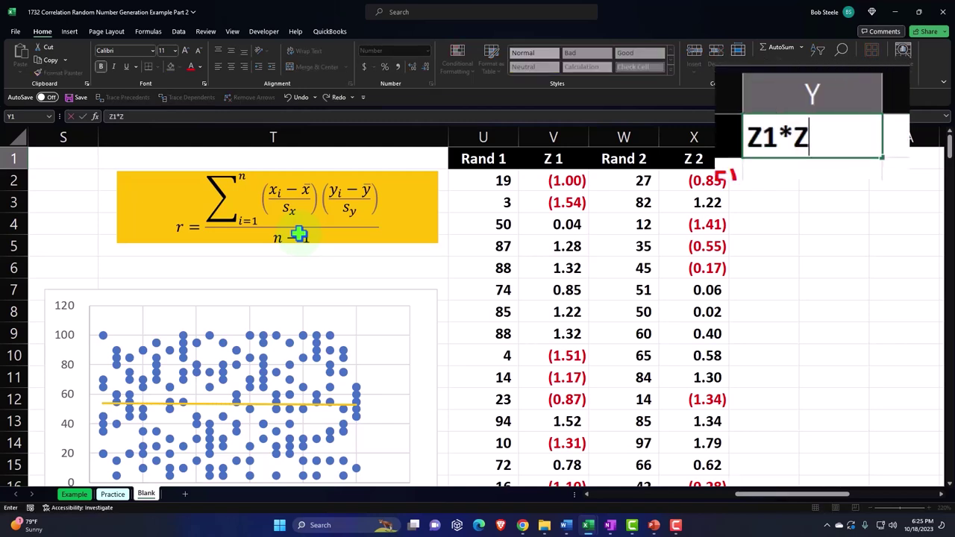
text(2)
key(Return)
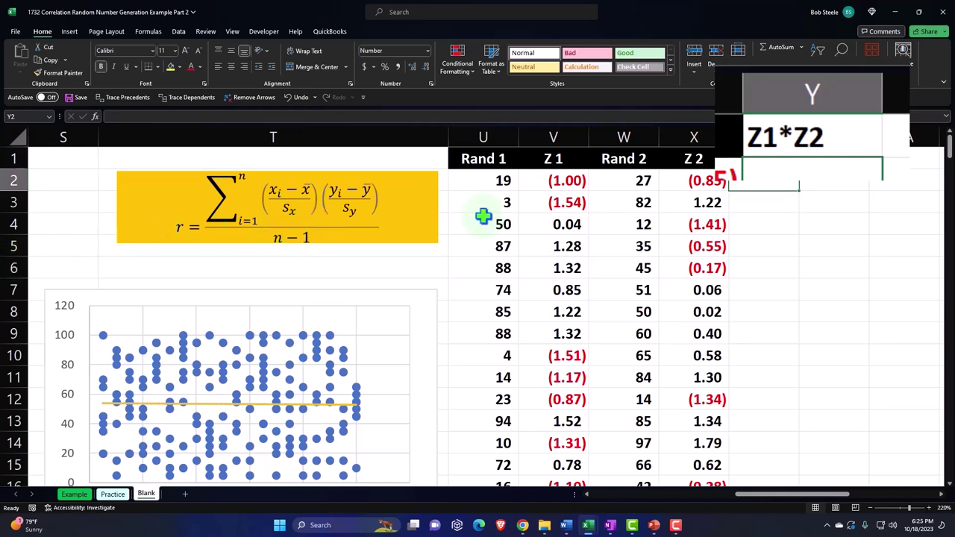
click(681, 167)
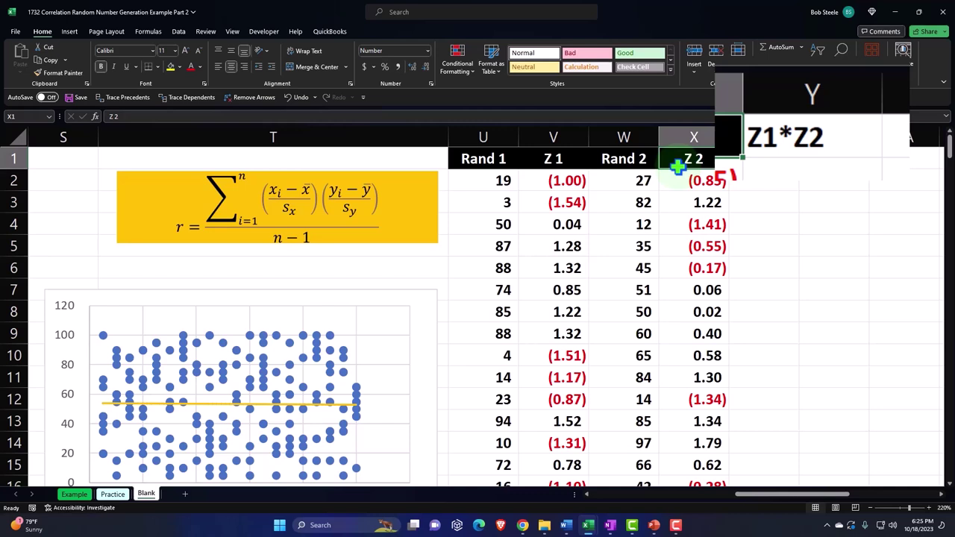
click(60, 73)
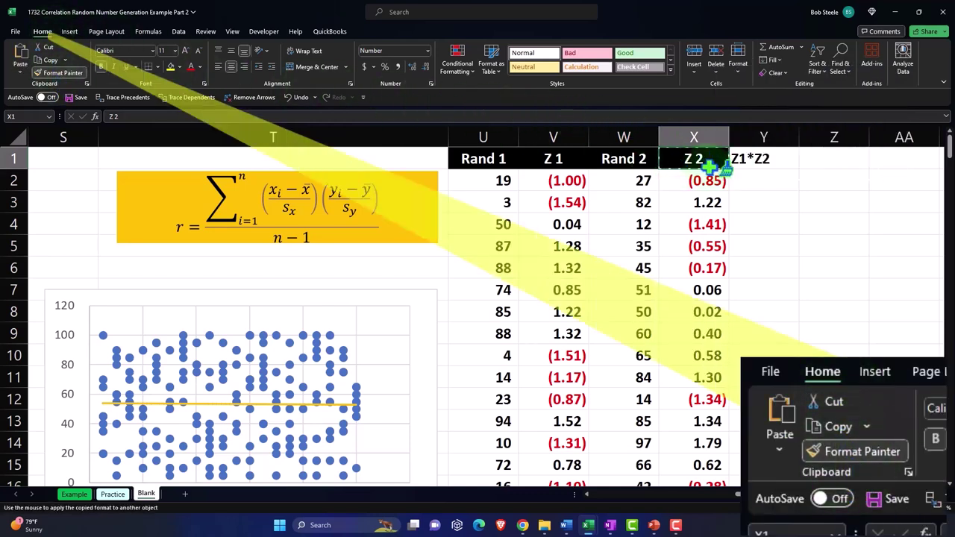
click(762, 159)
click(769, 180)
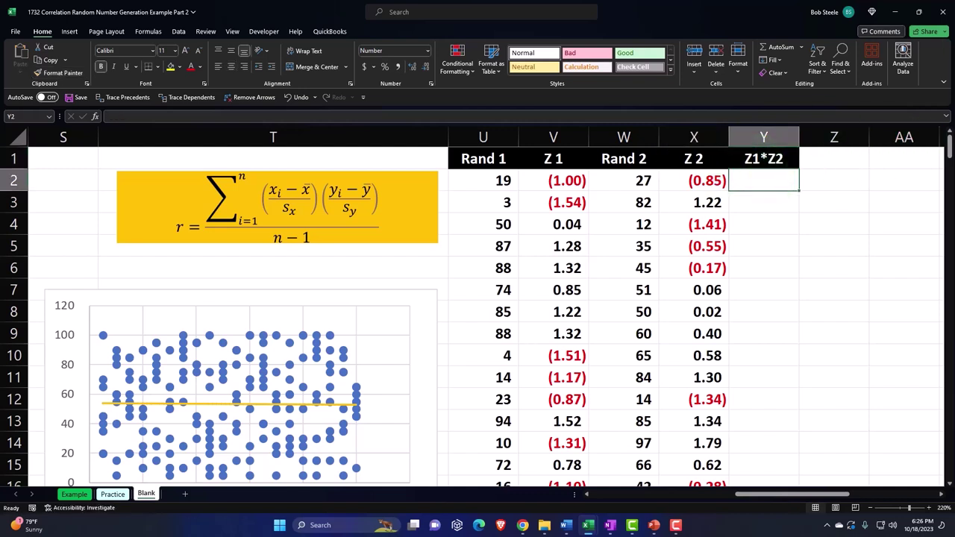
Enter =V2*X2 in Y2 to multiply the row's Z 1 and Z 2 values.
text(=)
click(694, 180)
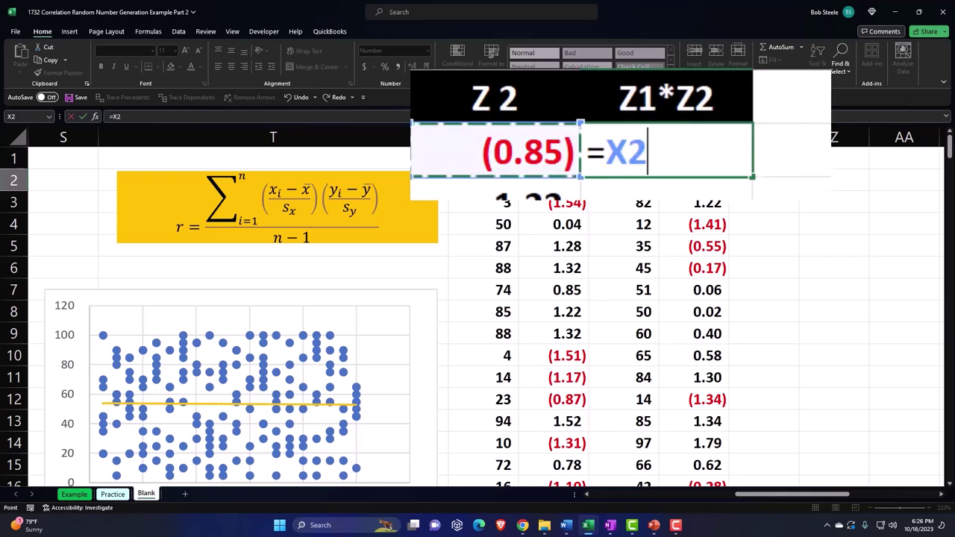
click(552, 179)
text(*)
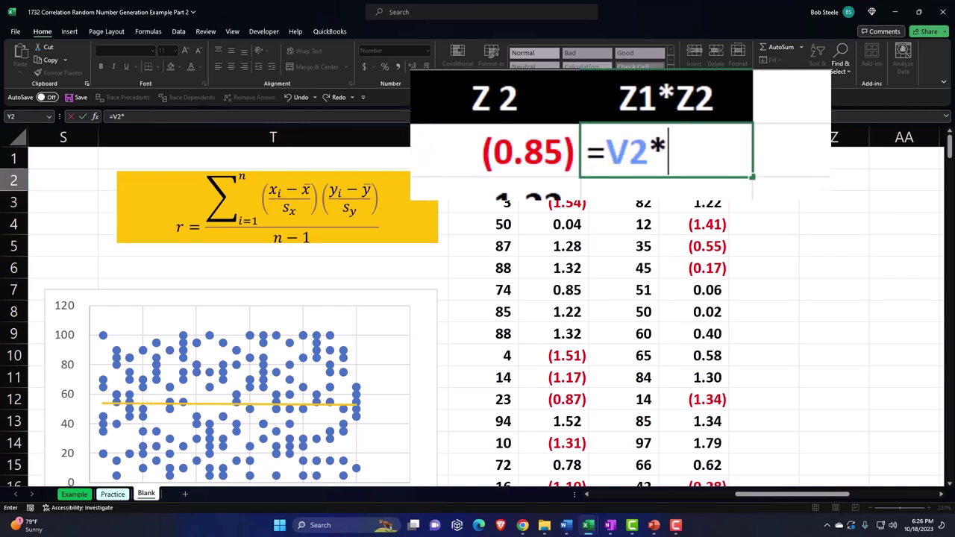
click(694, 179)
key(Return)
Fill the product formula down column Y and narrow column Z into a thin spacer.
click(763, 180)
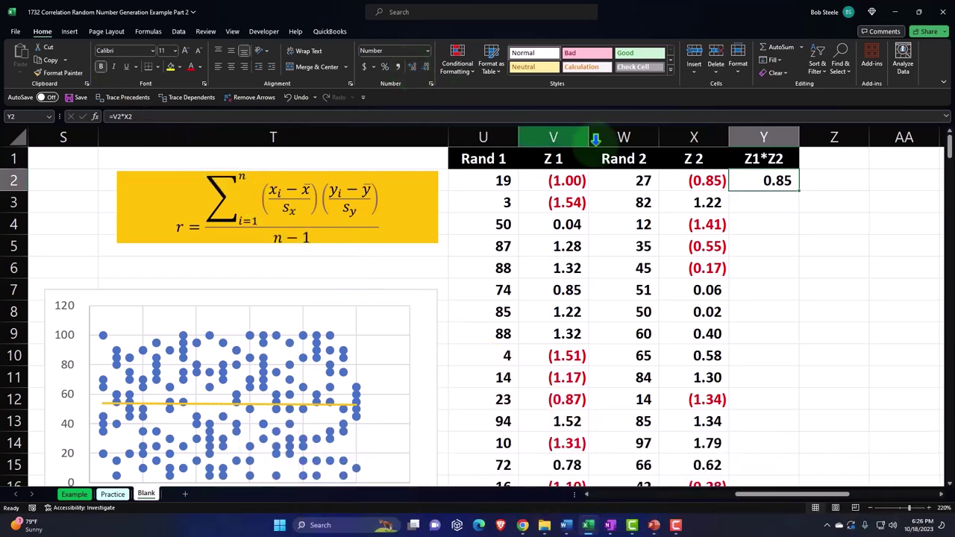
double_click(798, 191)
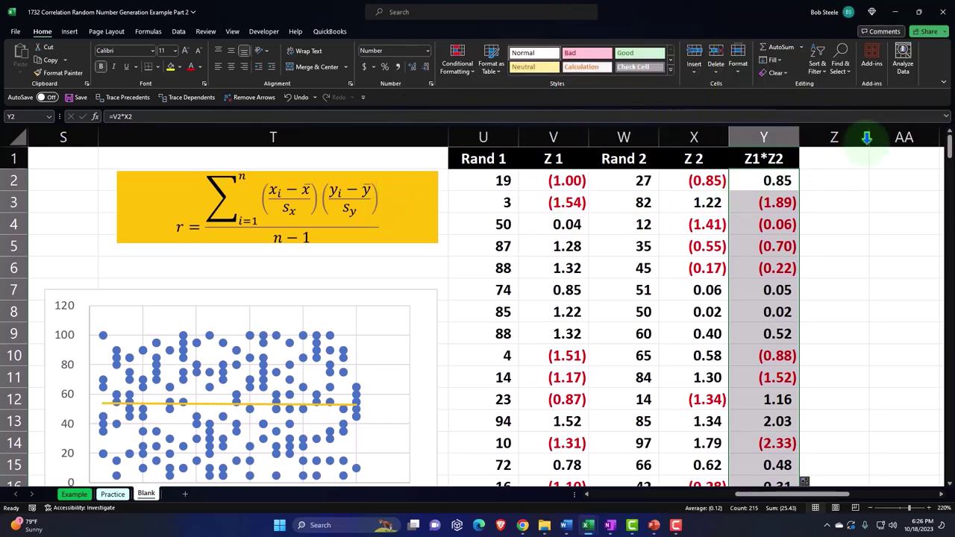
drag(868, 136, 812, 138)
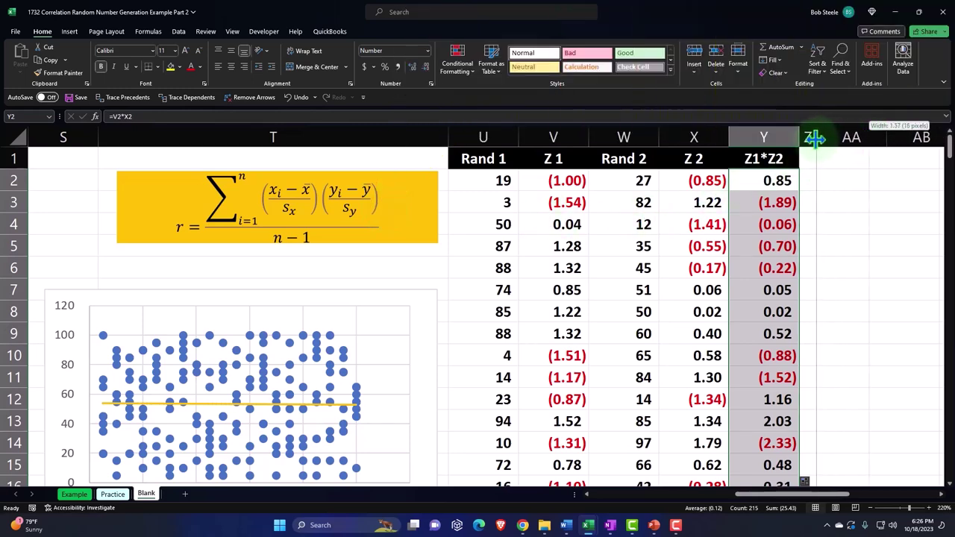
click(845, 156)
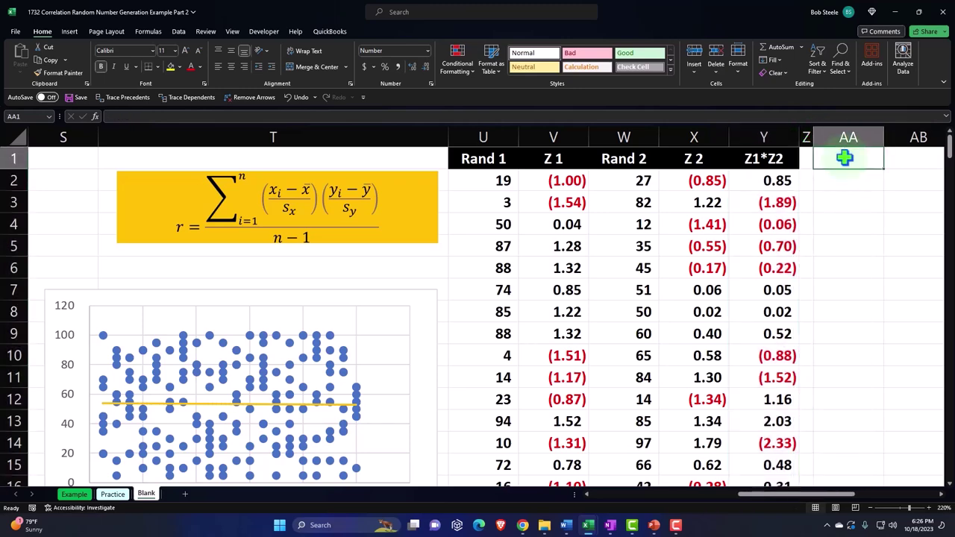
Enter the heading 'R-Corralation' in AA1 and widen column AA to fit it.
text(Co)
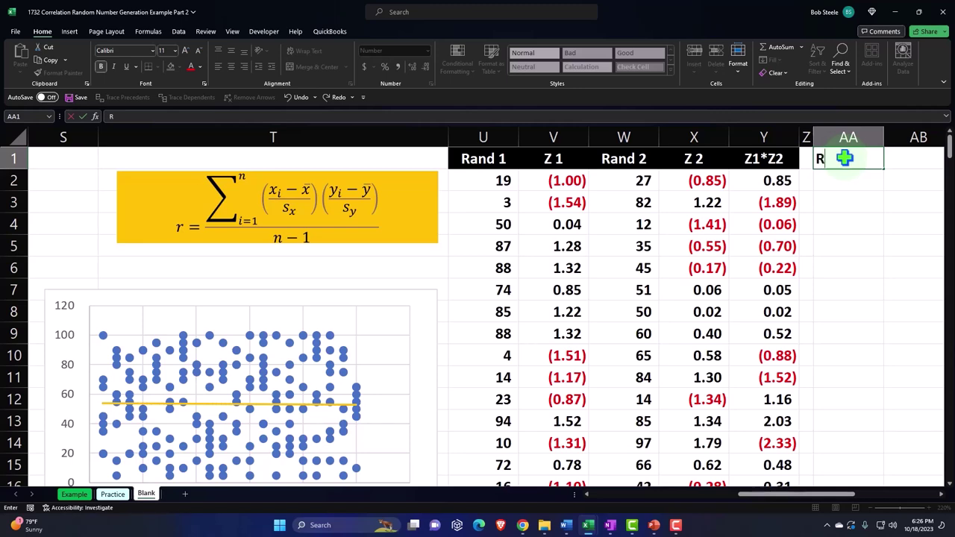
text(-Cor)
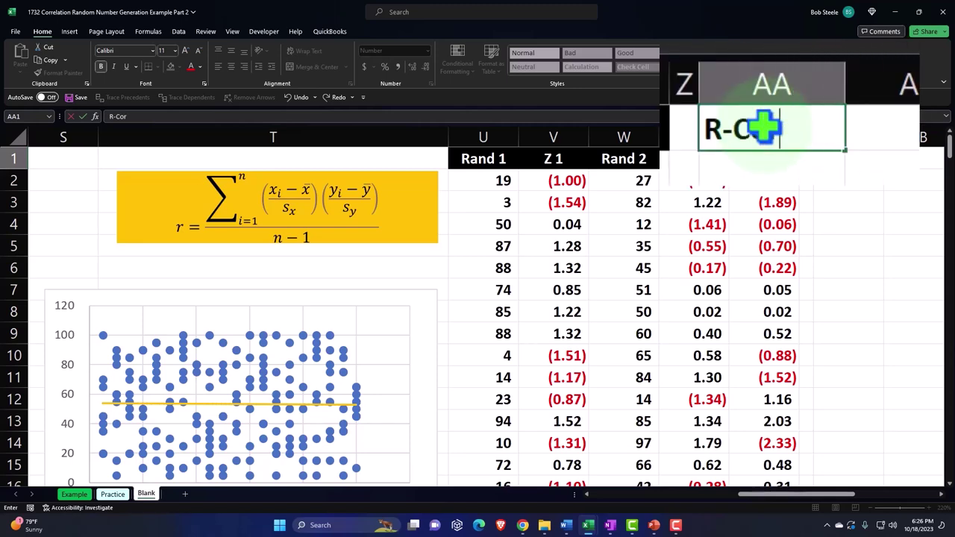
text(ralation)
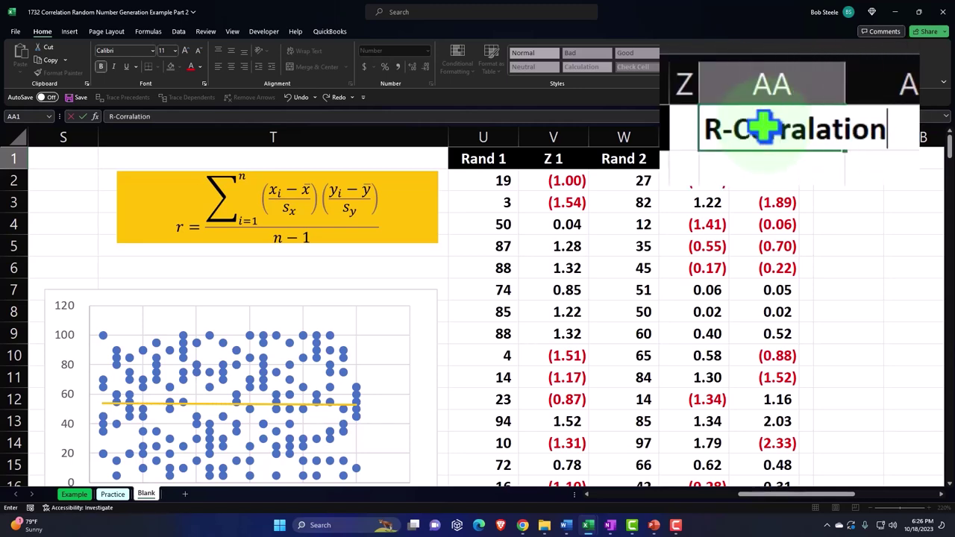
key(Return)
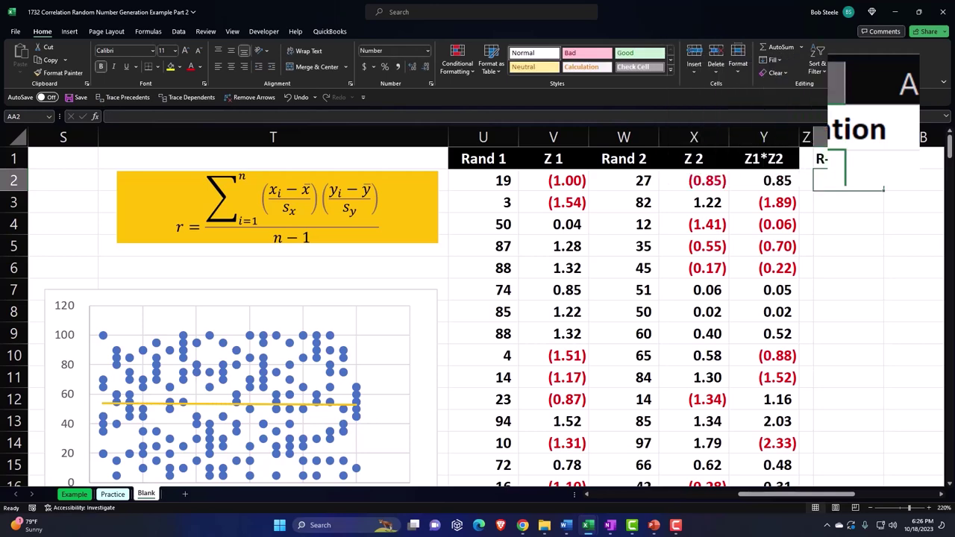
key(Right)
key(Right)
key(Right)
key(Right)
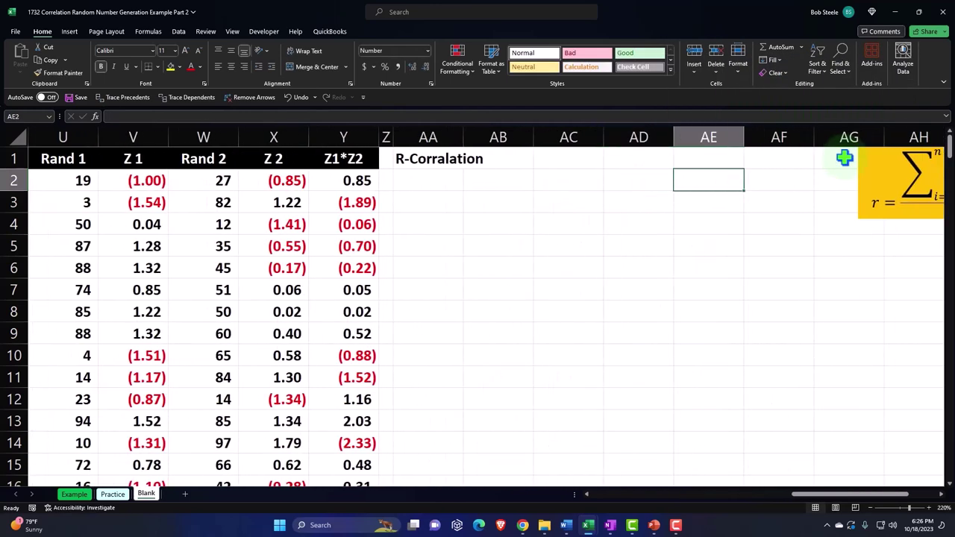
drag(462, 136, 511, 134)
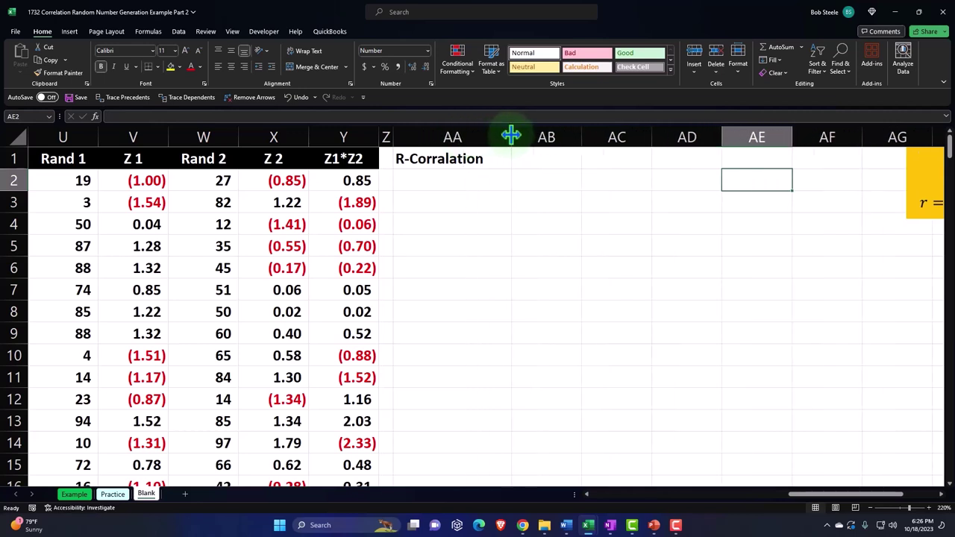
Format AA1:AC1 as a header with black fill and white font.
click(469, 177)
click(463, 153)
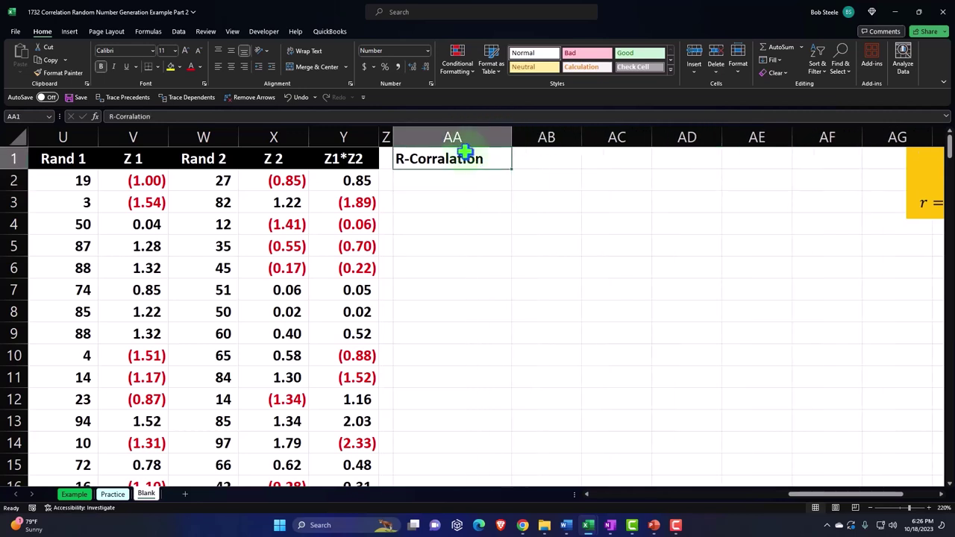
drag(464, 152, 584, 149)
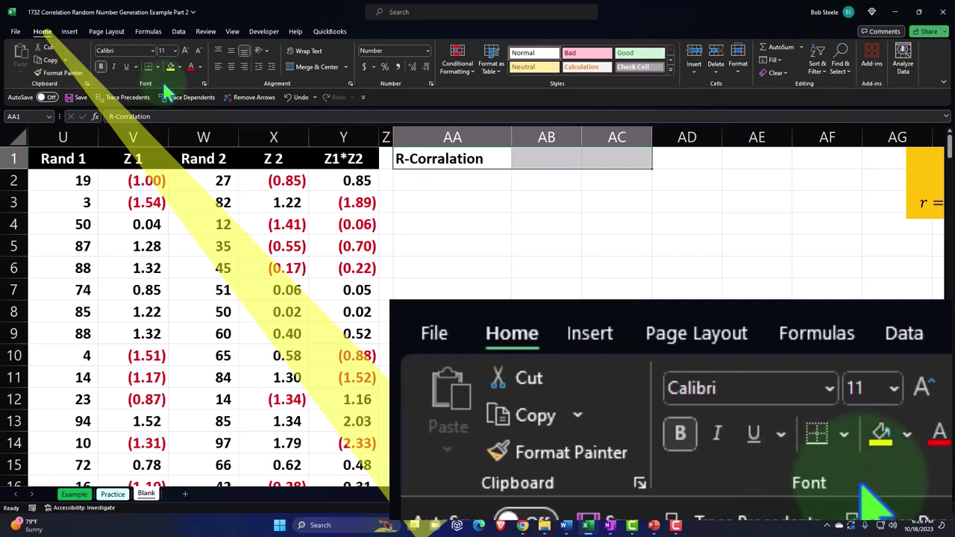
click(179, 66)
click(179, 92)
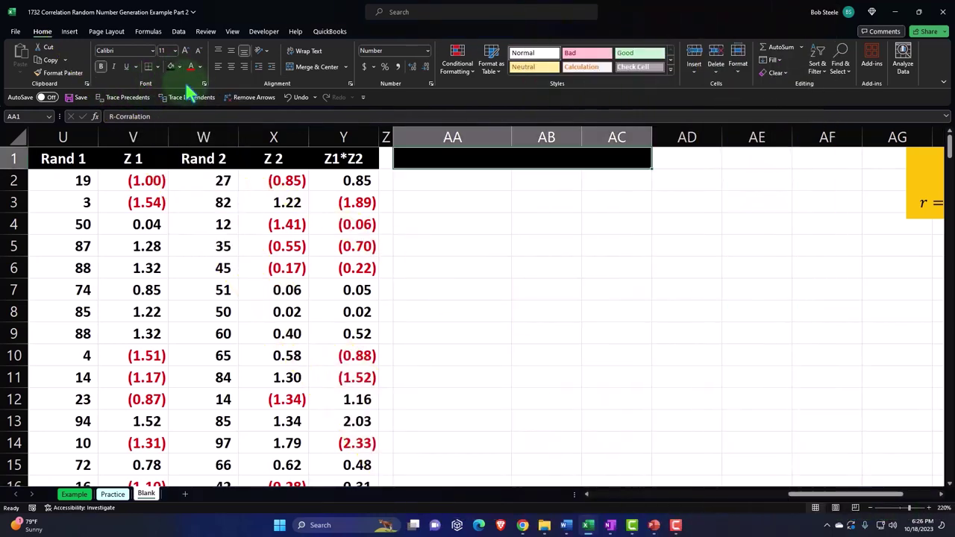
click(200, 66)
click(190, 108)
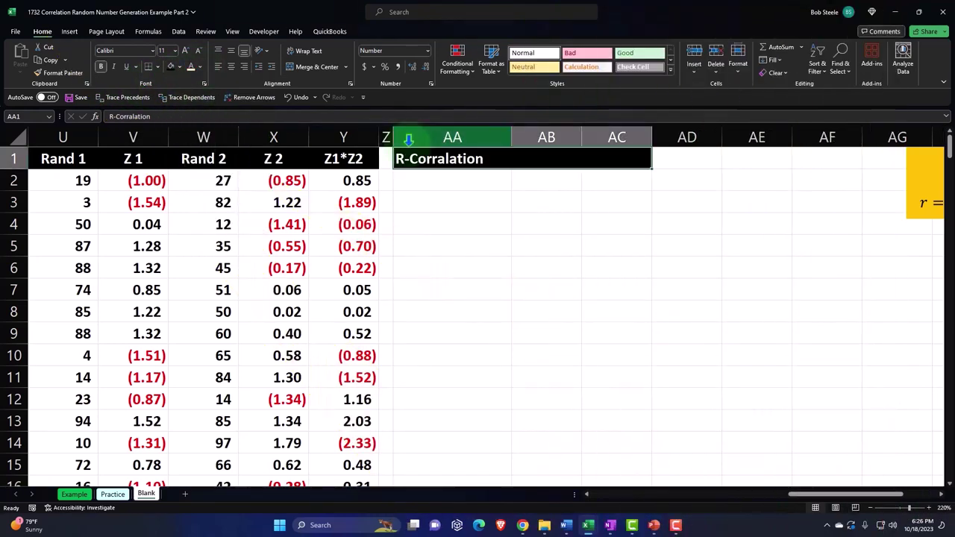
click(424, 179)
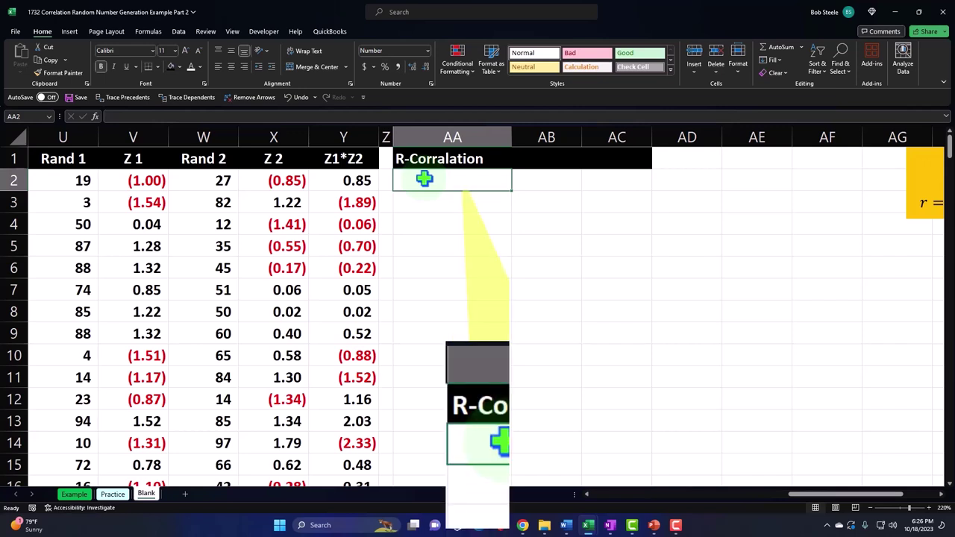
Label AA2 as 'Sum Z1*Z2'.
text(Sum Z1*Z2)
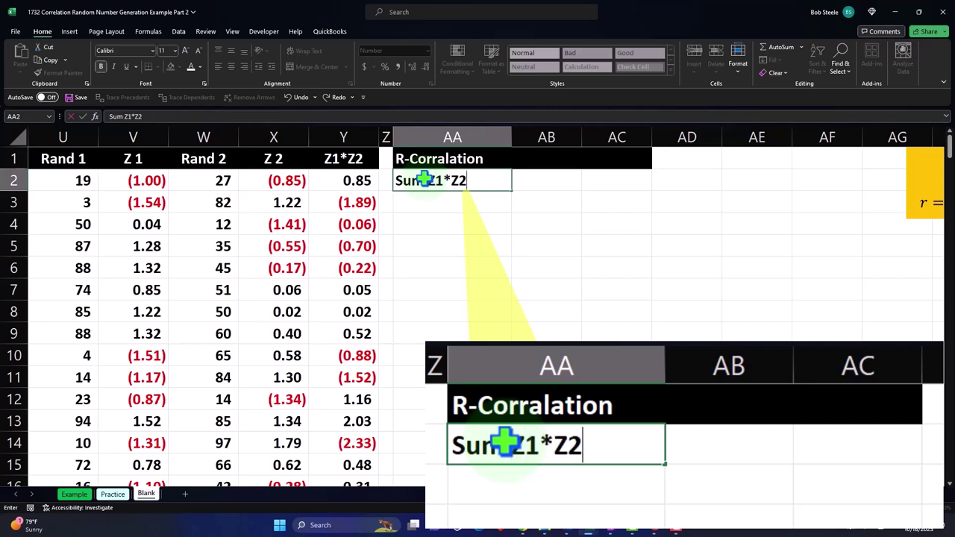
key(Return)
key(Right)
key(Up)
key(Right)
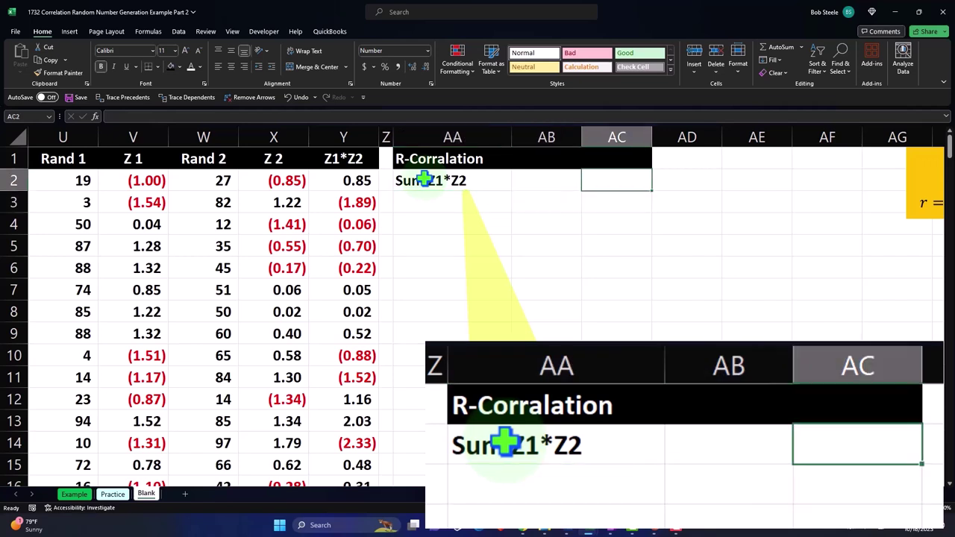
Enter =SUM(Y2:Y216) in AC2, showing the total (25.43) to two decimals.
text(=)
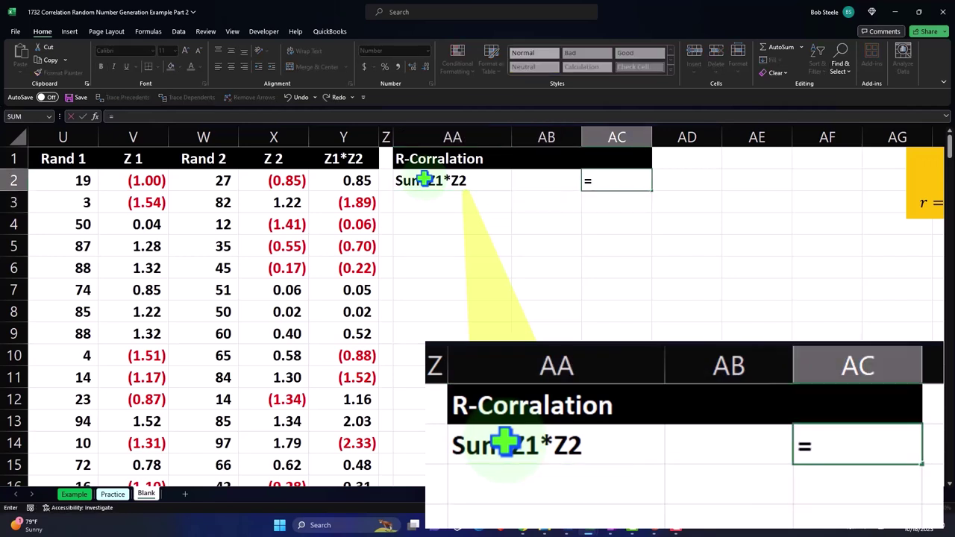
text(sum)
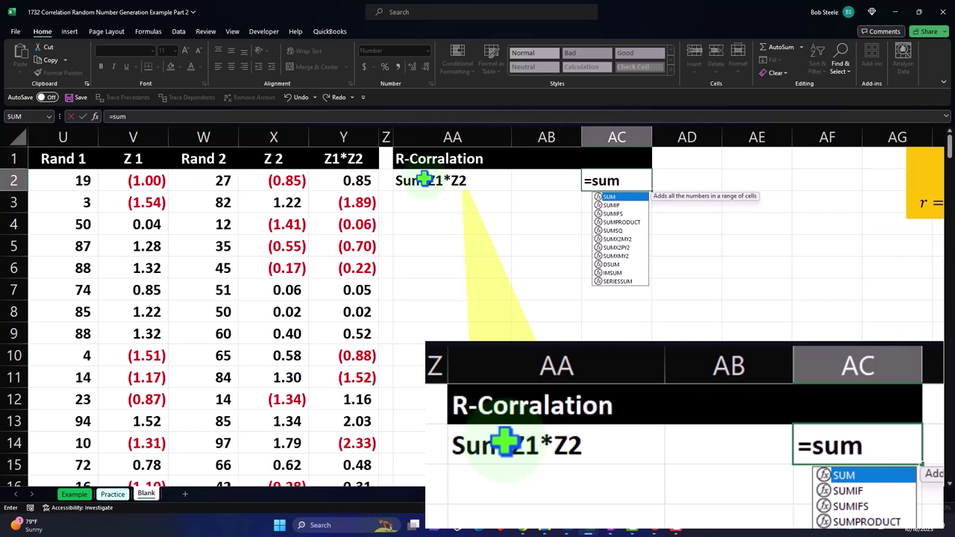
text(()
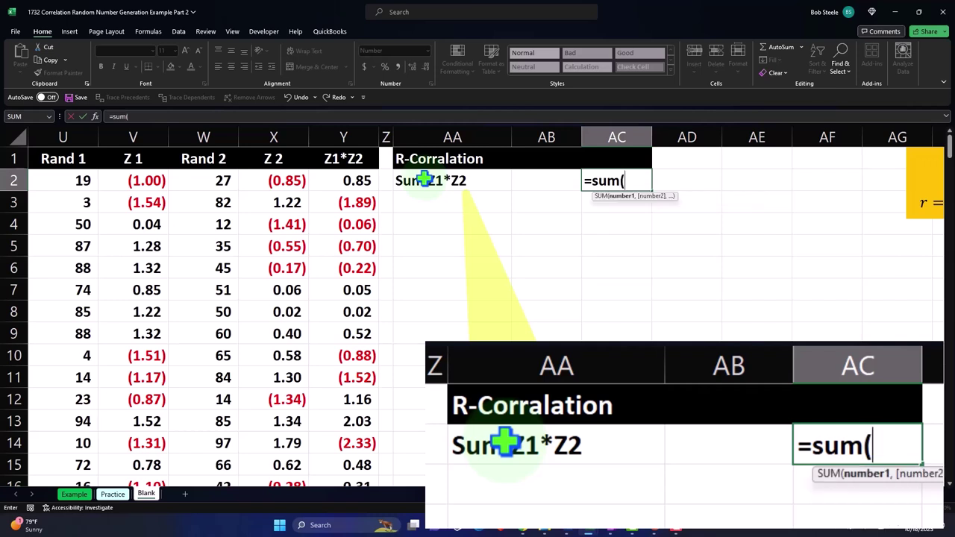
click(425, 179)
key(Left)
key(Left)
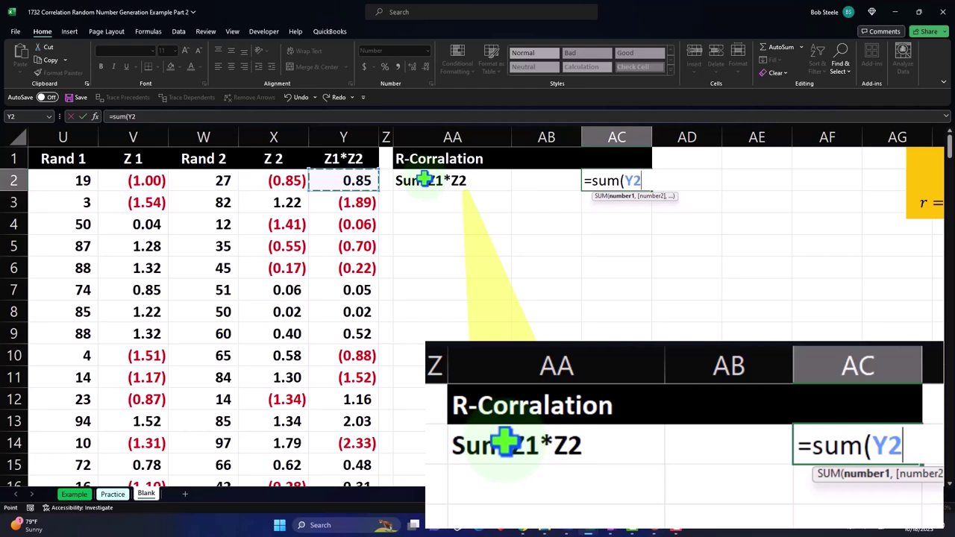
key(ctrl+shift+Down)
key(ctrl+Return)
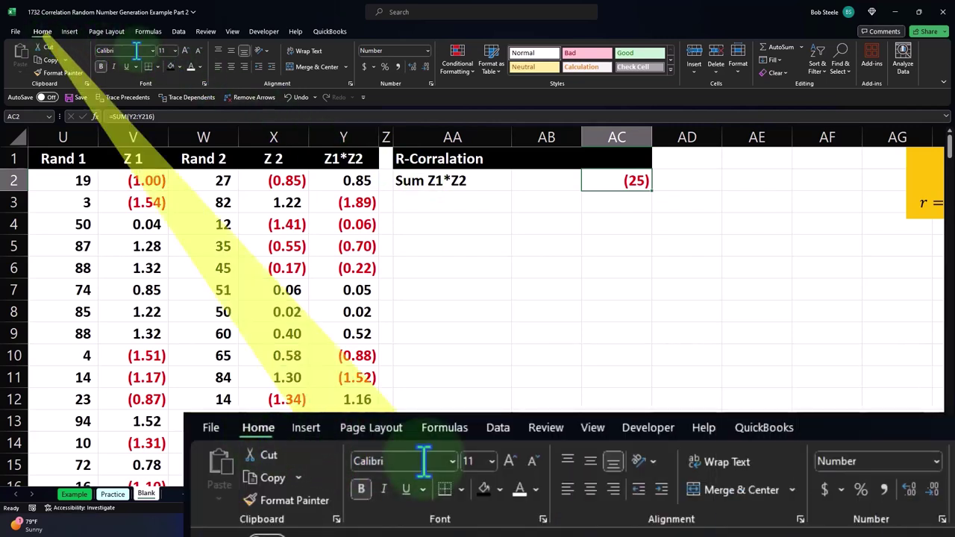
click(411, 67)
click(411, 67)
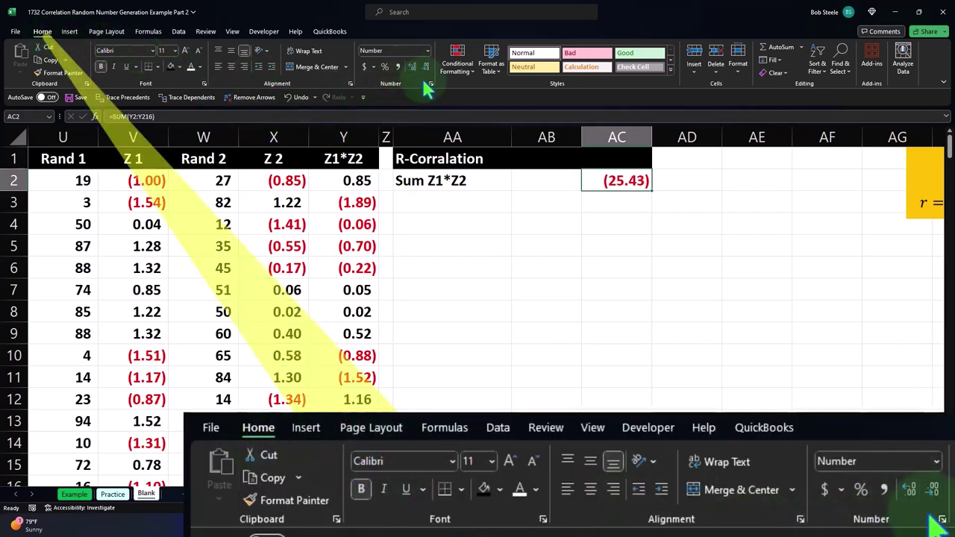
click(453, 196)
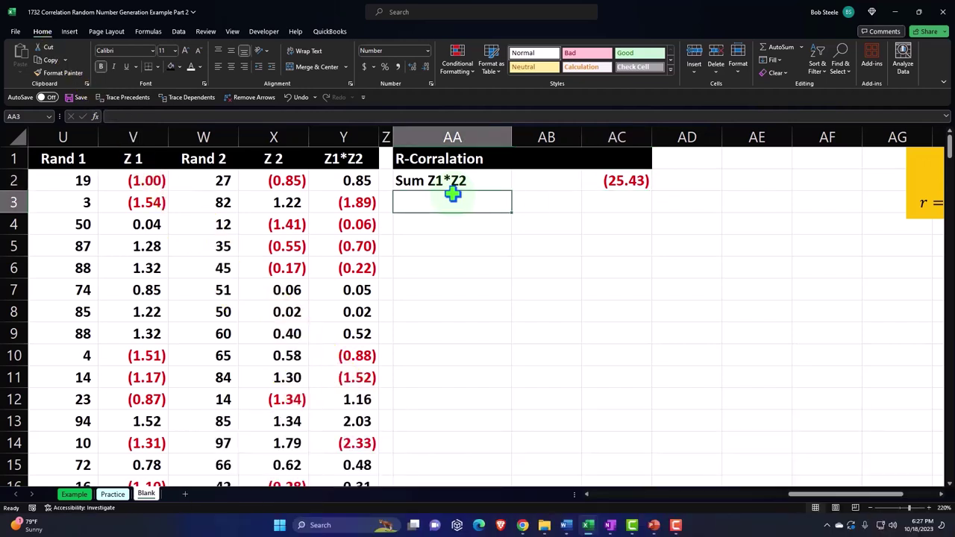
Enter the labels n-1:, n, less 1 and n-1 down AA3 through AA6.
text(n-1)
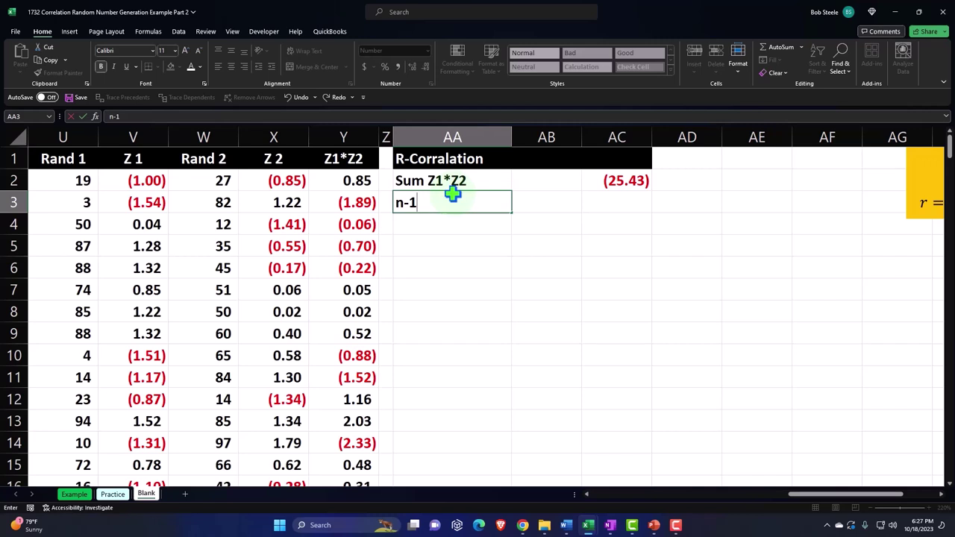
text(:)
key(Return)
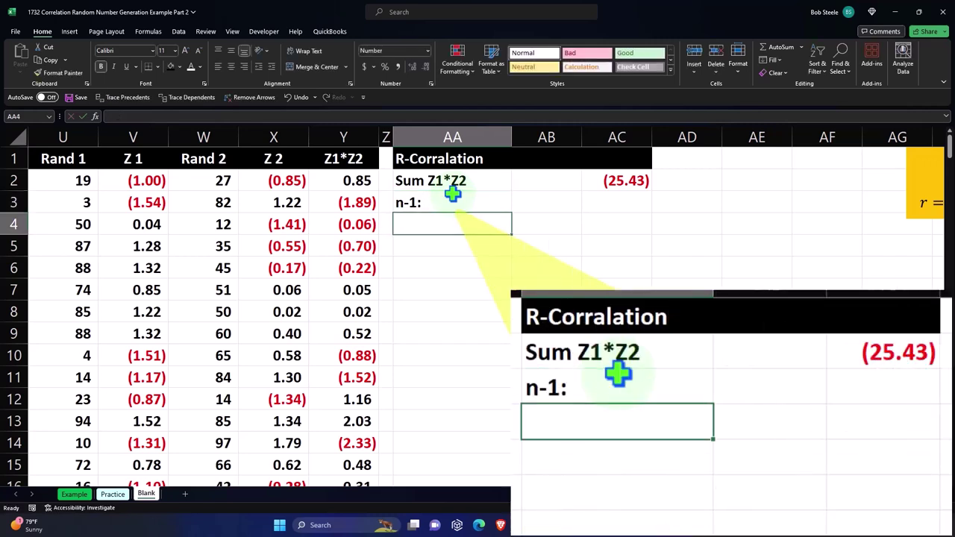
text(n)
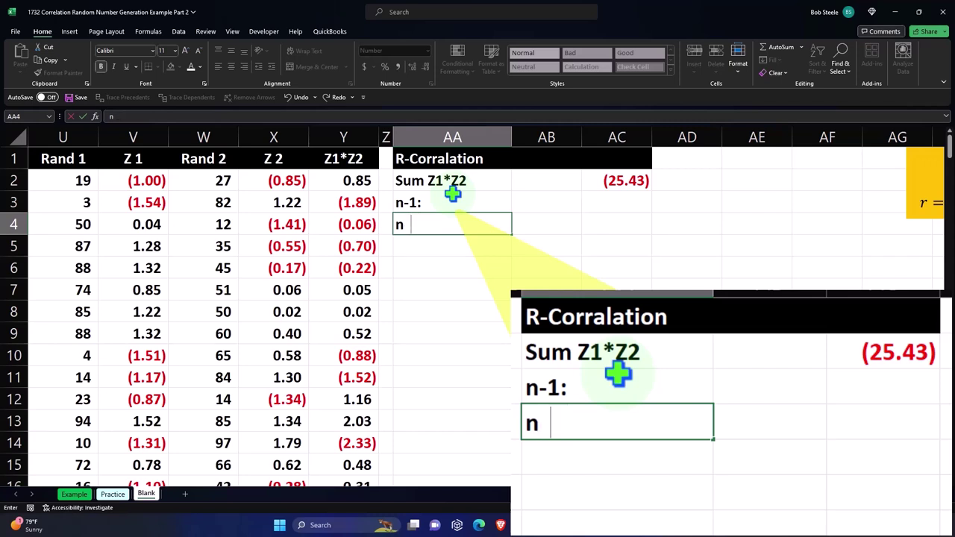
key(Return)
text(less 1)
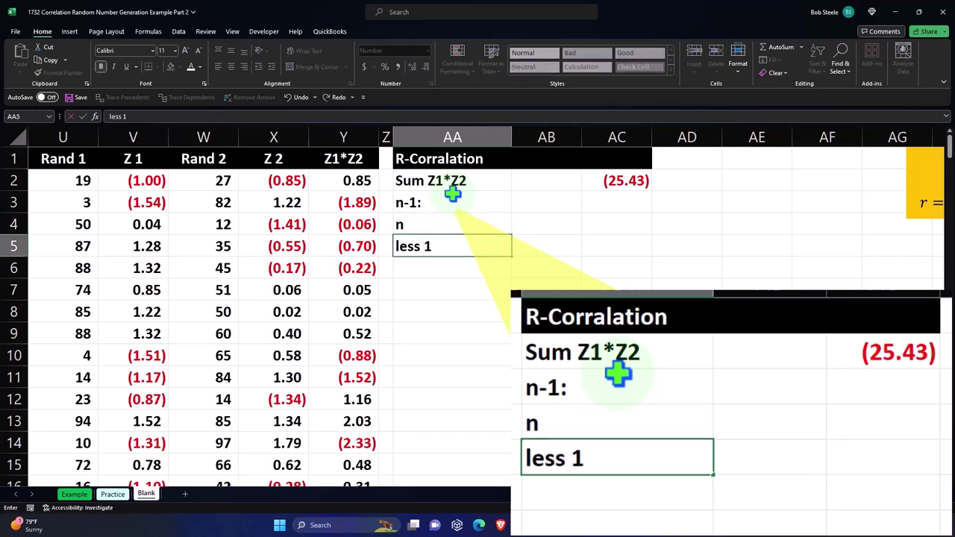
key(Return)
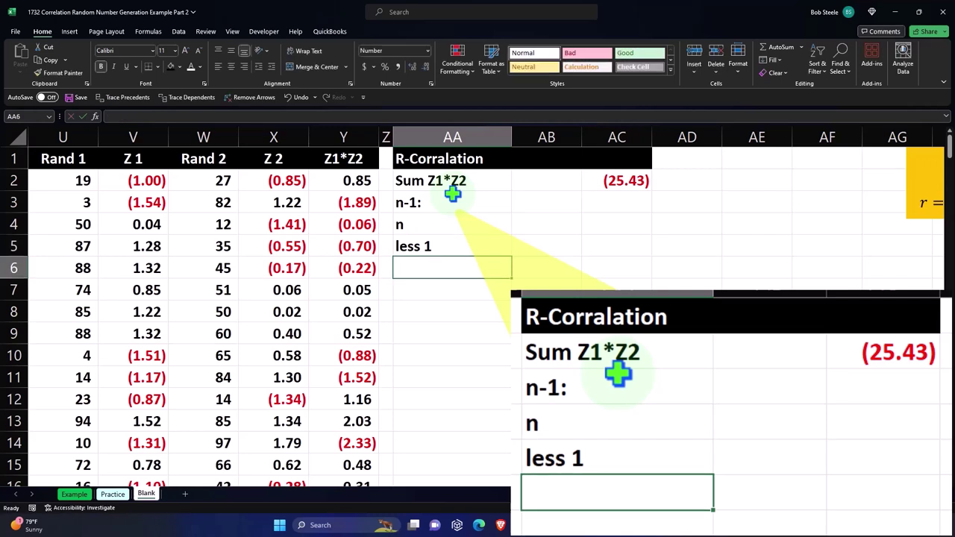
text(n-)
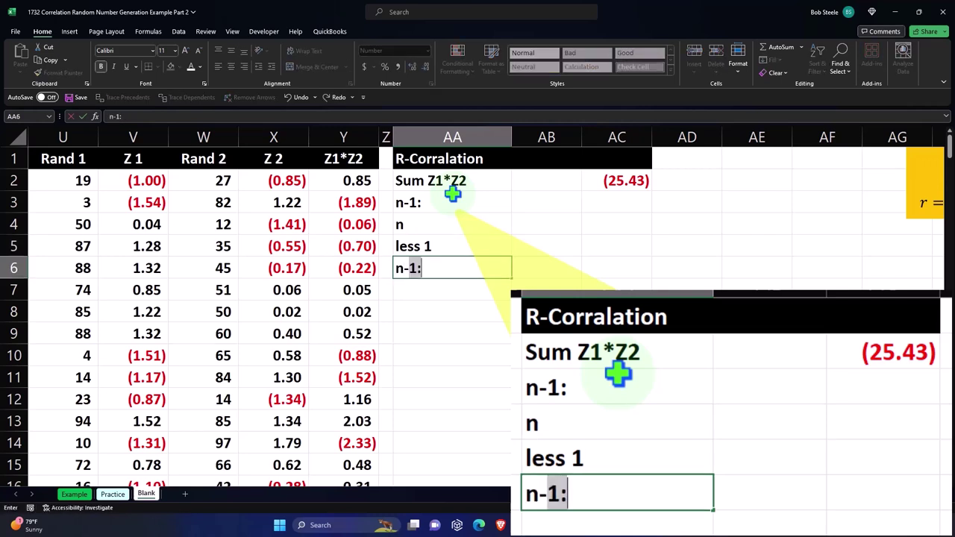
text(1)
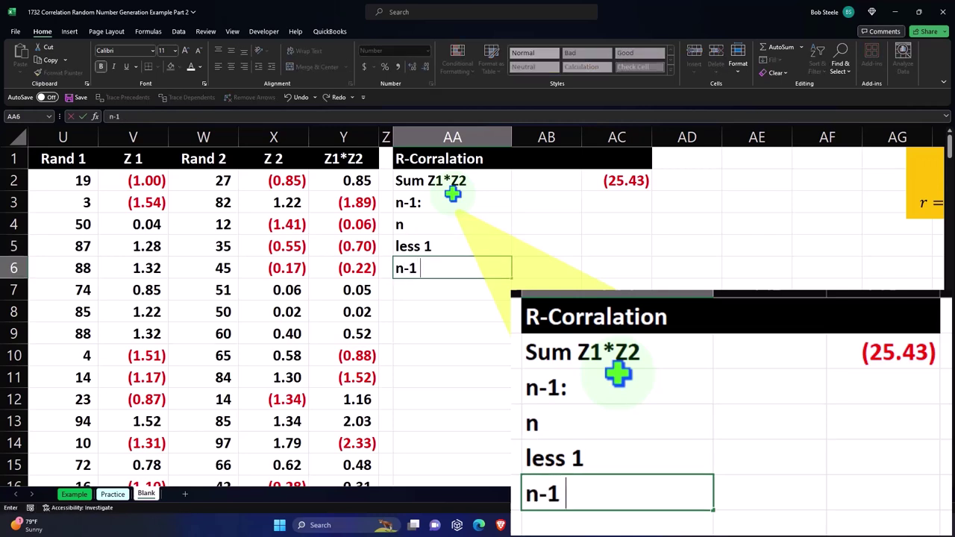
key(Tab)
key(Up)
key(Up)
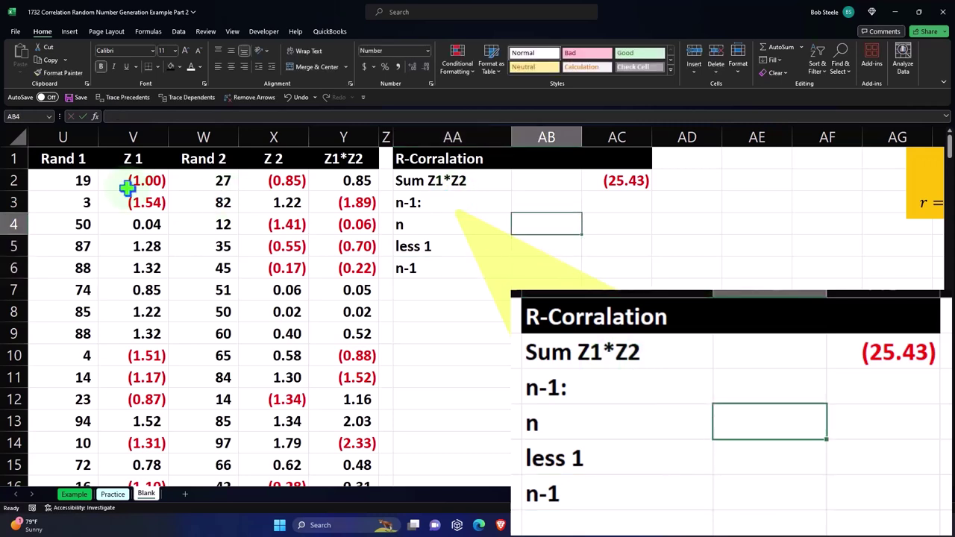
Count n in AB4 with =COUNT(X2:X216), giving 215.
text(=count)
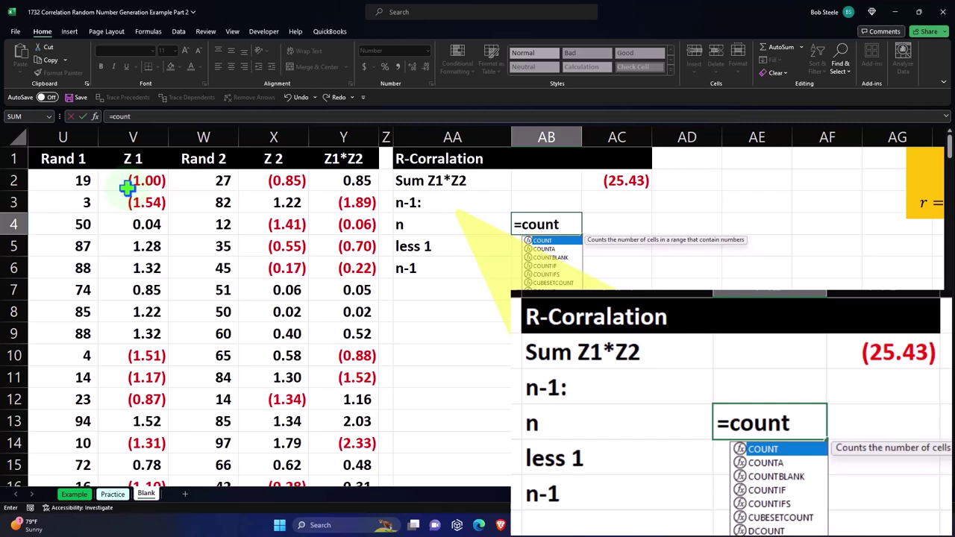
text(()
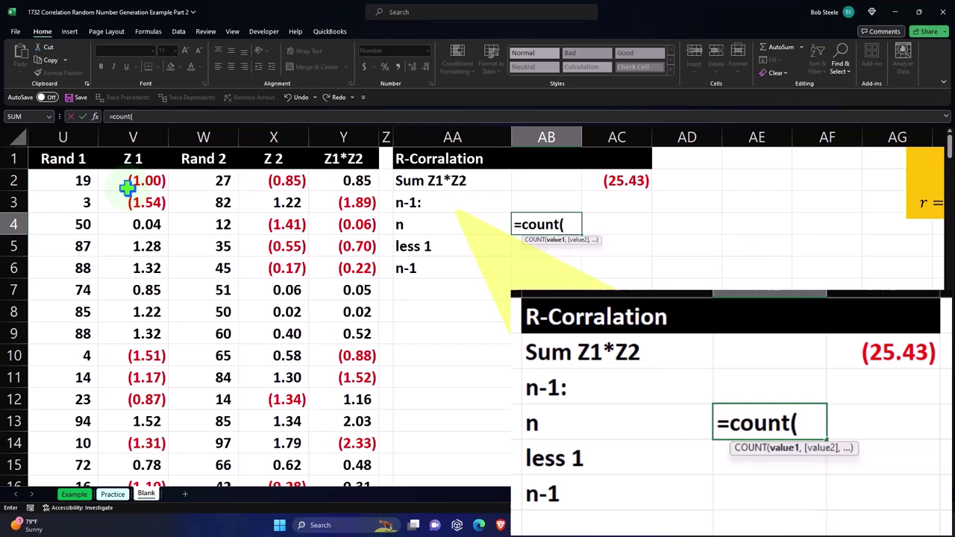
key(Left)
key(Left)
key(Left)
key(Up)
key(Up)
key(Left)
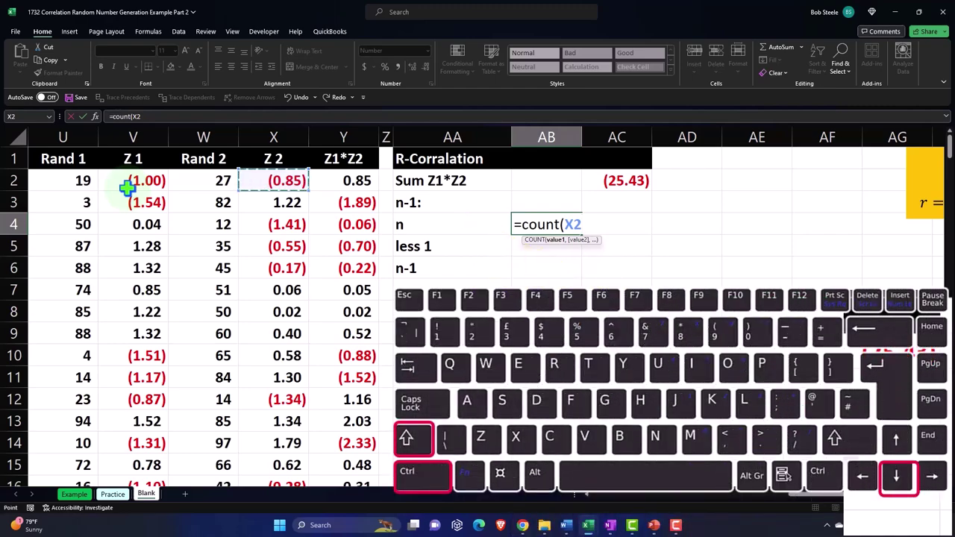
key(ctrl+shift+Down)
key(Return)
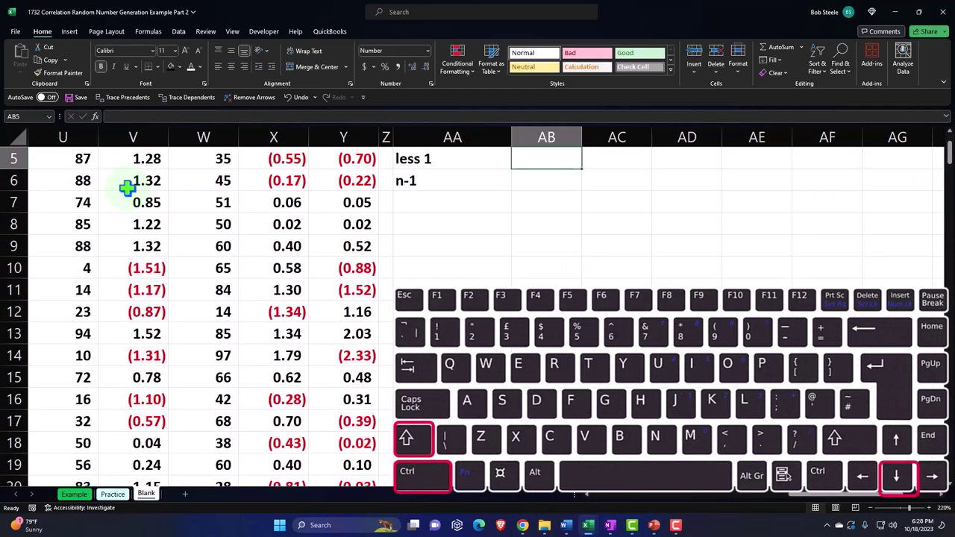
key(Up)
key(Up)
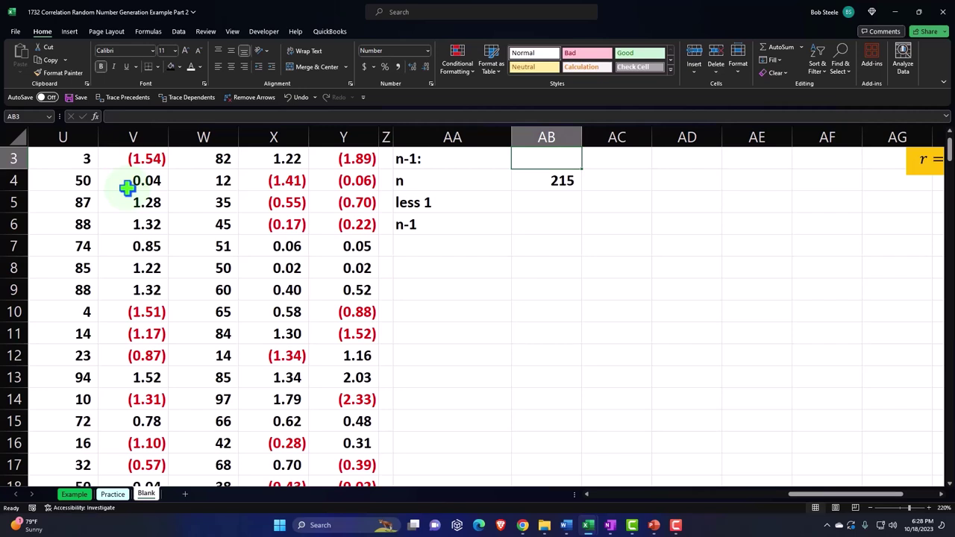
Enter an underlined 1 in AB5 beside less 1.
scroll(127, 188, up, 1)
click(528, 247)
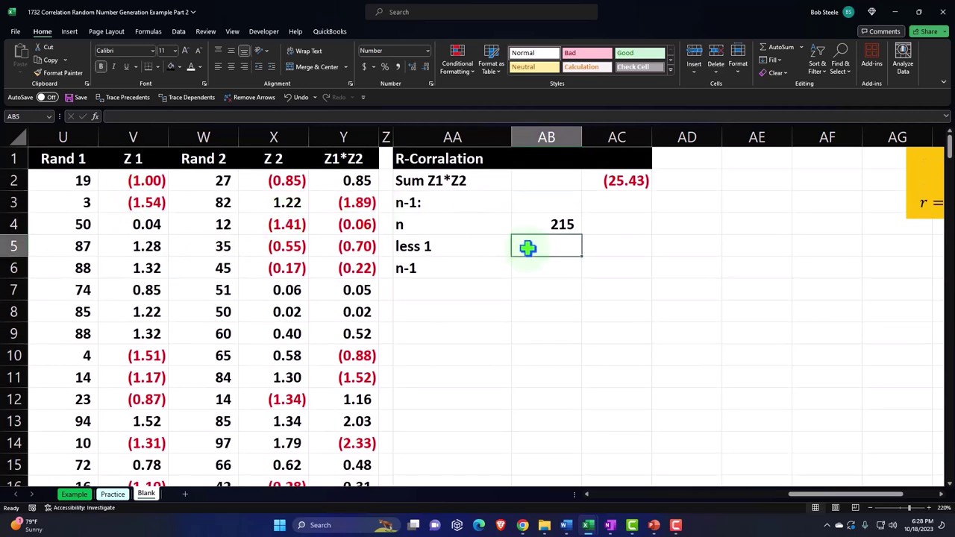
text(1)
key(Return)
key(Up)
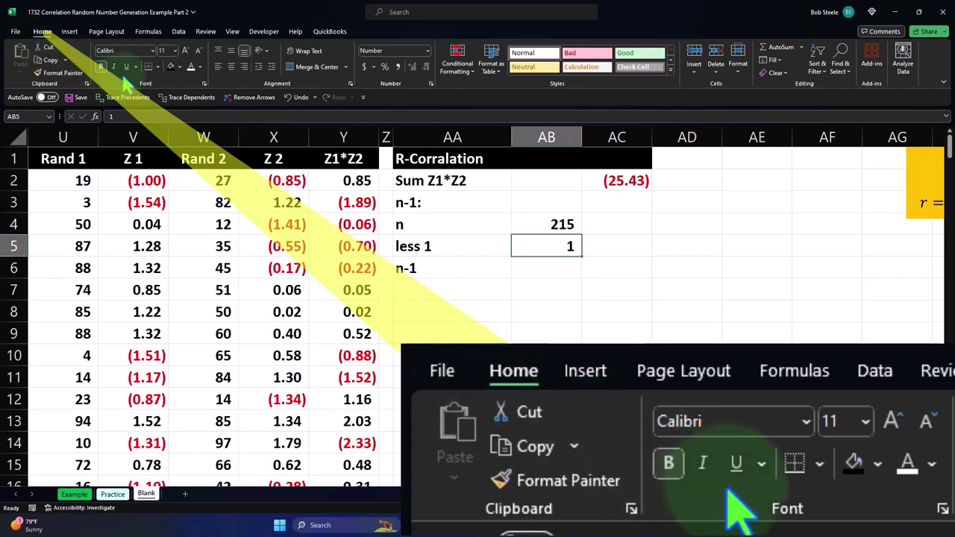
click(126, 67)
Compute n-1 in AC6 as =AB4-AB5, shown underlined as 214.00.
key(Return)
key(Right)
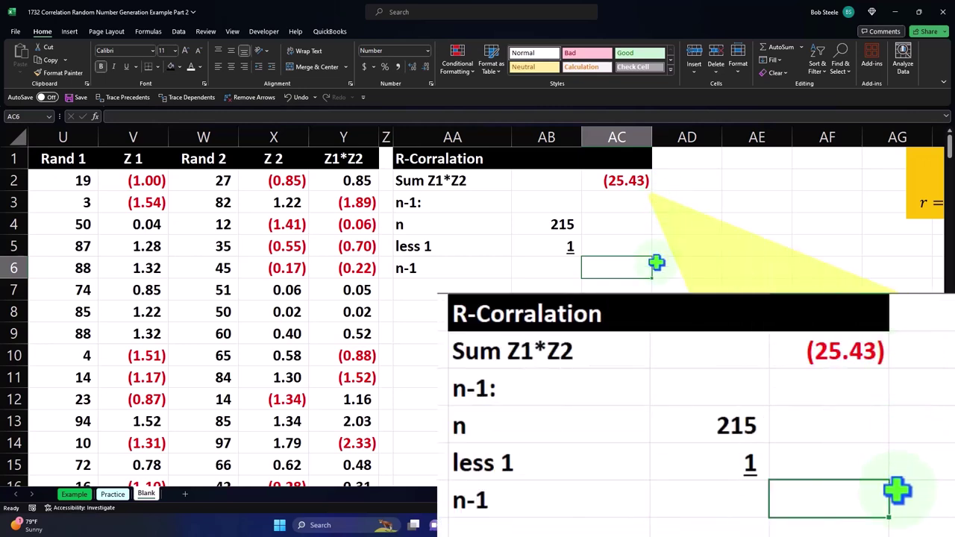
text(=)
key(Left)
key(Up)
key(Up)
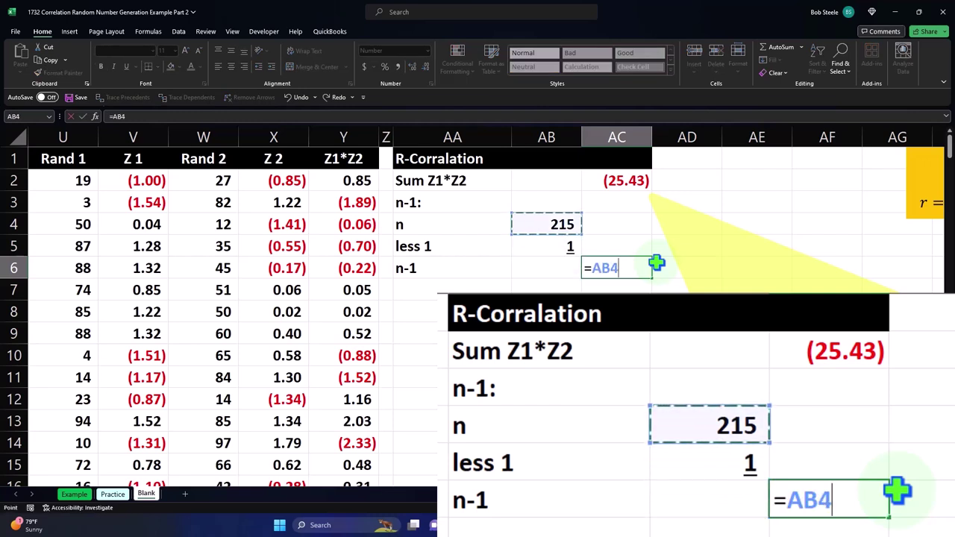
text(-)
key(Left)
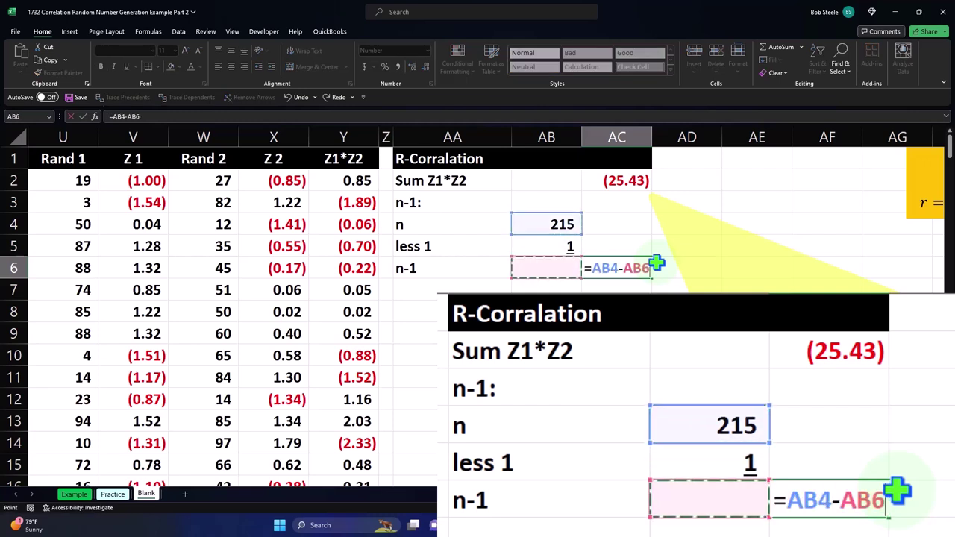
key(Up)
key(Return)
key(Up)
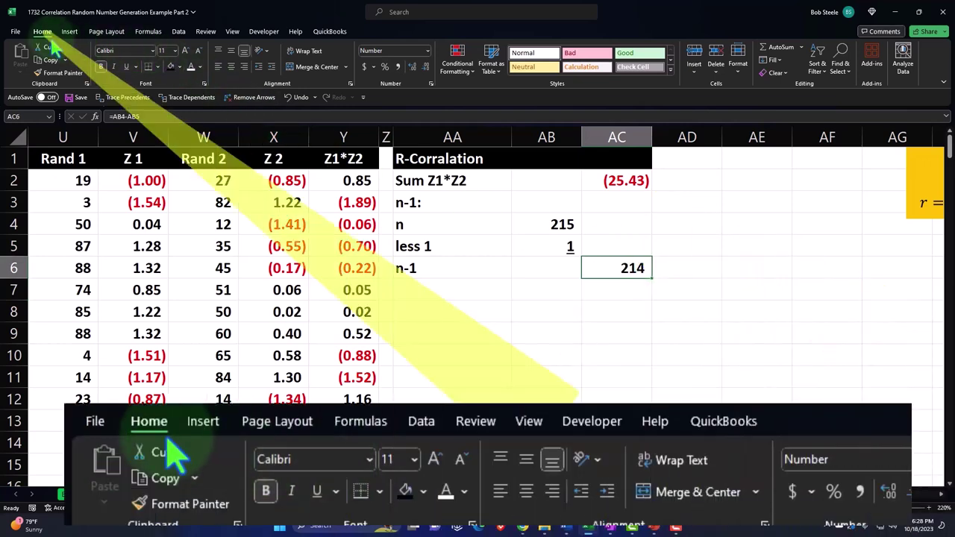
click(411, 65)
click(410, 66)
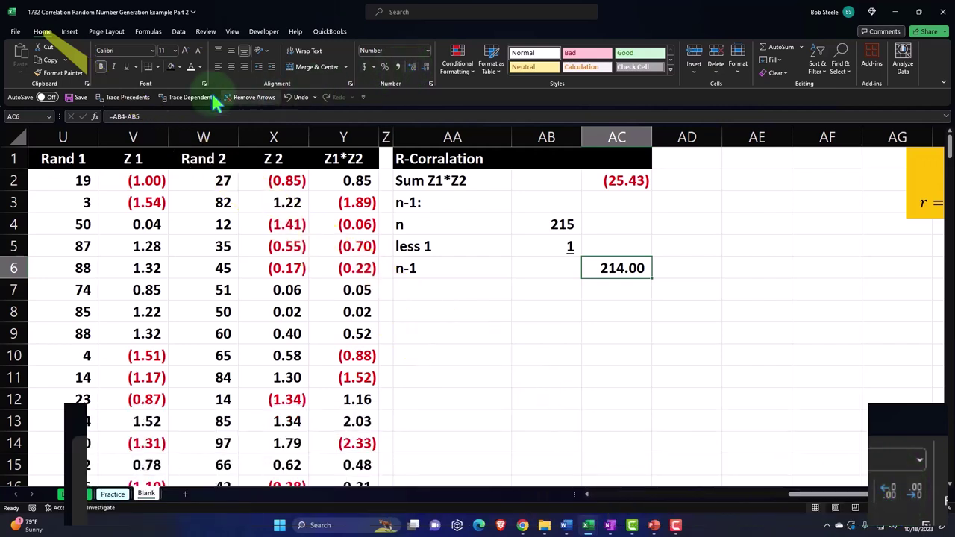
click(126, 67)
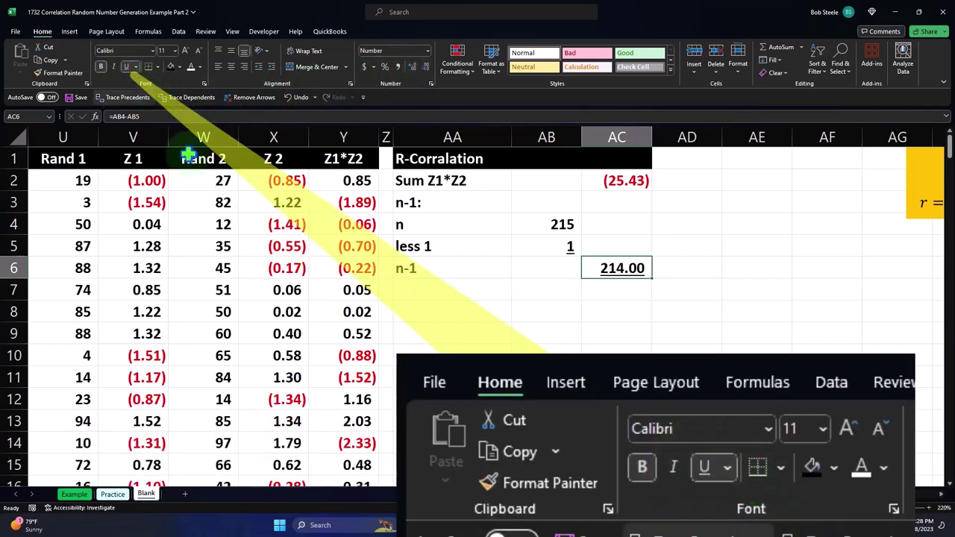
key(Return)
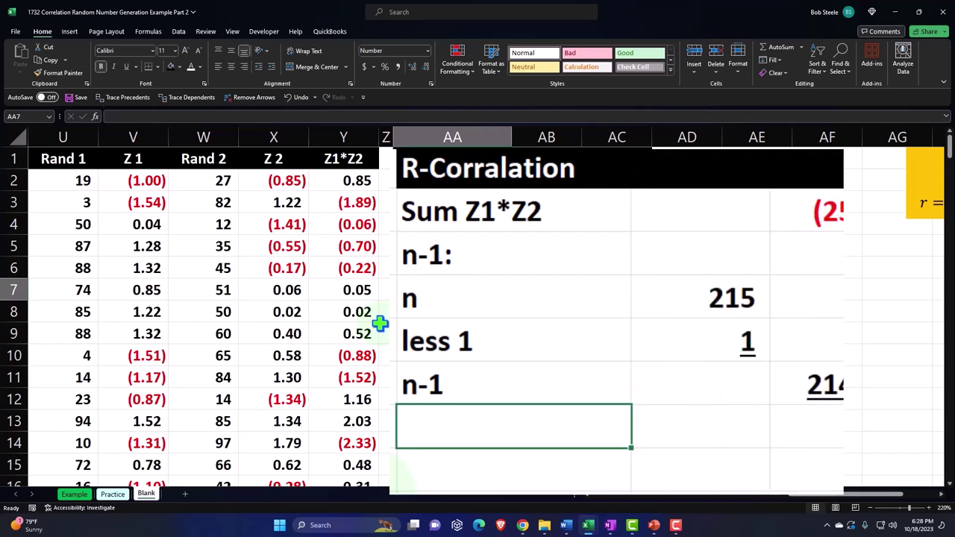
Add an 'R-Corralation' label in AA7 using AutoComplete.
text(R-Corralation)
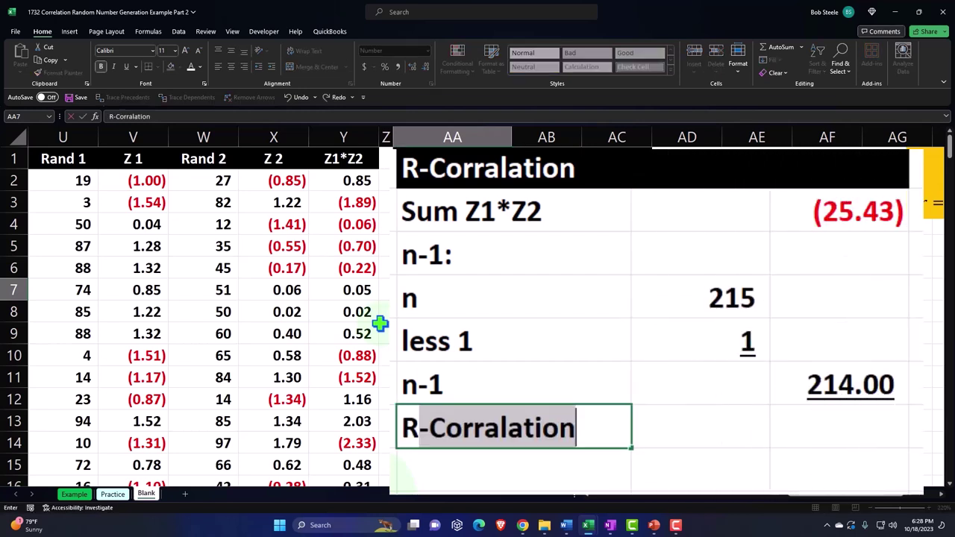
key(Tab)
key(Tab)
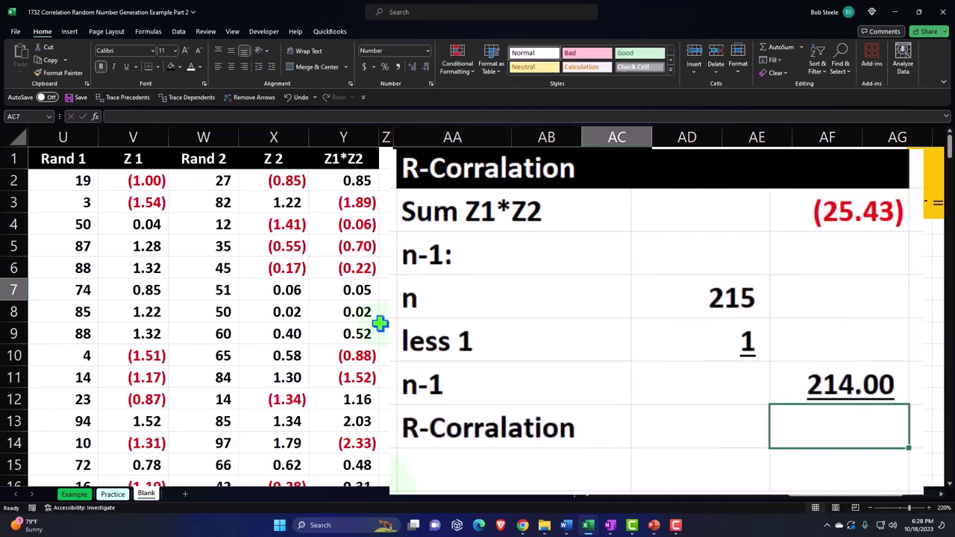
key(Left)
key(Left)
key(Left)
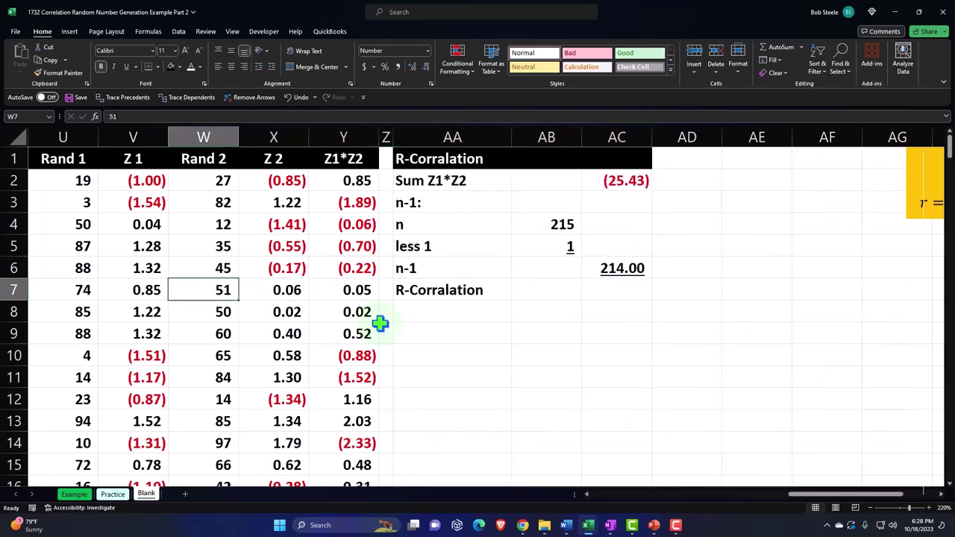
key(Left)
key(Left)
key(Left)
key(Right)
key(Right)
key(Right)
Shift the r formula image to the right on the sheet.
key(Right)
key(Right)
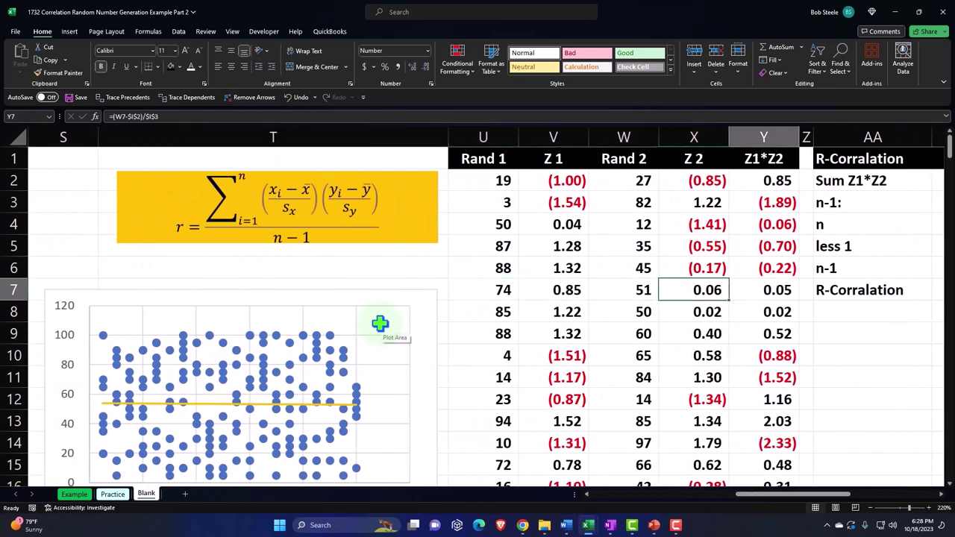
key(Right)
key(Right)
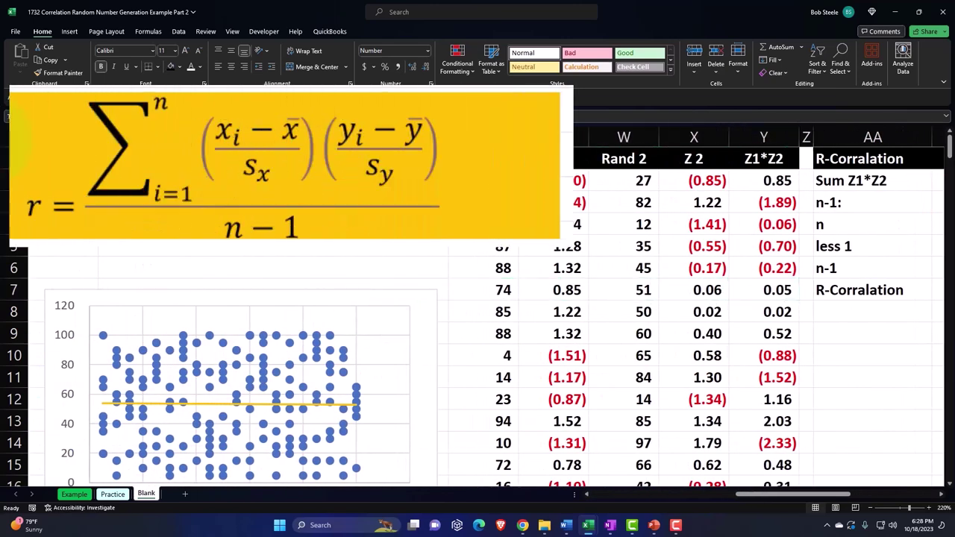
click(26, 205)
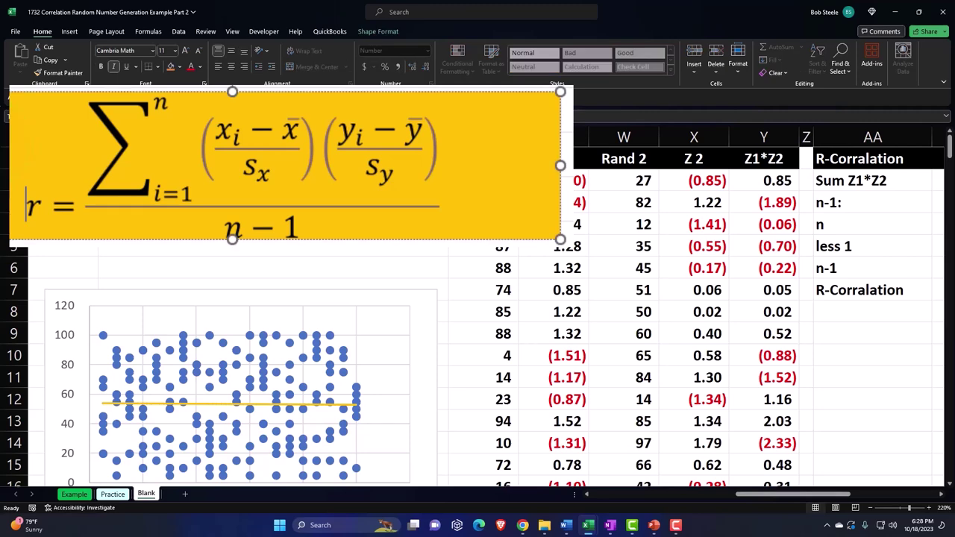
drag(18, 175, 121, 176)
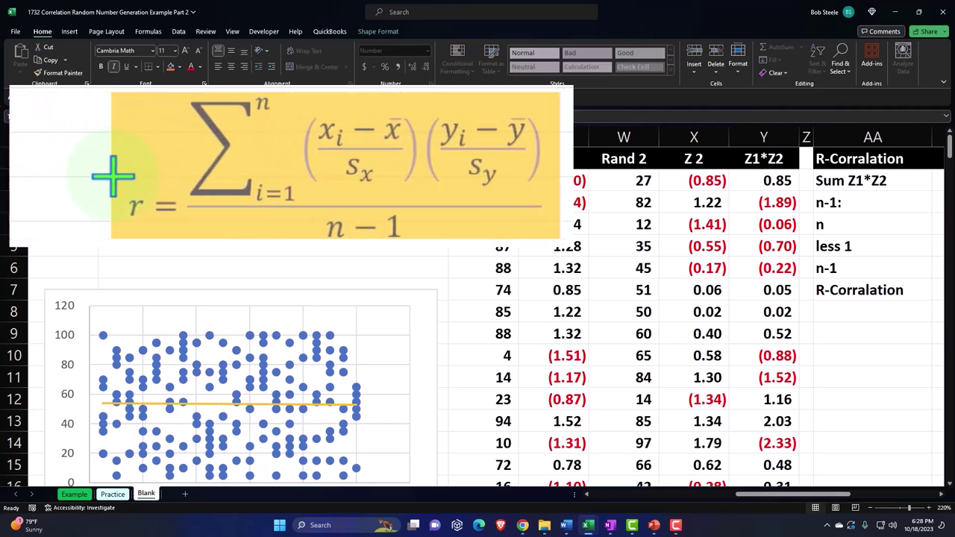
click(629, 284)
key(Right)
key(Right)
key(Right)
key(Right)
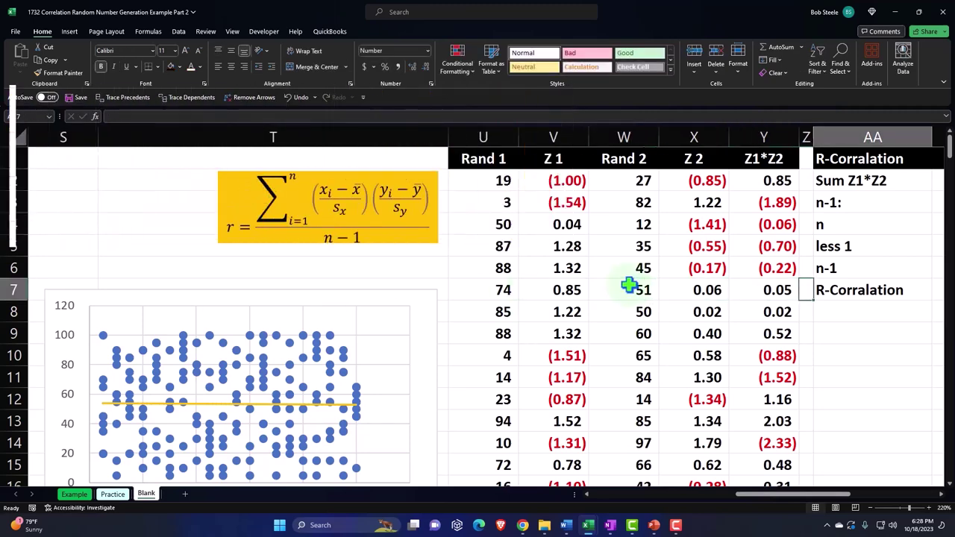
key(Right)
key(Right)
key(Left)
key(Left)
key(Left)
key(Left)
key(Left)
key(Left)
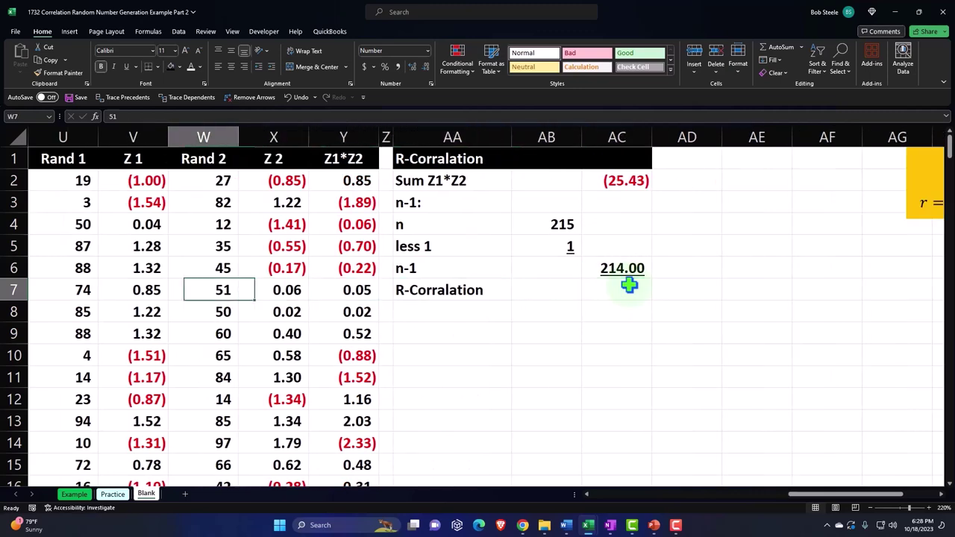
key(Left)
key(Left)
key(Left)
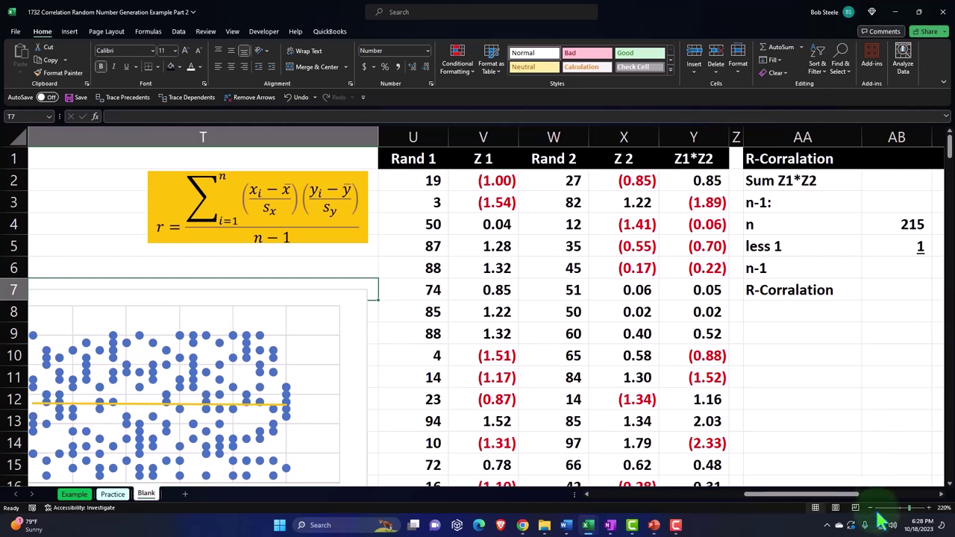
scroll(877, 507, down, 1)
scroll(874, 493, down, 1)
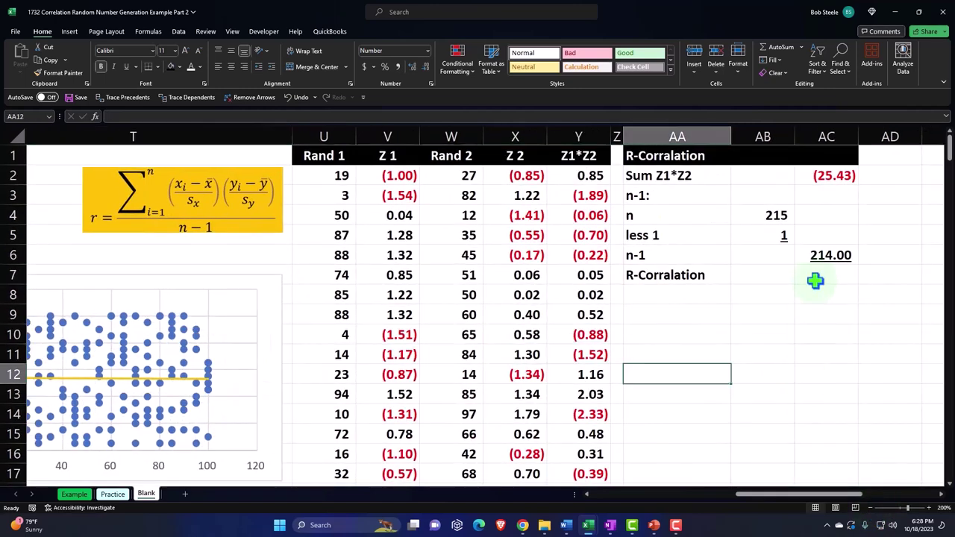
Check the Z1*Z2 product formulas, then select the n, less 1 and n-1 labels.
click(578, 175)
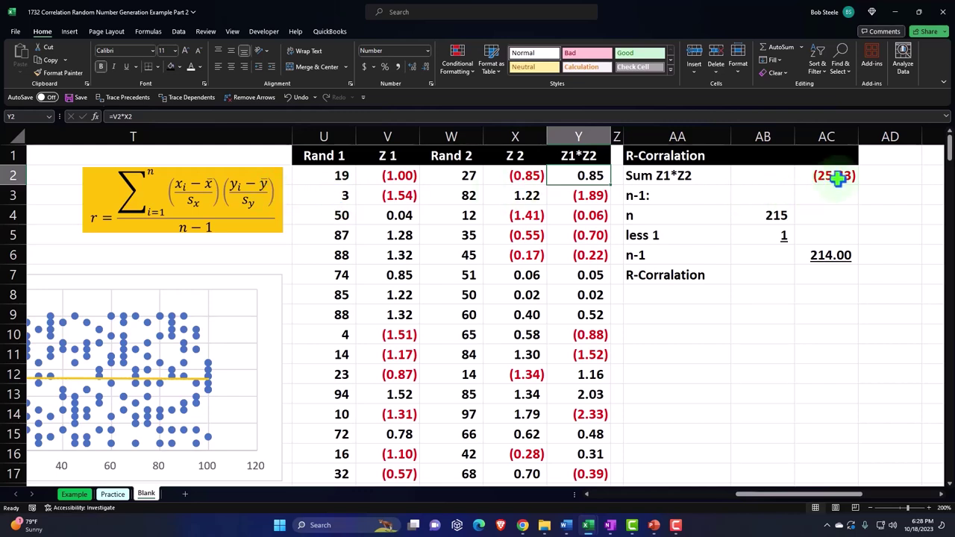
key(Right)
key(Right)
key(F2)
key(Return)
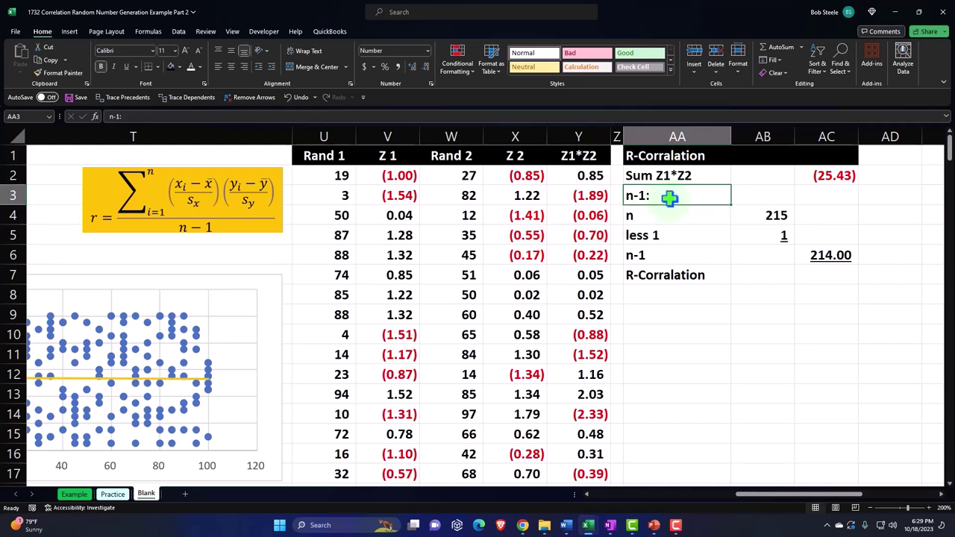
drag(682, 217, 682, 245)
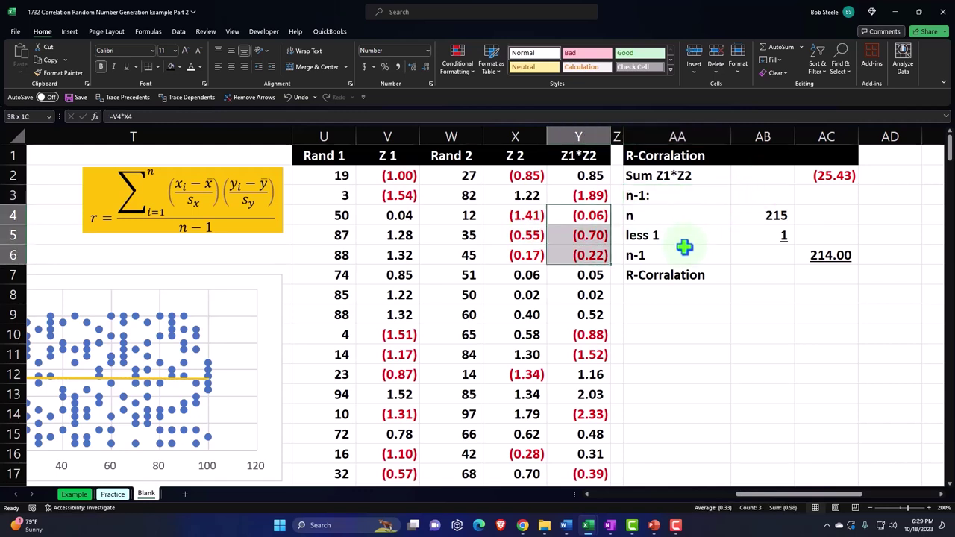
click(686, 216)
key(F2)
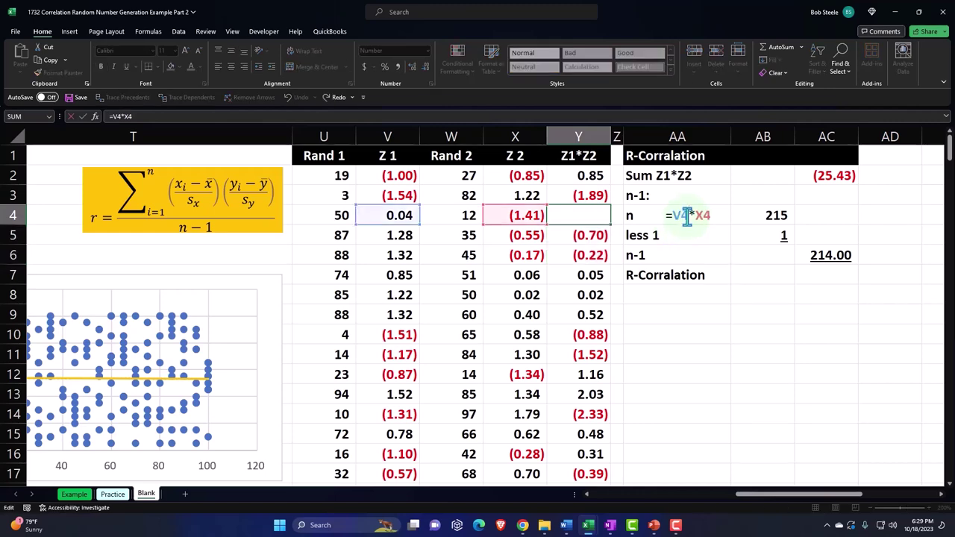
key(Return)
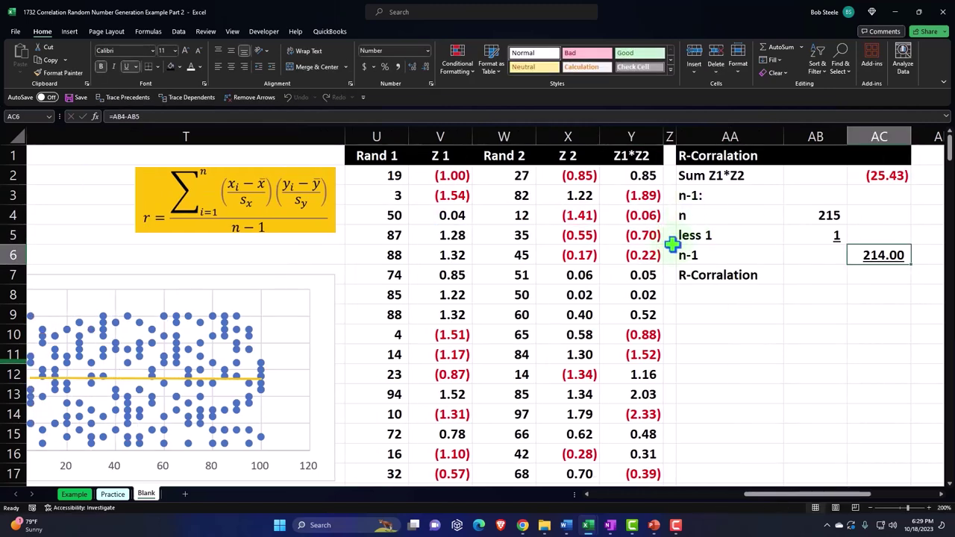
drag(699, 216, 699, 254)
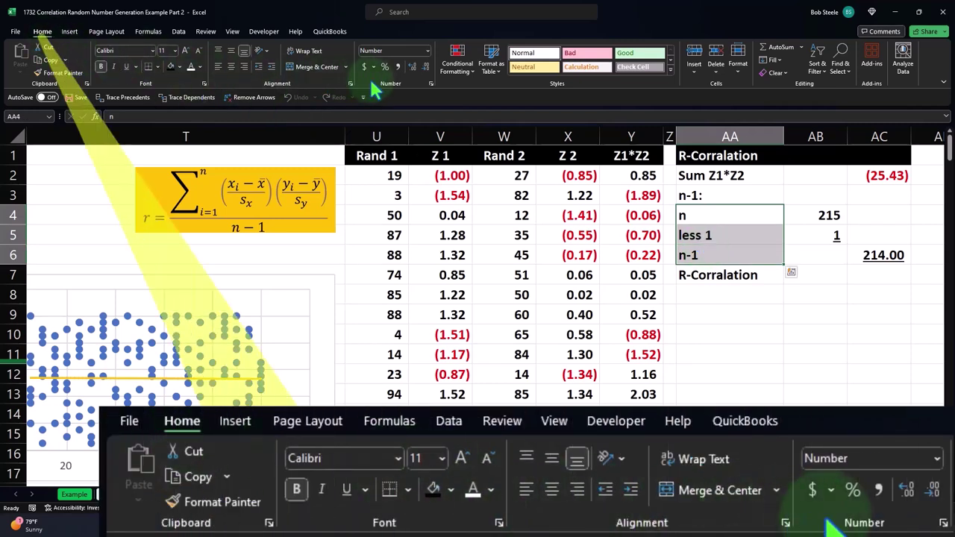
Indent the n, less 1 and n-1 labels, giving n-1 an extra indent.
click(271, 67)
click(715, 254)
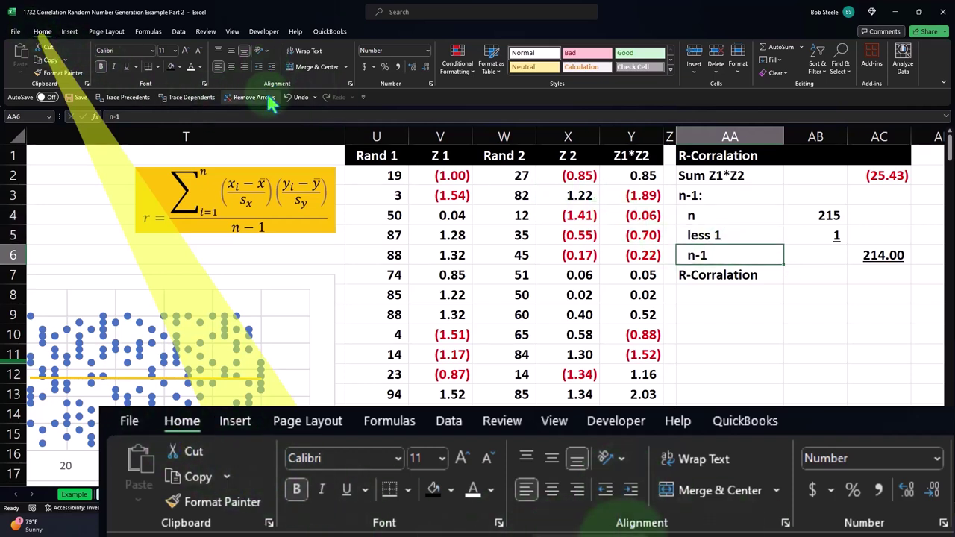
click(271, 67)
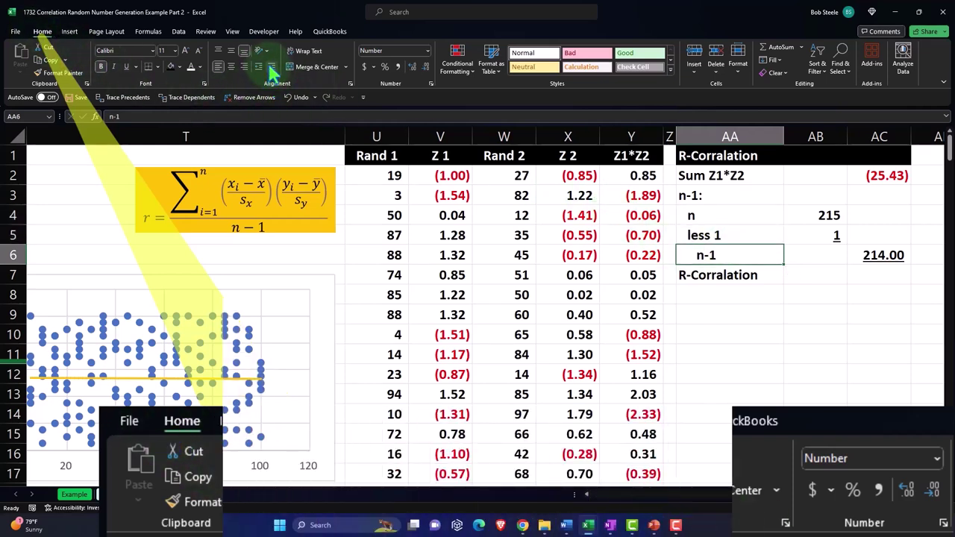
Compute R-Correlation in AC7 as =AC2/AC6, shown to five decimals as (0.11884).
click(878, 275)
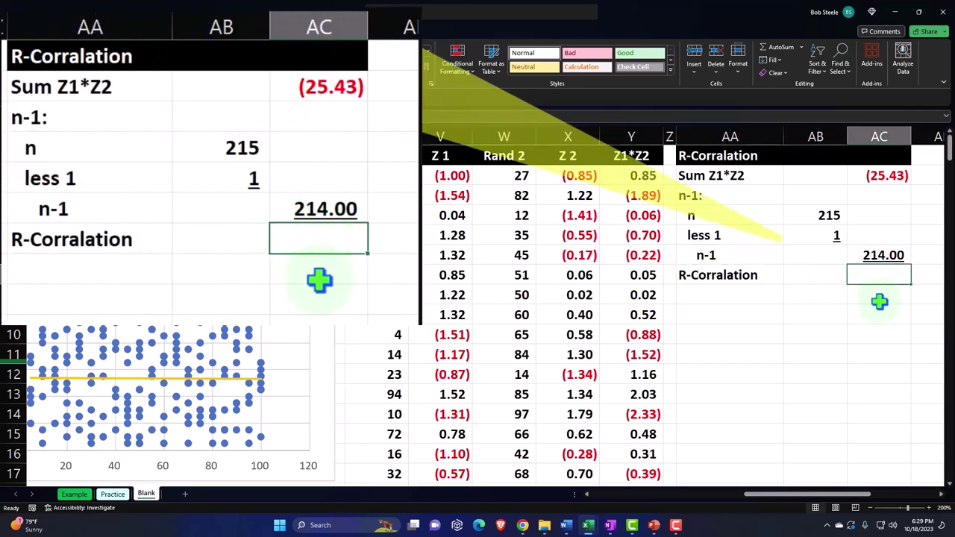
text(=)
key(Up)
key(Up)
key(Up)
key(Up)
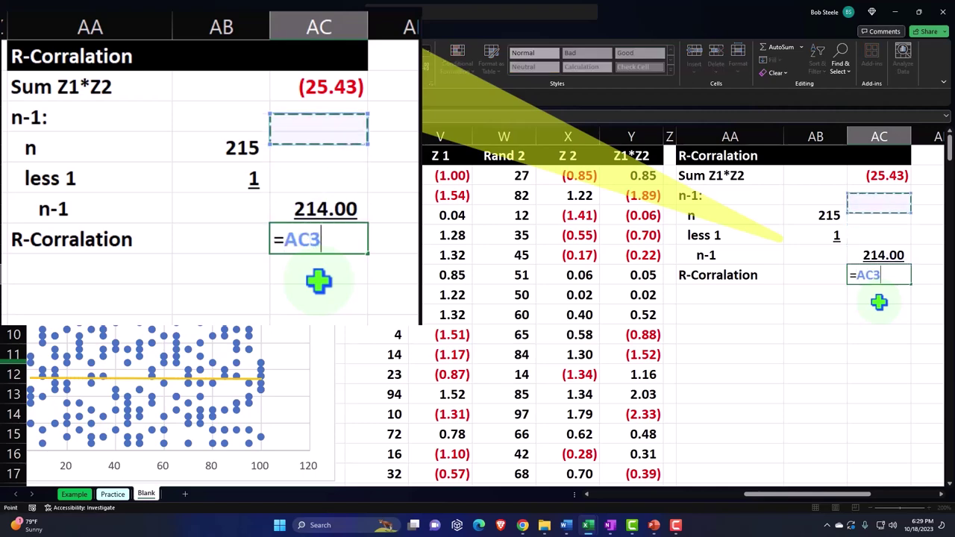
key(Up)
text(/)
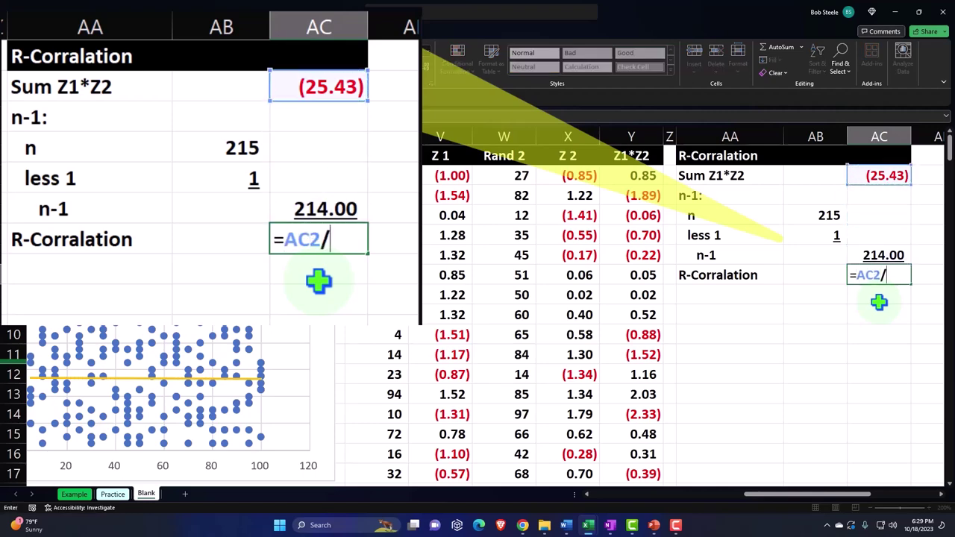
key(Up)
key(Return)
key(Up)
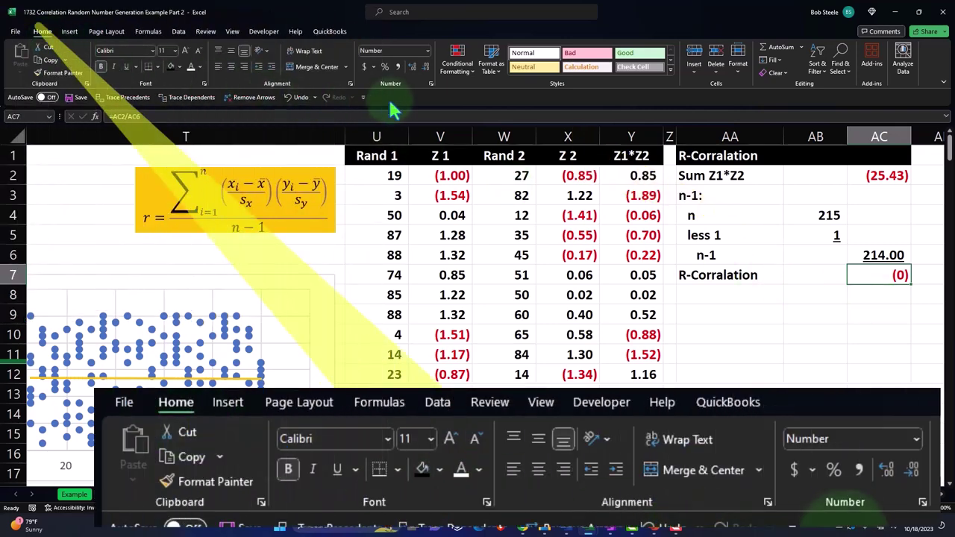
click(413, 69)
click(412, 69)
click(412, 68)
click(413, 69)
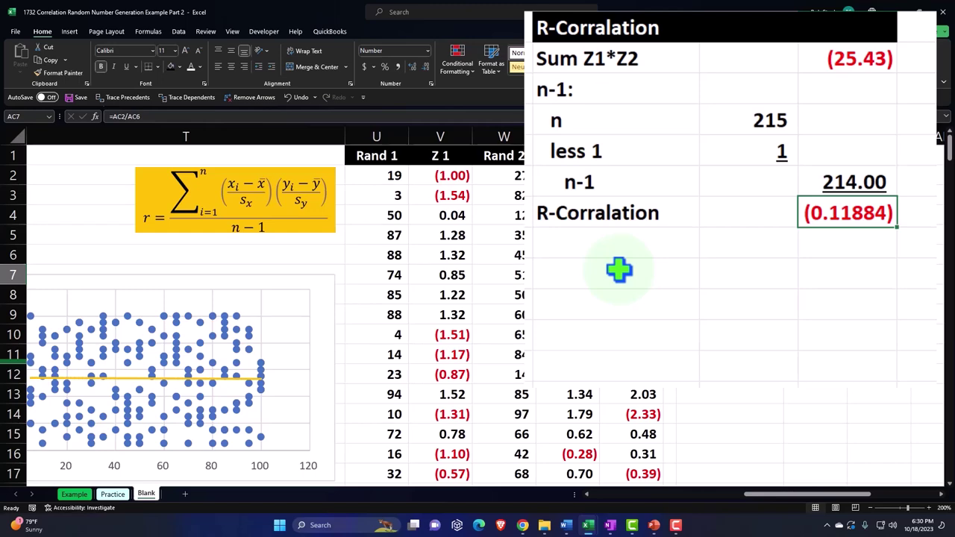
Return to the left of the sheet, select the Rand 1 heading in D1, and show the Data tab.
key(ctrl+Left)
key(ctrl+Left)
key(ctrl+Left)
key(ctrl+Left)
key(ctrl+Left)
key(ctrl+Left)
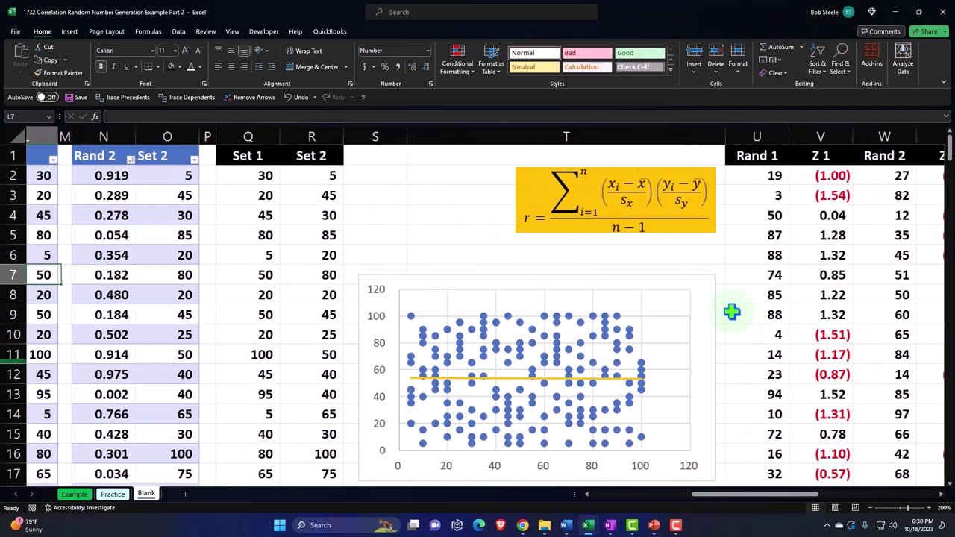
key(Left)
key(Left)
key(Left)
key(Left)
key(Left)
key(Home)
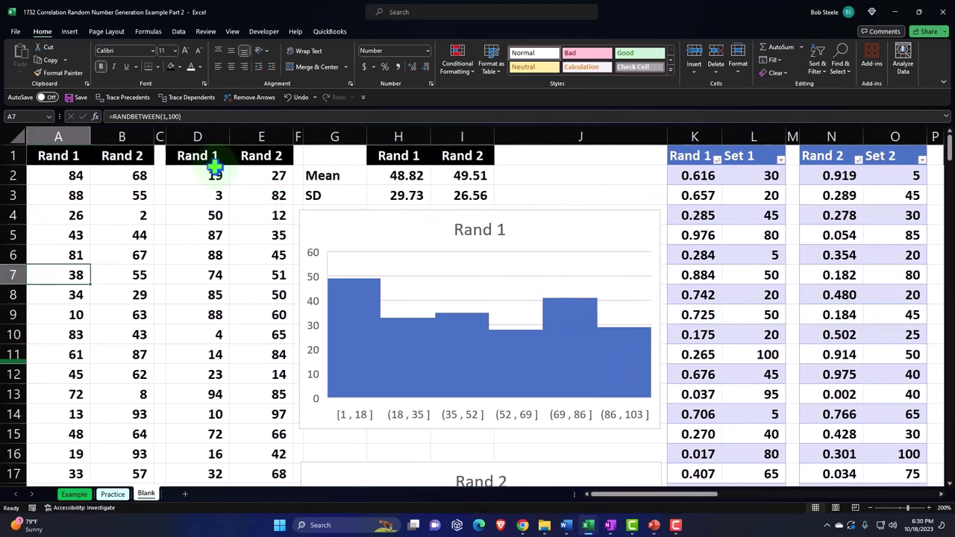
click(209, 162)
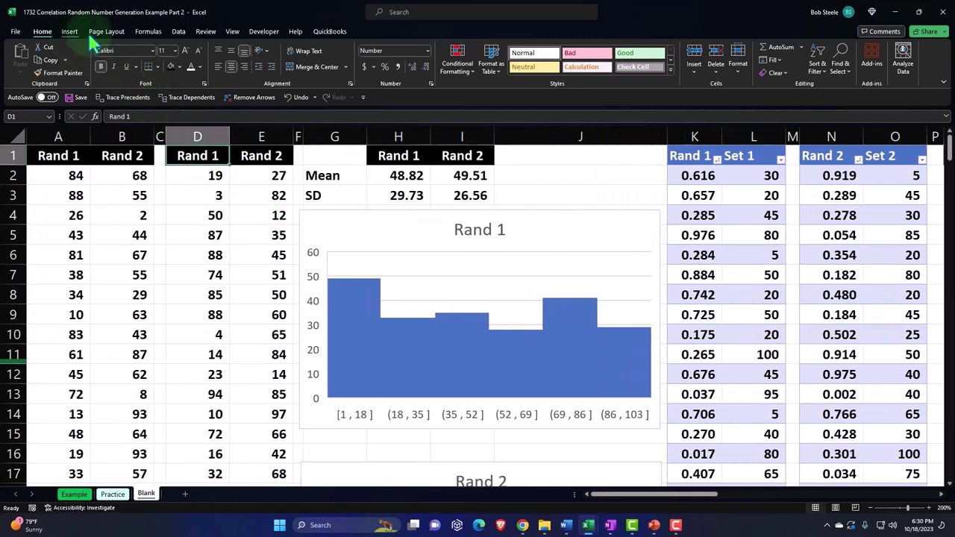
click(179, 32)
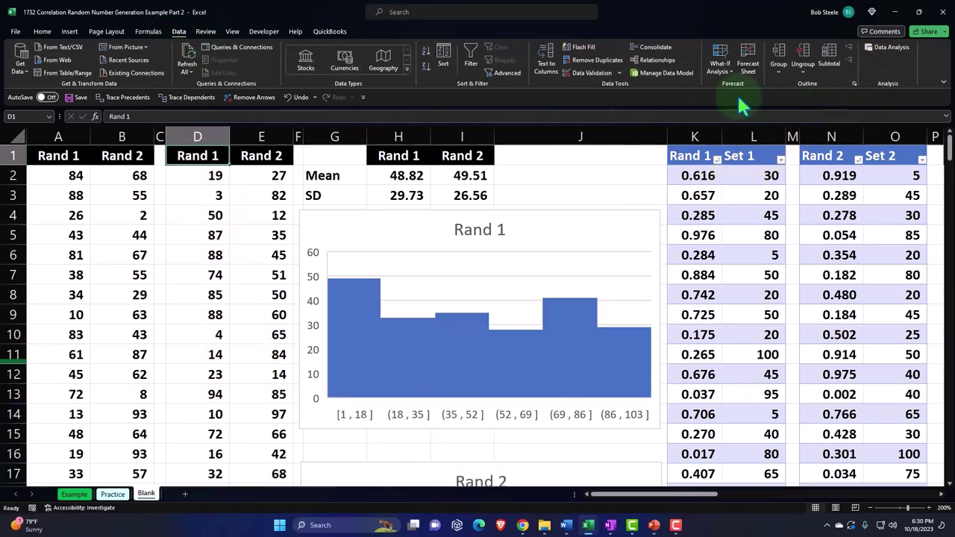
click(15, 31)
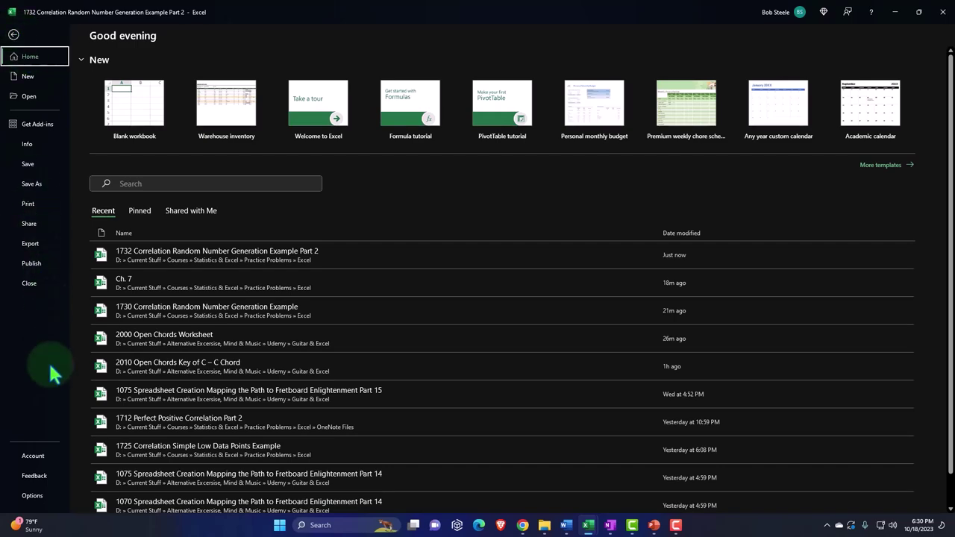
click(38, 496)
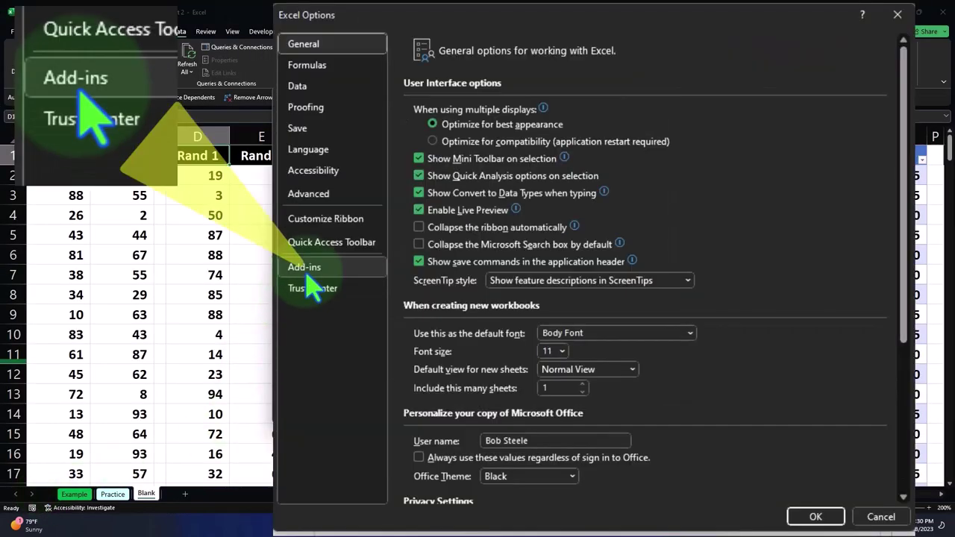
click(293, 255)
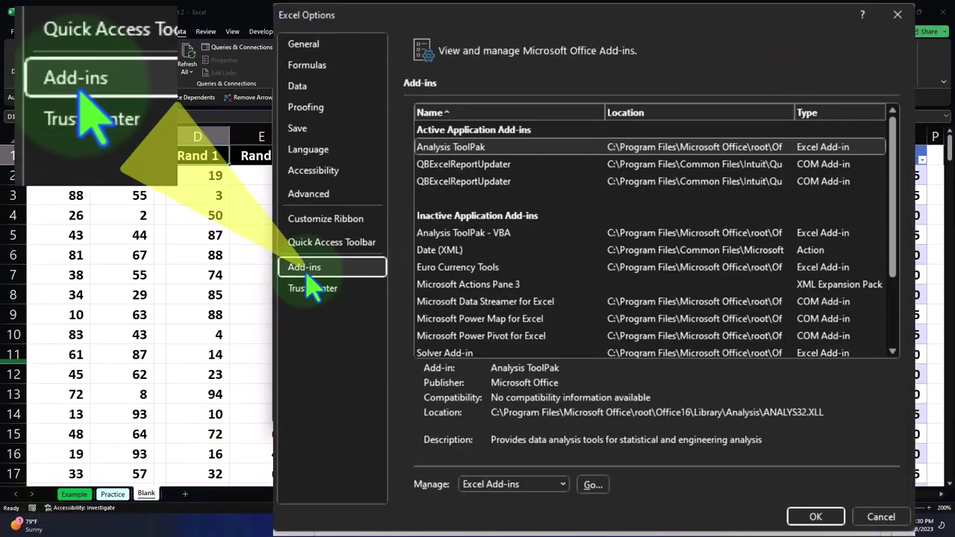
click(592, 486)
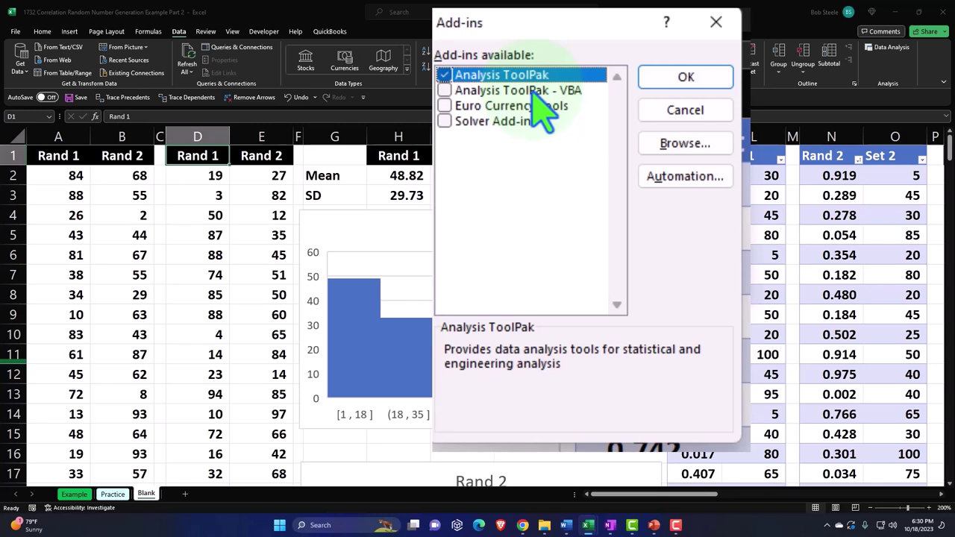
click(718, 23)
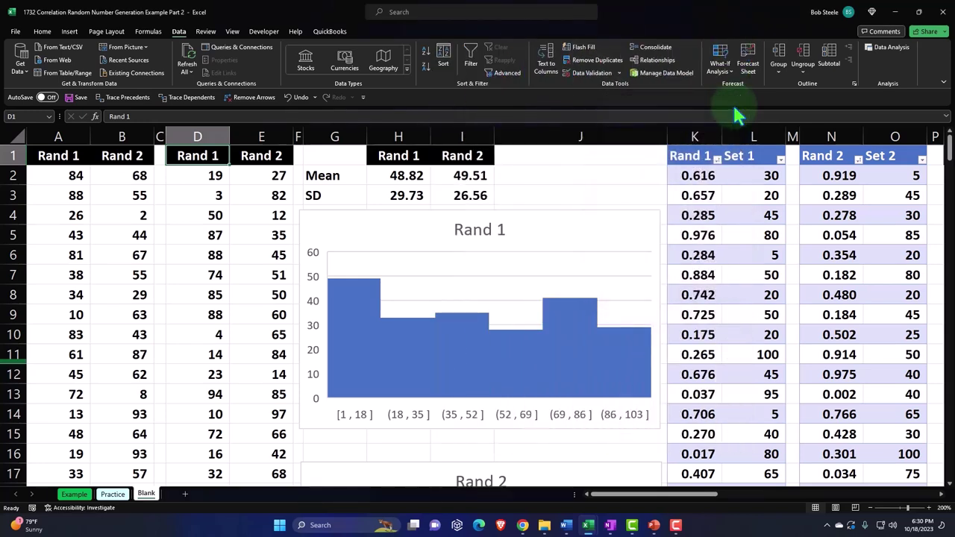
Start a Data Analysis Correlation with Rand 1 and Rand 2 down to row 216 as input.
click(237, 240)
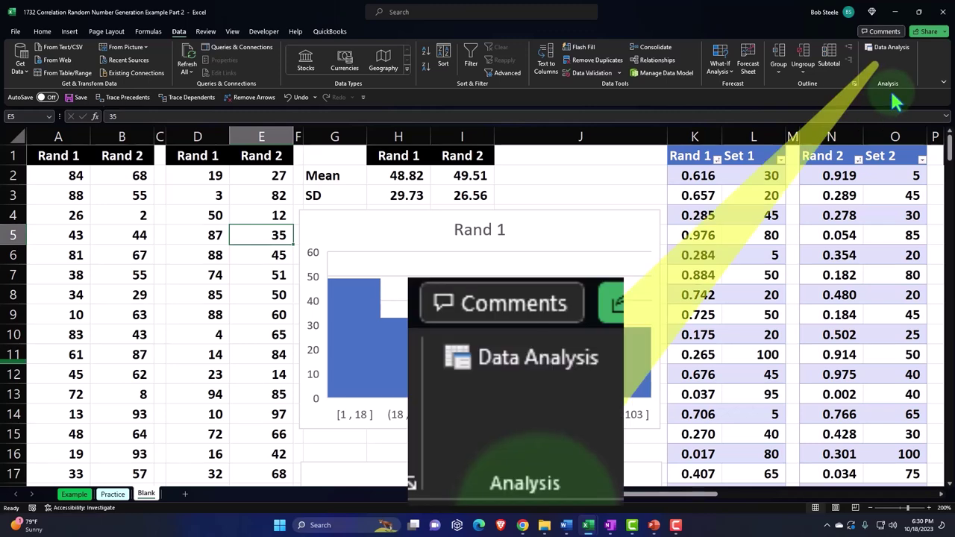
click(883, 48)
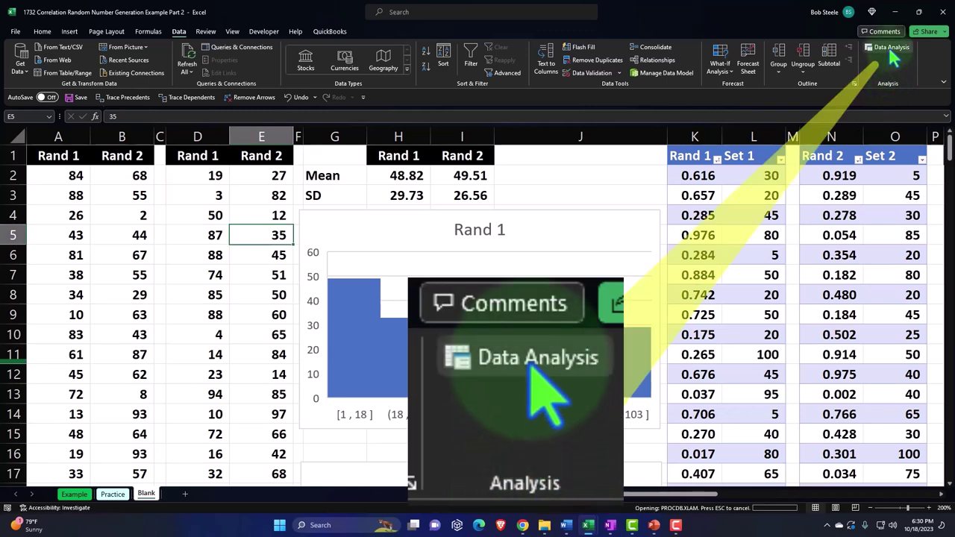
drag(636, 153, 489, 153)
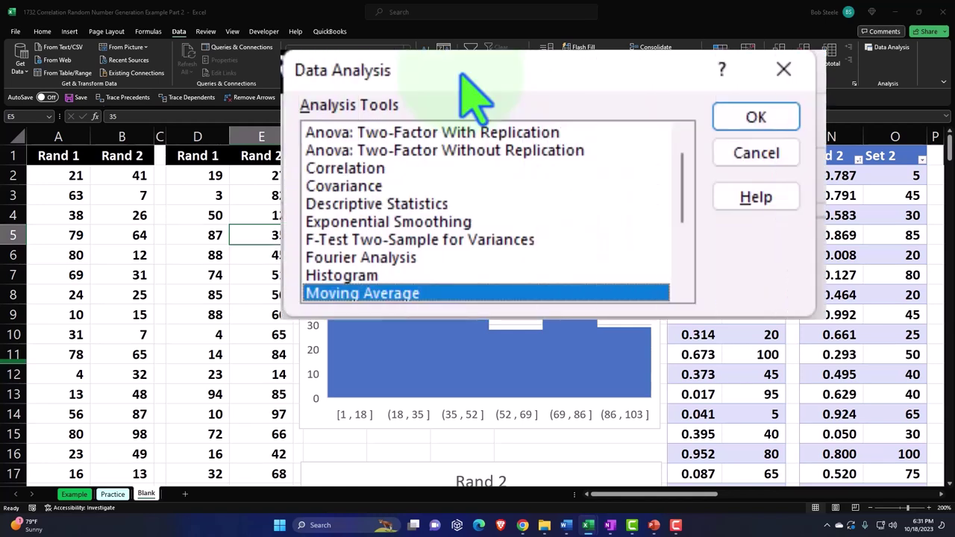
click(370, 173)
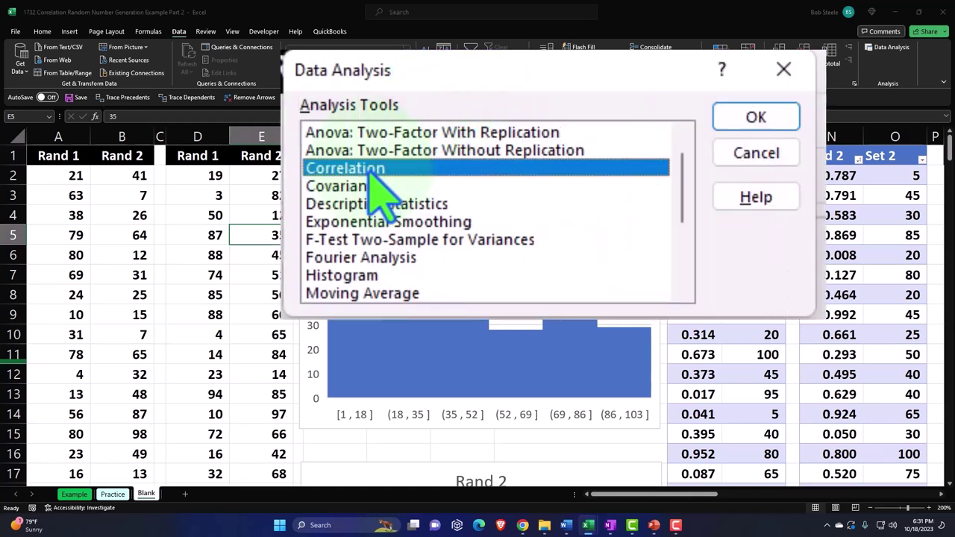
click(783, 120)
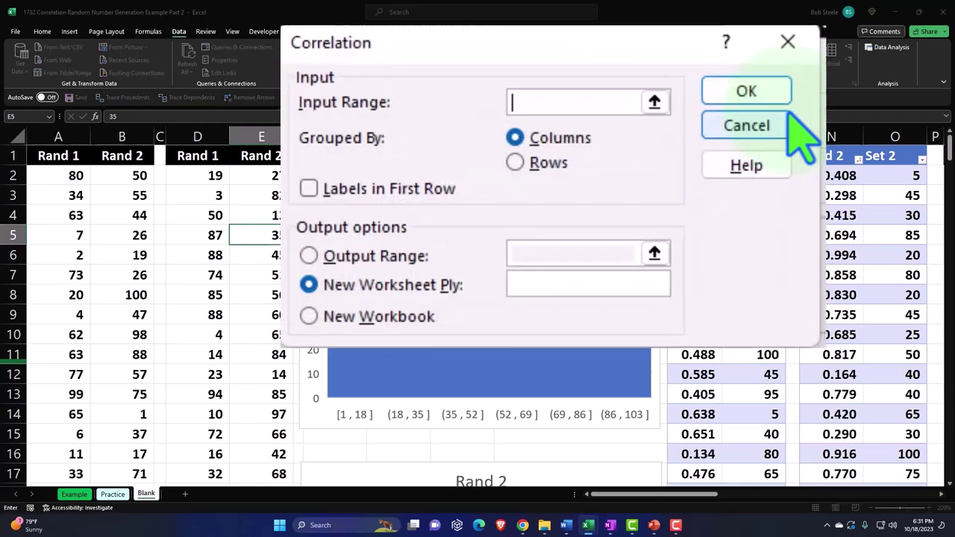
click(654, 102)
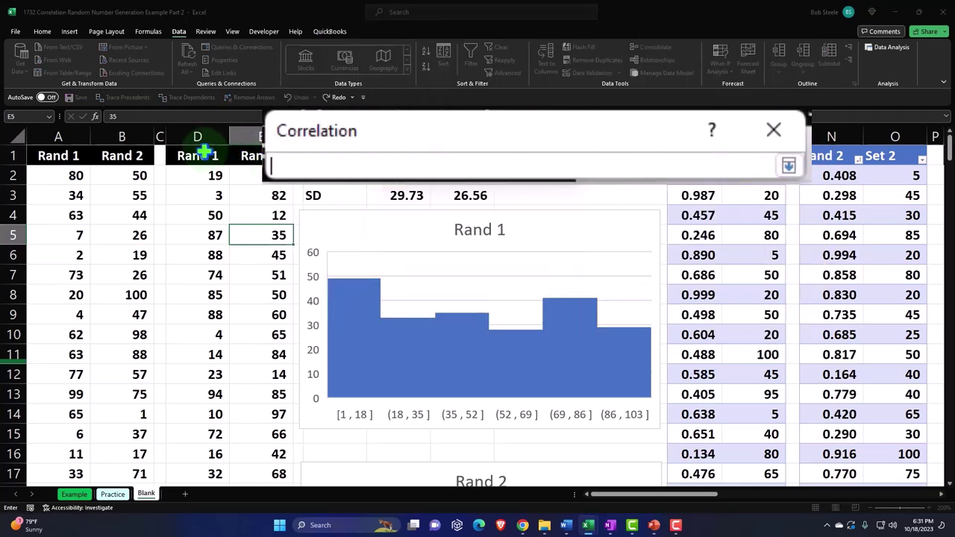
drag(198, 155, 252, 153)
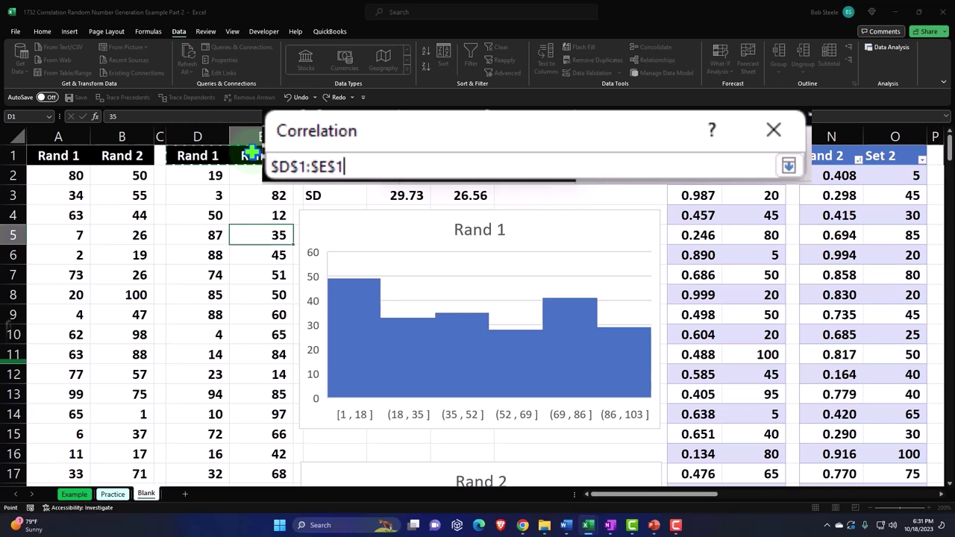
key(ctrl+shift+Down)
key(ctrl+BackSpace)
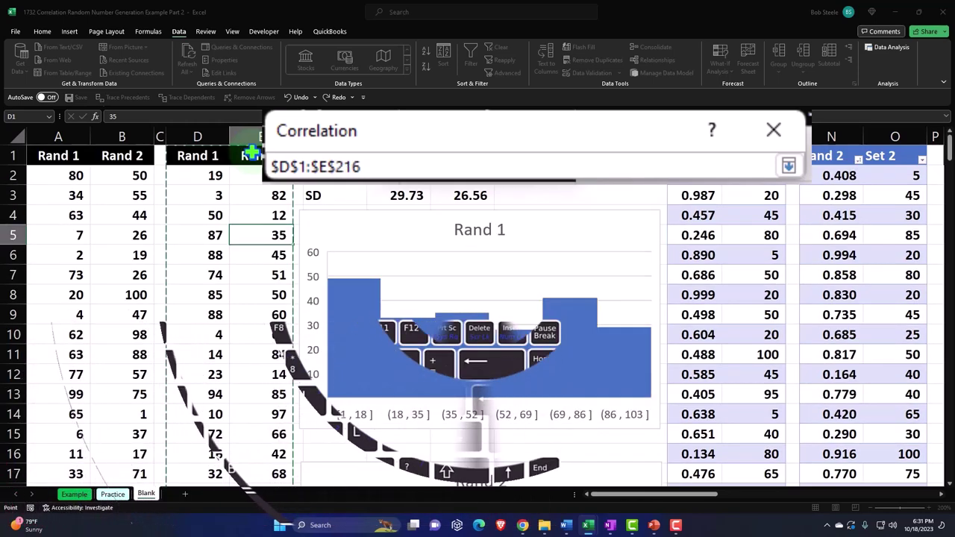
Tick Labels in First Row, output to $AE$1, and run the correlation (-0.11884).
click(788, 166)
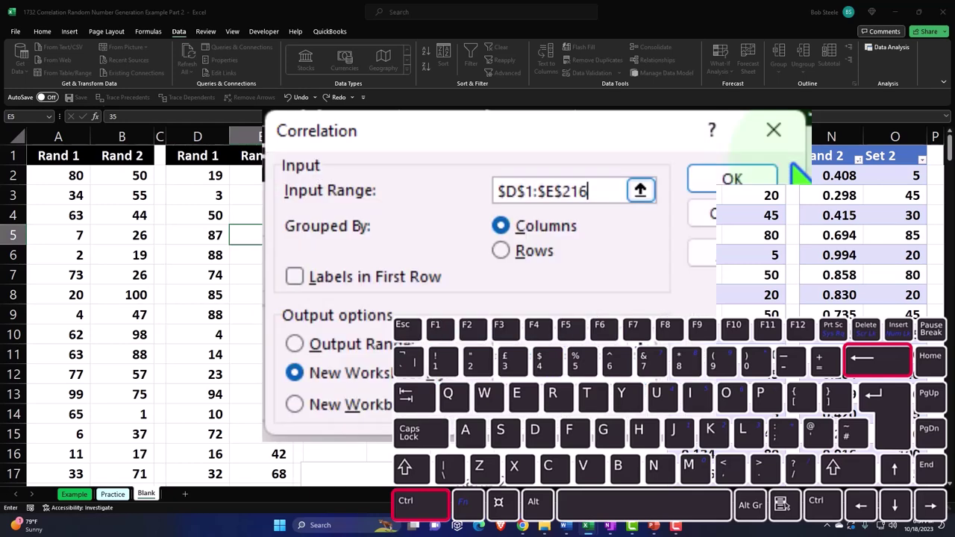
click(295, 276)
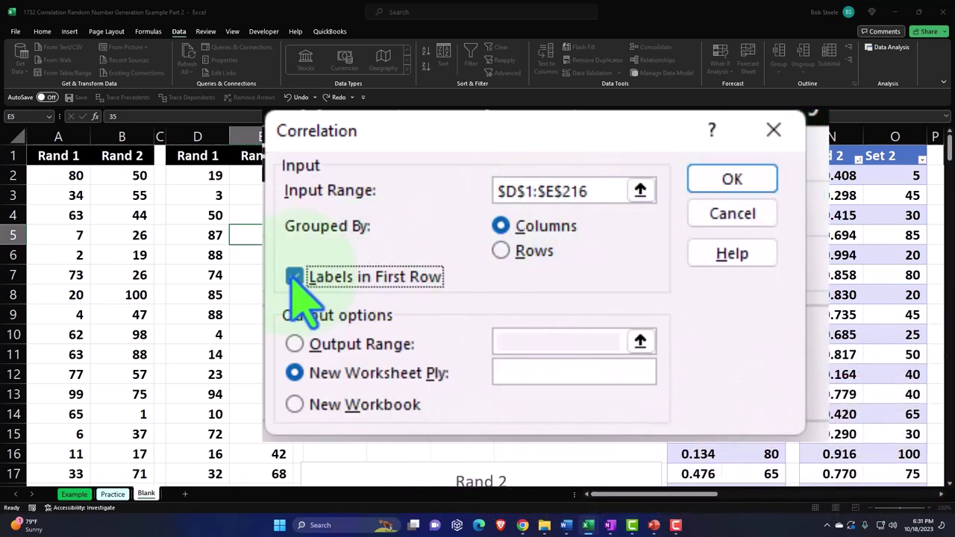
click(294, 344)
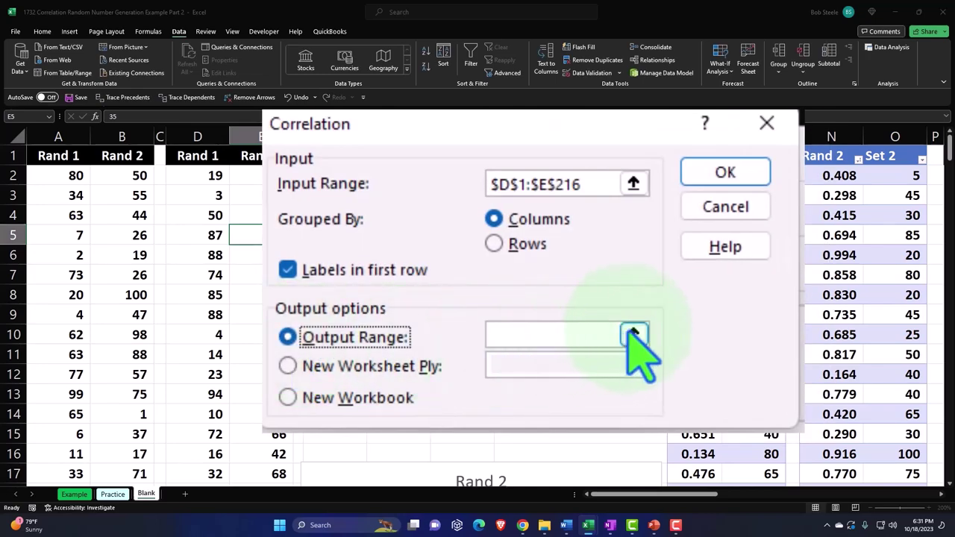
click(632, 334)
drag(651, 497, 851, 502)
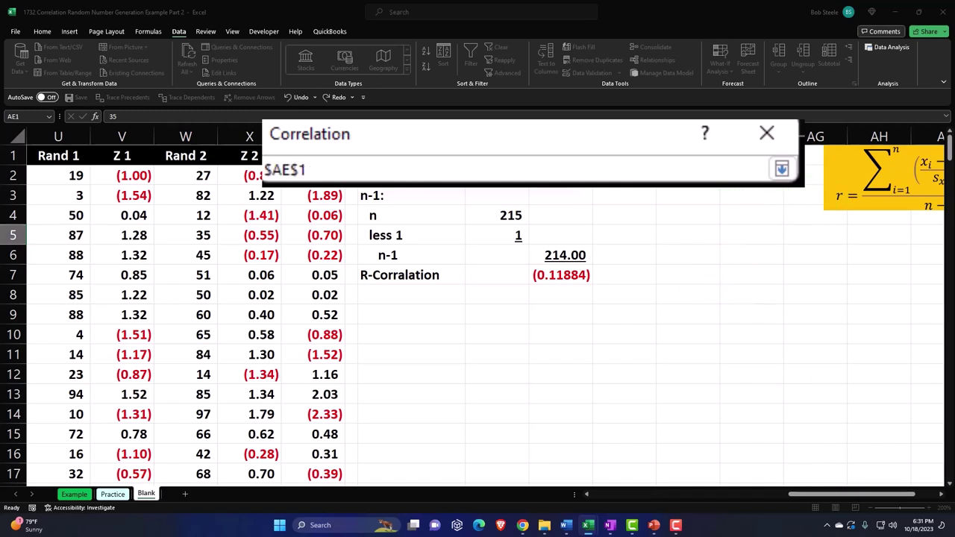
click(781, 168)
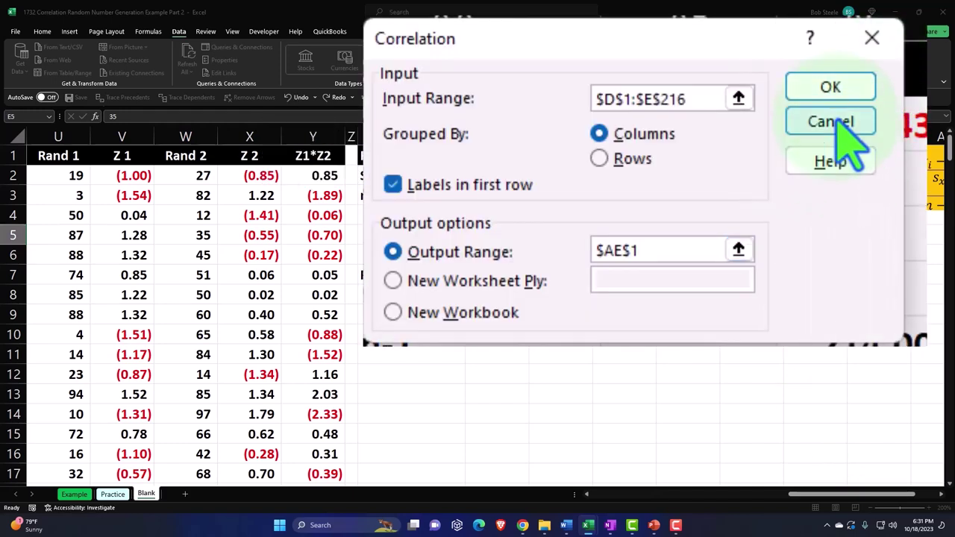
click(830, 89)
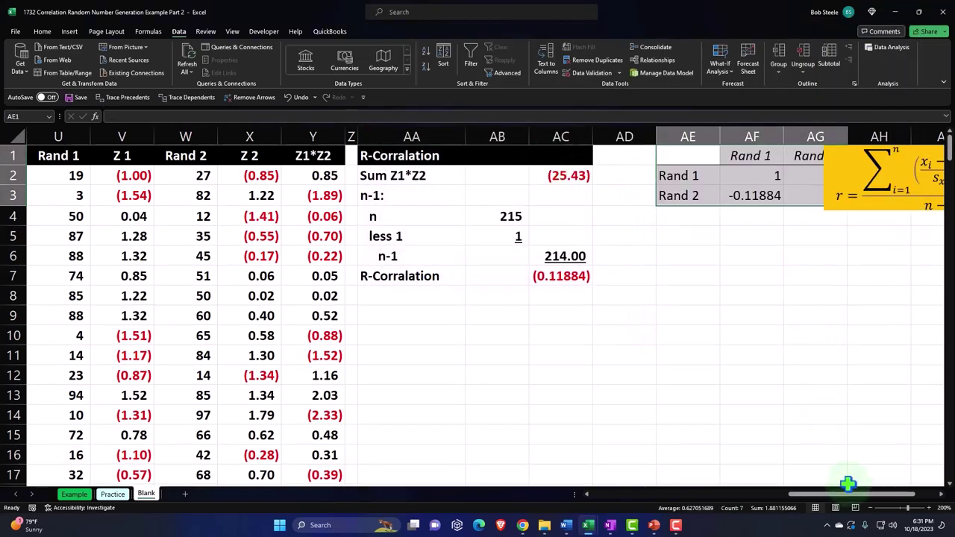
Delete the formula picture covering the correlation output.
drag(847, 484, 867, 483)
click(842, 208)
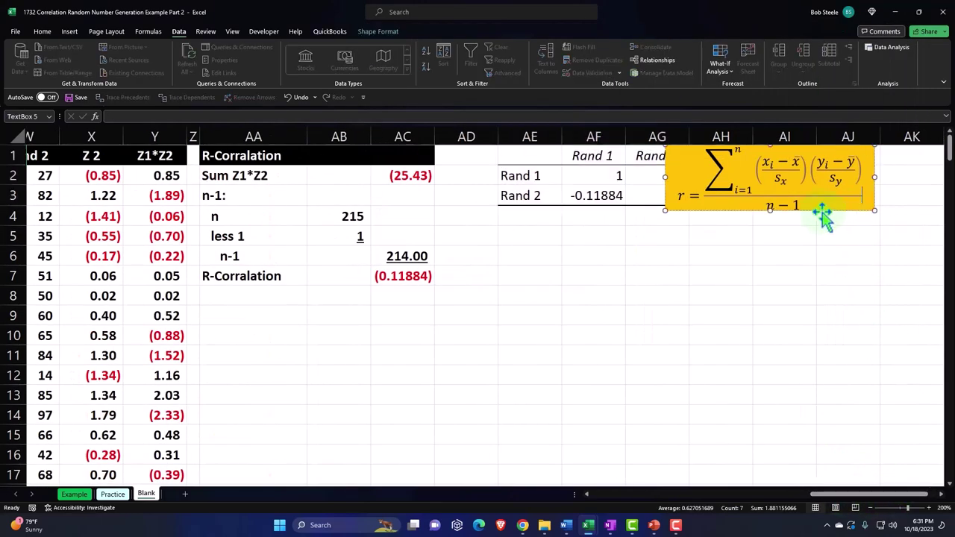
key(Delete)
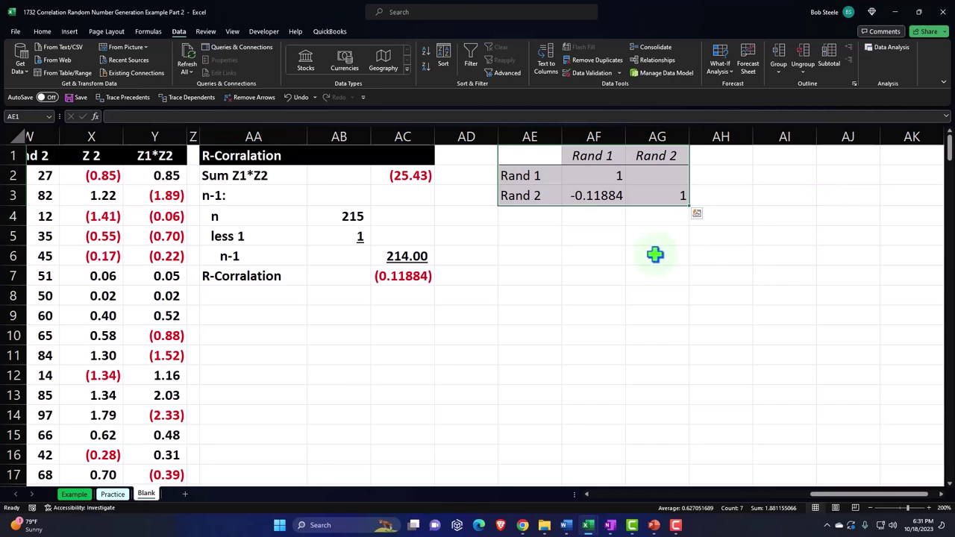
click(655, 255)
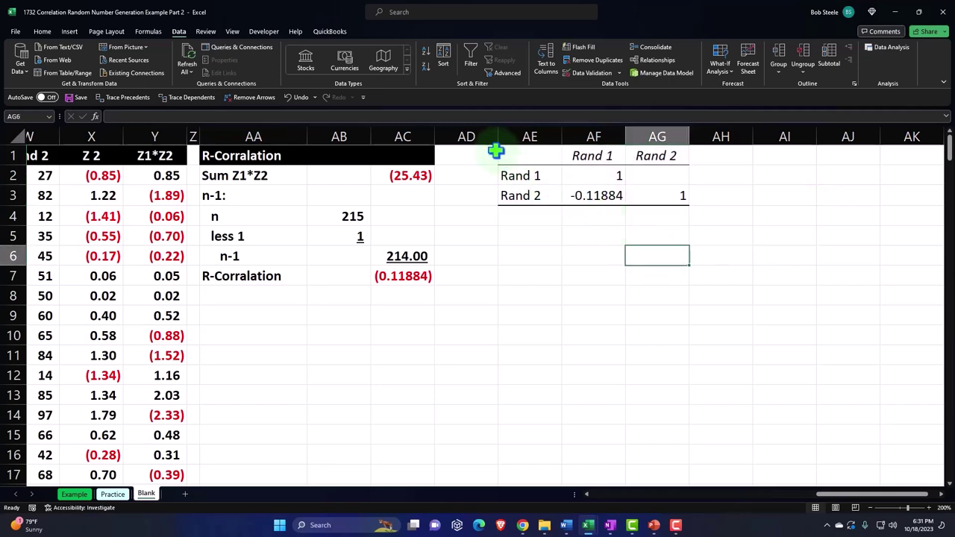
Narrow column AD into a spacer beside the output.
drag(497, 136, 446, 137)
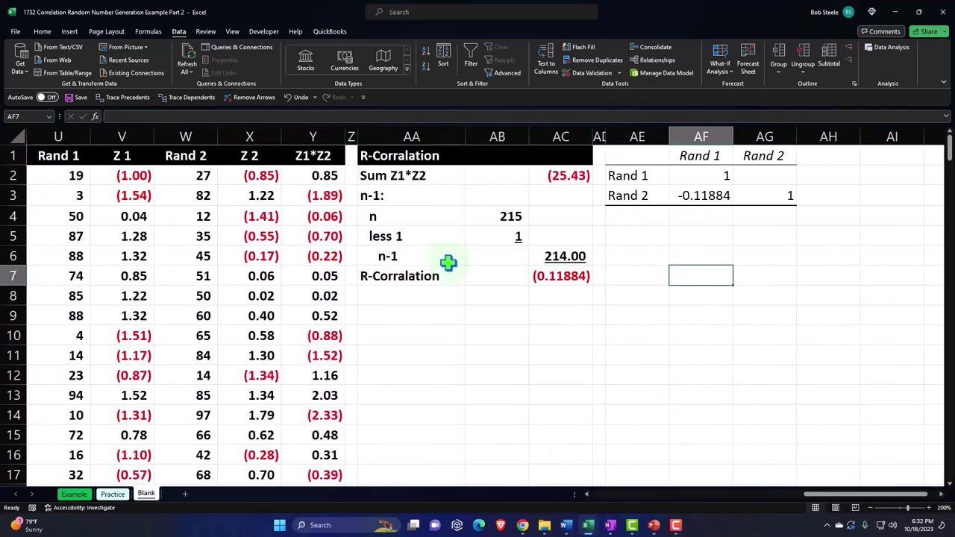
click(447, 262)
key(Left)
key(Left)
key(Left)
key(Left)
key(Left)
key(Left)
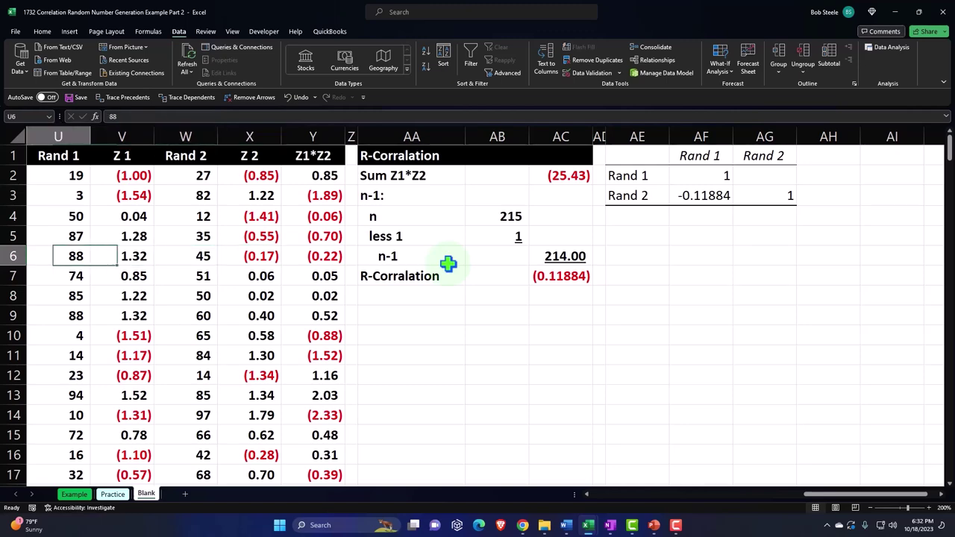
key(Left)
key(Left)
key(Left)
key(Left)
key(Left)
key(Left)
key(Left)
key(Left)
key(Left)
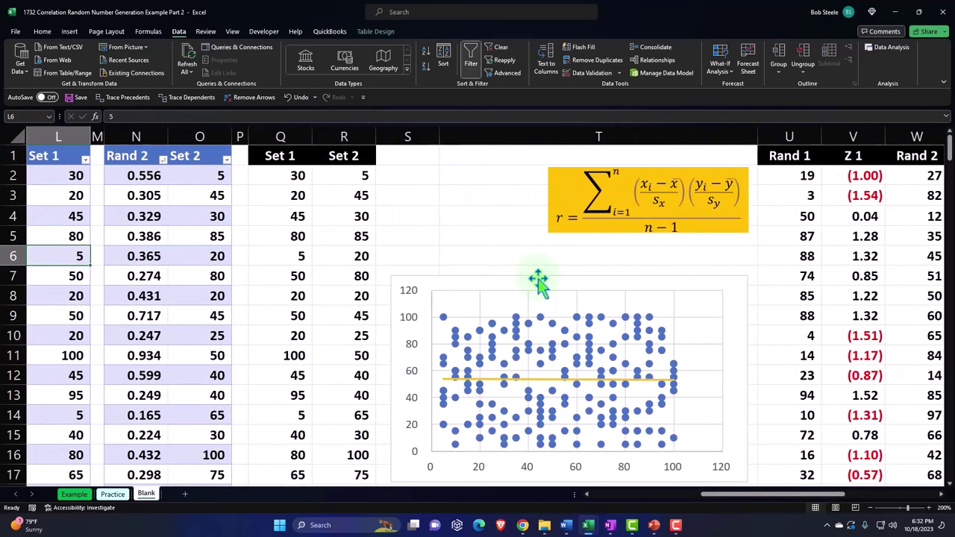
drag(539, 281, 538, 398)
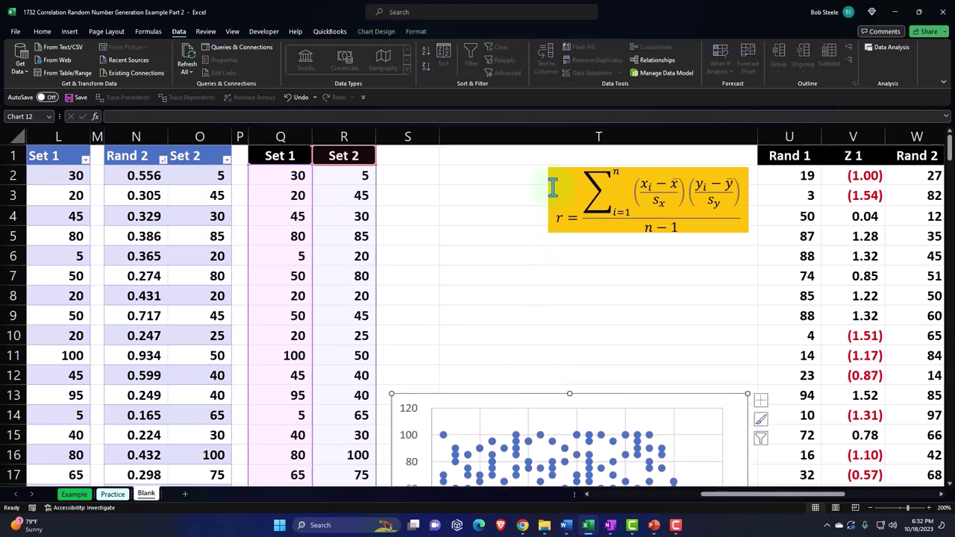
drag(546, 181, 494, 331)
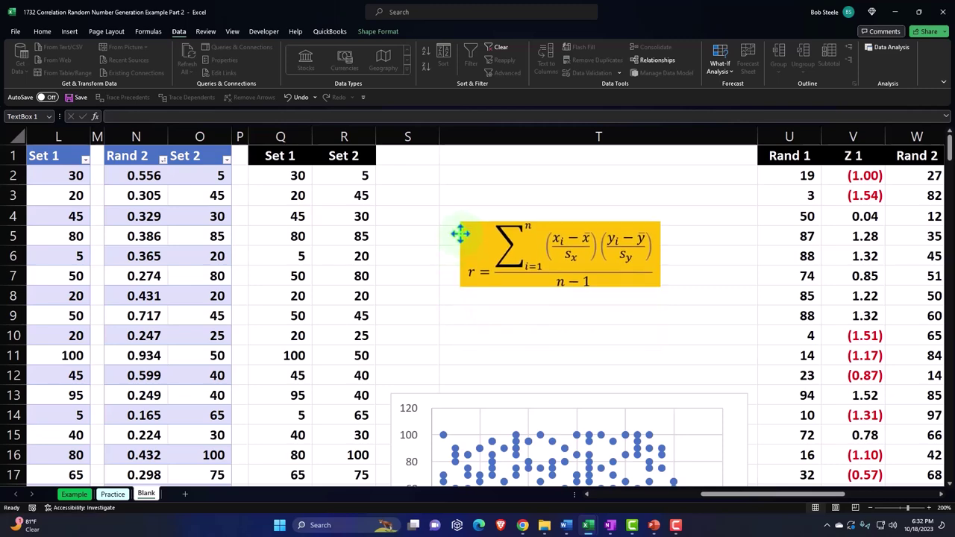
drag(495, 331, 461, 235)
click(286, 97)
click(286, 97)
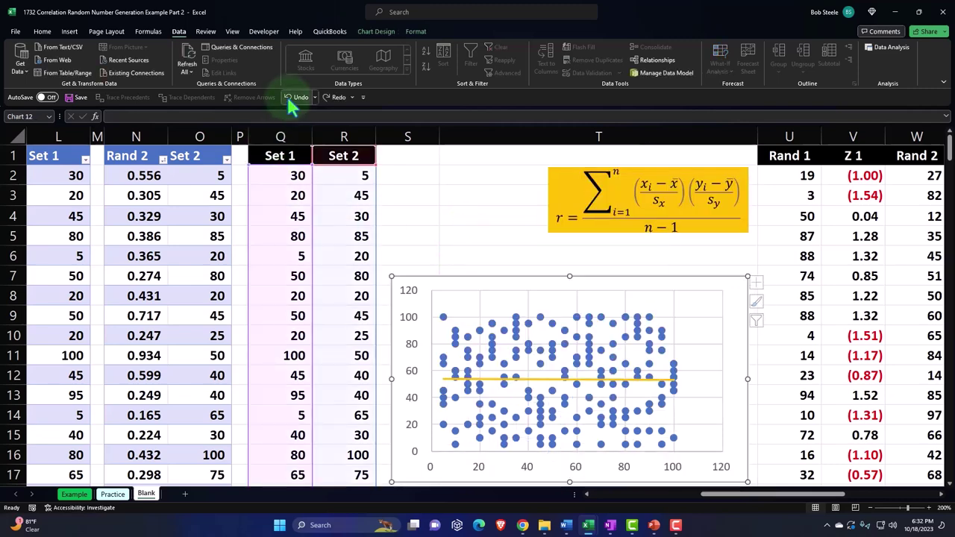
click(484, 237)
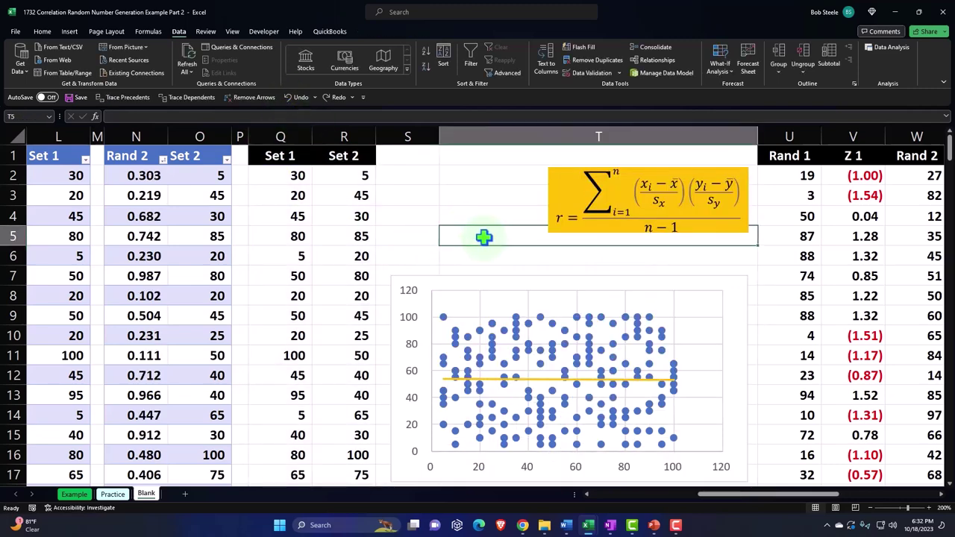
key(Right)
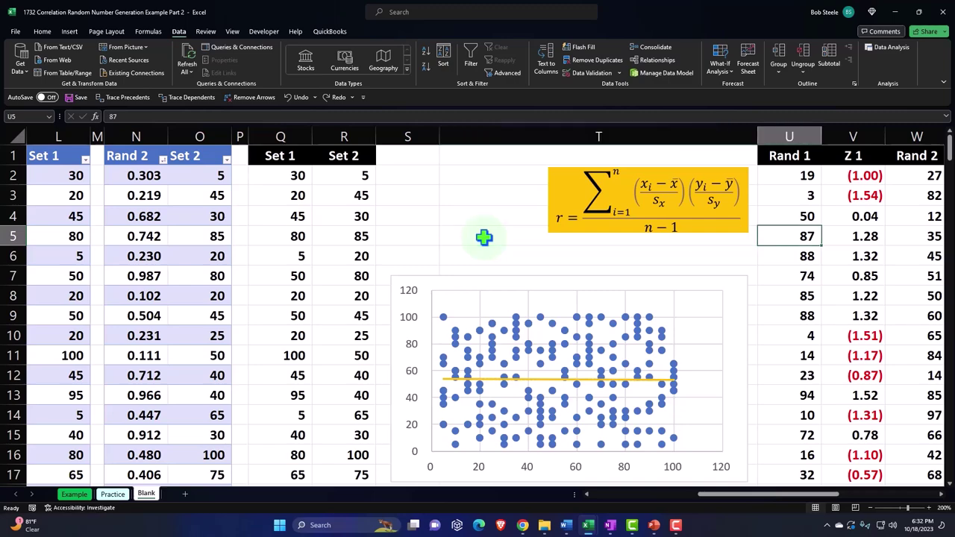
key(Right)
key(Right)
key(Right)
key(Right)
key(Right)
key(Right)
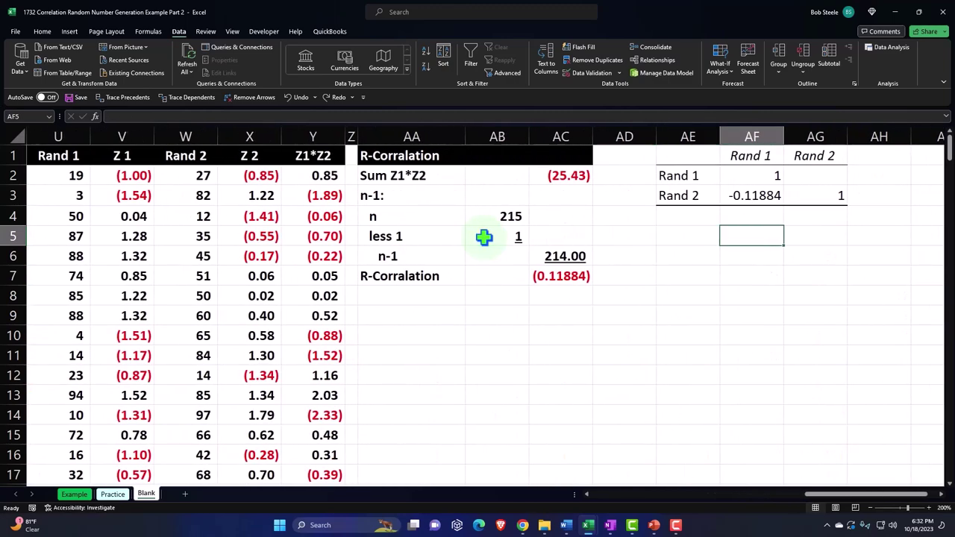
Copy the full Set 1 and Set 2 columns Q:R and paste them at AI1.
drag(841, 494, 750, 494)
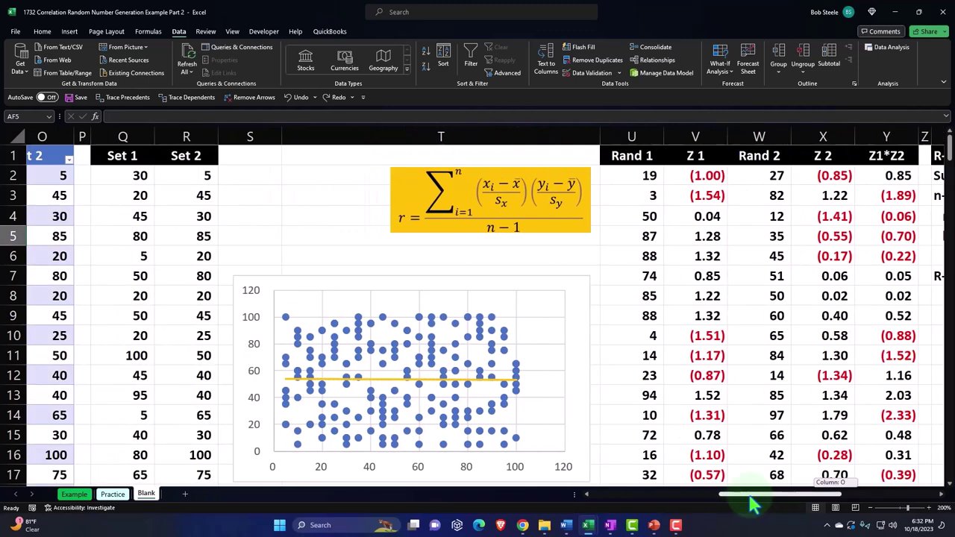
drag(125, 155, 189, 295)
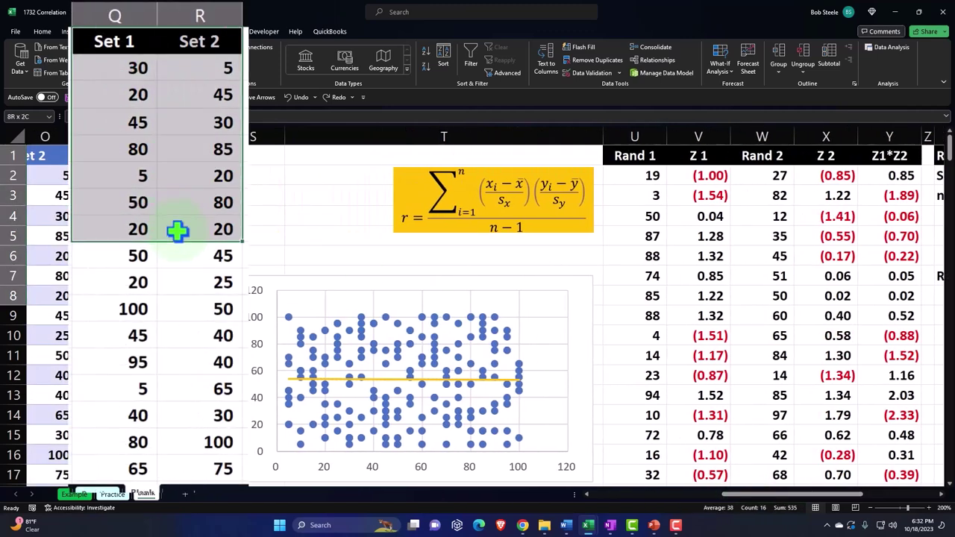
drag(119, 12, 170, 12)
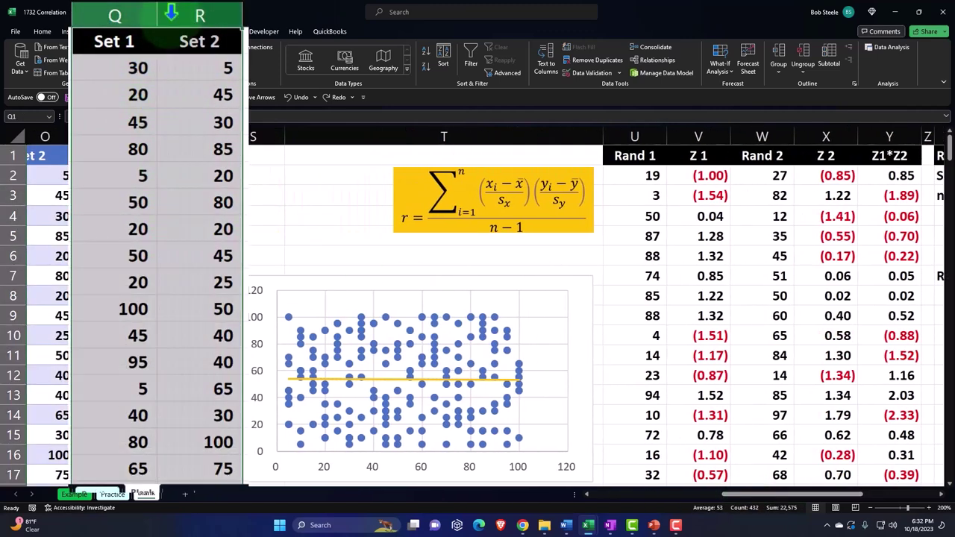
key(ctrl+c)
drag(776, 494, 850, 506)
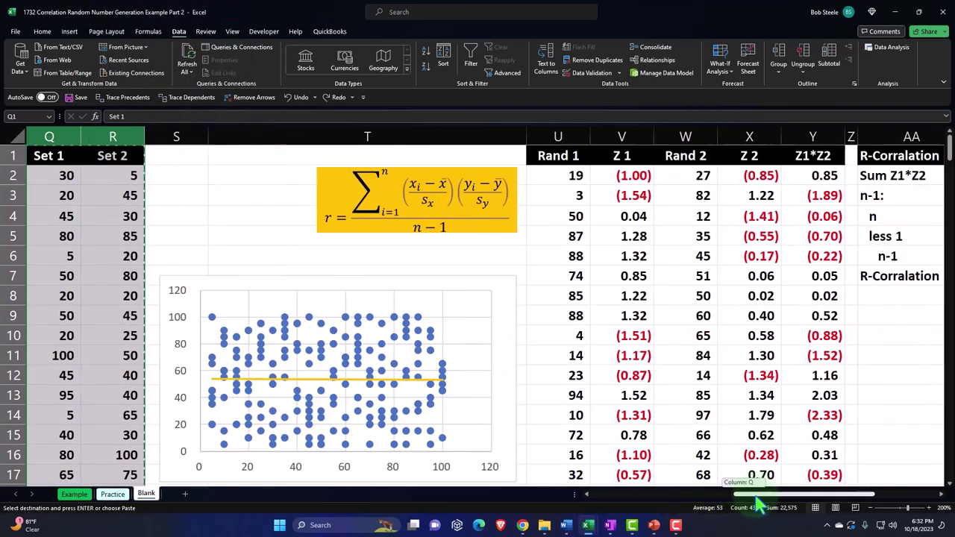
click(836, 343)
key(Right)
key(Right)
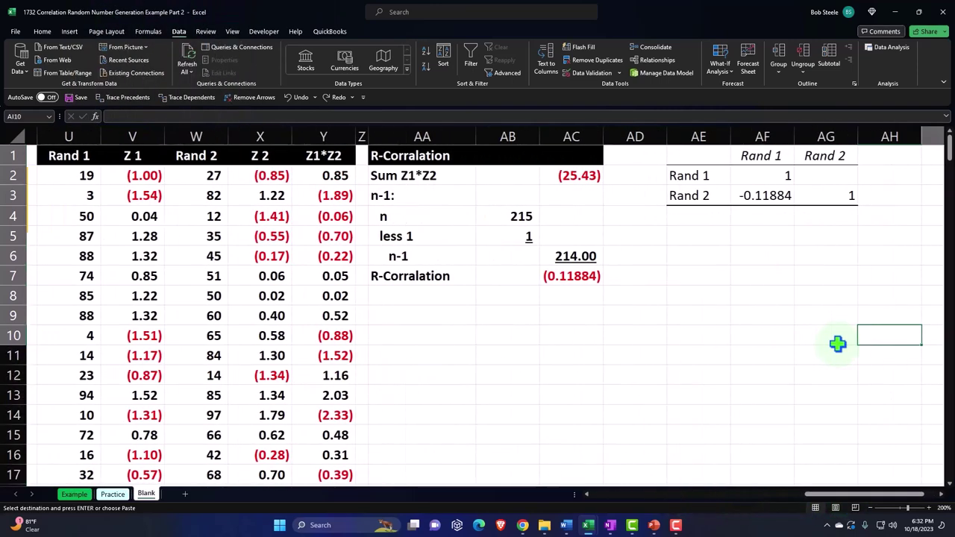
key(Right)
key(Right)
key(Right)
key(Up)
key(Up)
key(Up)
key(Up)
key(Up)
key(Up)
key(Up)
key(Up)
key(Up)
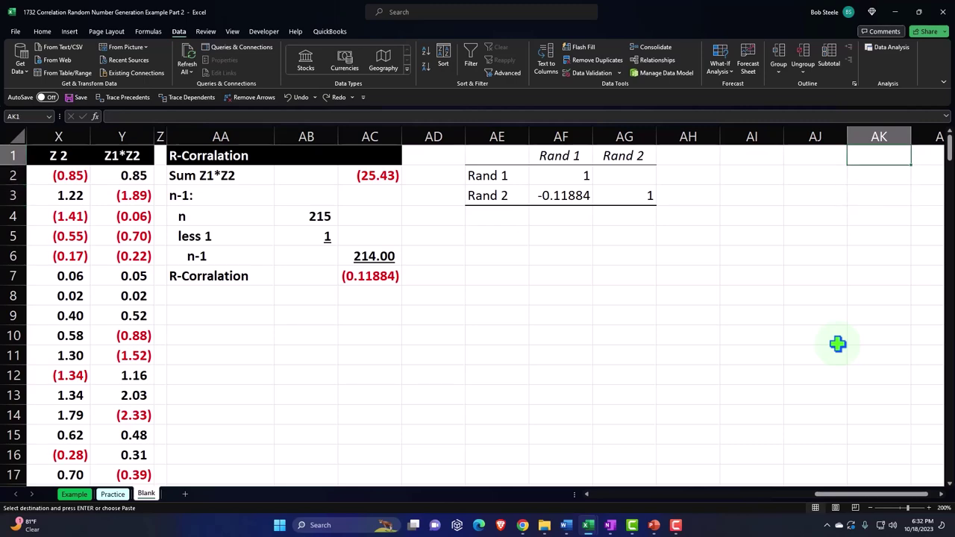
key(Left)
key(Left)
key(ctrl+v)
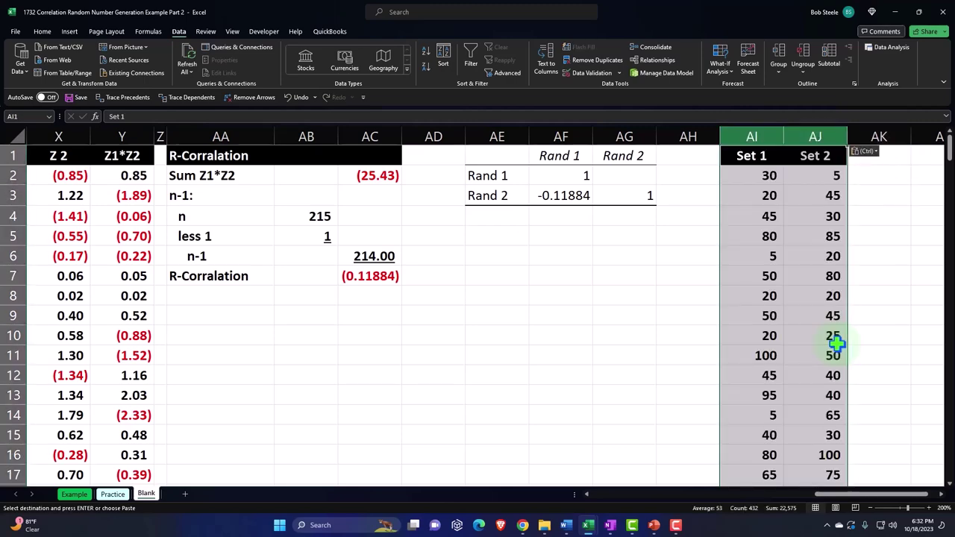
Paste the r formula picture and place it beneath the AE1:AG3 correlation table.
click(801, 316)
key(Right)
key(Right)
key(Right)
key(Right)
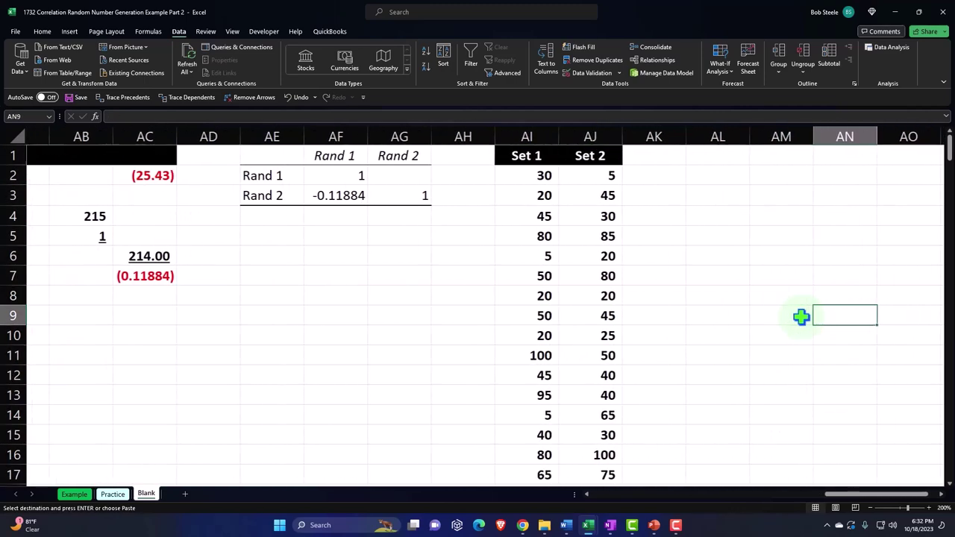
key(Right)
key(Right)
key(Right)
key(Right)
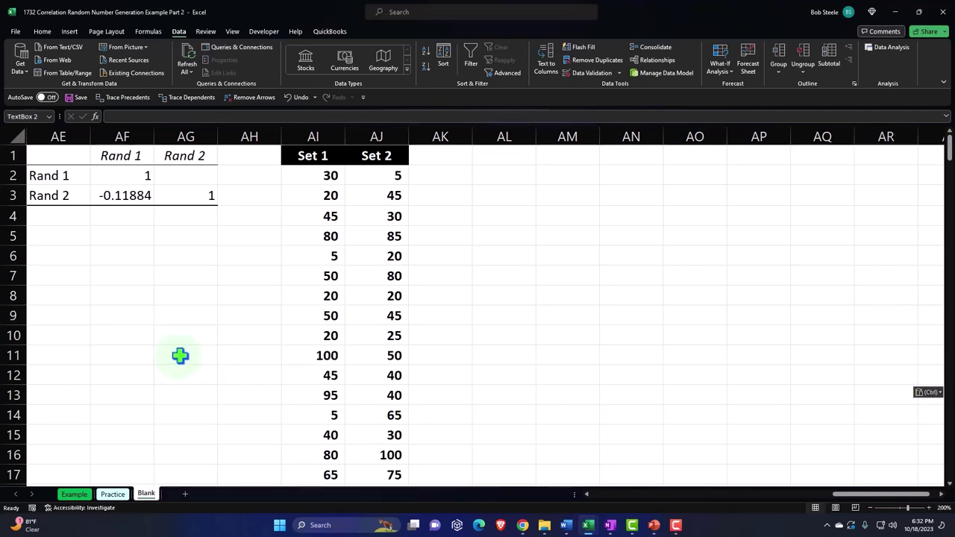
key(ctrl+v)
drag(854, 324, 53, 246)
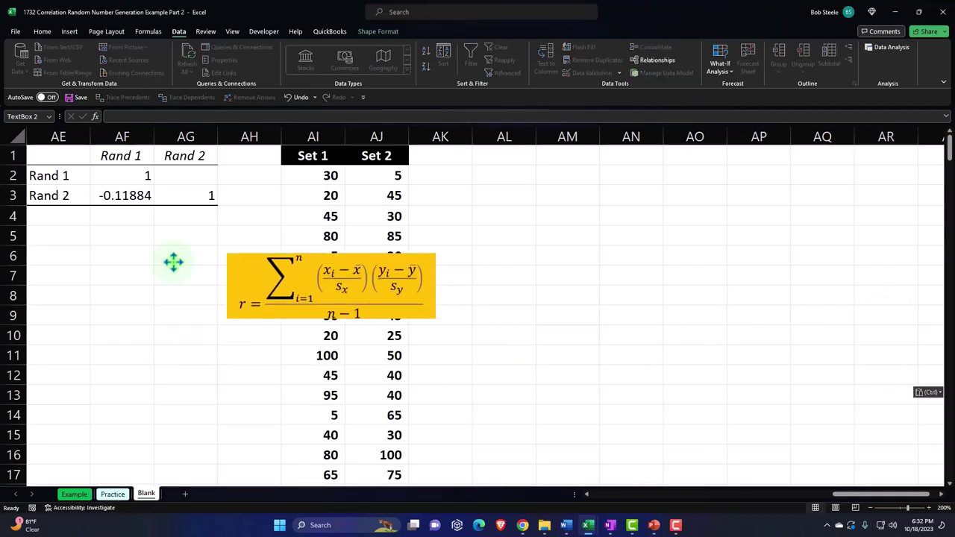
Insert a blank column at AJ so Set 2 moves to AK, undoing an accidental delete.
click(379, 136)
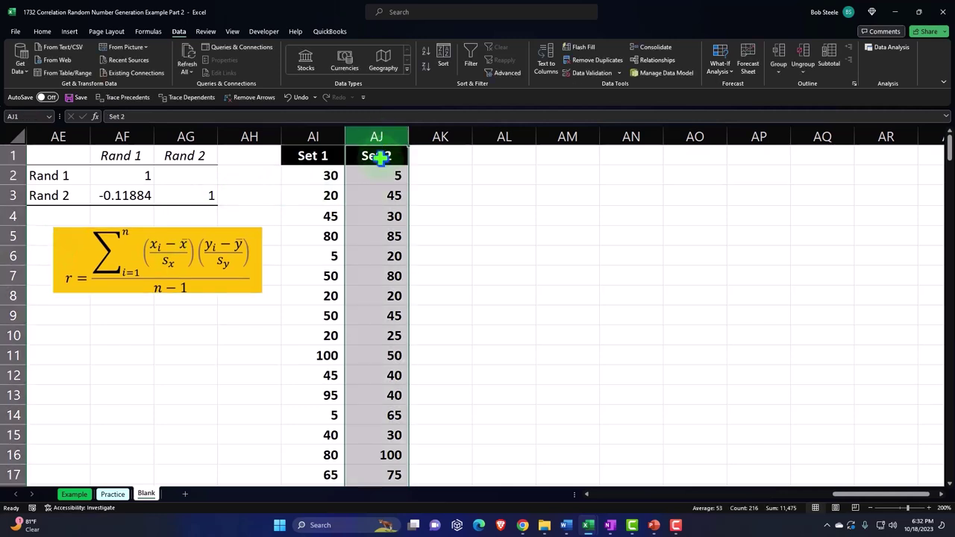
right_click(372, 208)
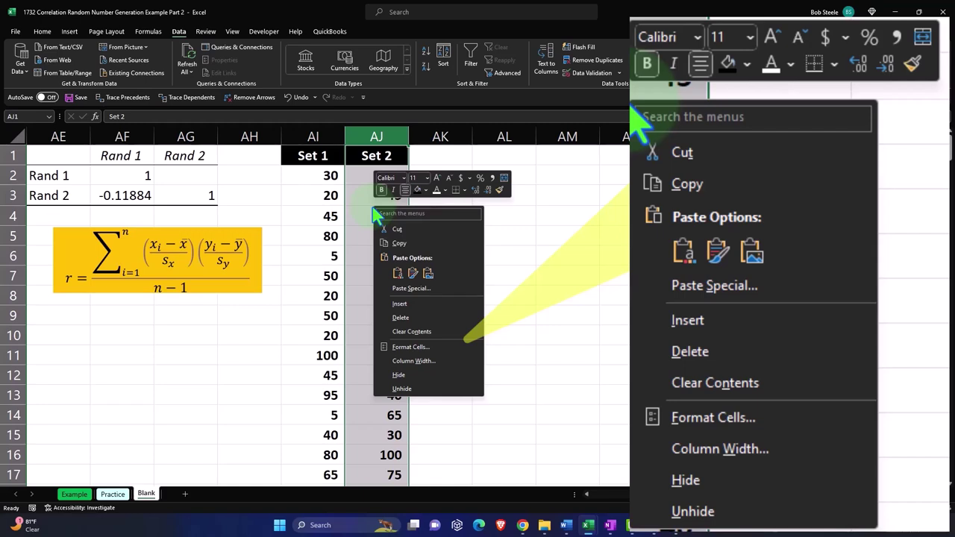
click(401, 317)
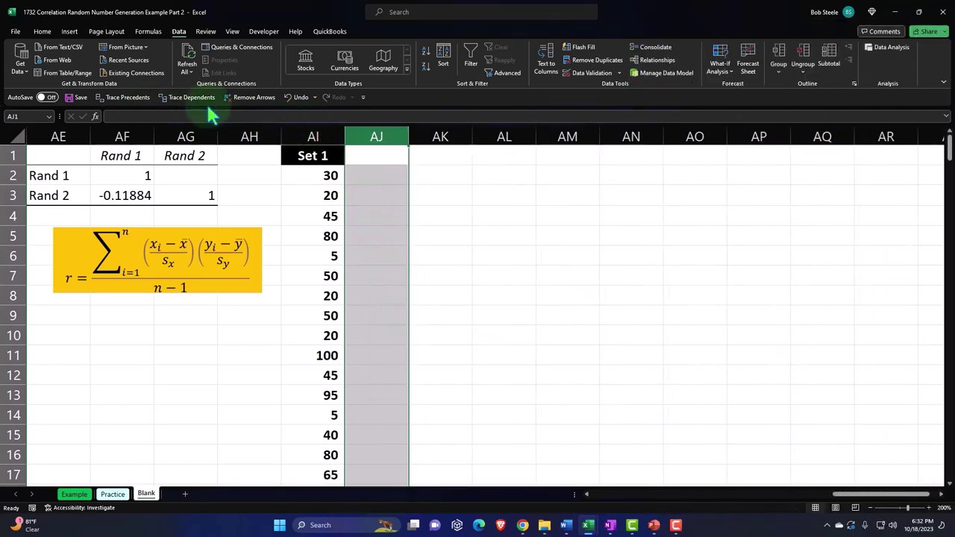
click(288, 98)
right_click(359, 188)
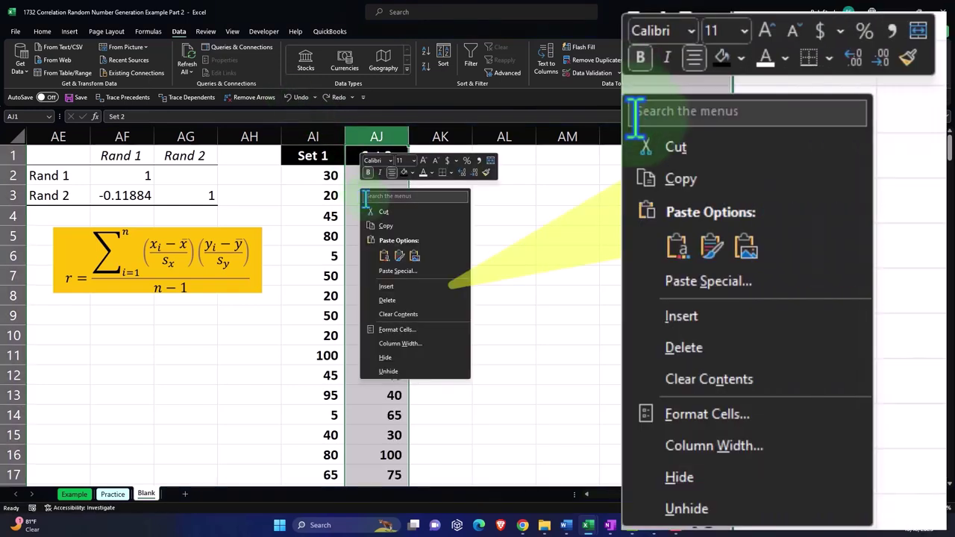
click(384, 287)
click(384, 215)
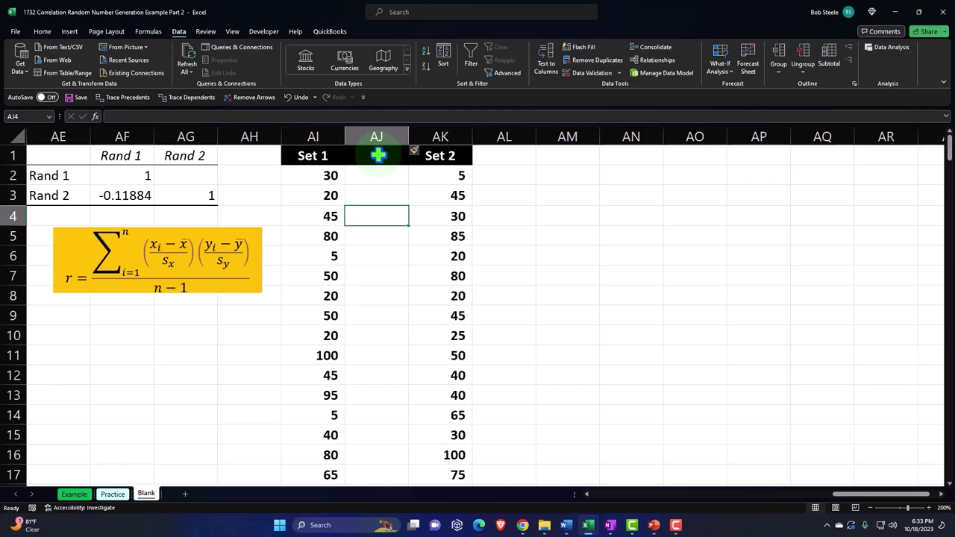
Link headings AN1 and AO1 to the Set 1 and Set 2 headers (=AI1, =AK1).
click(605, 161)
text(=)
key(Left)
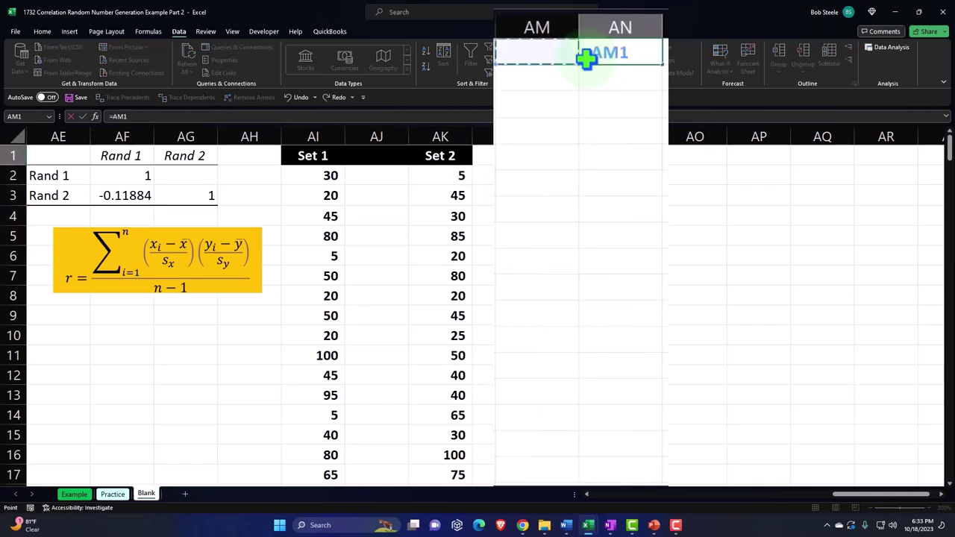
key(Left)
key(Left)
key(Left)
key(Left)
key(Return)
key(Right)
key(Up)
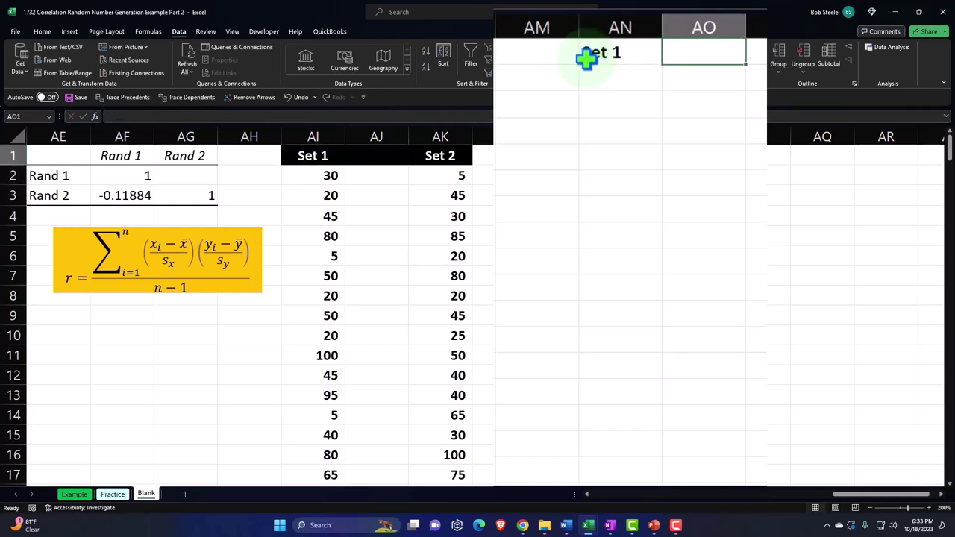
text(=)
key(Left)
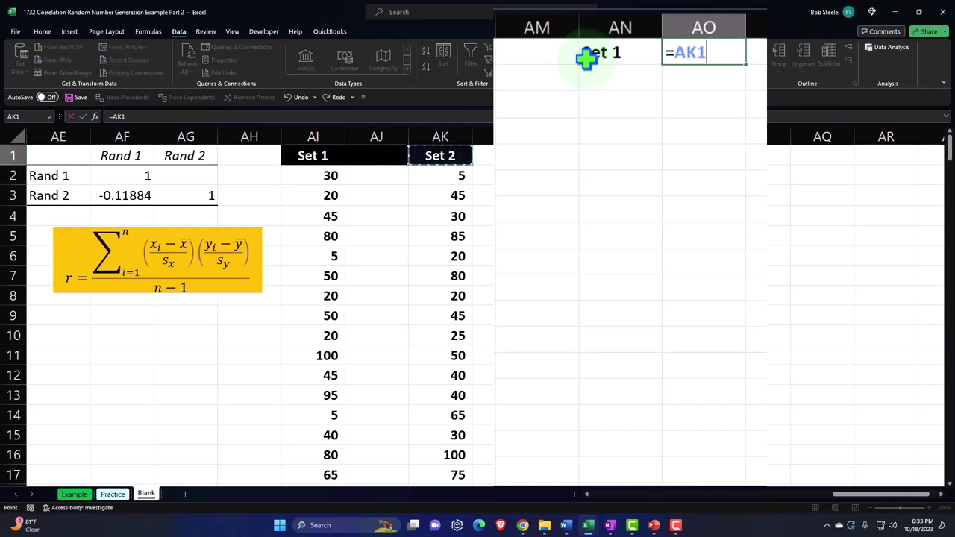
key(Return)
key(Left)
key(Left)
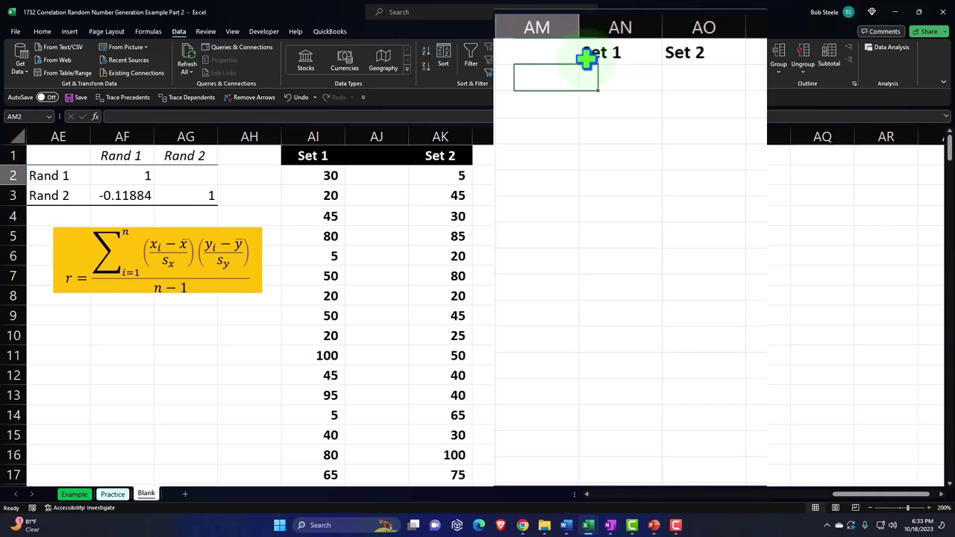
Label AM2 'Mean' and enter =AVERAGE(AI2:AI216) for Set 1, showing 51.63.
text(Mean)
key(Right)
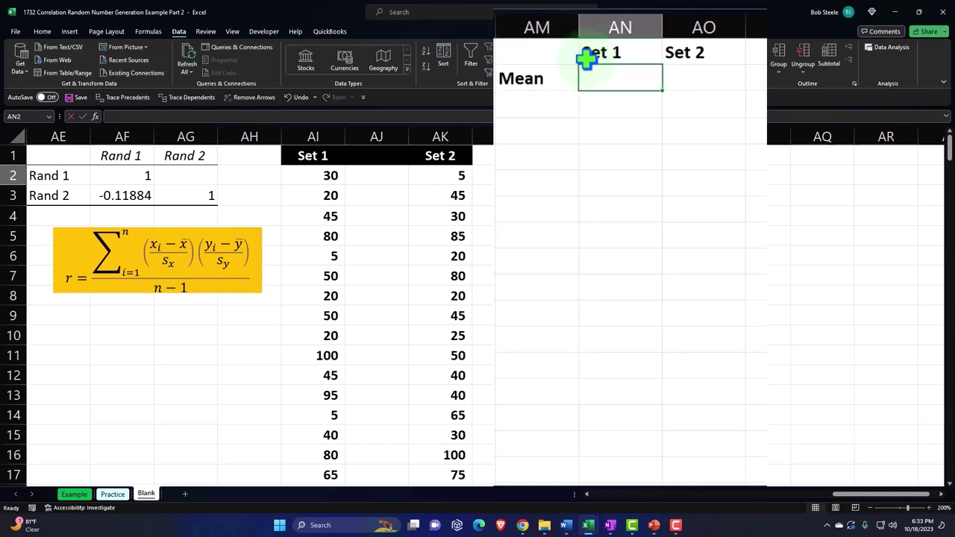
text(=a)
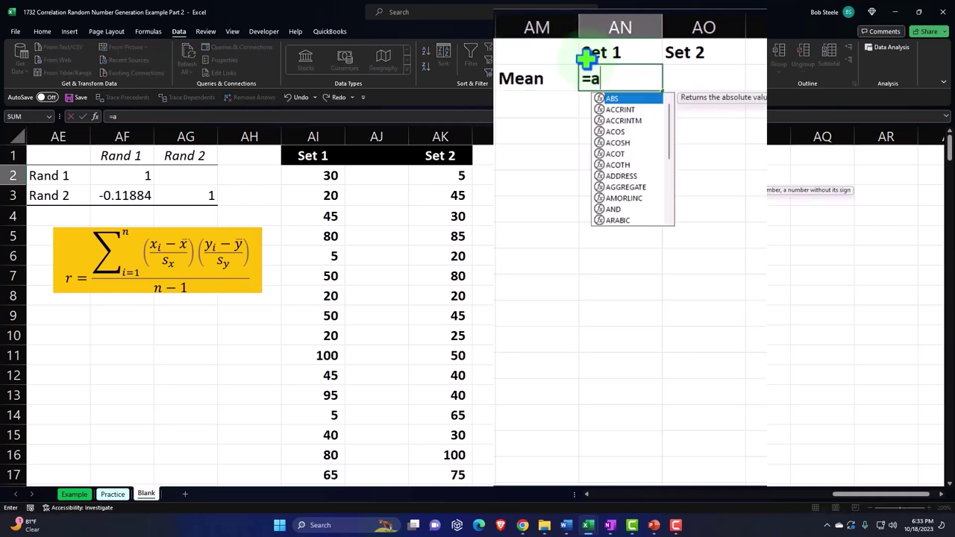
text(ver)
key(Tab)
key(Left)
key(Left)
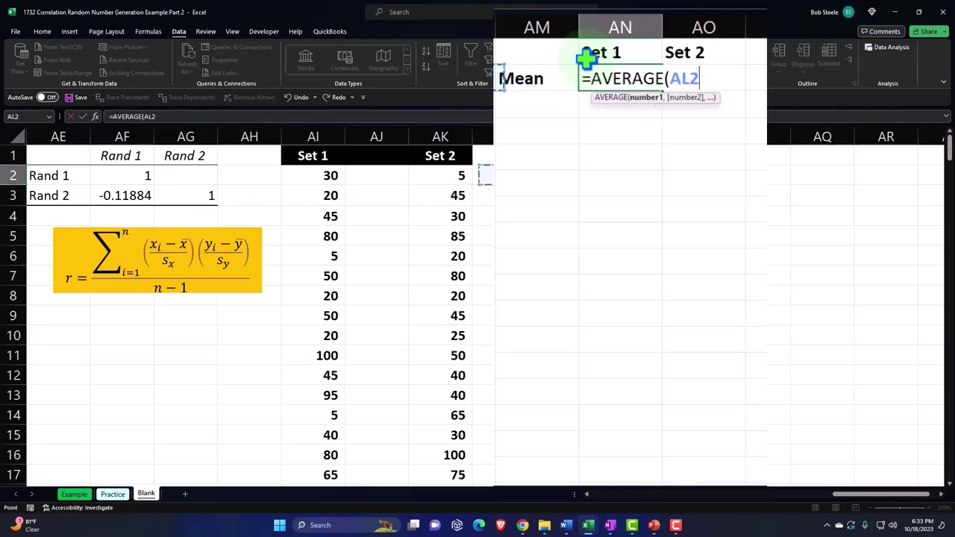
key(Left)
key(Left)
key(Left)
key(ctrl+shift+Down)
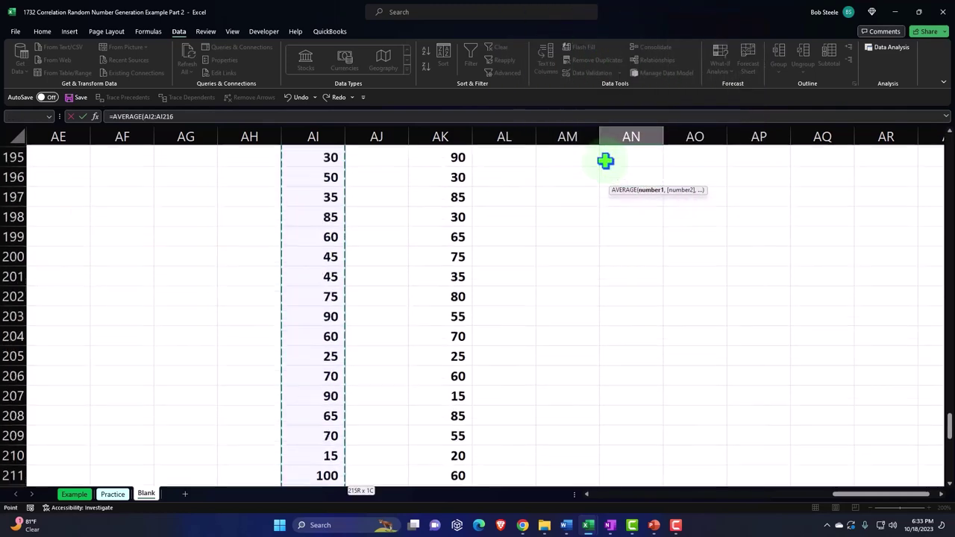
key(Return)
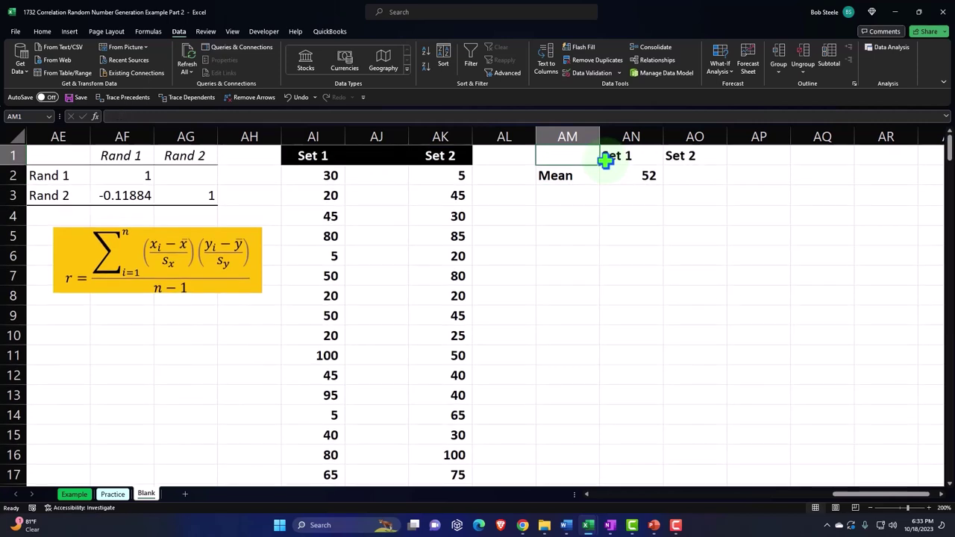
click(41, 31)
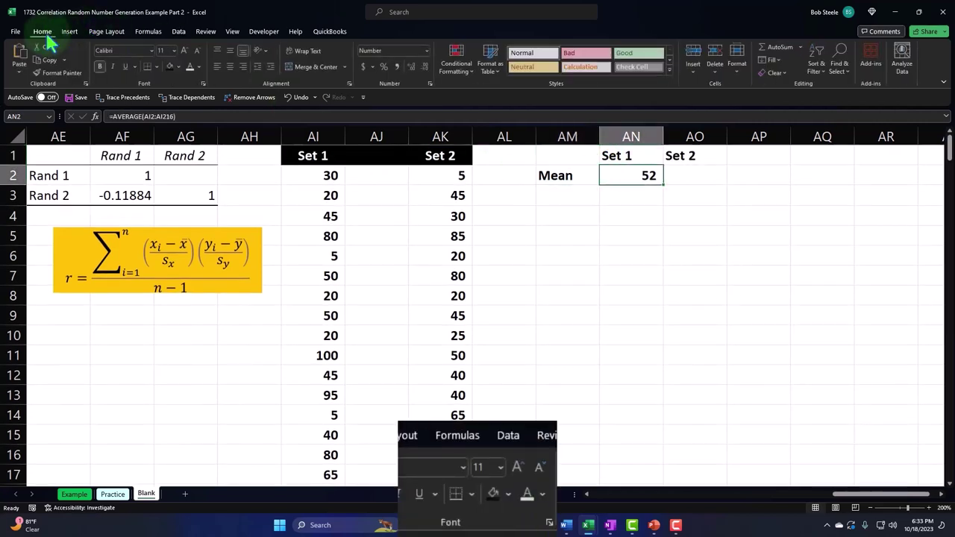
click(411, 66)
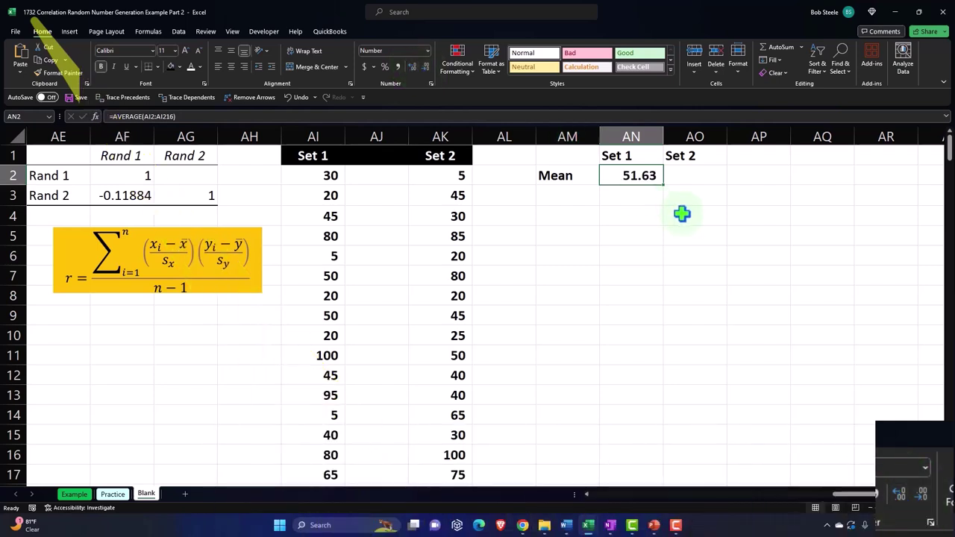
Enter =AVERAGE(AK2:AK216) in AO2 for Set 2, shown to two decimals as 53.37.
click(684, 175)
text(=)
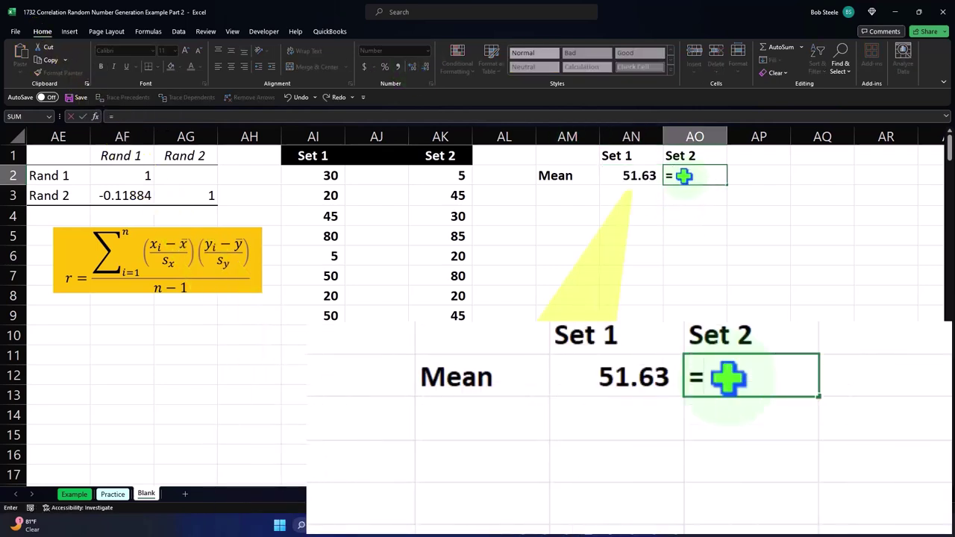
text(aver)
key(Tab)
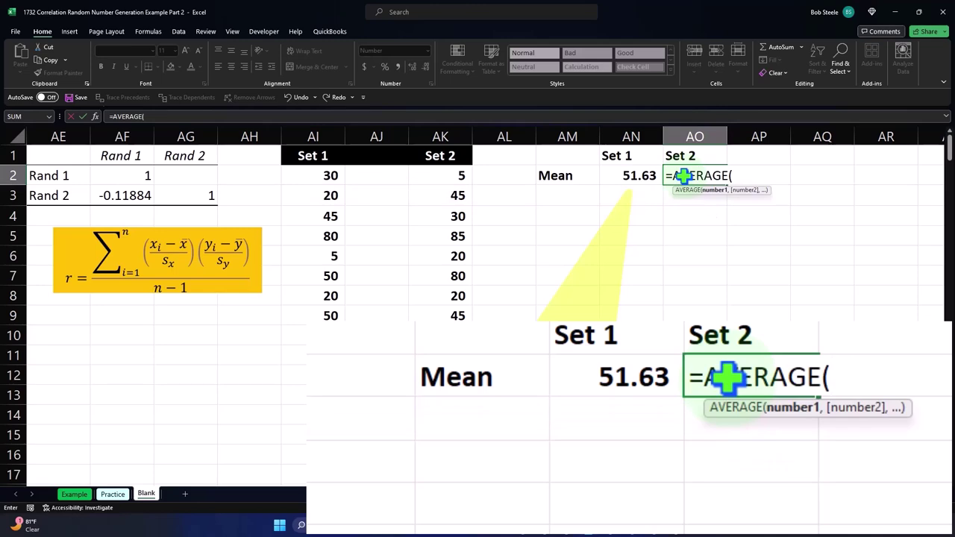
key(Left)
key(Left)
key(Left)
key(Left)
key(ctrl+shift+Down)
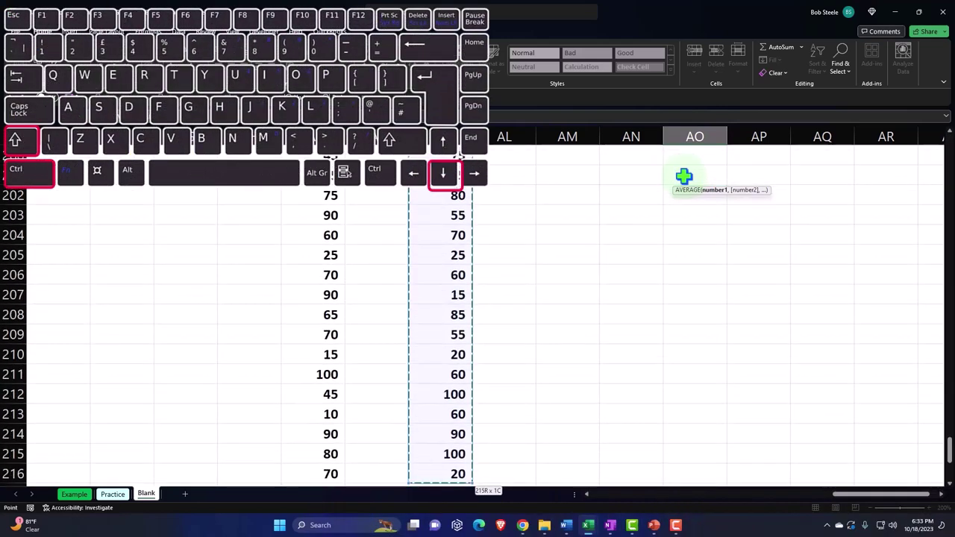
key(ctrl+Return)
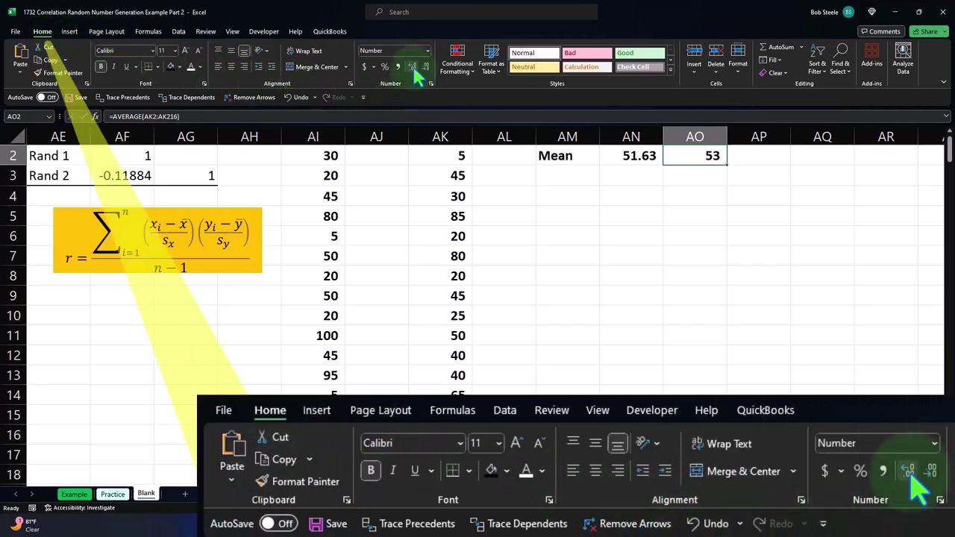
click(412, 66)
click(412, 66)
key(Return)
Label AM3 'SD' and begin a STDEV.S formula in AN3 for Set 1.
key(Left)
key(Left)
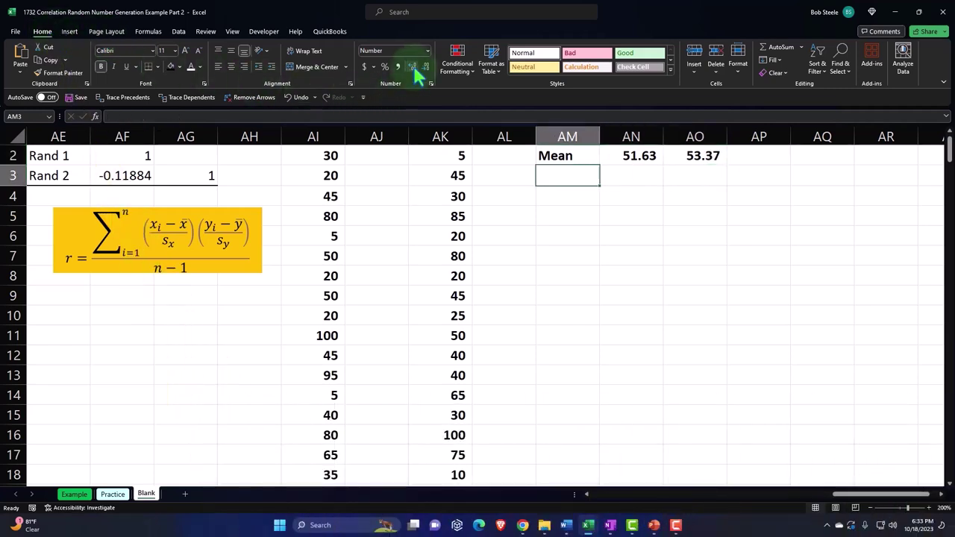
text(A)
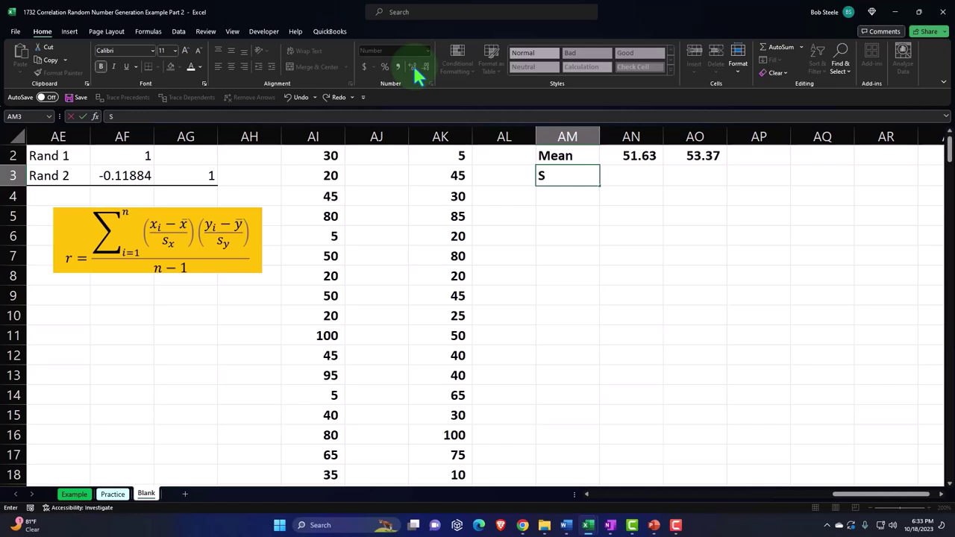
key(Tab)
scroll(413, 63, up, 1)
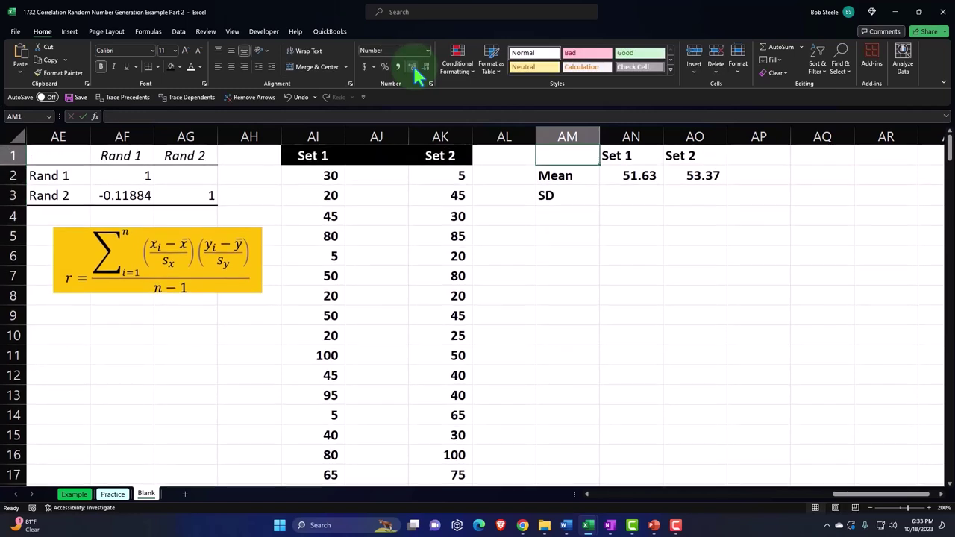
text(=)
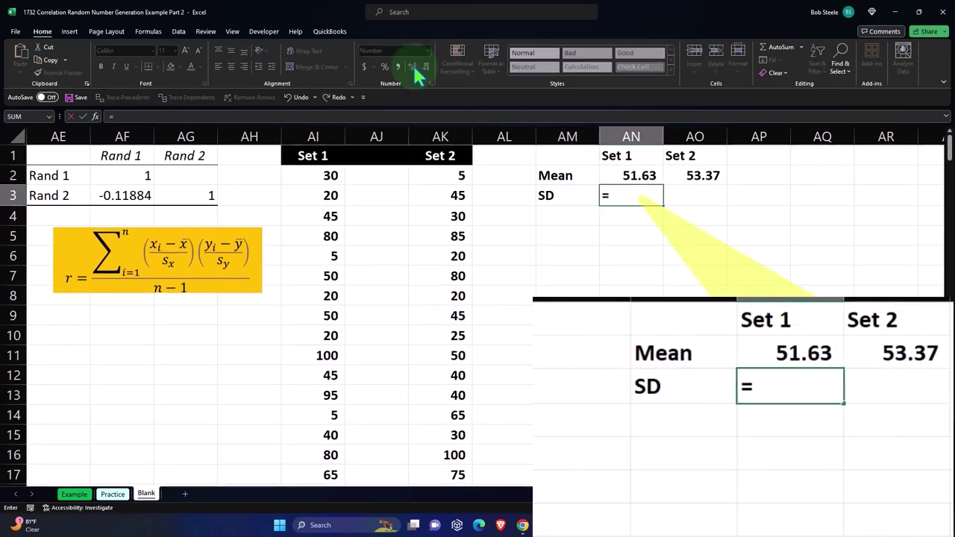
text(st)
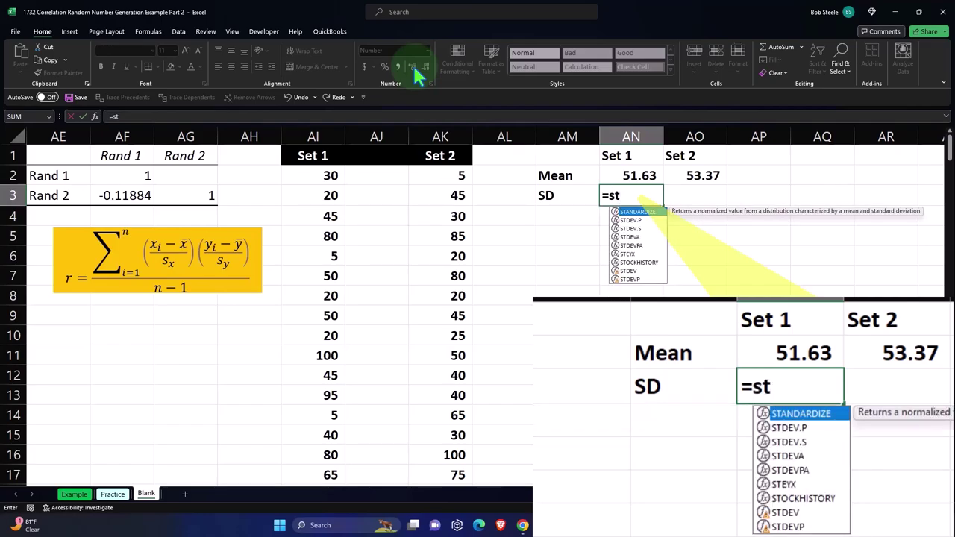
key(Down)
key(Down)
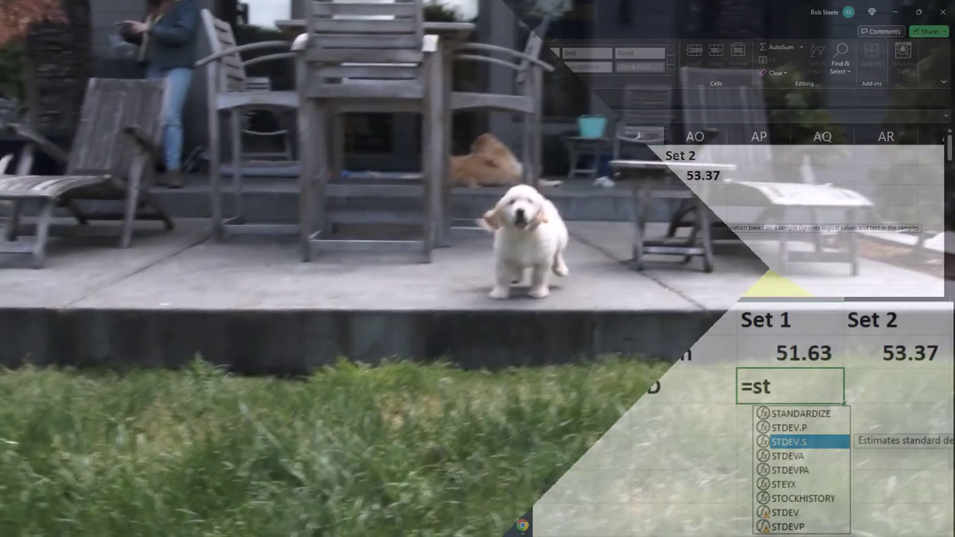
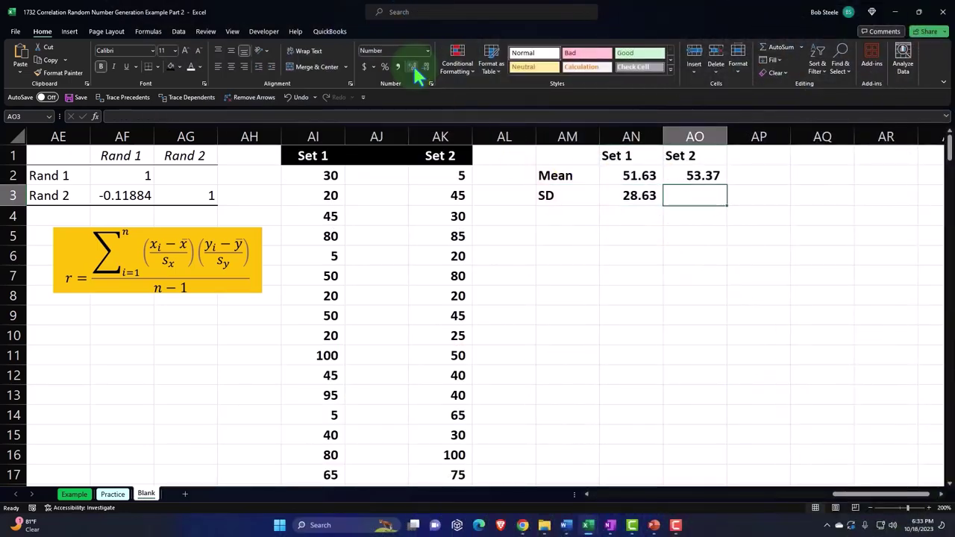
Calculate Set 2's standard deviation with =STDEV.S(AK2:AK216), giving 29.
text(=st)
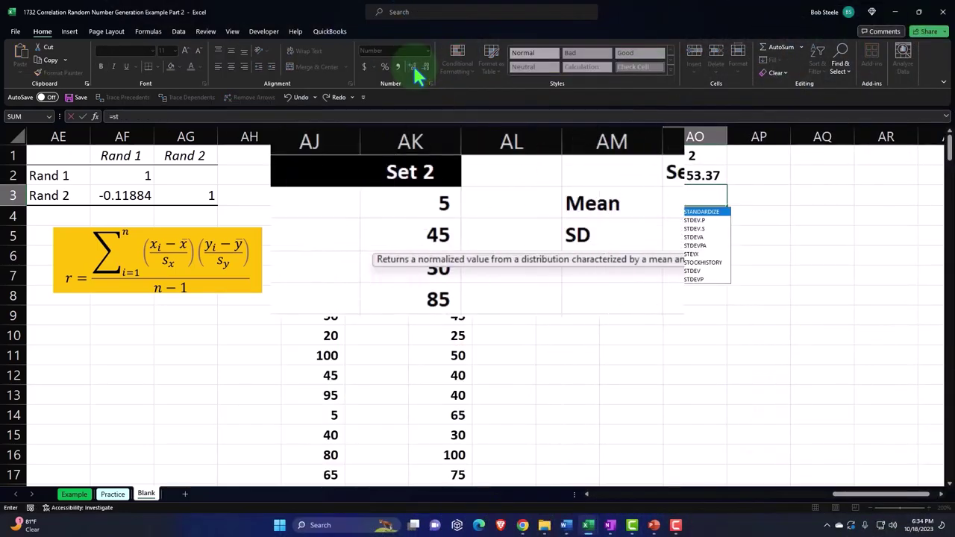
key(Down)
key(Down)
key(Tab)
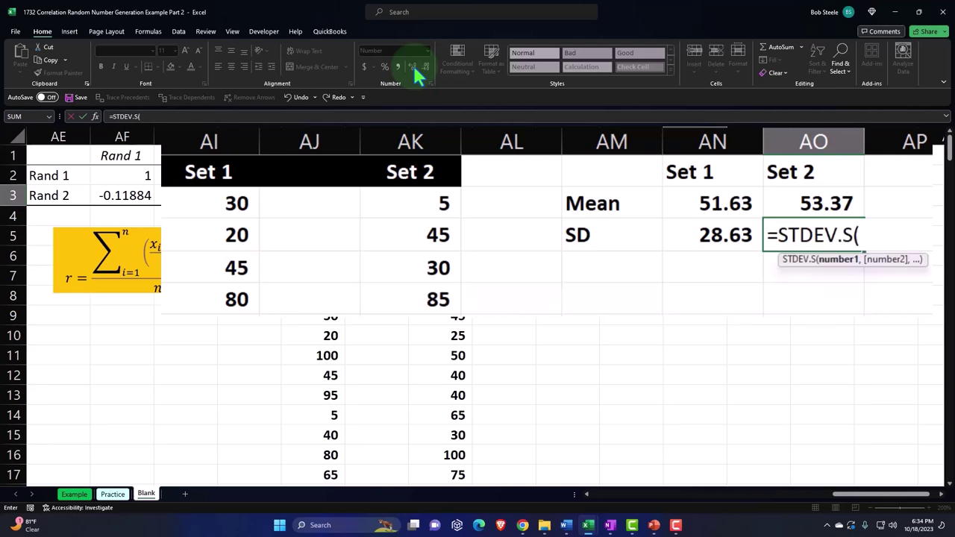
key(Left)
key(Left)
key(Left)
key(Left)
key(Up)
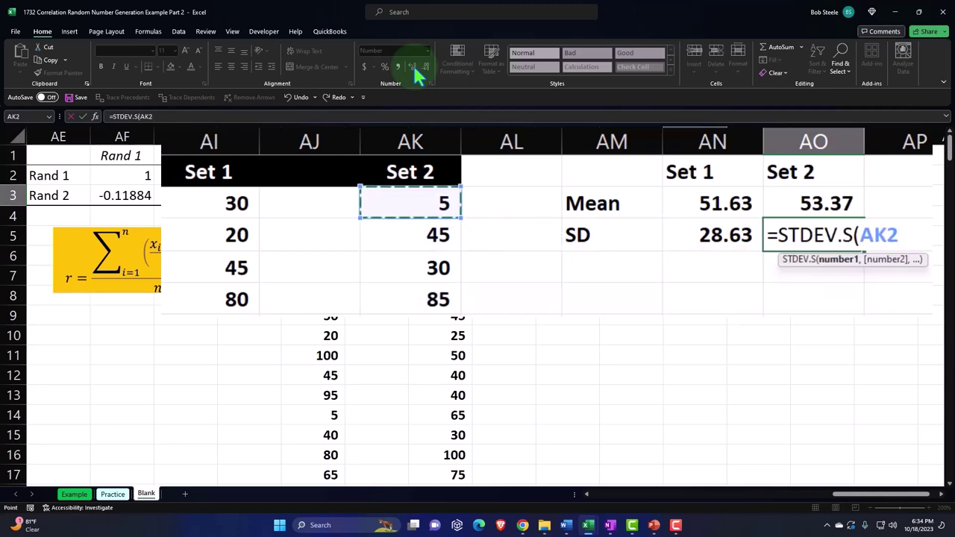
key(ctrl+shift+Down)
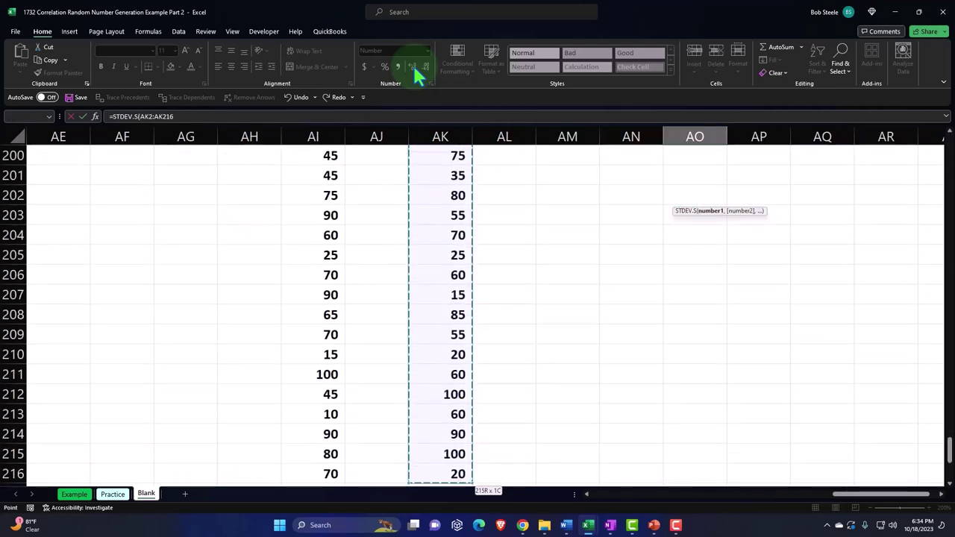
key(Return)
Give the summary header row AM1:AO1 a black fill with white text.
key(Up)
key(Up)
key(Up)
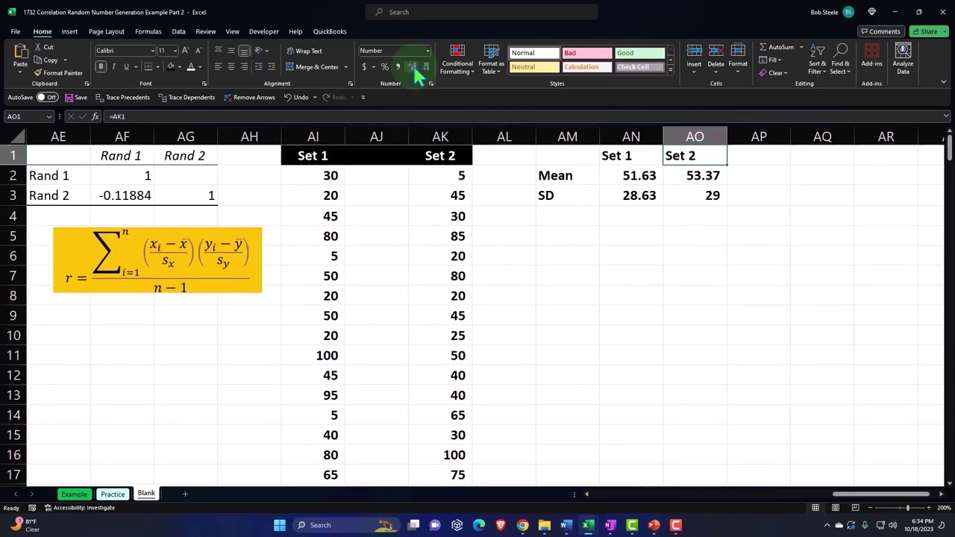
drag(560, 154, 678, 153)
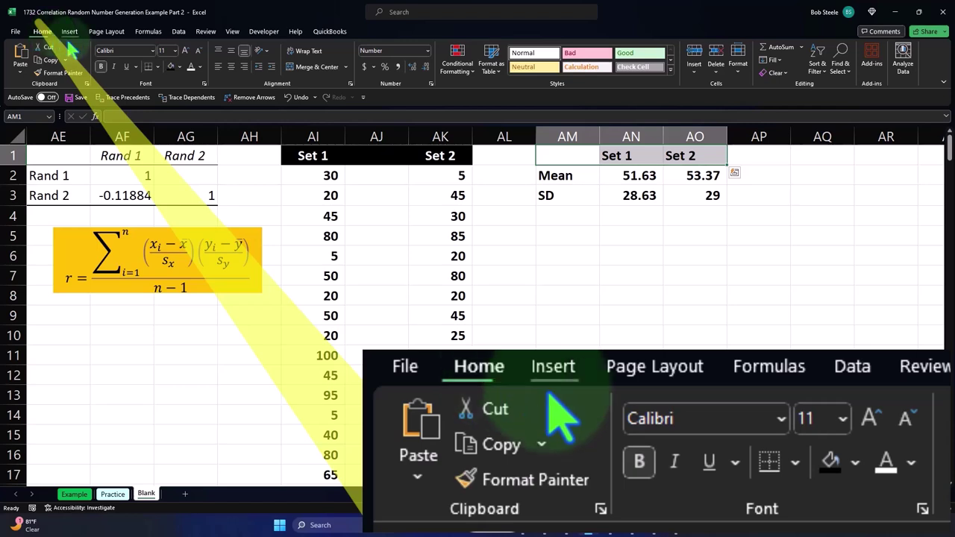
click(170, 65)
click(191, 66)
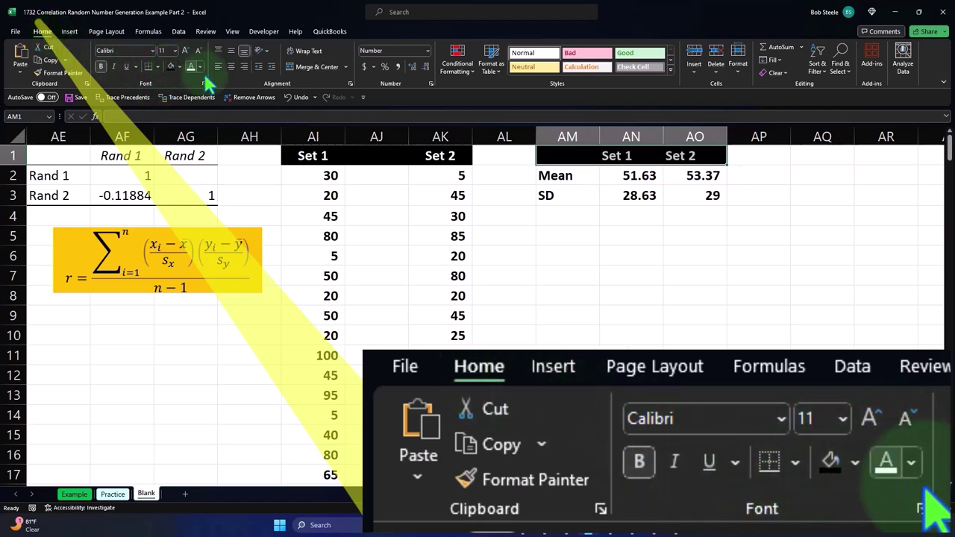
click(378, 157)
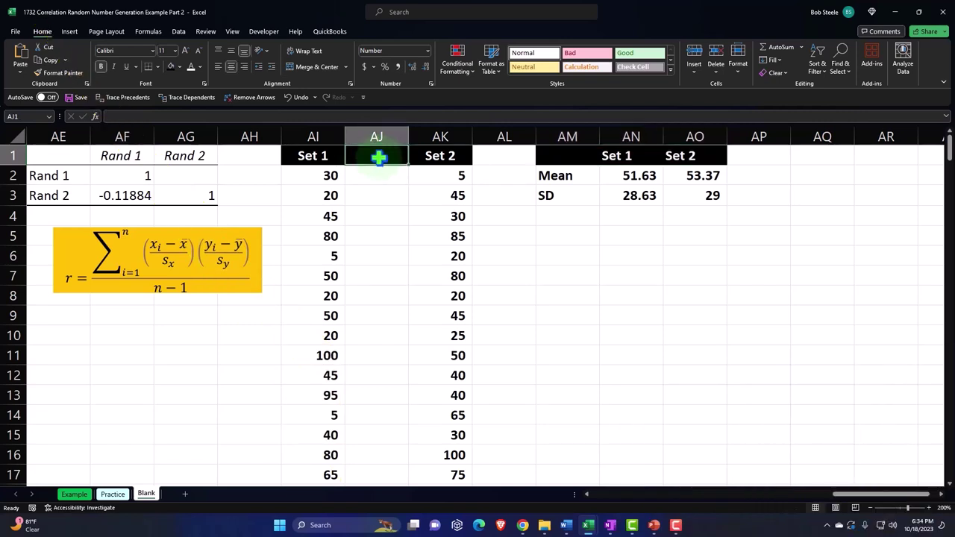
Label AJ1 'Z 1', insert a new column at AL, and head it 'Z 2'.
text(z)
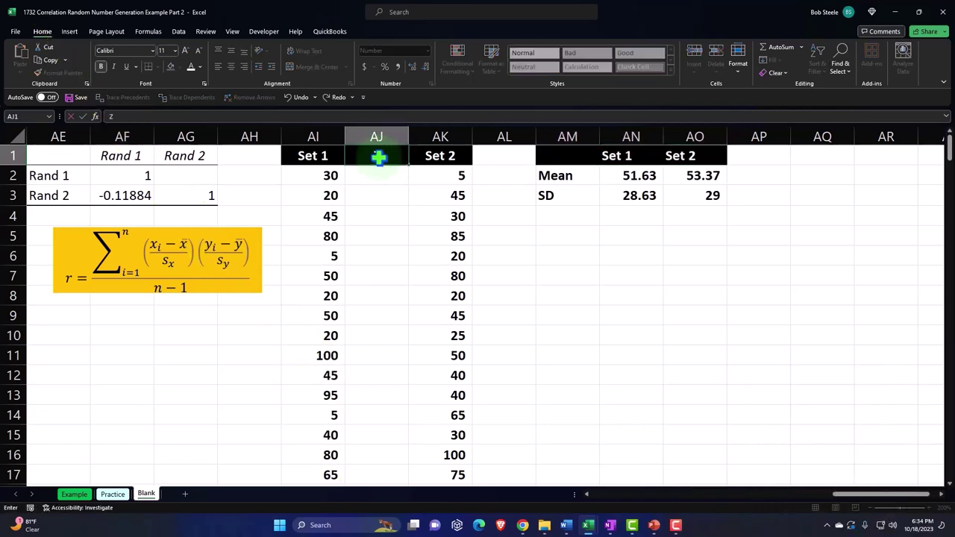
key(Return)
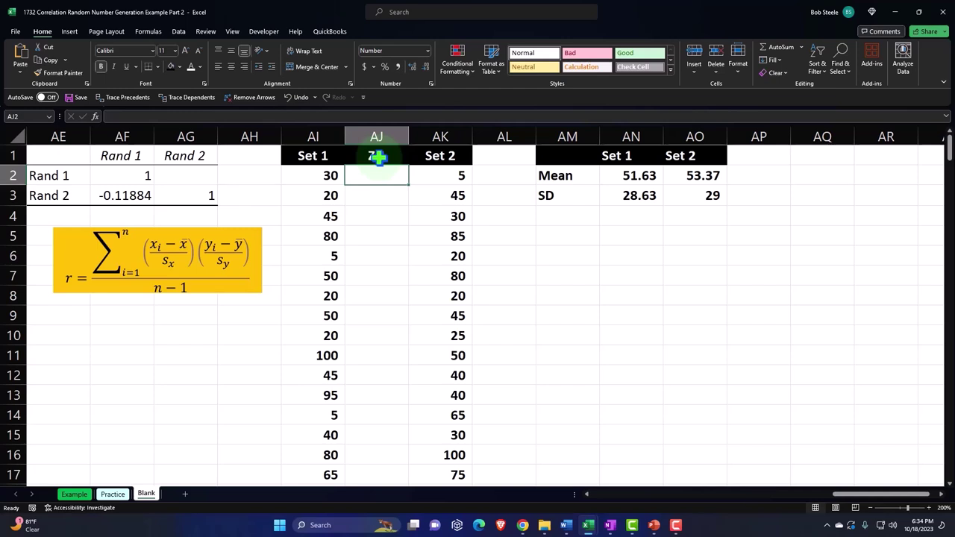
click(503, 137)
right_click(503, 182)
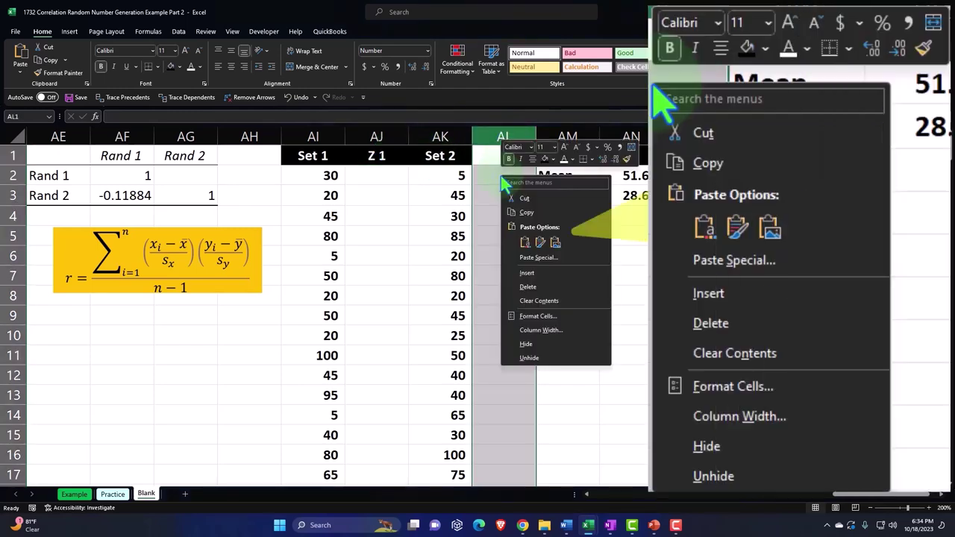
click(527, 273)
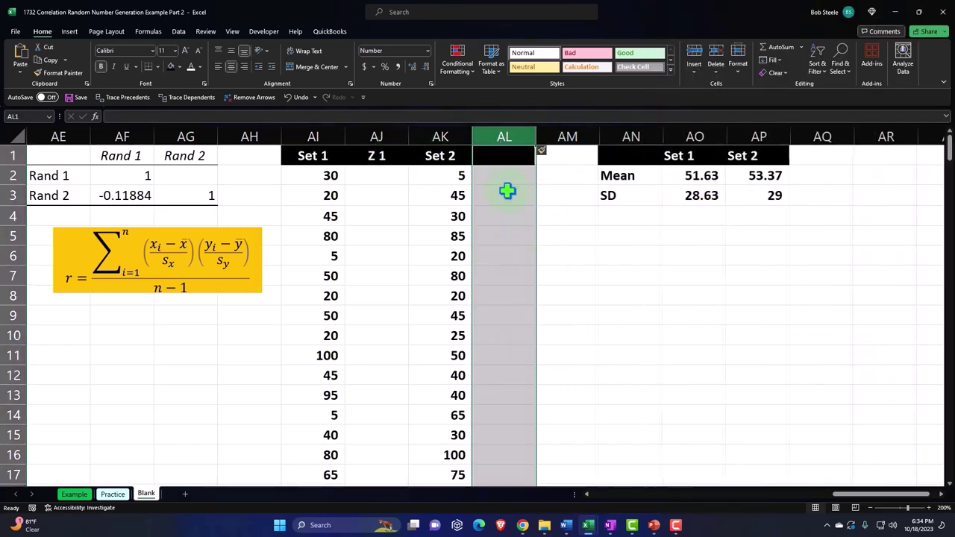
click(493, 154)
text(X)
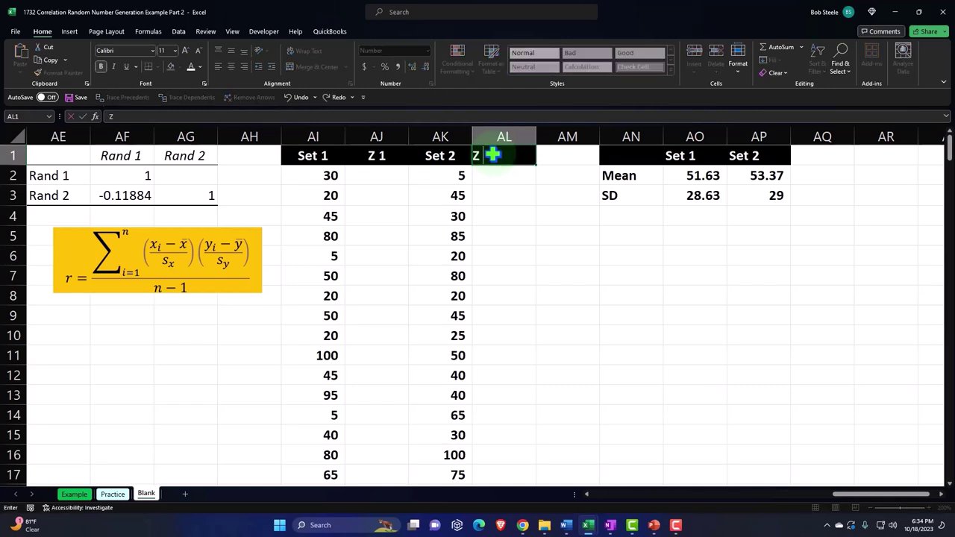
text( 2)
key(Return)
key(Left)
key(Left)
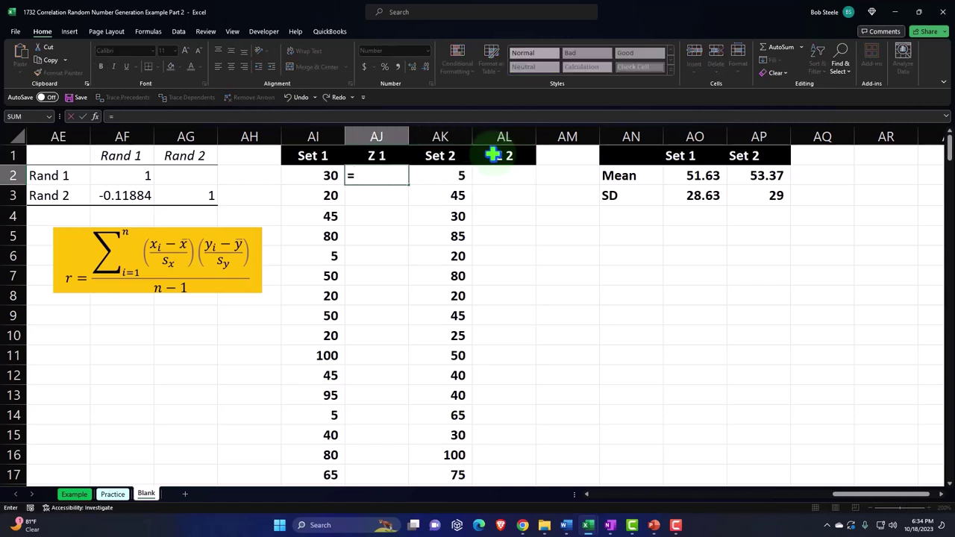
Enter the Set 1 z-score formula =(AI2-$AO$2)/$AO$3 in AJ2.
key(Left)
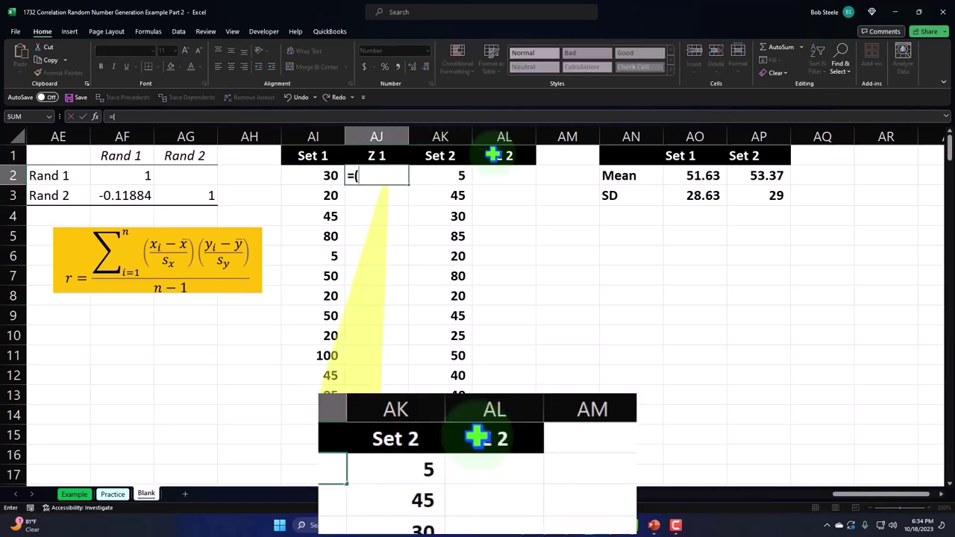
text(AI2-)
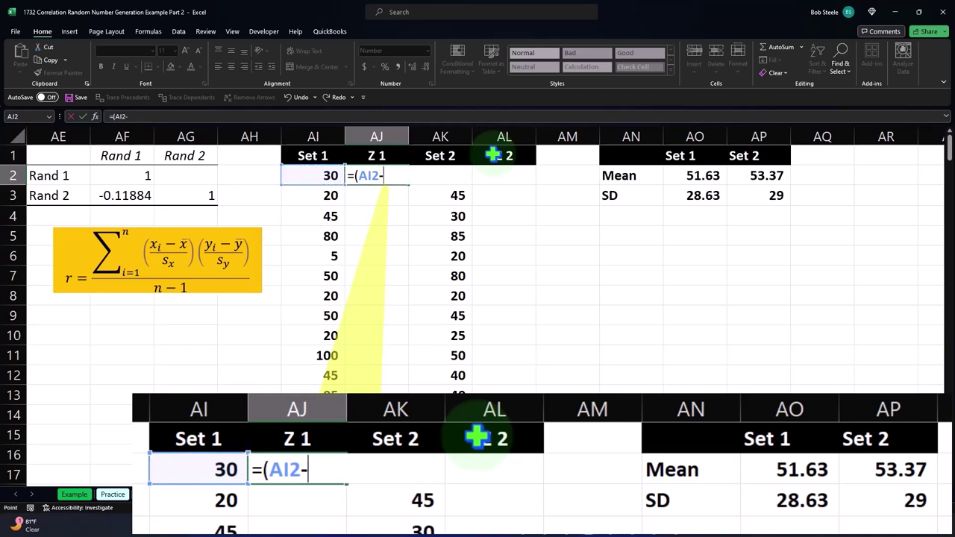
key(Right)
key(Right)
key(Right)
key(Right)
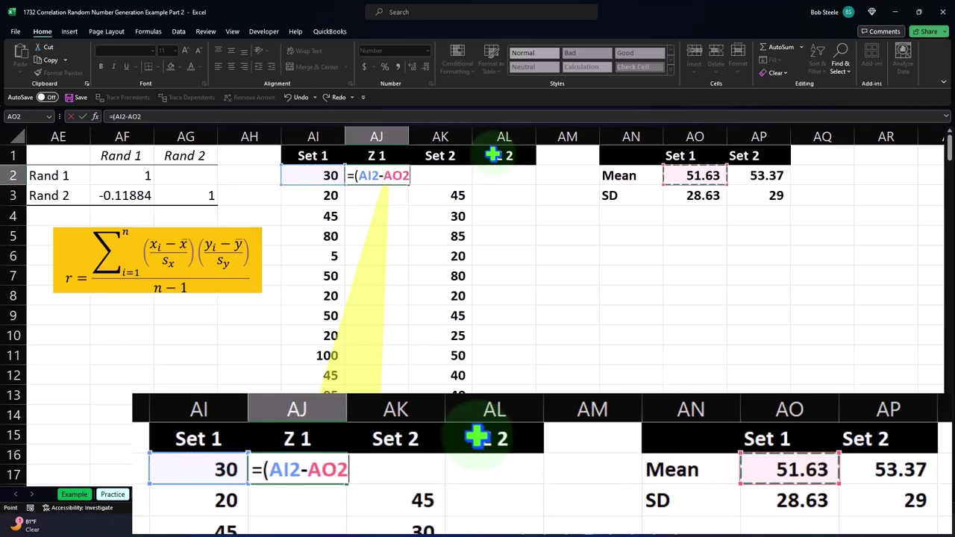
text())
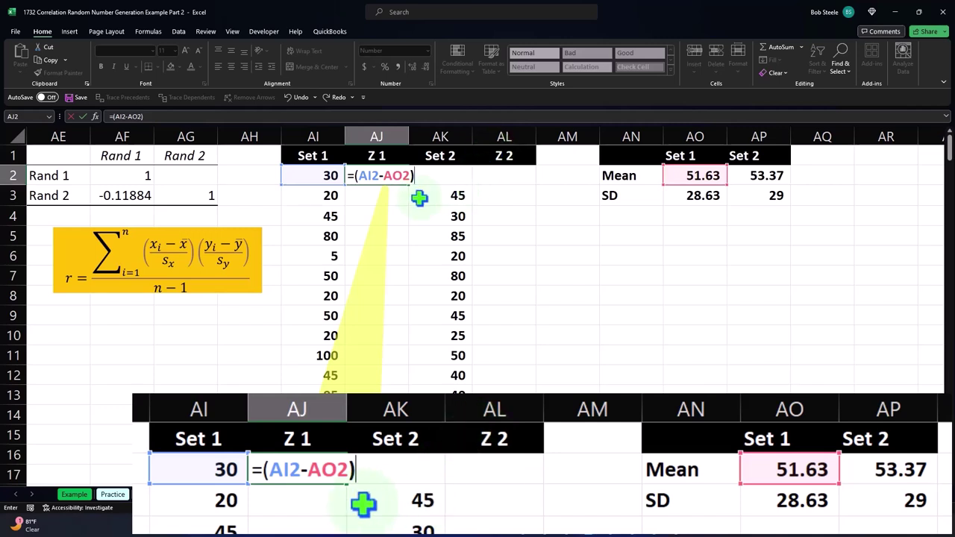
key(F2)
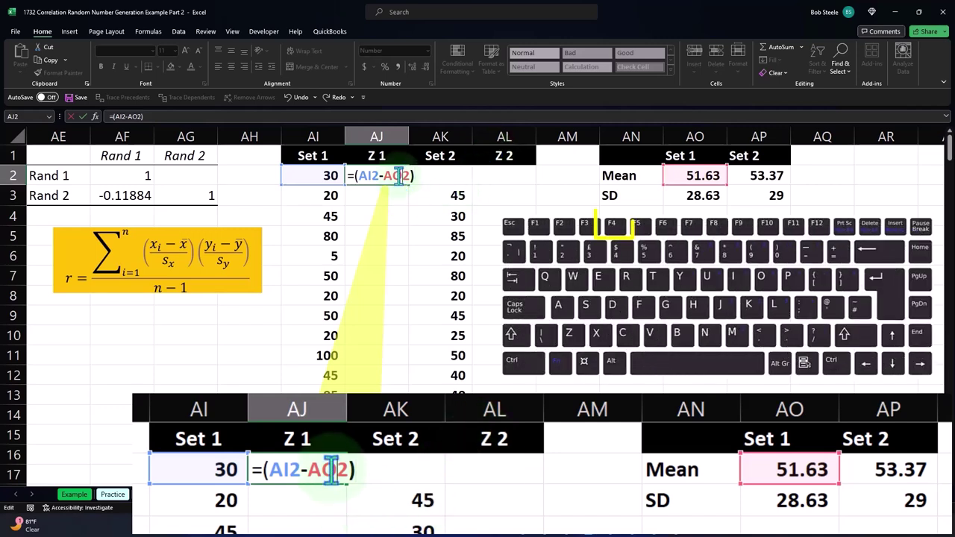
key(F4)
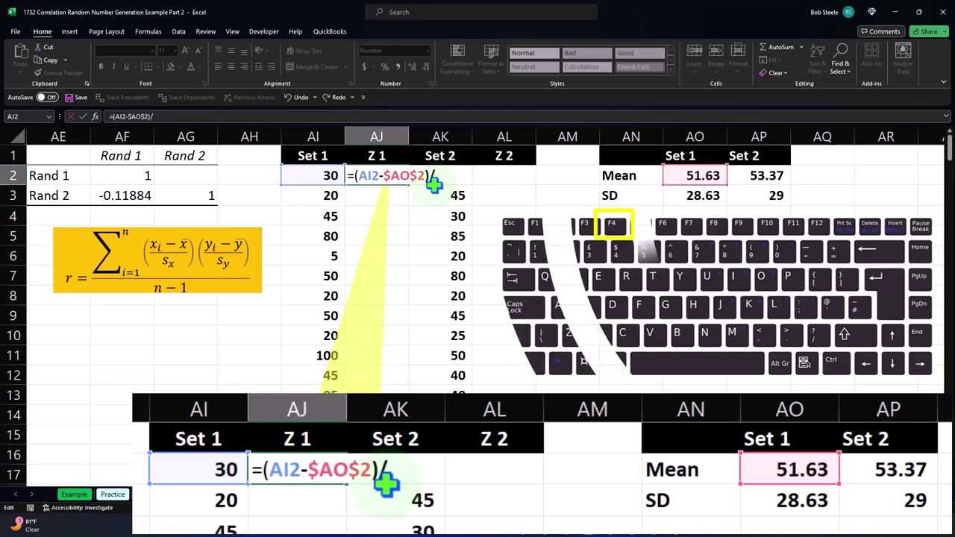
text(/)
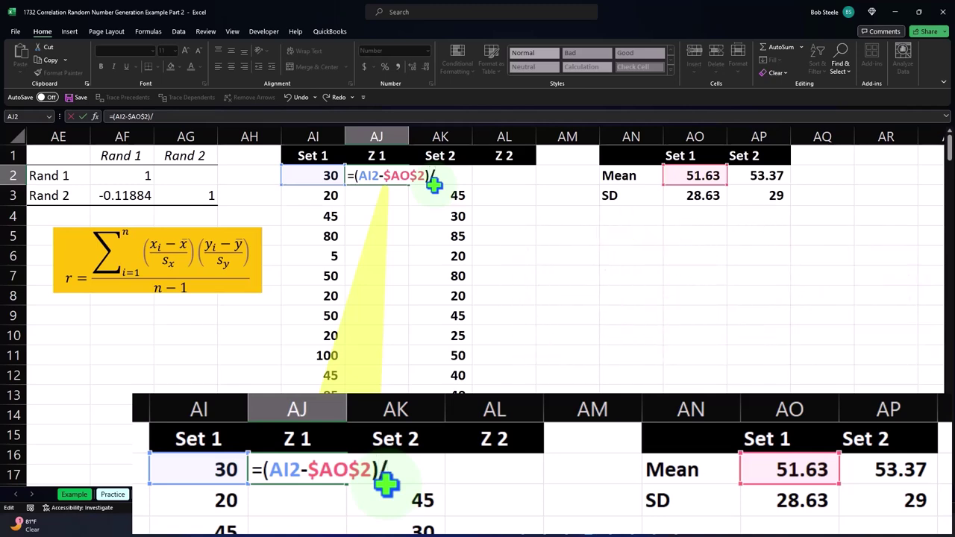
click(681, 198)
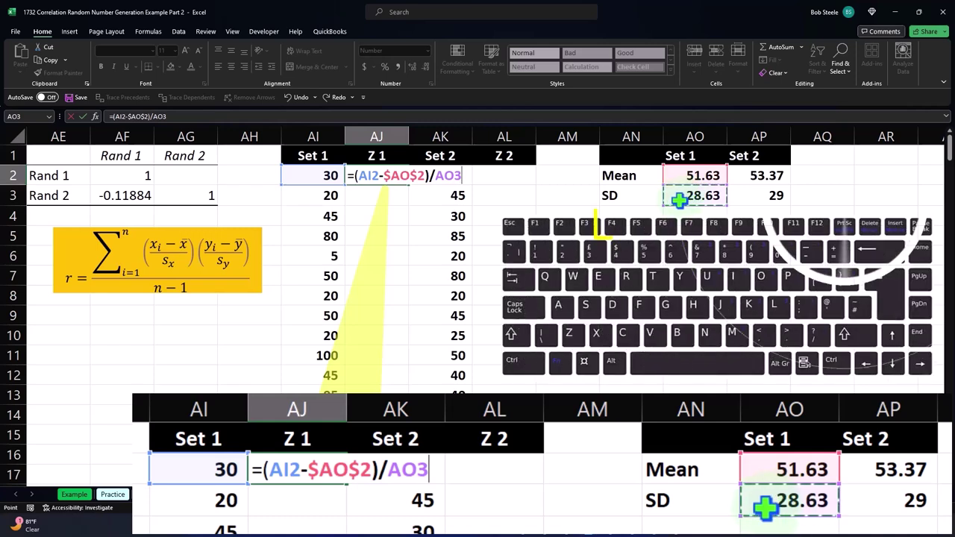
key(F4)
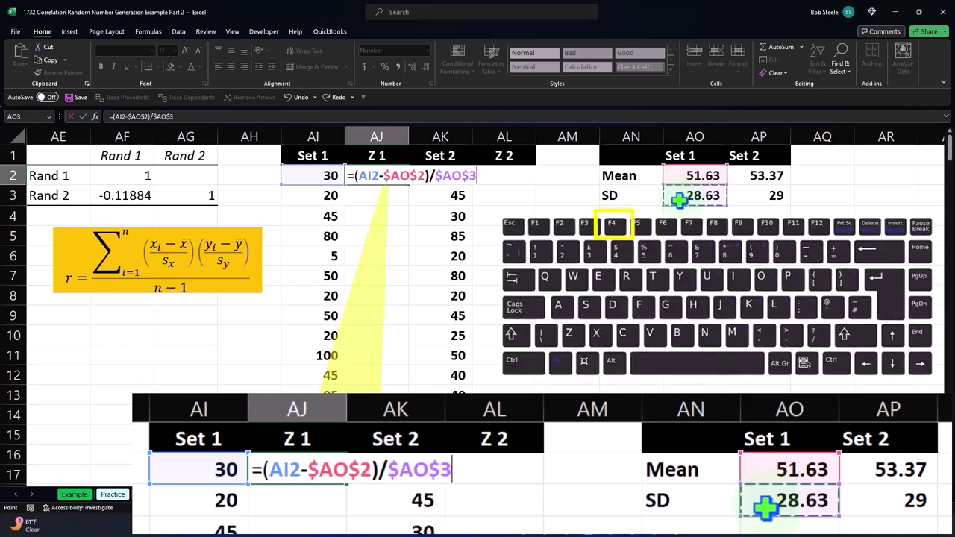
key(Return)
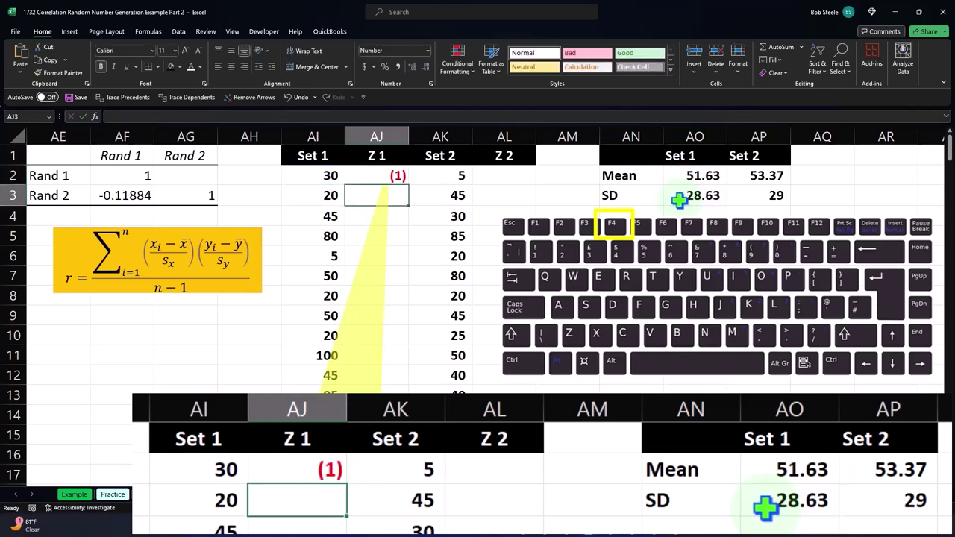
Show the z-score to two decimals and copy it down the Z 1 column.
click(394, 177)
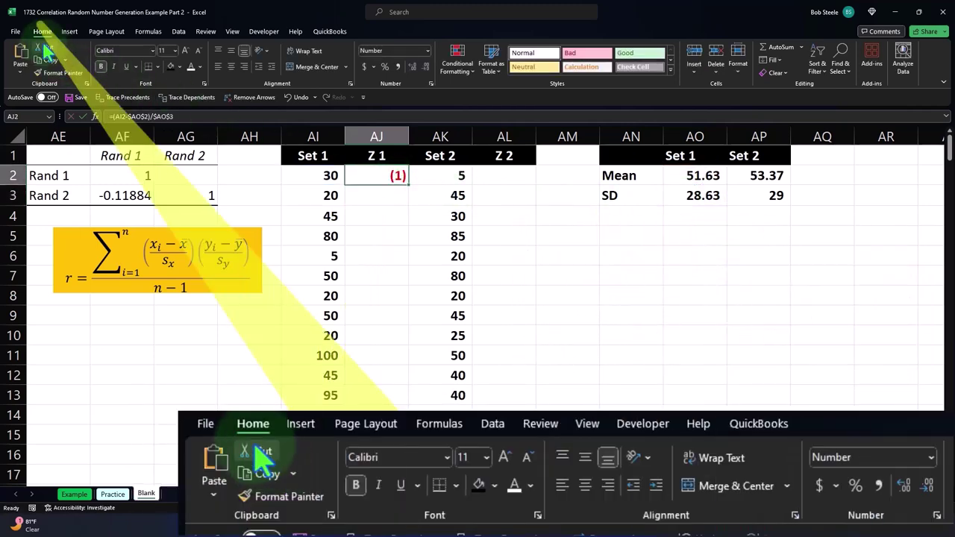
click(412, 67)
click(412, 66)
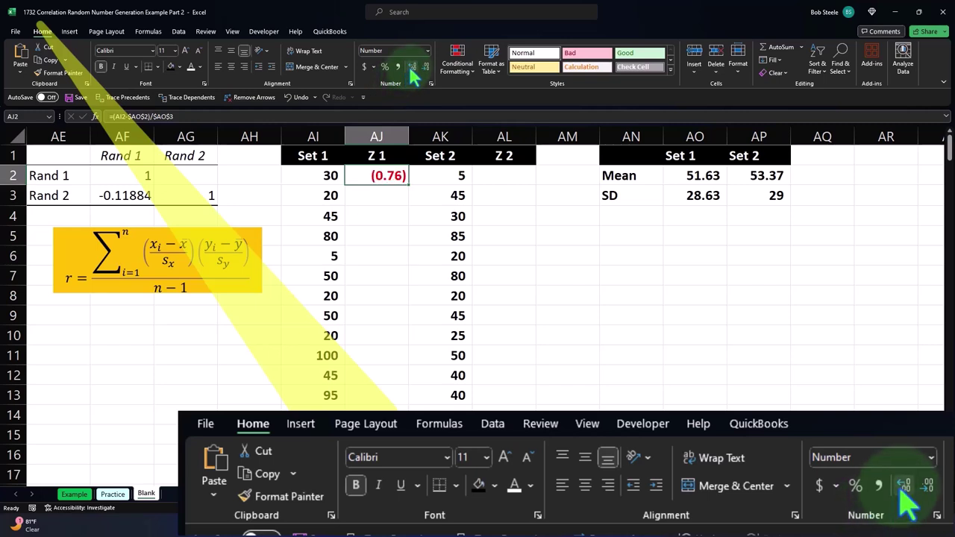
double_click(408, 186)
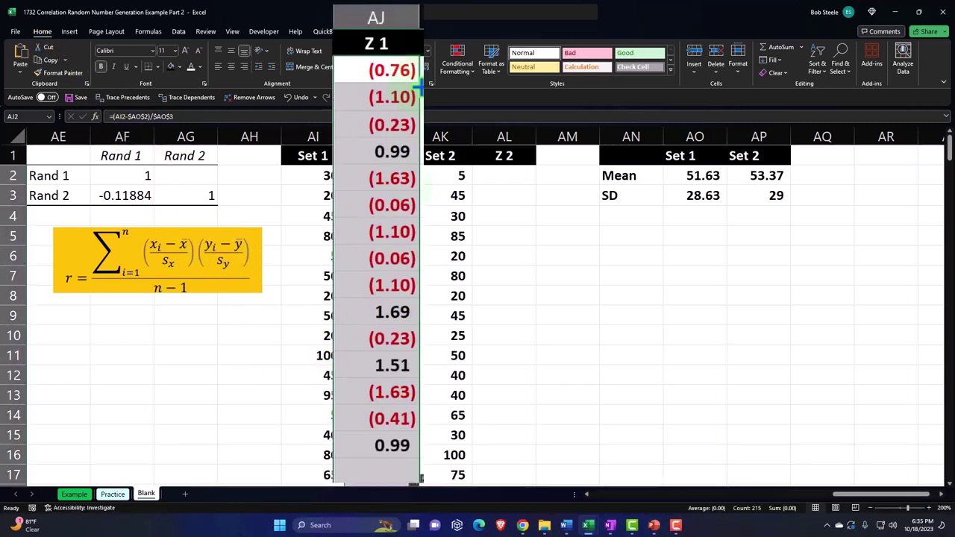
click(509, 175)
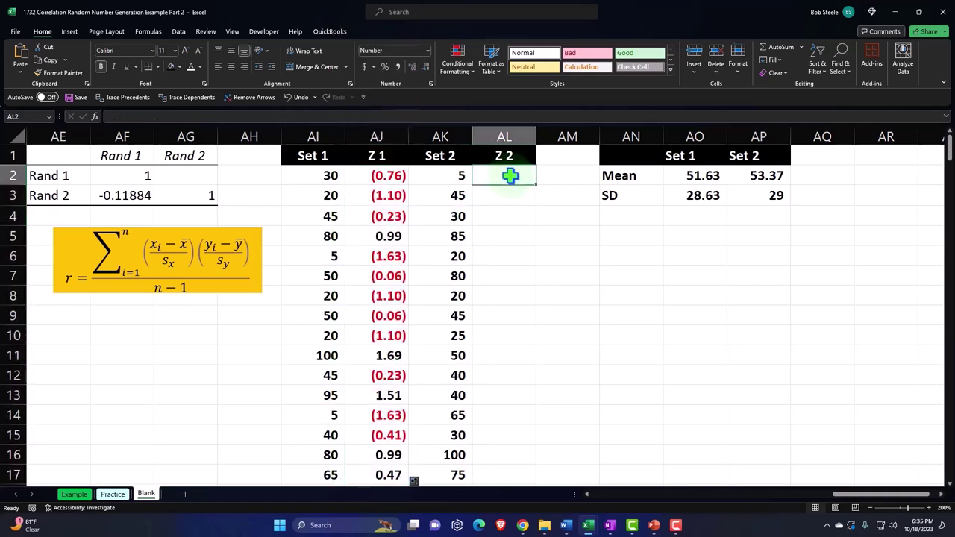
Enter the Set 2 z-score formula =(AK2-$AP$2)/$AP$3 in AL2.
text(=)
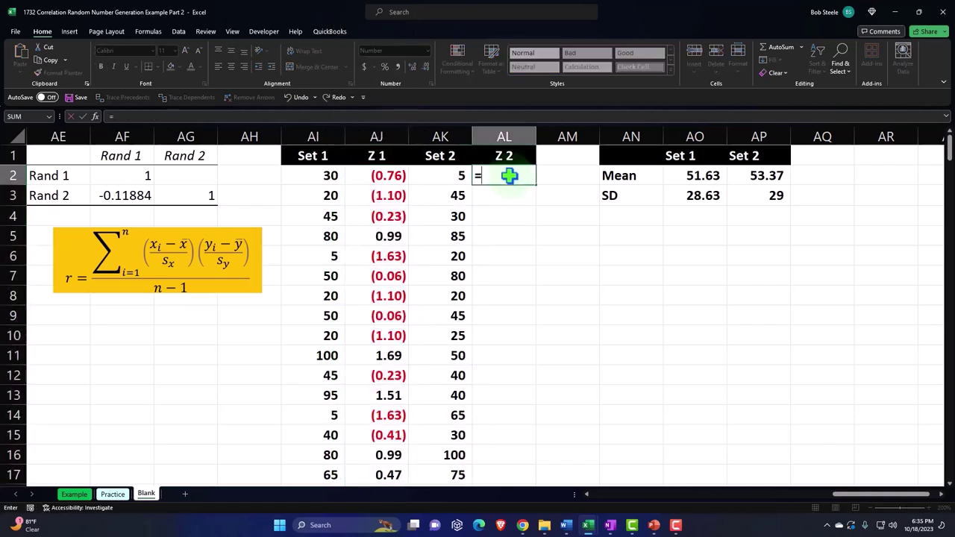
text())
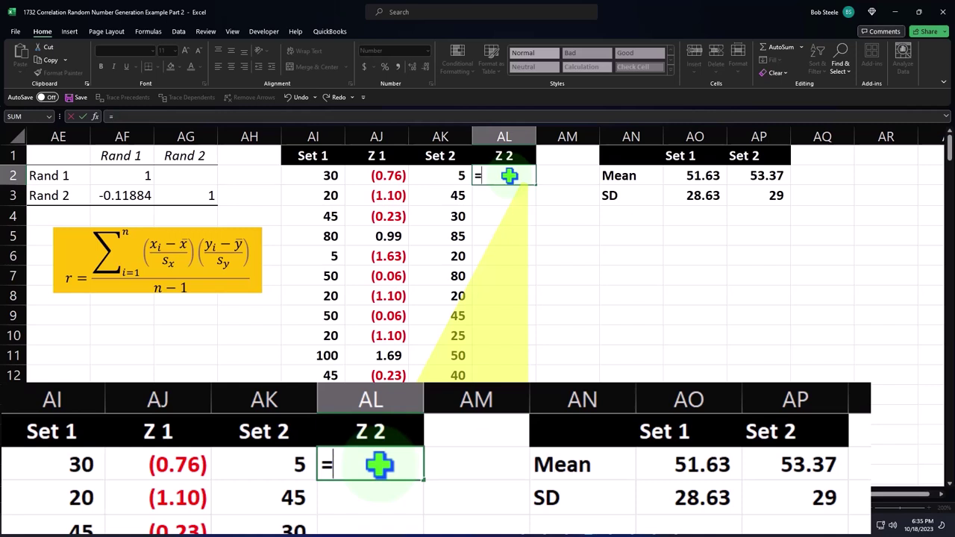
key(Left)
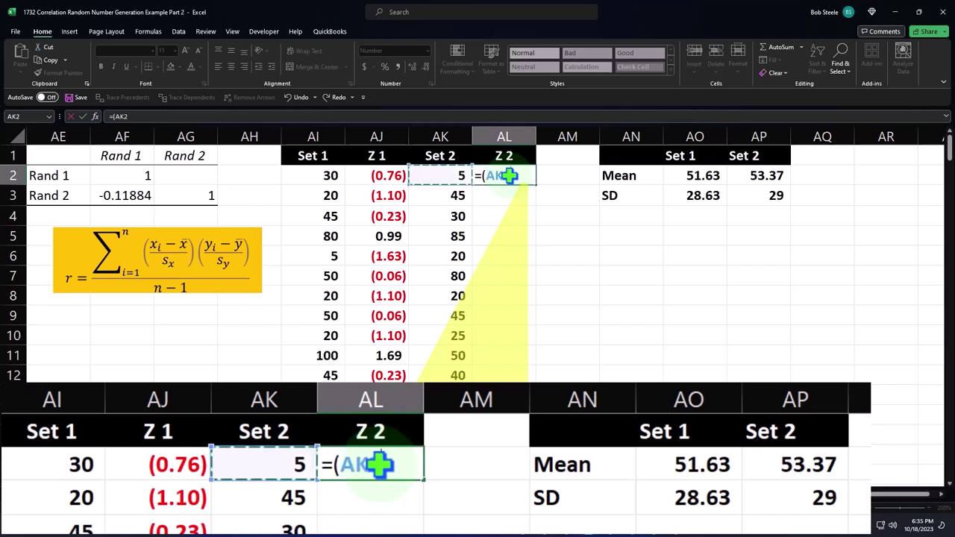
text(-)
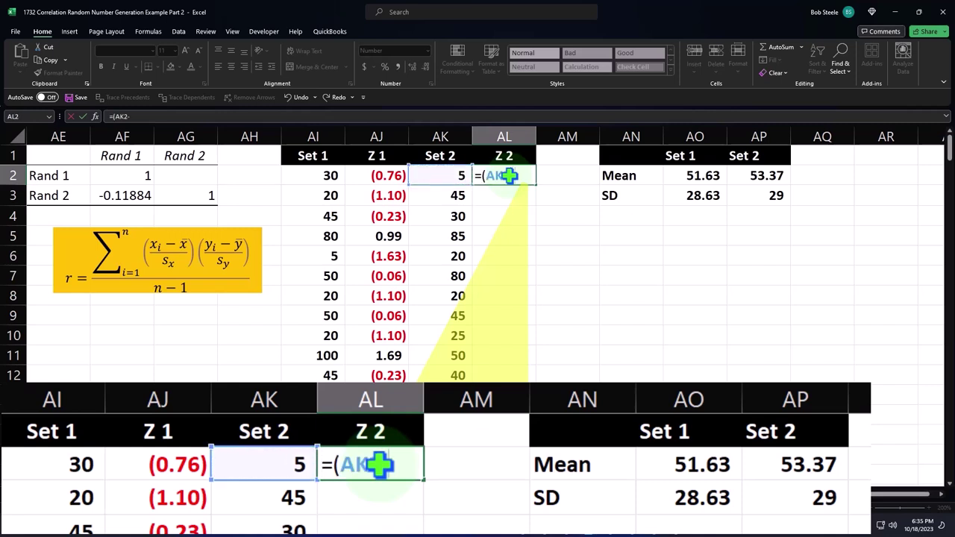
key(Right)
key(Right)
key(Right)
key(Right)
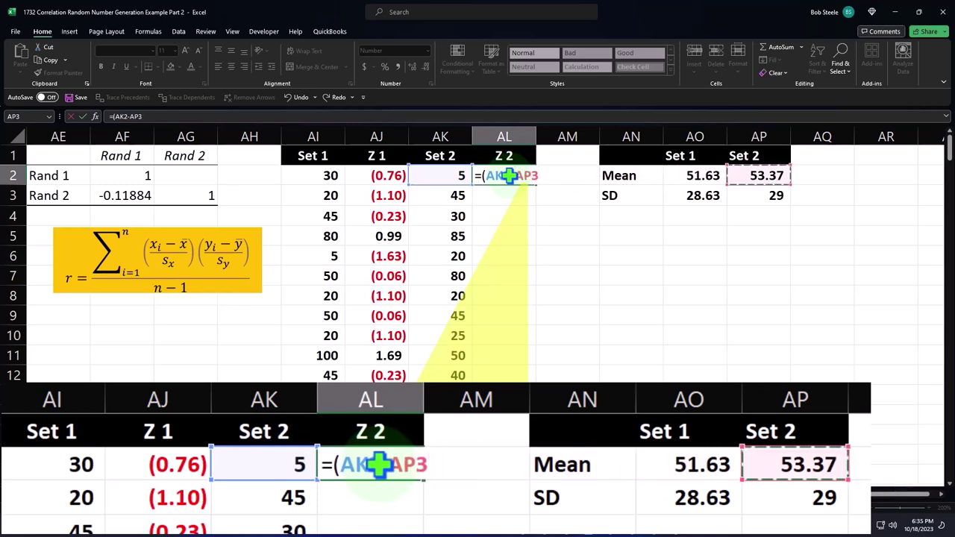
key(Down)
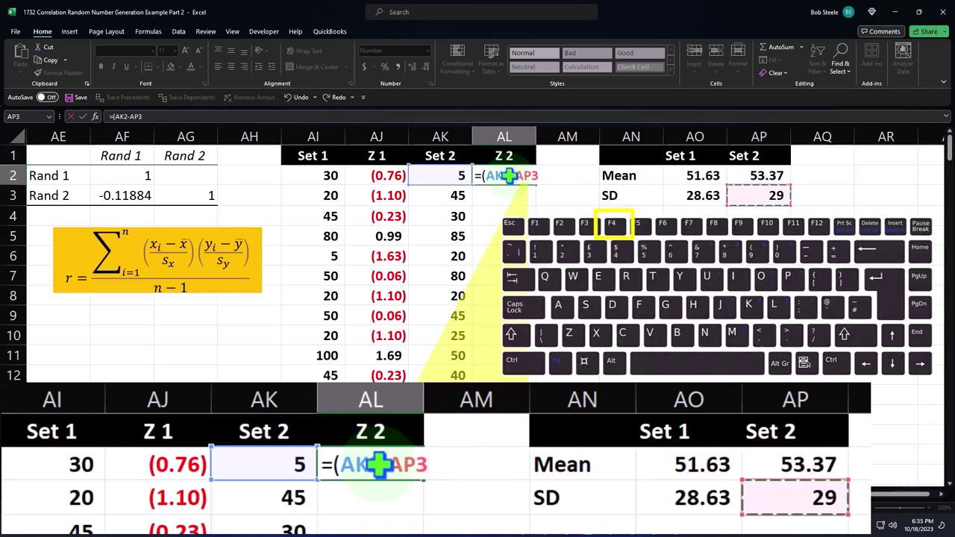
key(F4)
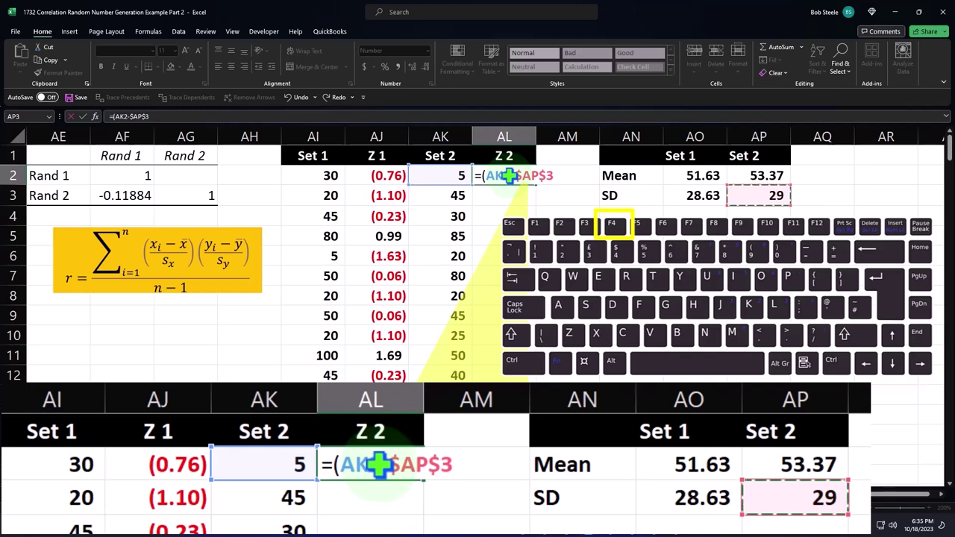
text()/)
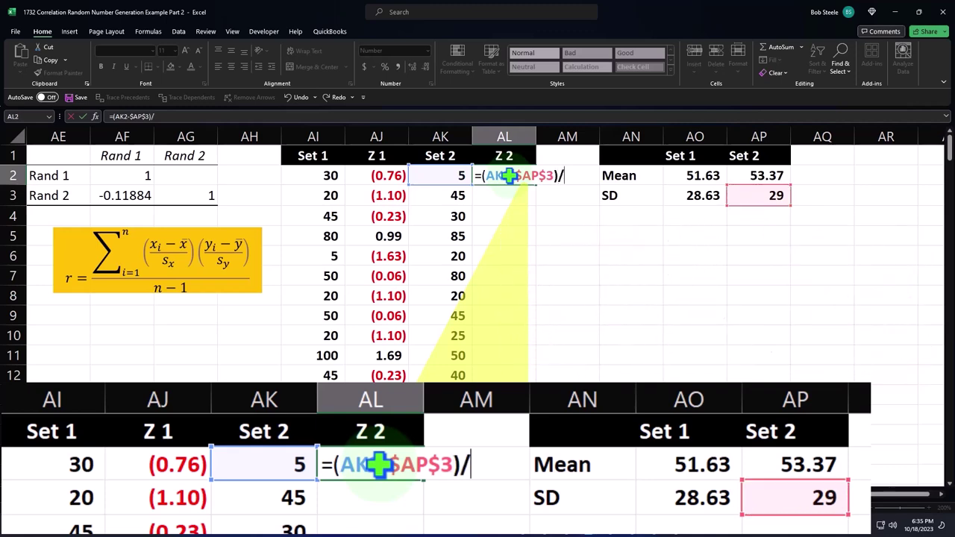
key(BackSpace)
key(BackSpace)
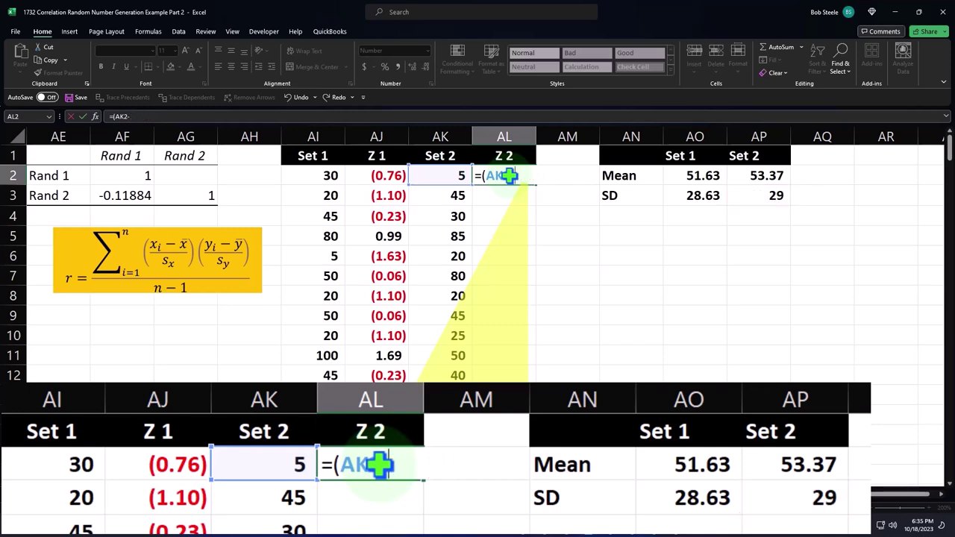
key(Right)
key(Right)
key(Right)
key(Right)
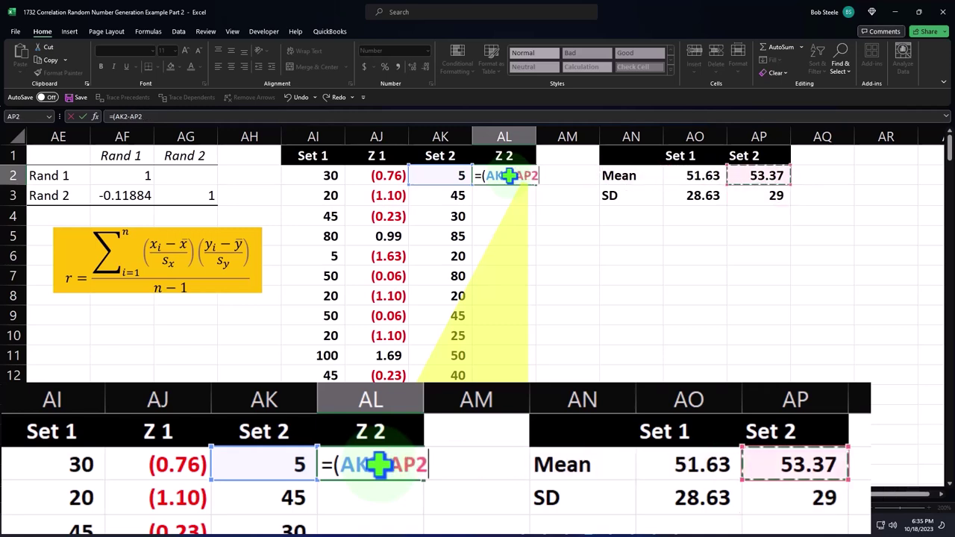
key(F4)
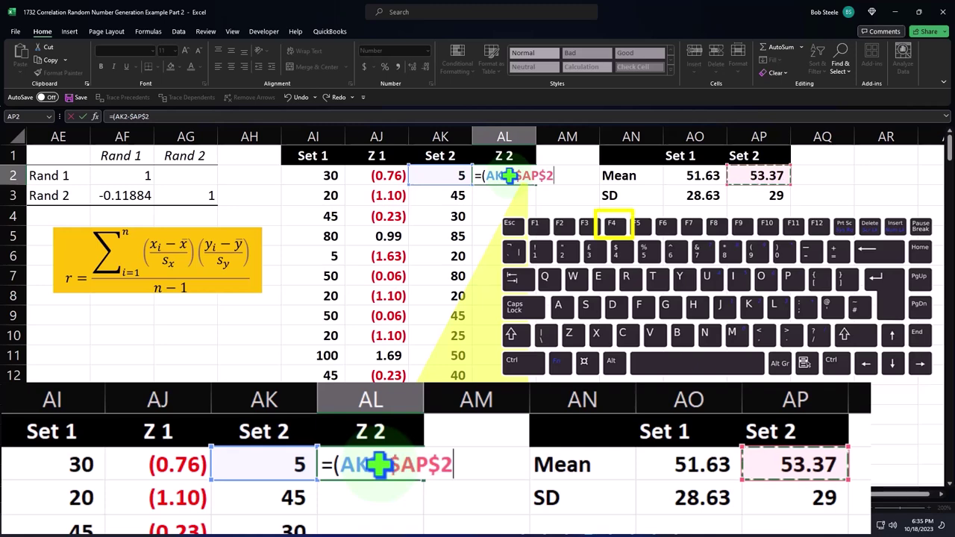
text())
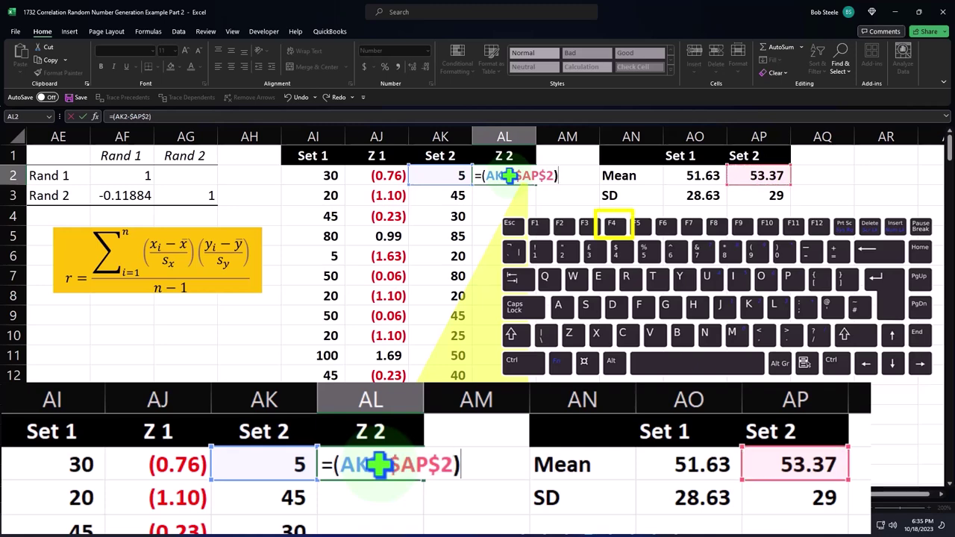
text(/)
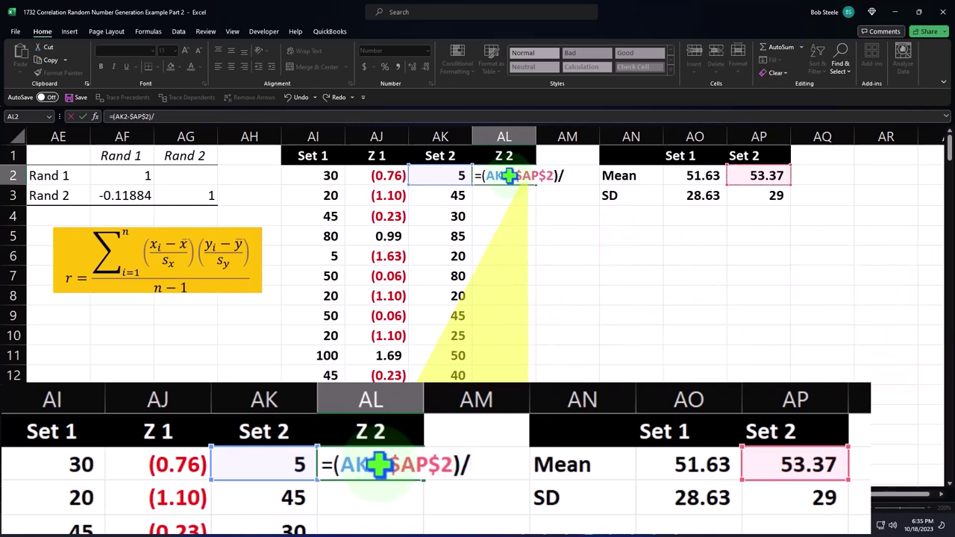
key(Right)
key(Right)
key(Right)
key(Right)
key(Down)
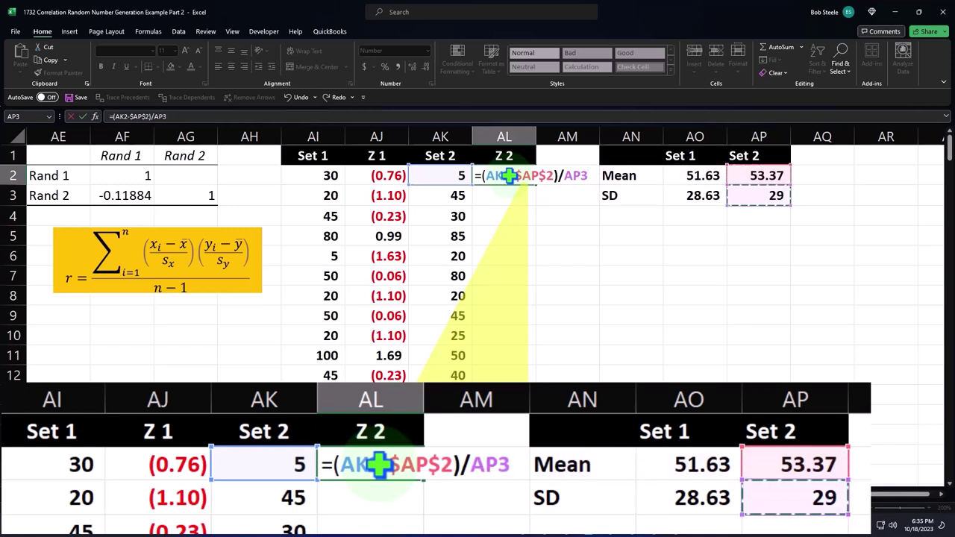
key(F4)
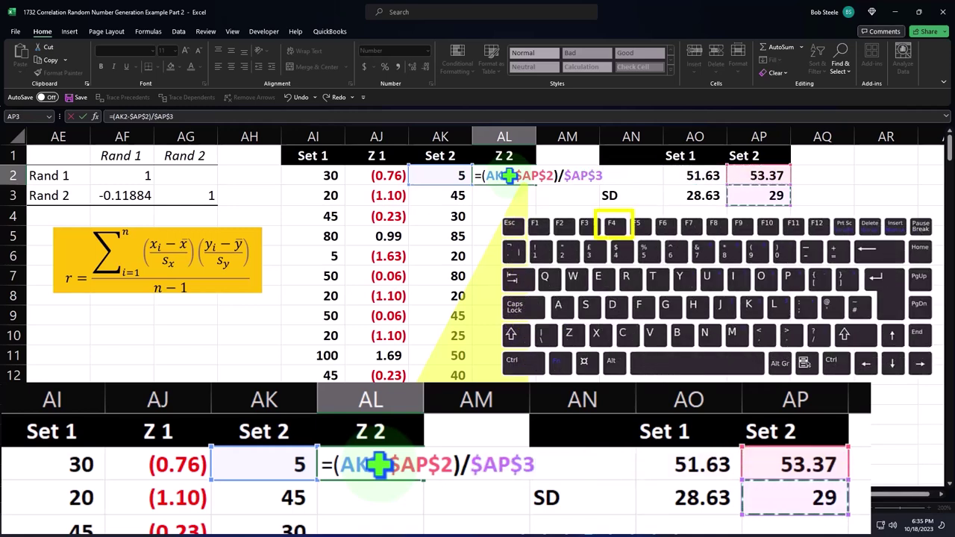
key(Return)
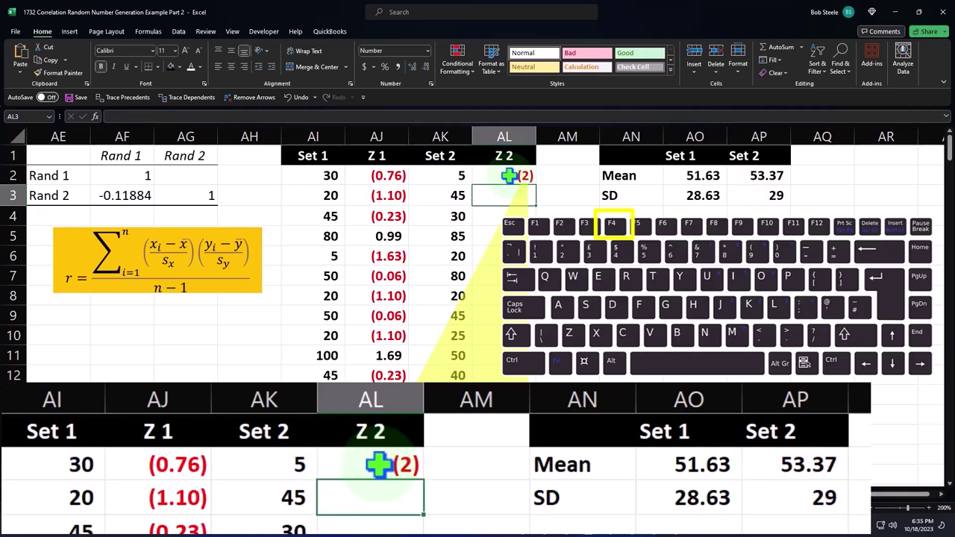
Show the result to two decimals and copy it down the Z 2 column, starting at (1.69).
click(509, 175)
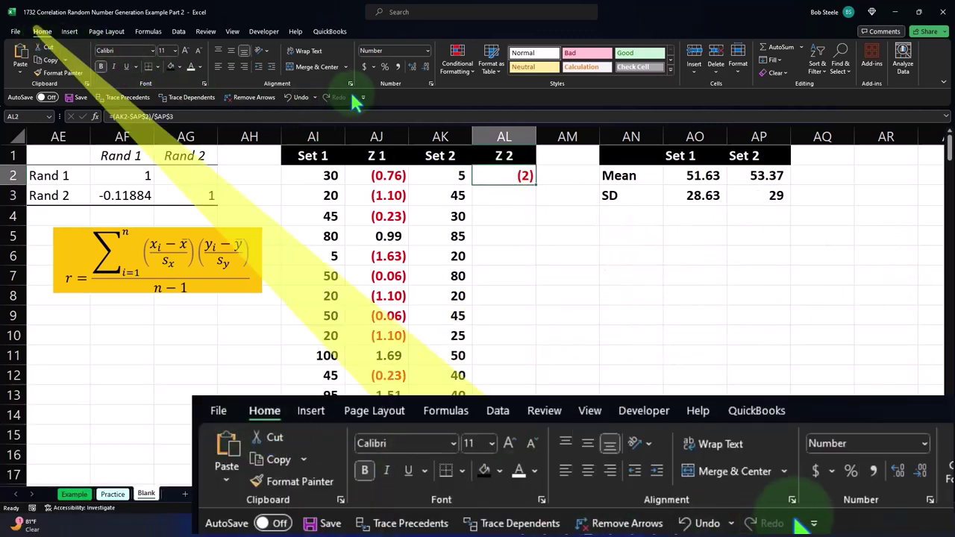
click(412, 65)
click(412, 66)
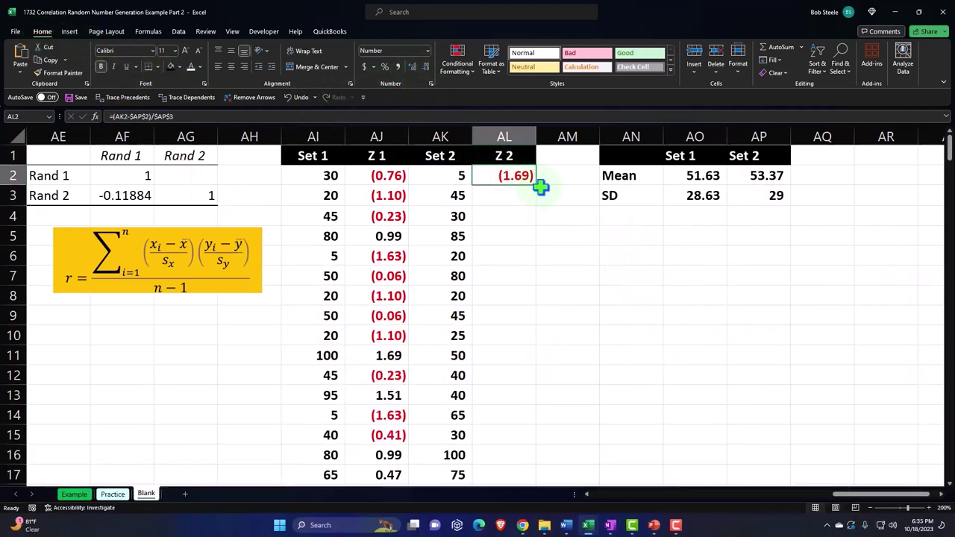
double_click(535, 185)
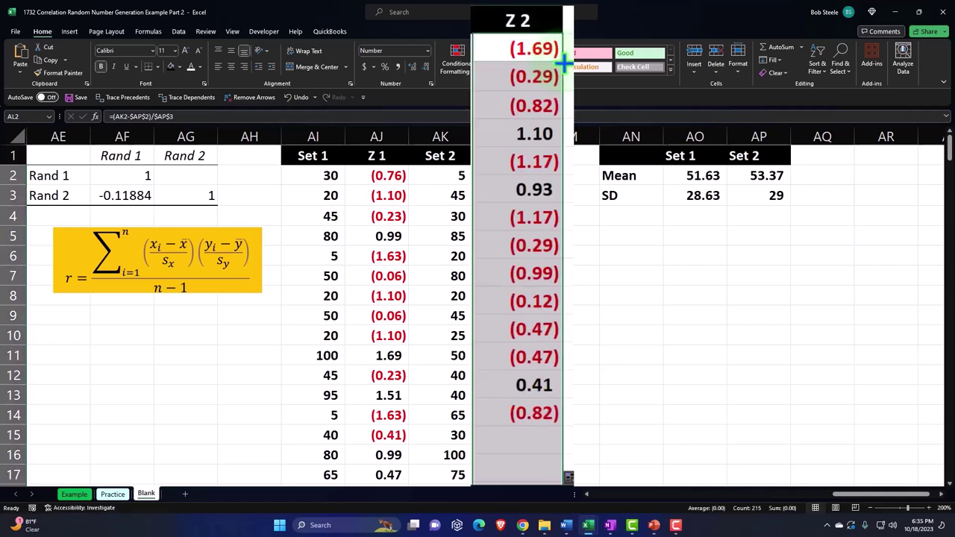
Narrow column AM into a thin separator and move the Mean/SD table down to rows 13–15.
click(558, 179)
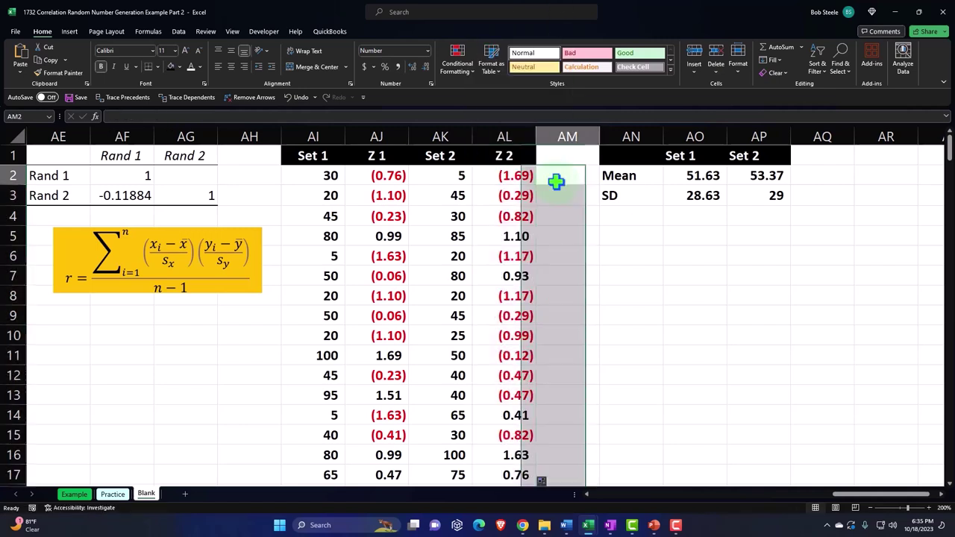
mouse_move(599, 135)
mouse_down()
mouse_move(567, 135)
mouse_move(713, 215)
mouse_up()
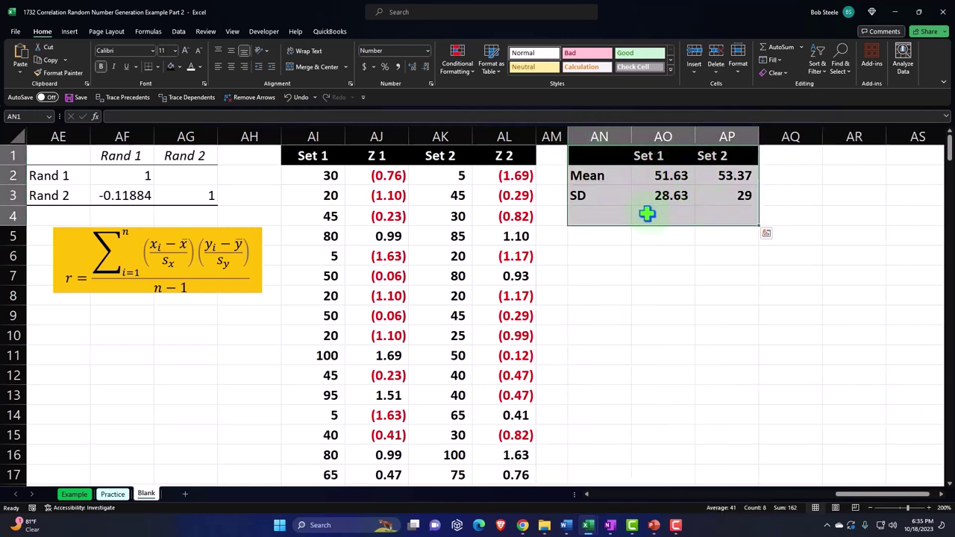
drag(605, 154, 714, 196)
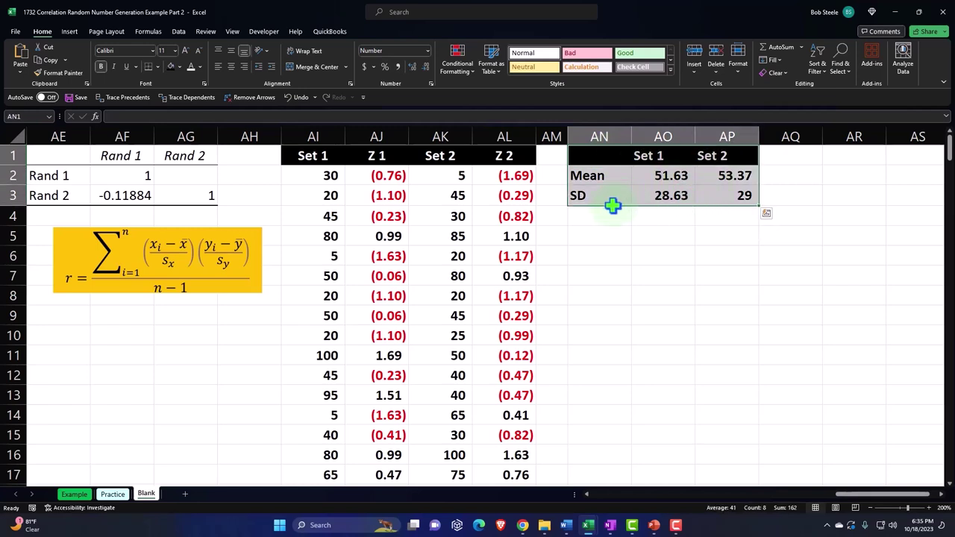
drag(613, 206, 629, 385)
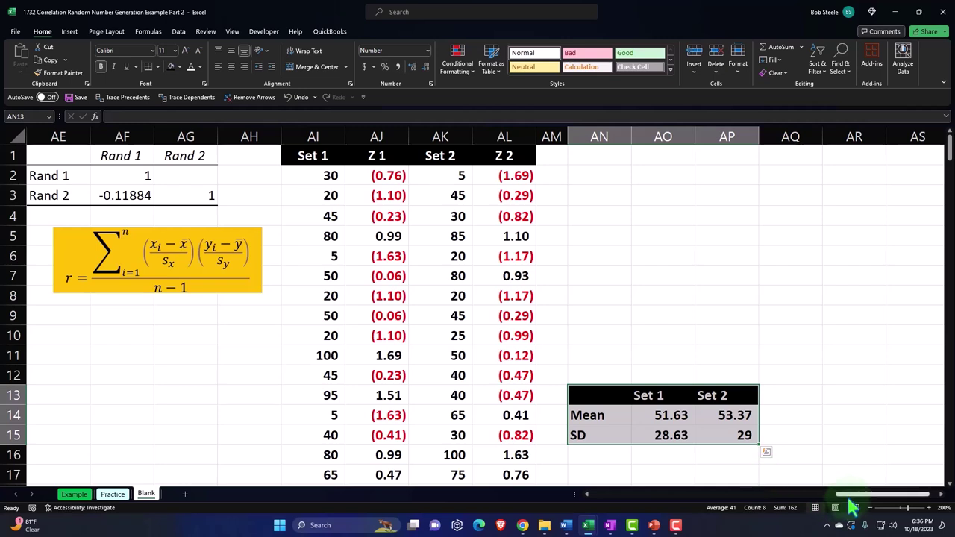
Insert a blank column at AM, right after Z 2.
click(549, 135)
right_click(548, 135)
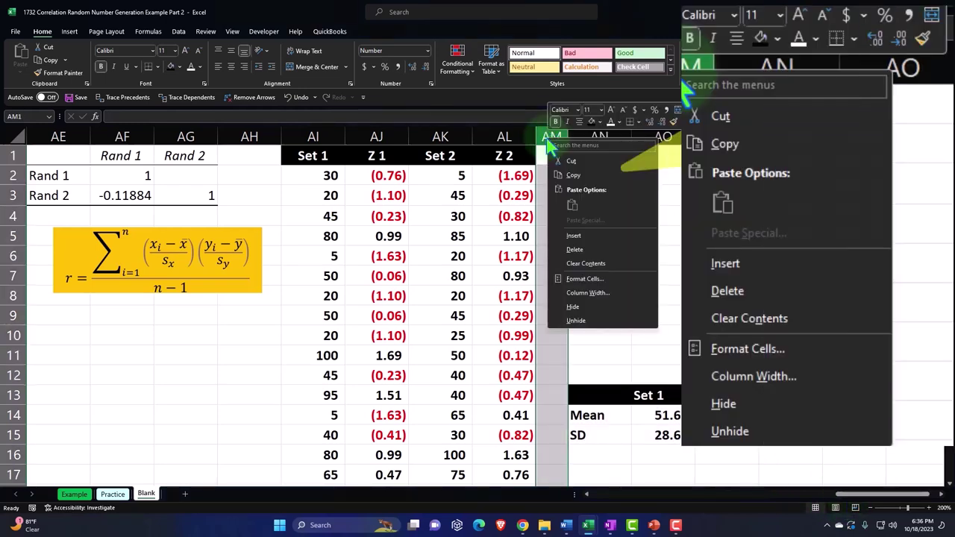
click(722, 262)
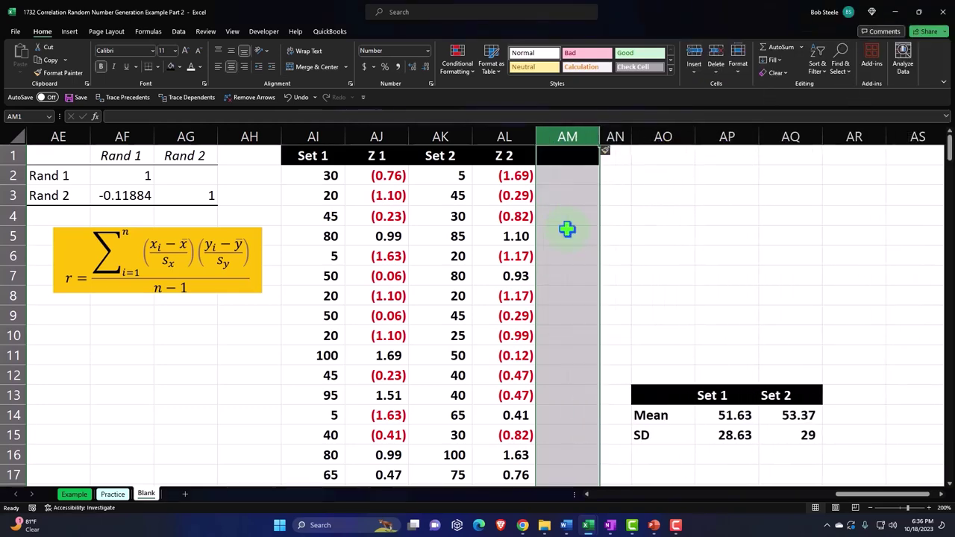
Head column AM 'Z1*Z2', enter =AJ2*AL2 in AM2, and copy it down the column.
click(558, 156)
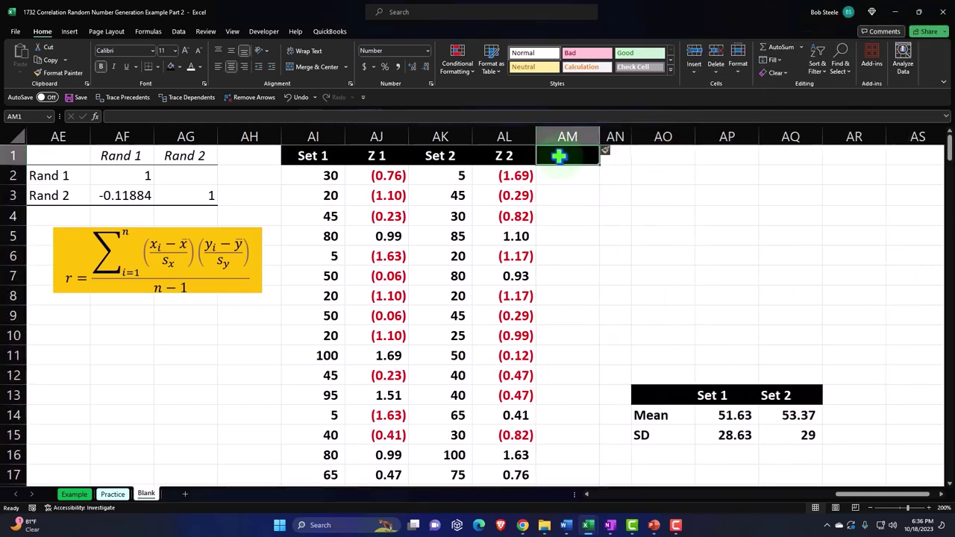
text(Z1*Z2)
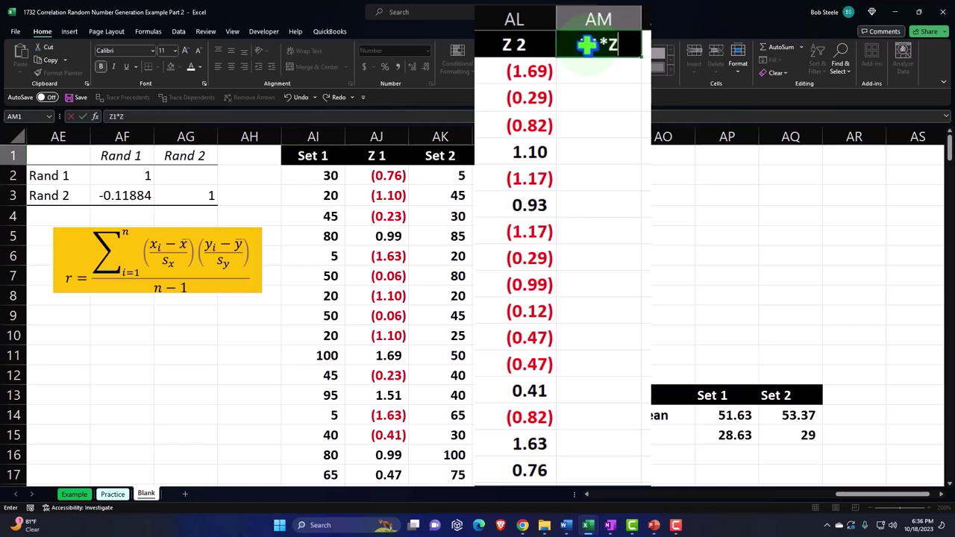
key(Return)
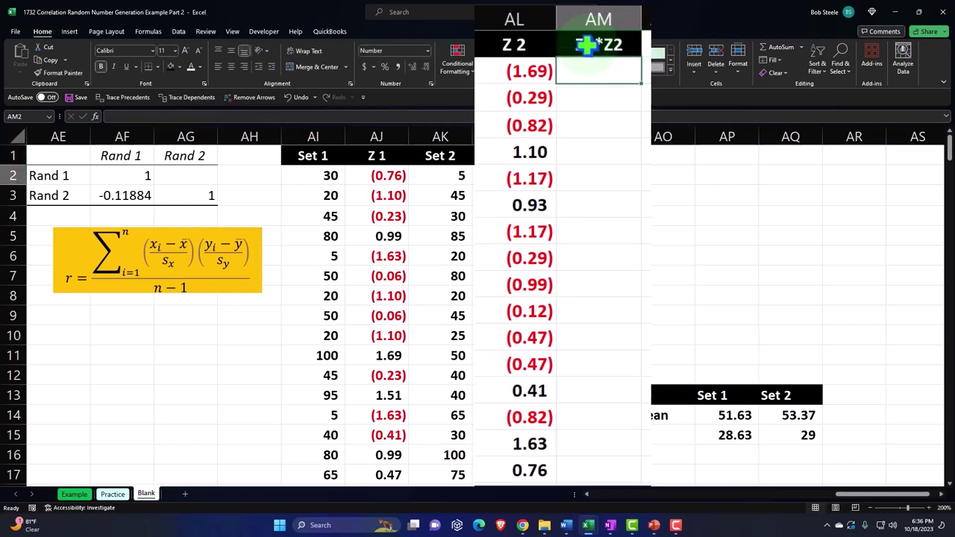
text(=)
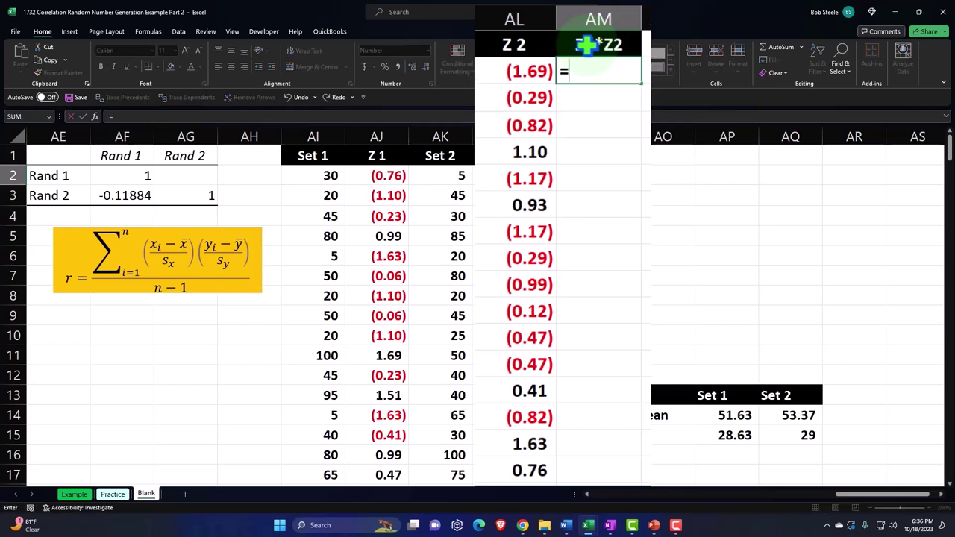
key(Left)
key(Left)
key(Left)
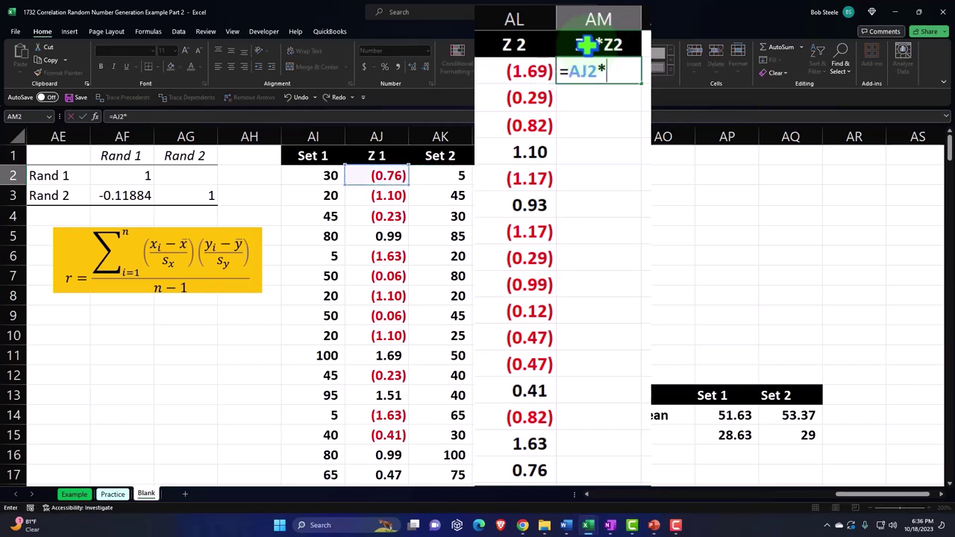
key(Left)
key(Return)
click(578, 73)
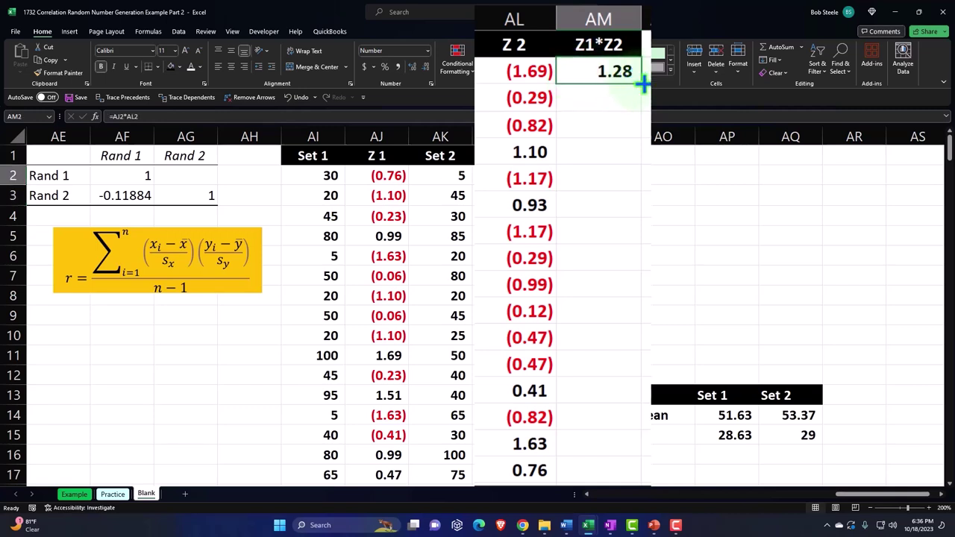
double_click(643, 86)
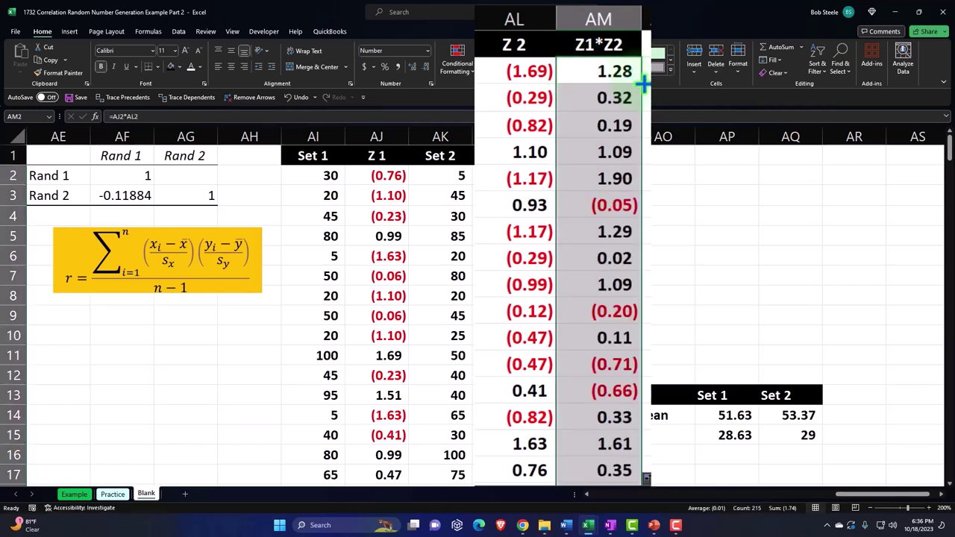
drag(852, 495, 811, 507)
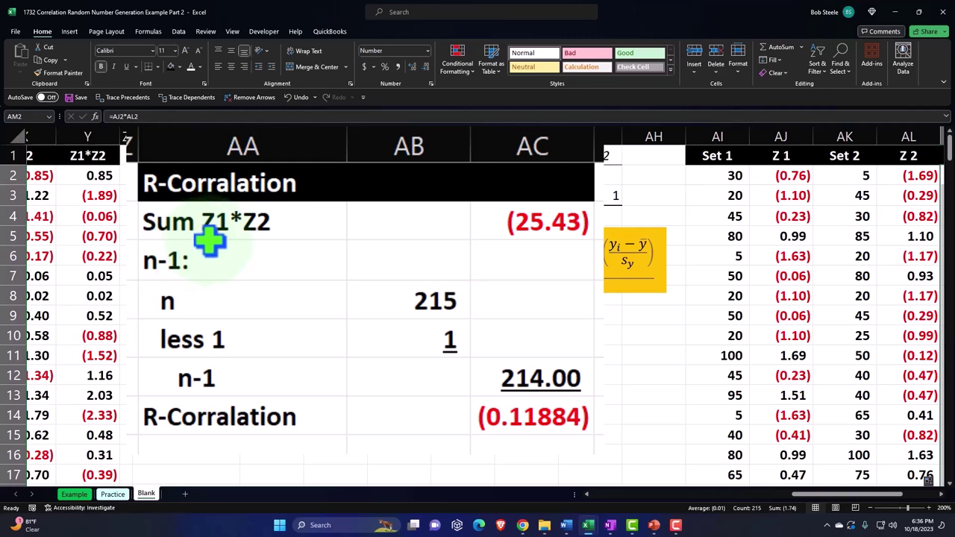
Copy the R-Corralation block AA1:AC7 and paste it at AO1.
drag(183, 183, 484, 406)
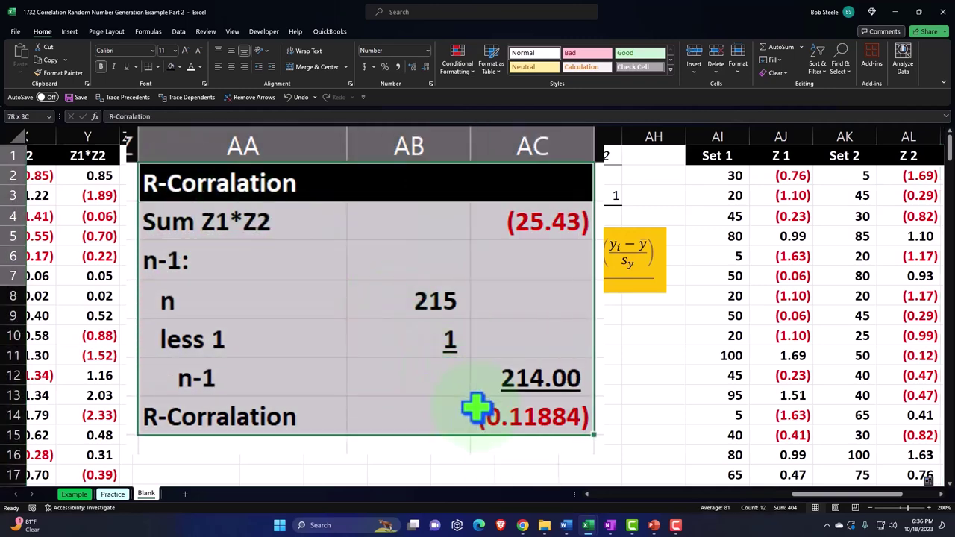
key(ctrl+c)
drag(802, 494, 841, 478)
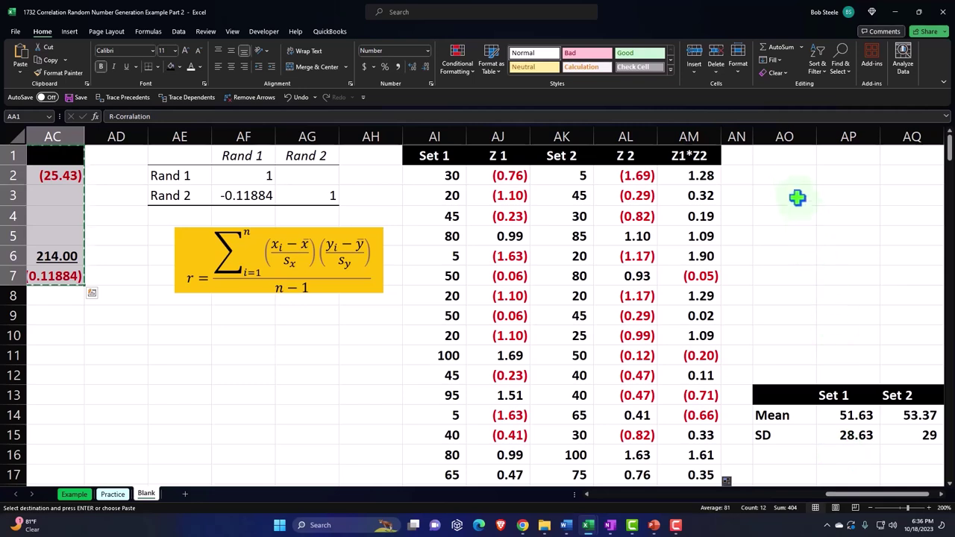
click(778, 155)
key(ctrl+v)
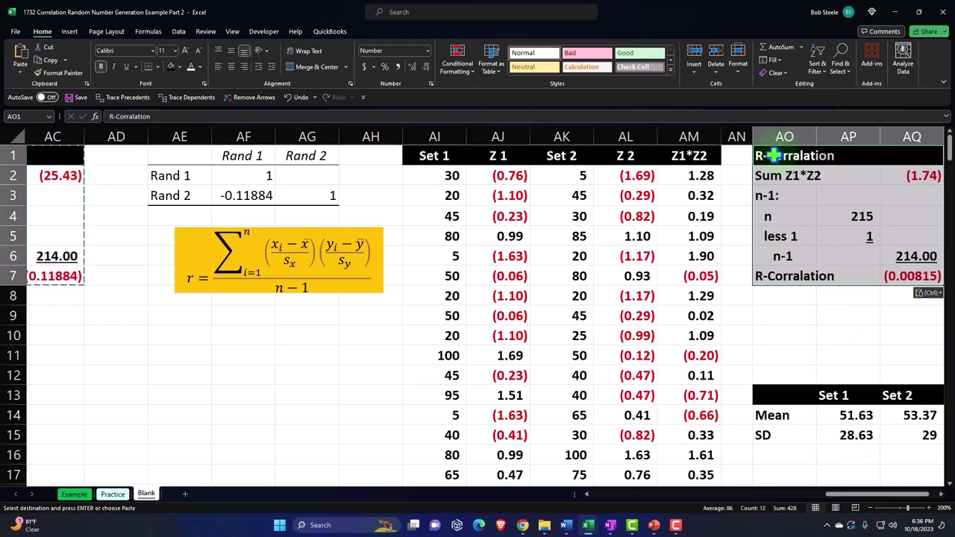
drag(869, 494, 878, 497)
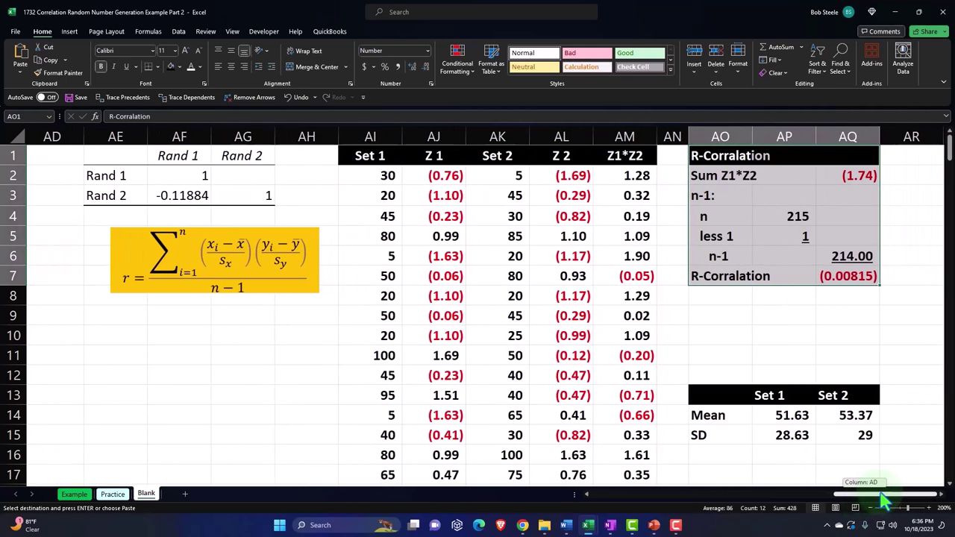
Set AQ2 to =SUM(AM2:AM216), the sum of the Z1*Z2 products.
double_click(851, 175)
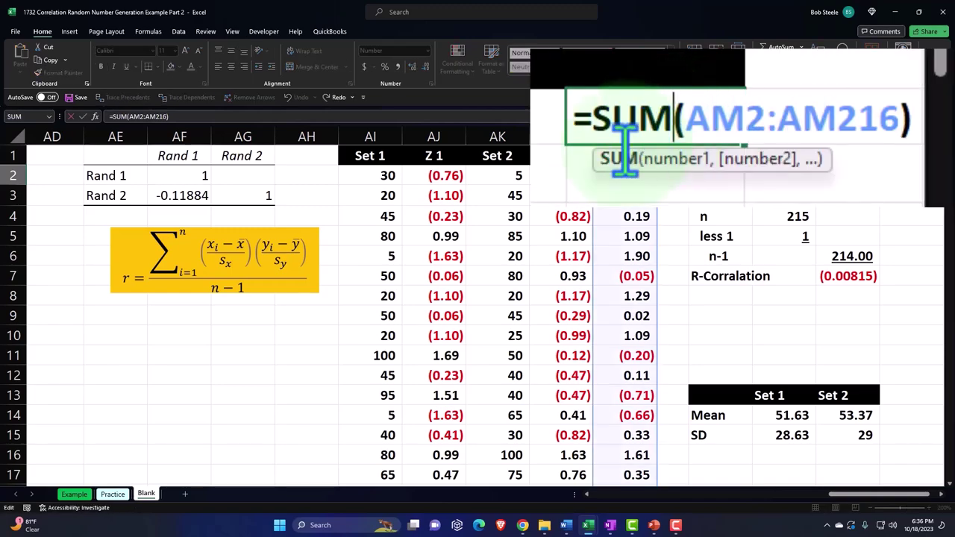
scroll(753, 303, down, 5)
scroll(752, 303, down, 4)
scroll(753, 311, down, 13)
scroll(755, 320, down, 13)
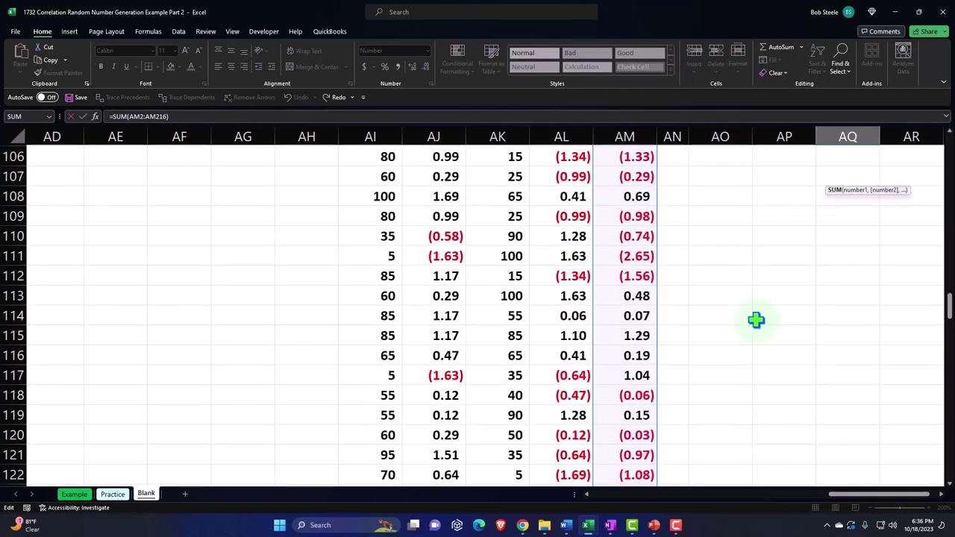
scroll(759, 328, down, 14)
scroll(763, 340, down, 12)
scroll(766, 345, down, 8)
scroll(767, 346, down, 1)
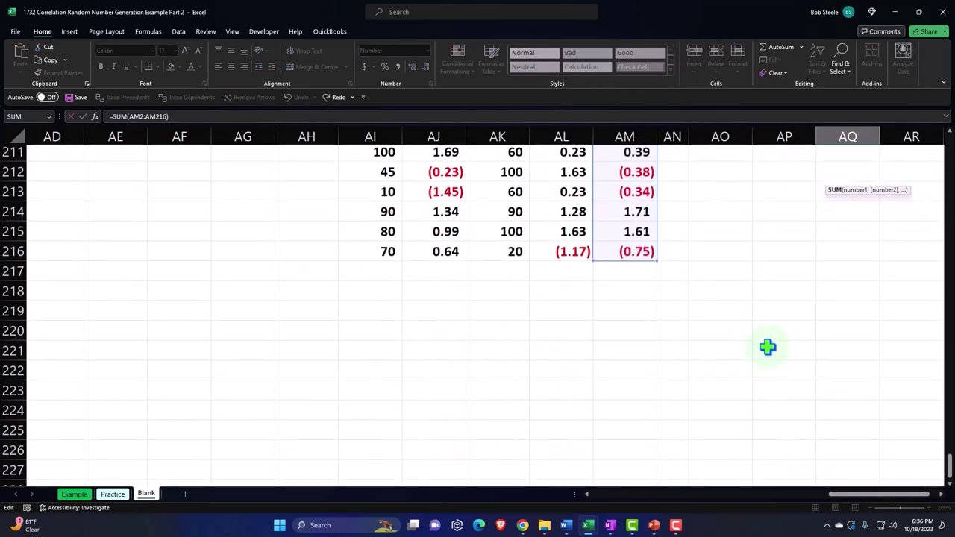
drag(949, 463, 923, 137)
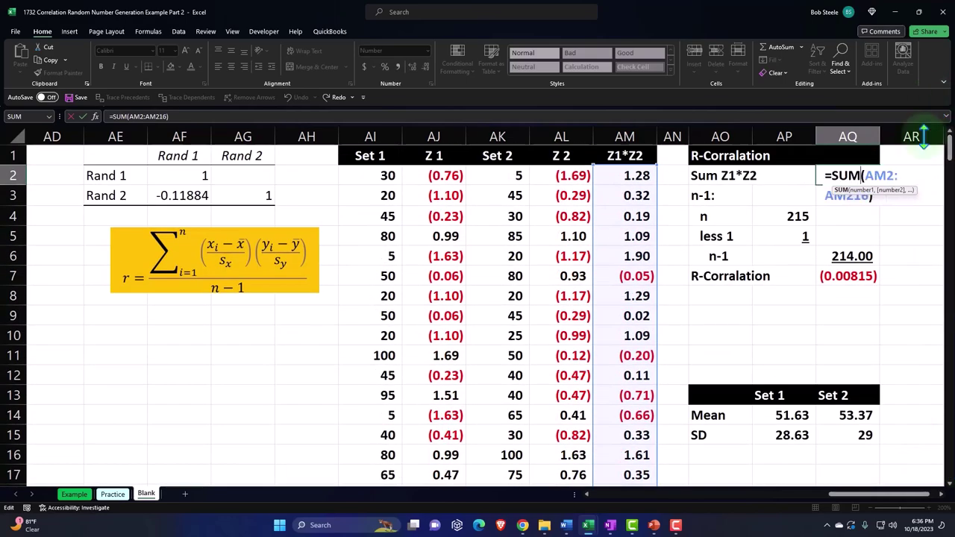
key(Return)
Set n to =COUNT(AL2:AL216), n-1 to =AP4-AP5, and correlation to =AQ2/AQ6, giving (0.00815).
click(792, 215)
text(=COUNT(AL2:AL216))
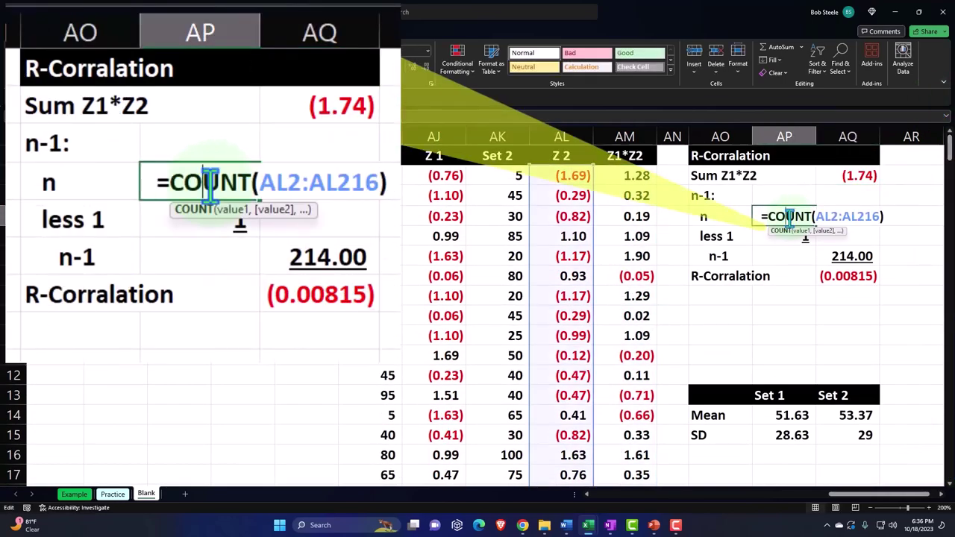
key(Return)
click(839, 256)
text(=AP4-AP5)
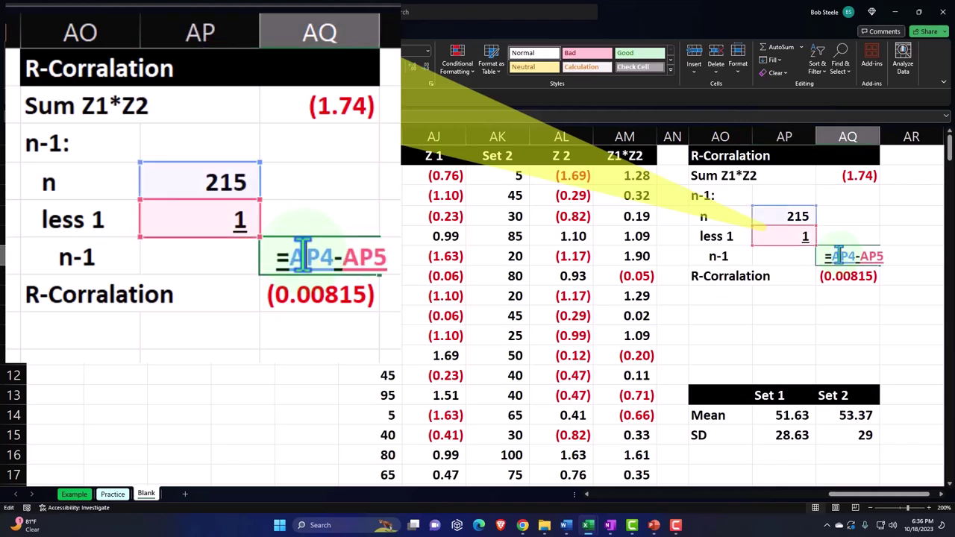
key(Return)
key(Delete)
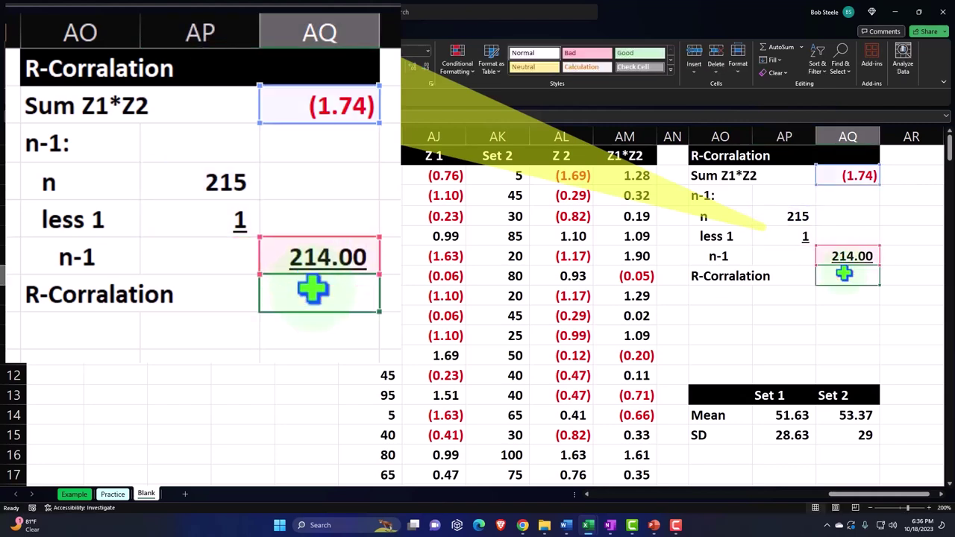
text(=AQ2/AQ6)
key(Return)
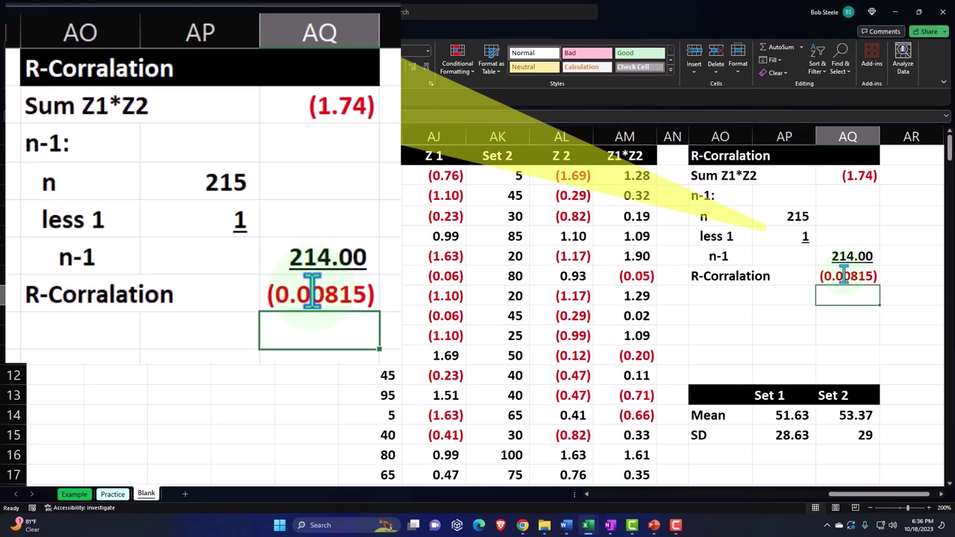
key(Left)
key(Left)
key(Left)
key(Left)
key(Left)
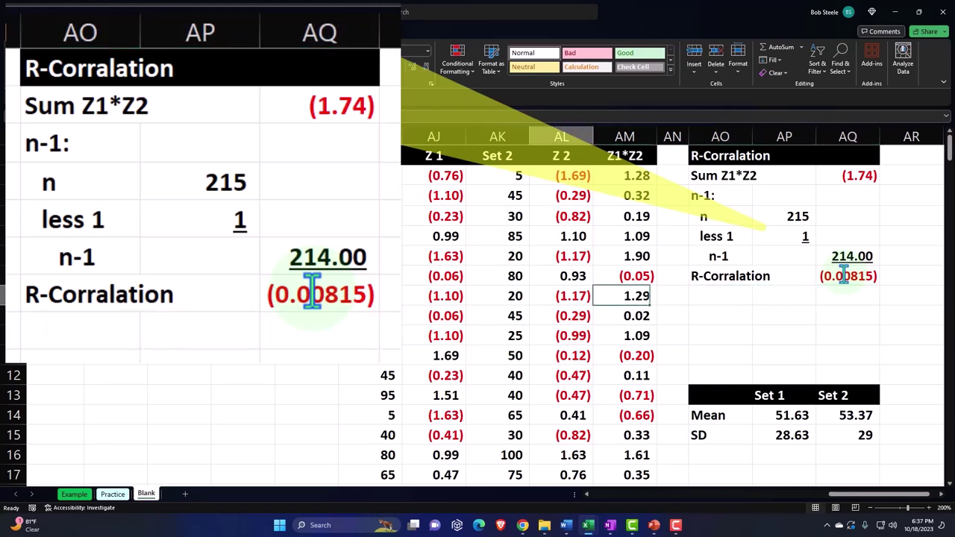
key(Left)
key(Left)
key(Left)
key(Left)
key(Left)
key(Left)
key(Left)
key(Left)
key(Left)
key(Left)
key(Left)
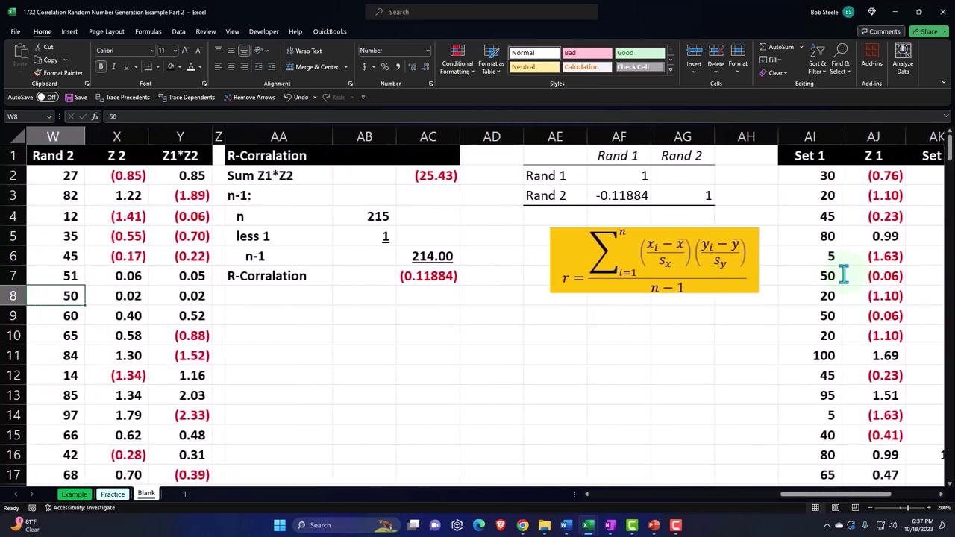
key(Left)
key(Left)
key(Left)
Start a Data Analysis Correlation with the Set 1 and Set 2 columns through row 216 as input.
key(Left)
key(Left)
key(Left)
key(Left)
key(Left)
key(Left)
key(Left)
key(Left)
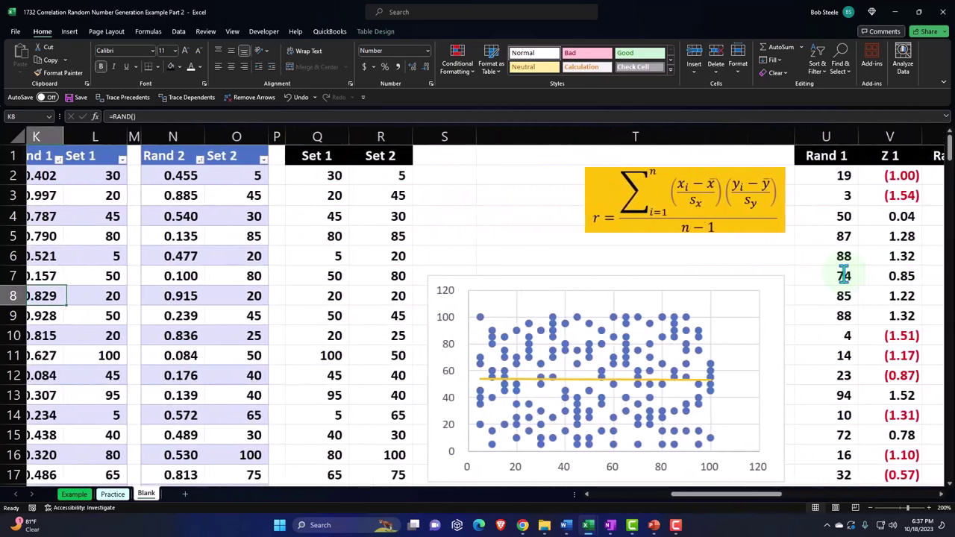
key(Left)
key(Left)
key(Left)
click(769, 211)
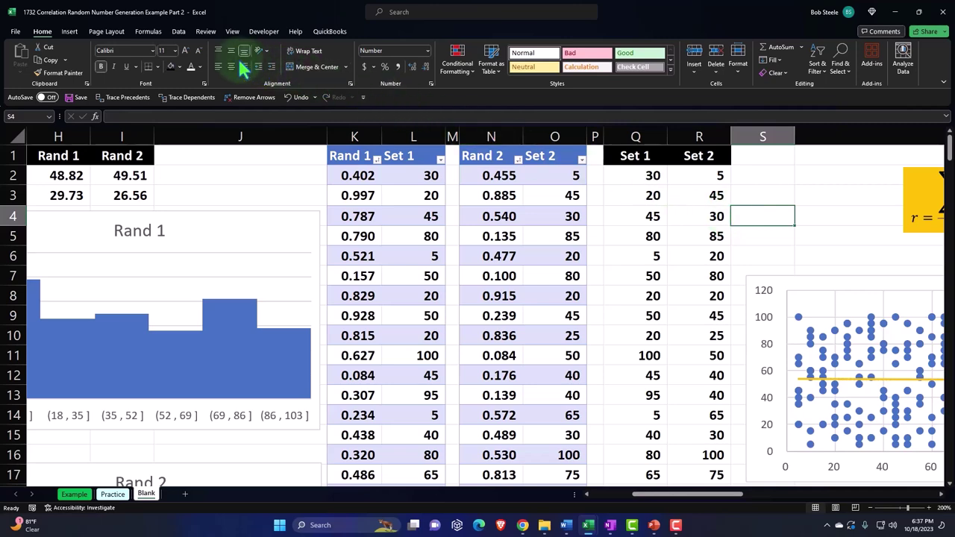
click(180, 32)
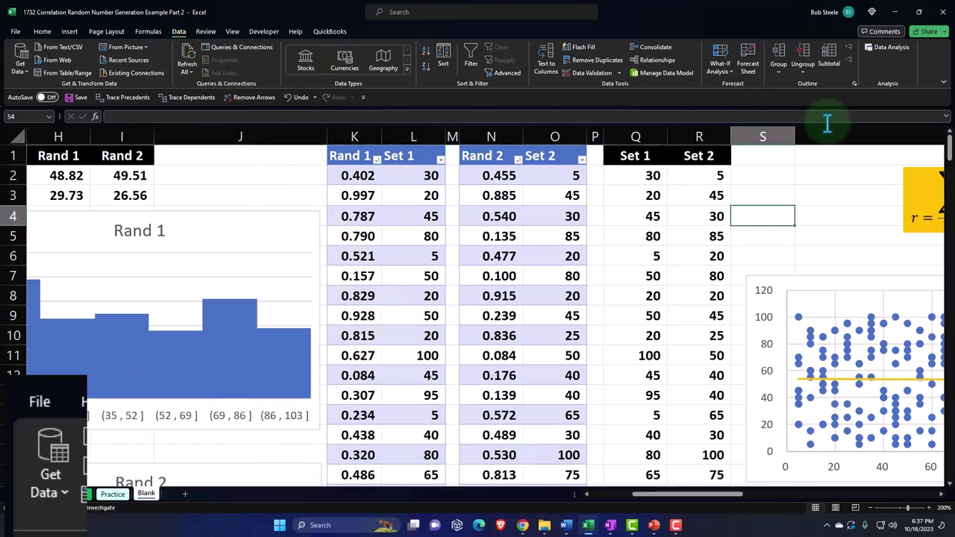
click(899, 47)
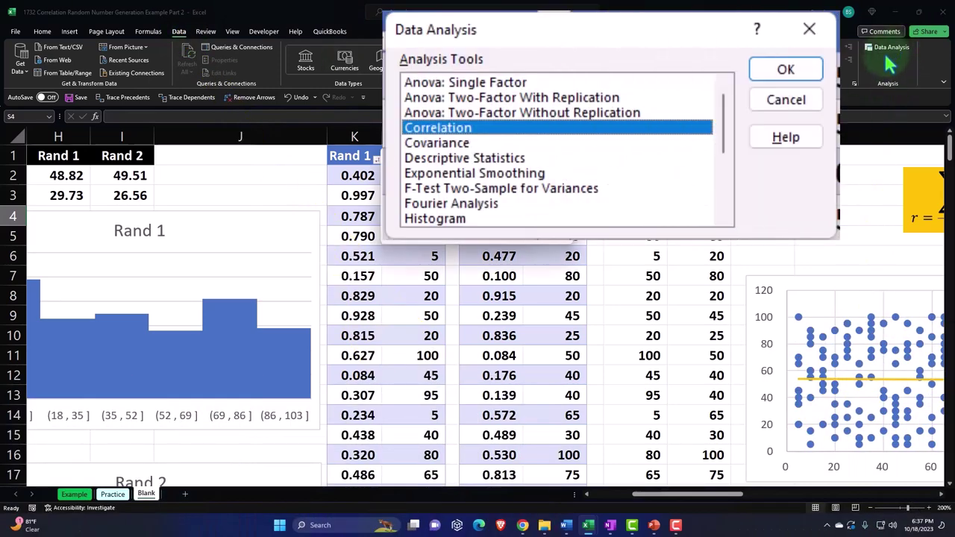
click(784, 70)
click(701, 57)
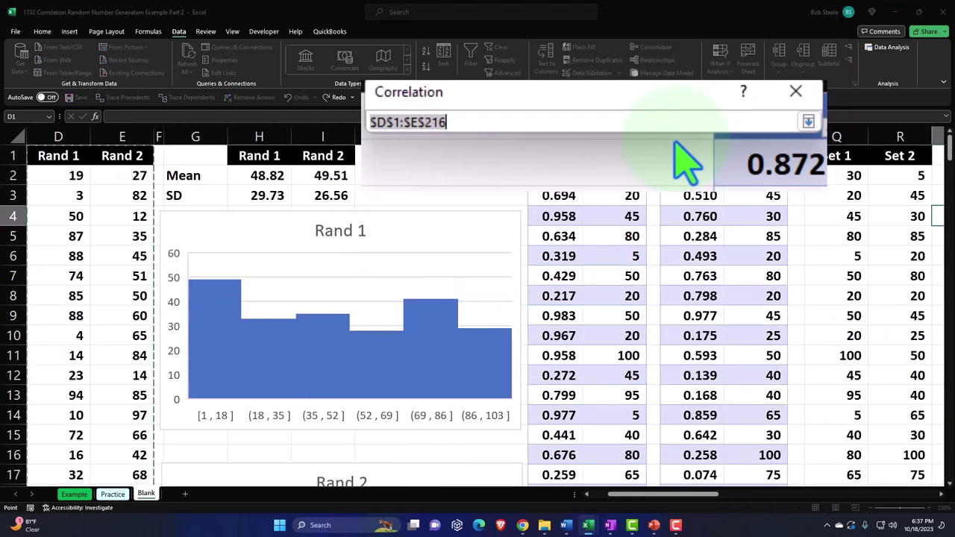
click(659, 196)
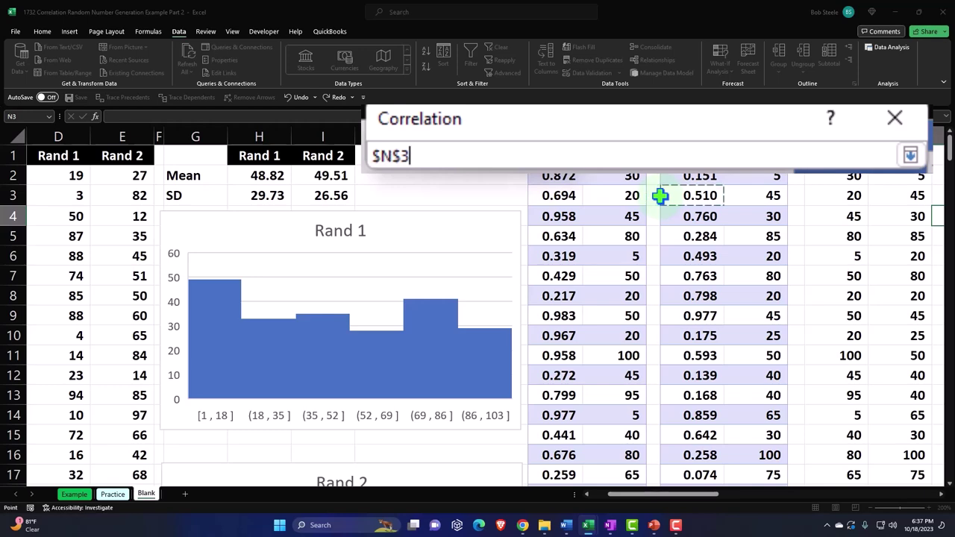
key(Right)
key(Right)
key(Right)
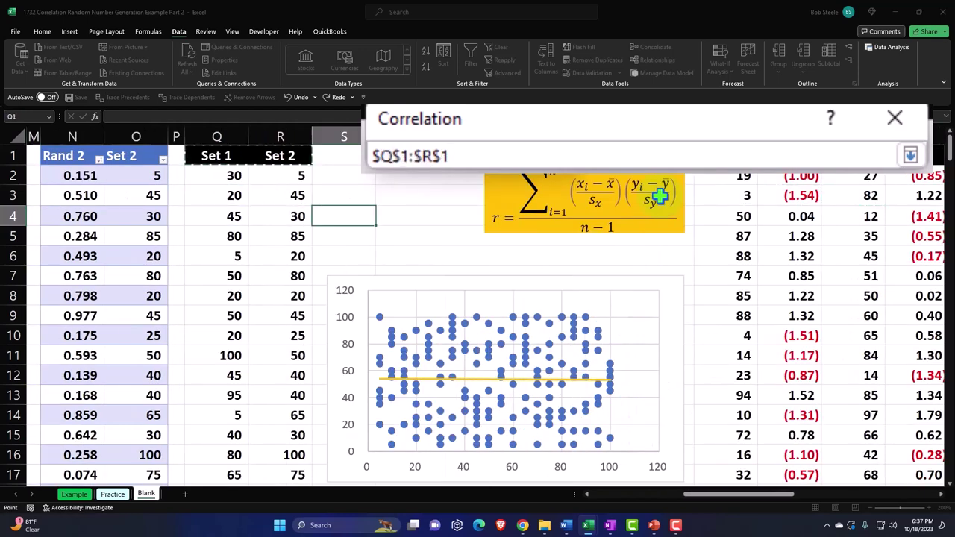
key(ctrl+shift+Down)
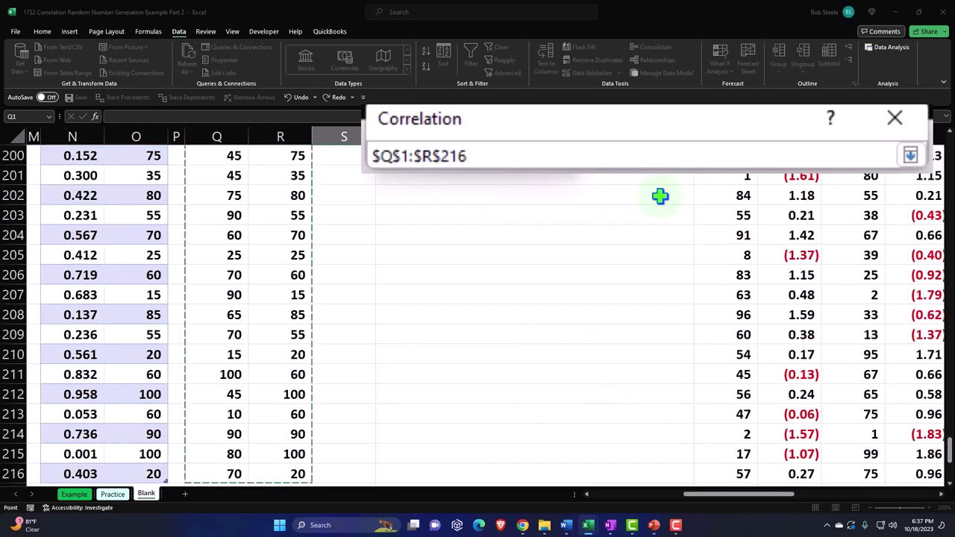
click(908, 155)
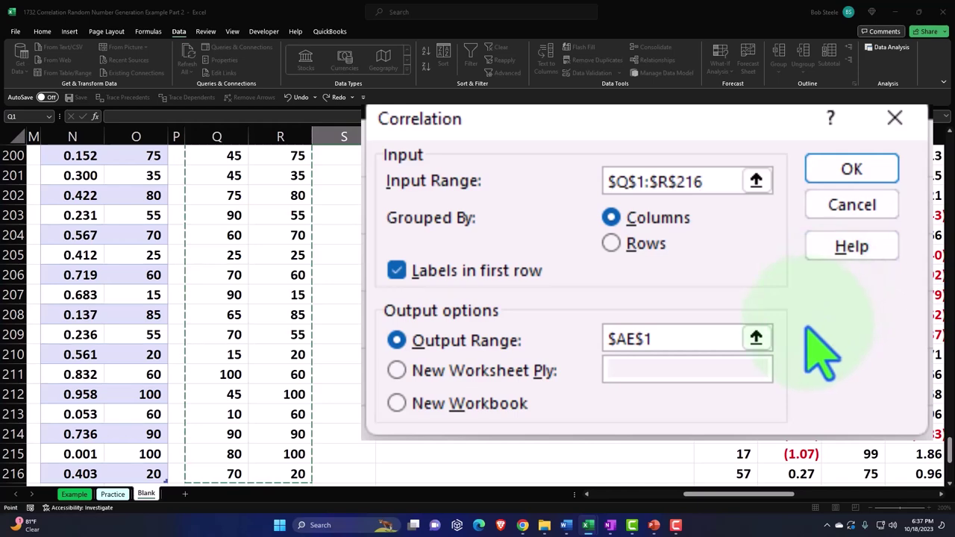
Output the correlation table at AS1, giving a Set 1/Set 2 coefficient of -0.00815.
click(756, 338)
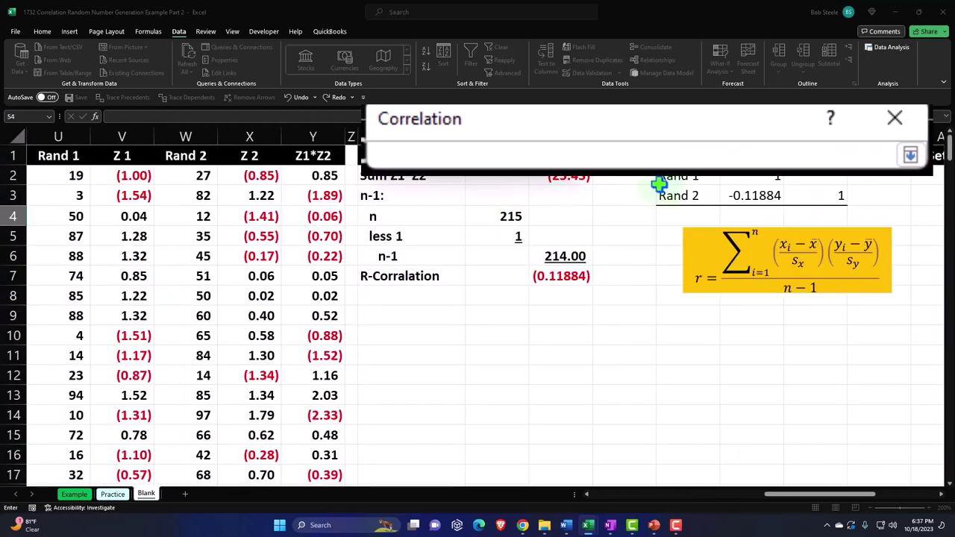
key(Right)
key(Right)
key(Right)
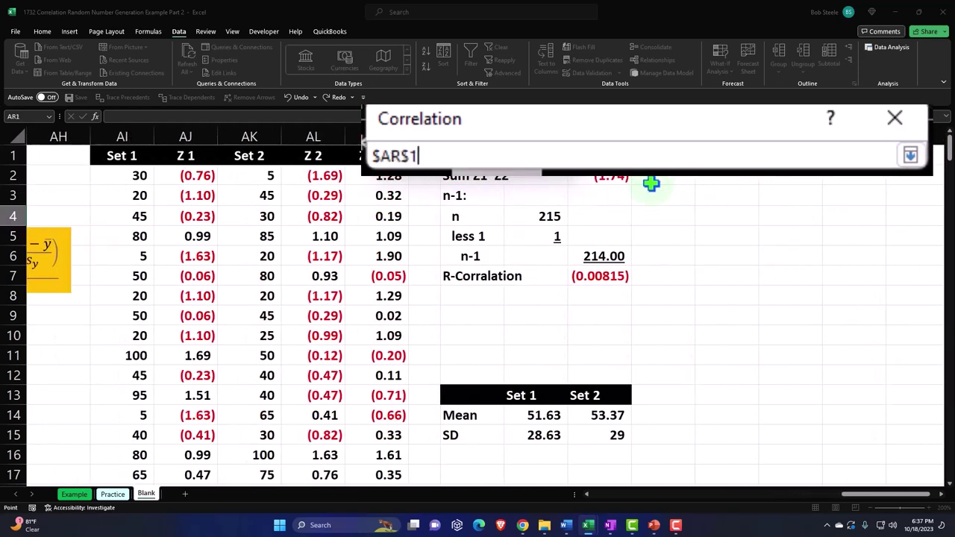
click(912, 155)
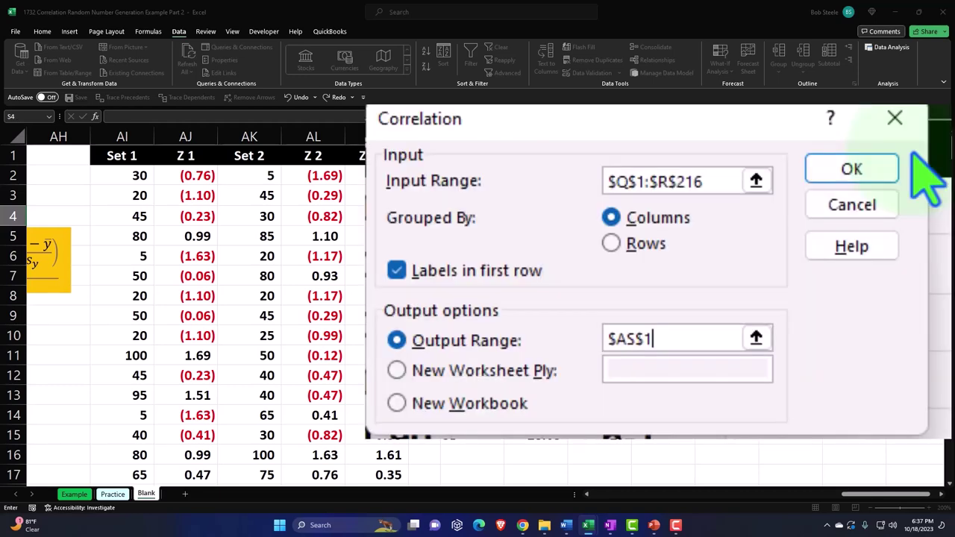
click(848, 177)
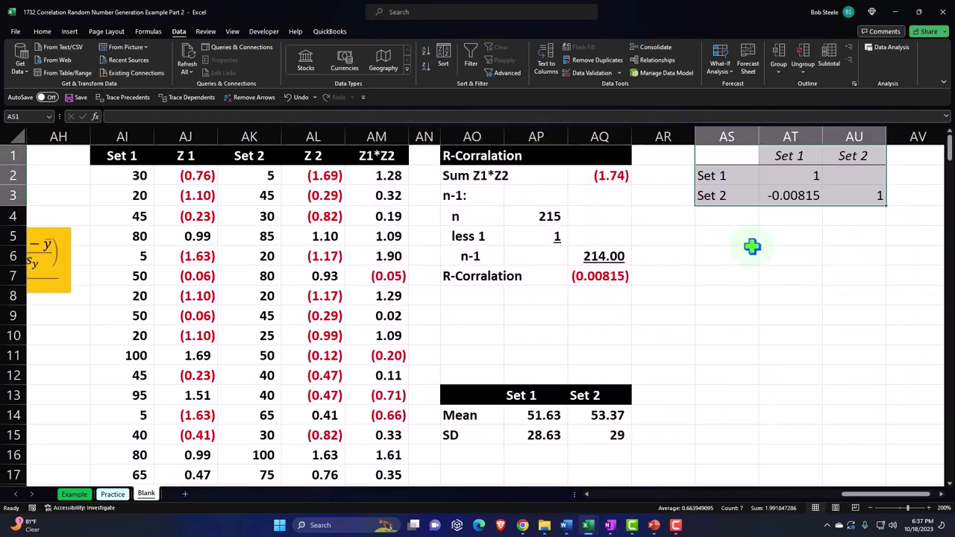
click(790, 195)
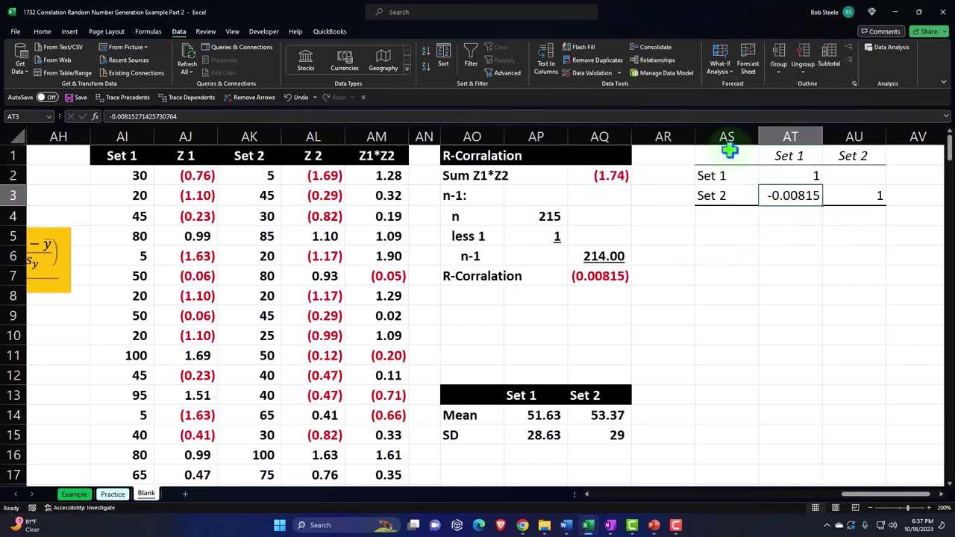
drag(730, 150, 827, 151)
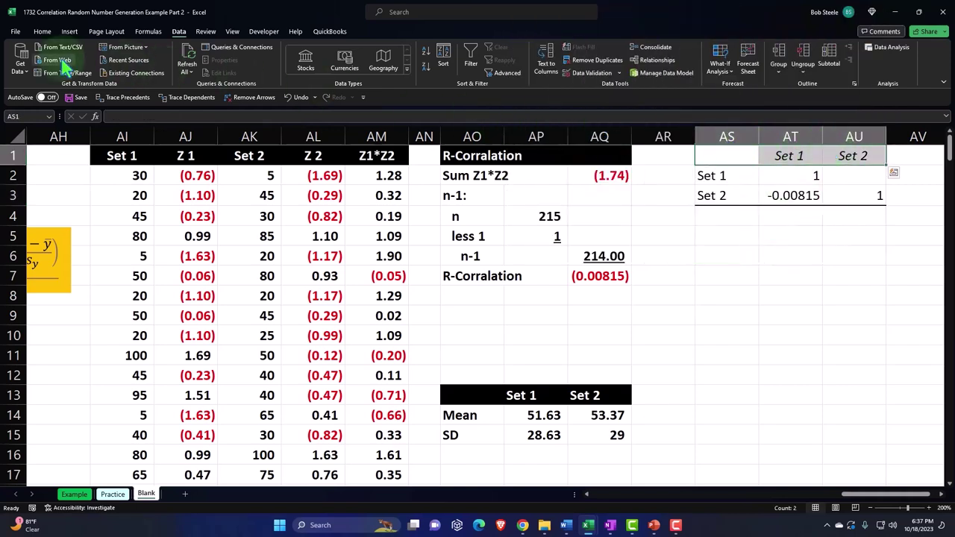
Give the correlation table's header row a black fill with white text.
click(42, 32)
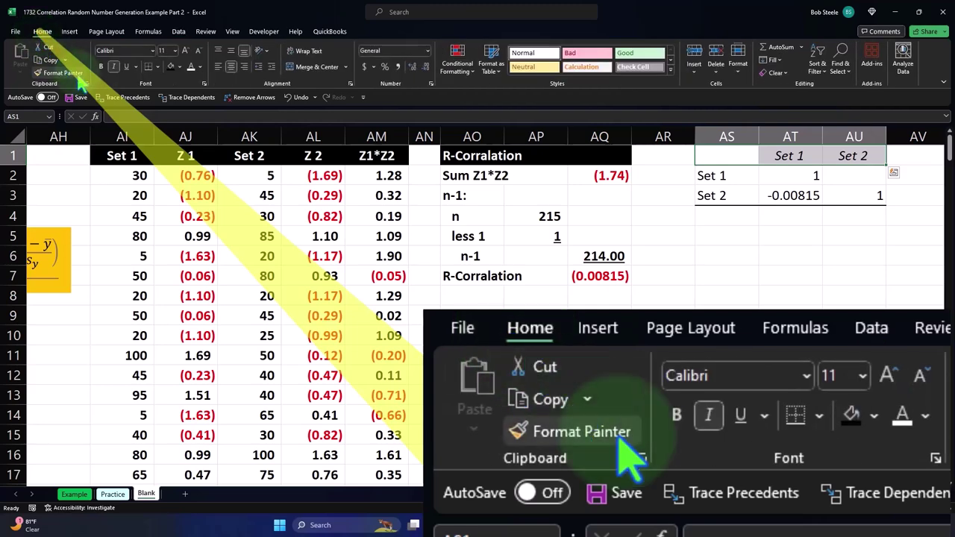
click(171, 65)
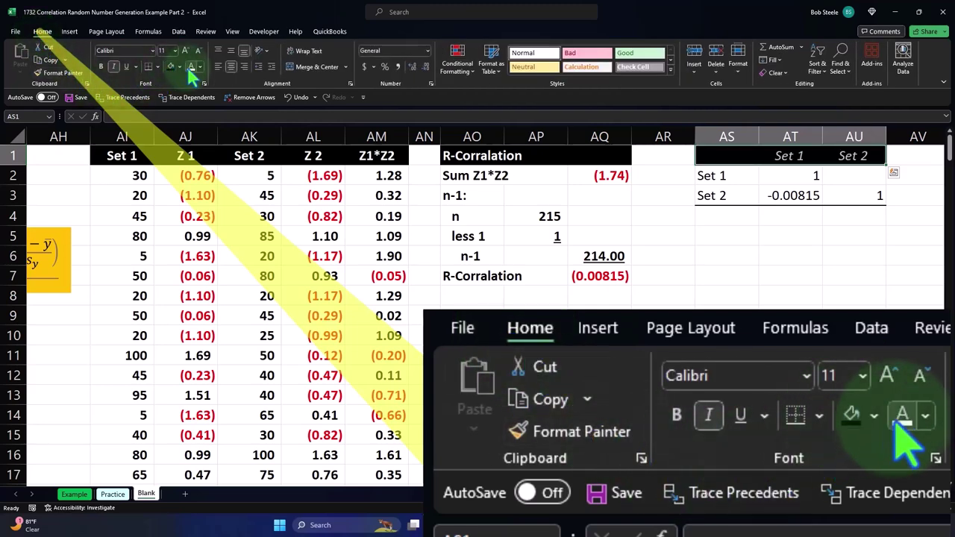
click(191, 66)
click(738, 239)
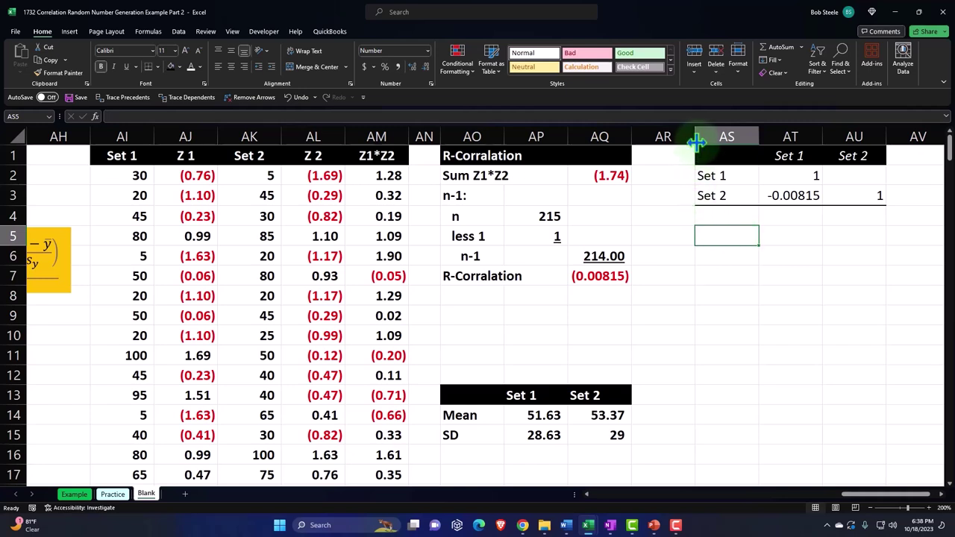
Narrow columns AR and AN into thin separators.
drag(696, 141, 651, 147)
drag(441, 139, 426, 139)
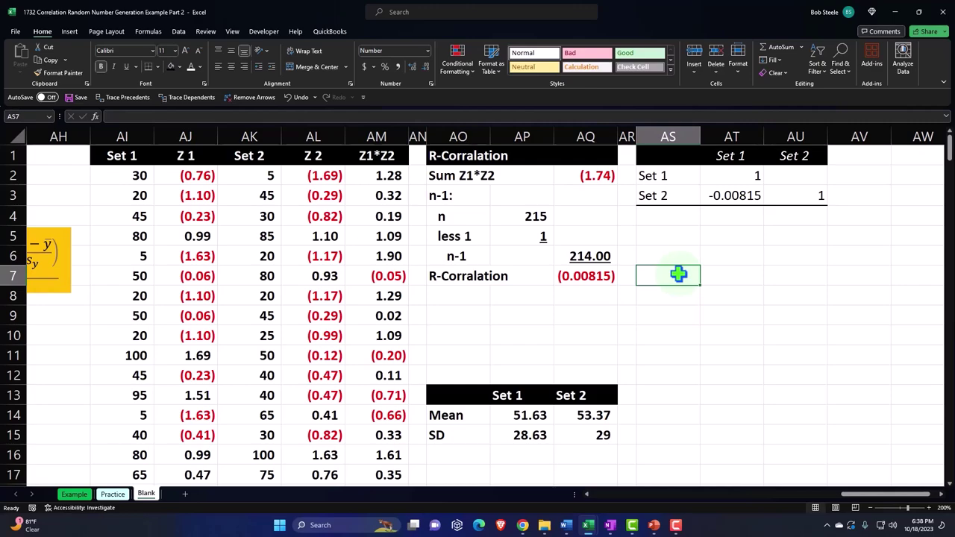
key(Home)
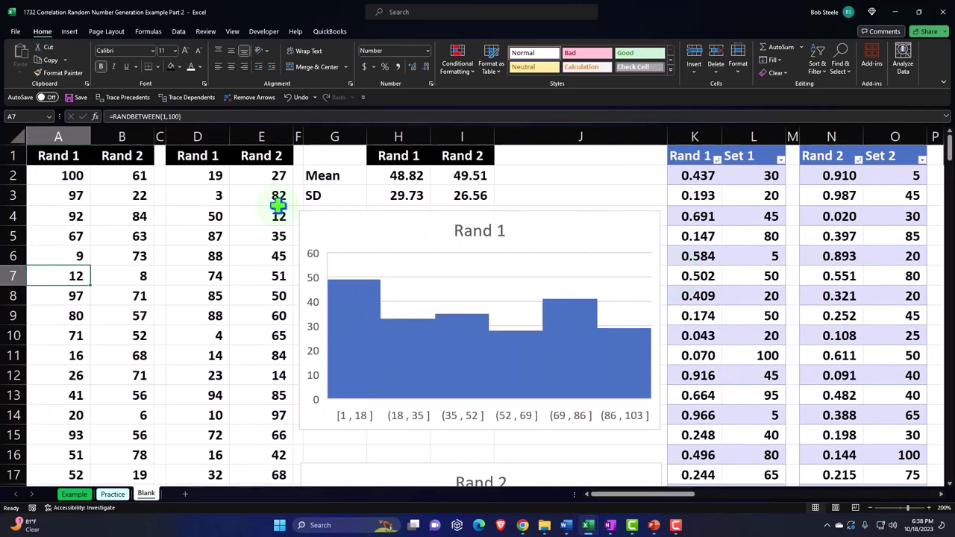
Give the Rand 1/Rand 2 data columns a custom light cyan fill and all borders.
click(75, 176)
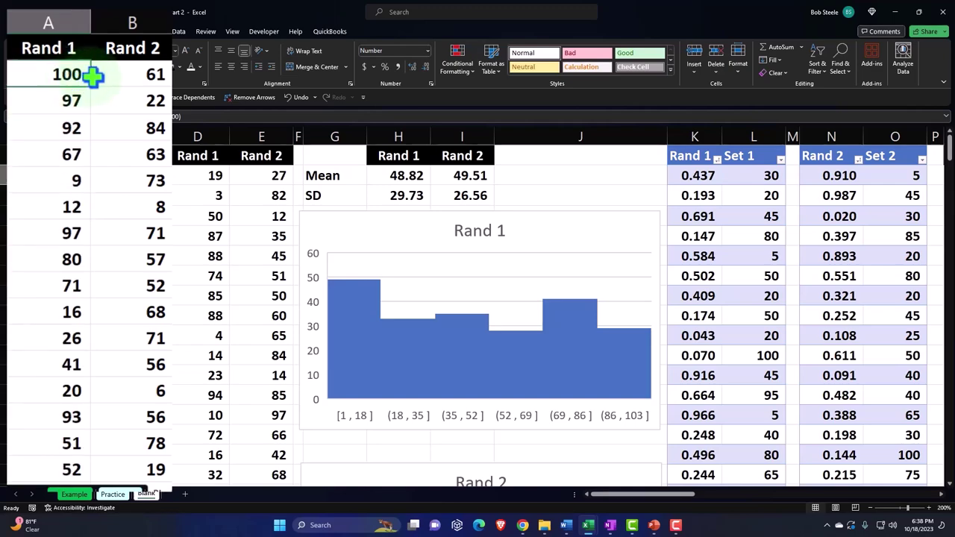
drag(92, 76, 96, 76)
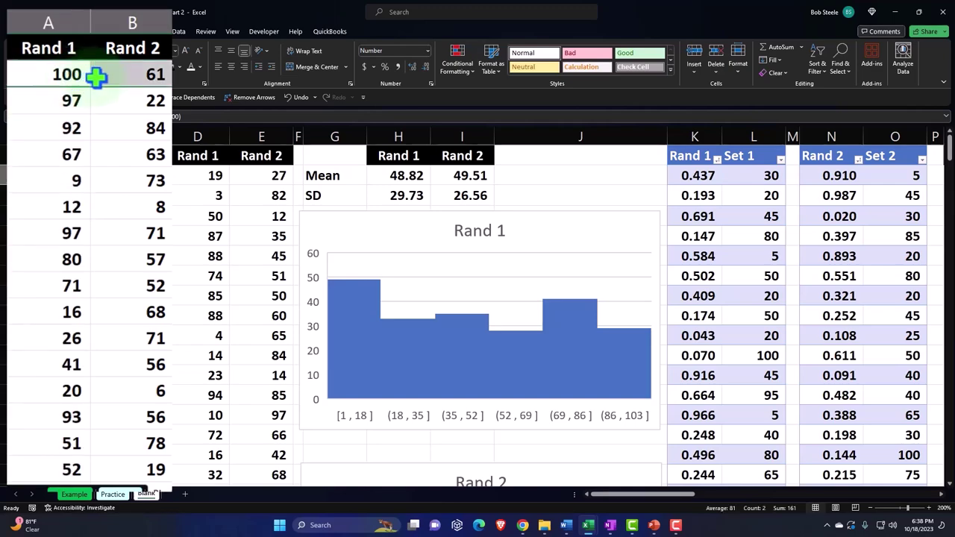
key(ctrl+shift+Down)
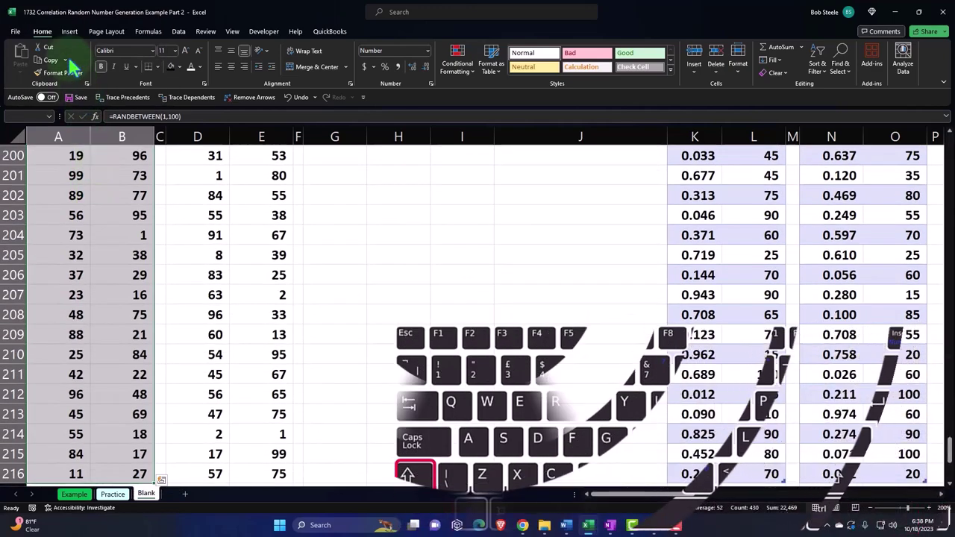
click(178, 66)
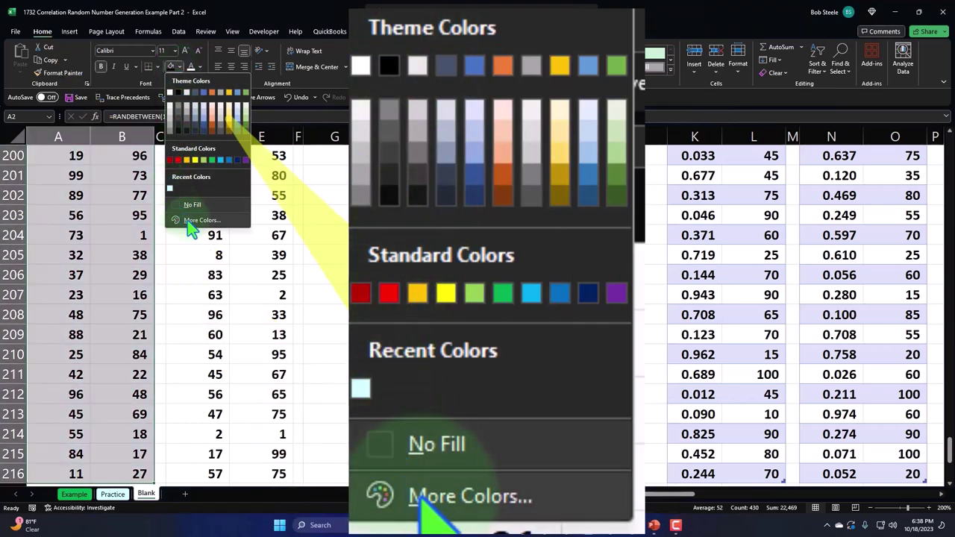
click(192, 220)
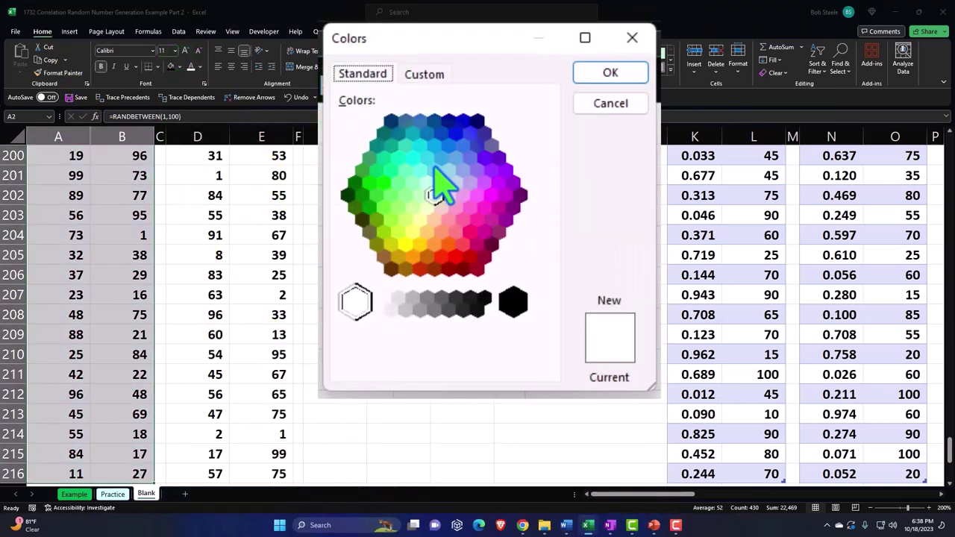
click(426, 181)
click(600, 75)
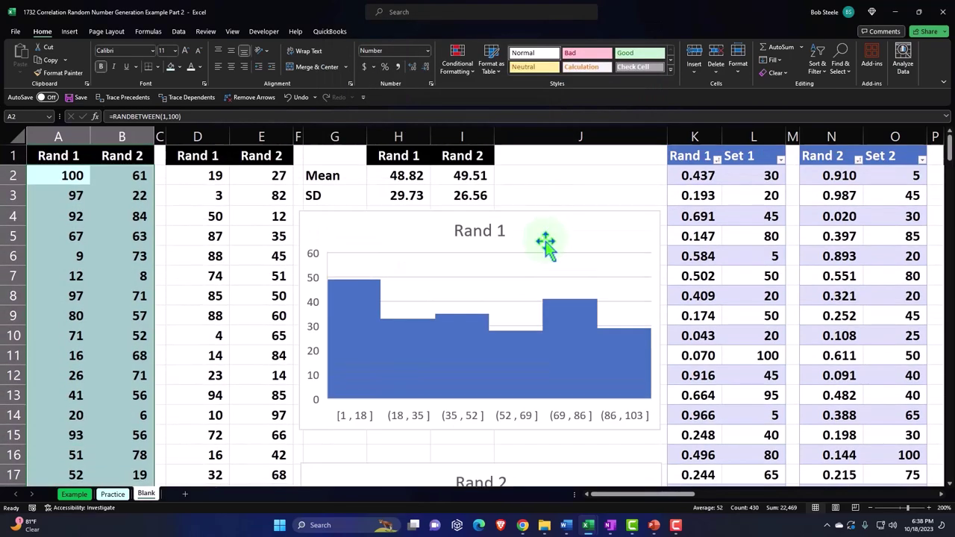
click(158, 68)
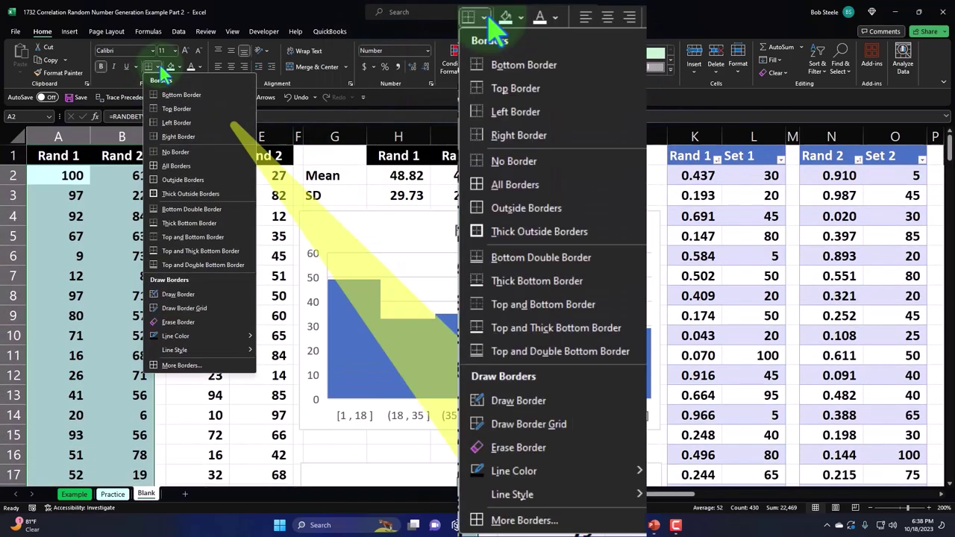
click(195, 173)
Shade columns D:E, the Mean/SD block and columns K:L (Rand 1/Set 1) light cyan.
drag(200, 170, 245, 174)
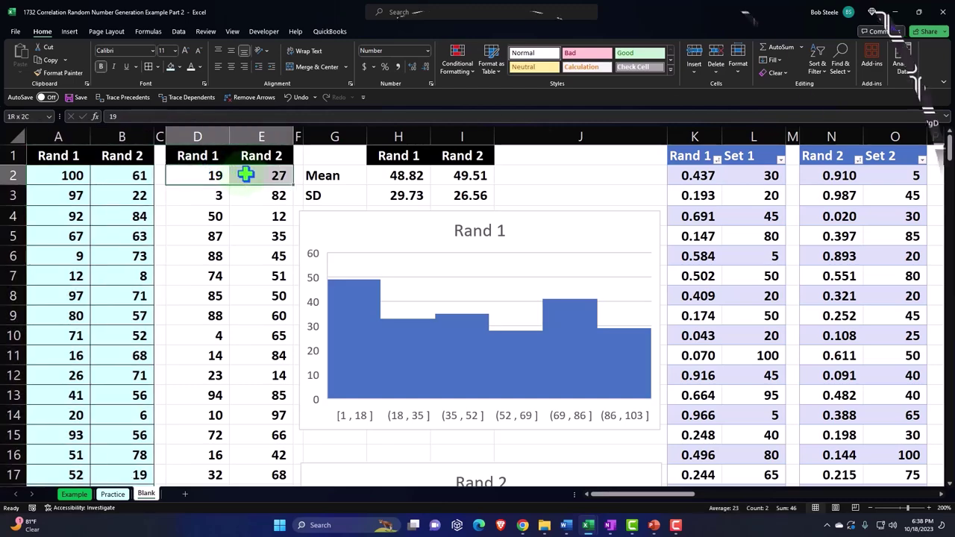
key(ctrl+shift+Down)
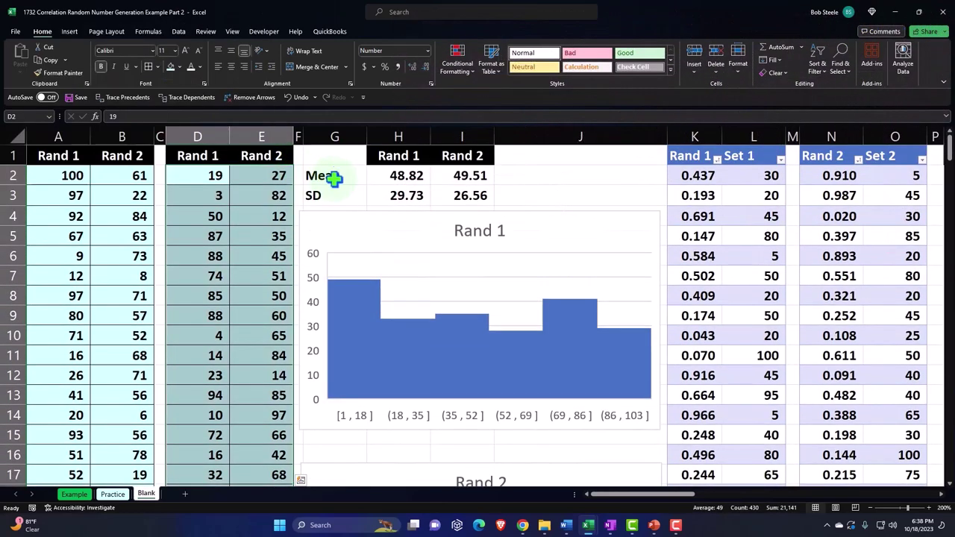
drag(334, 177, 458, 190)
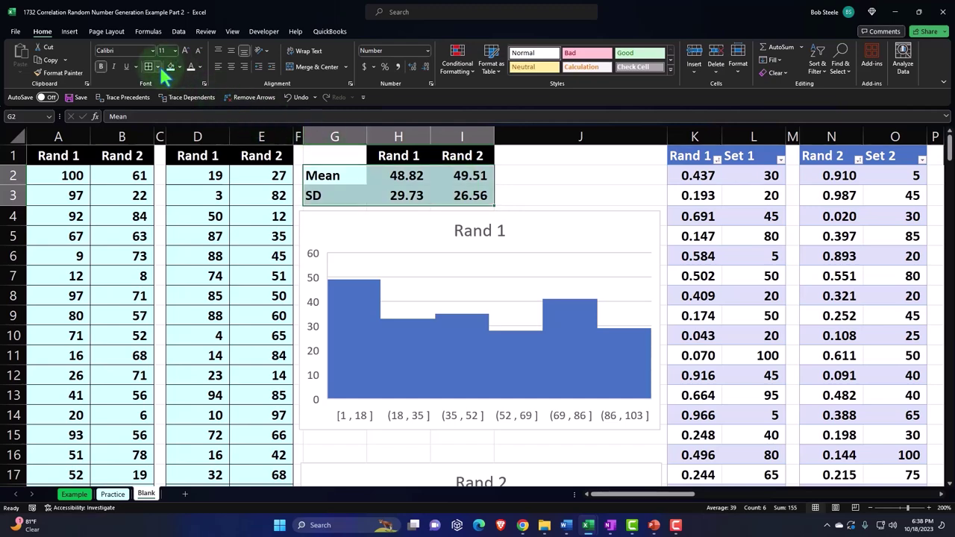
drag(705, 183, 747, 182)
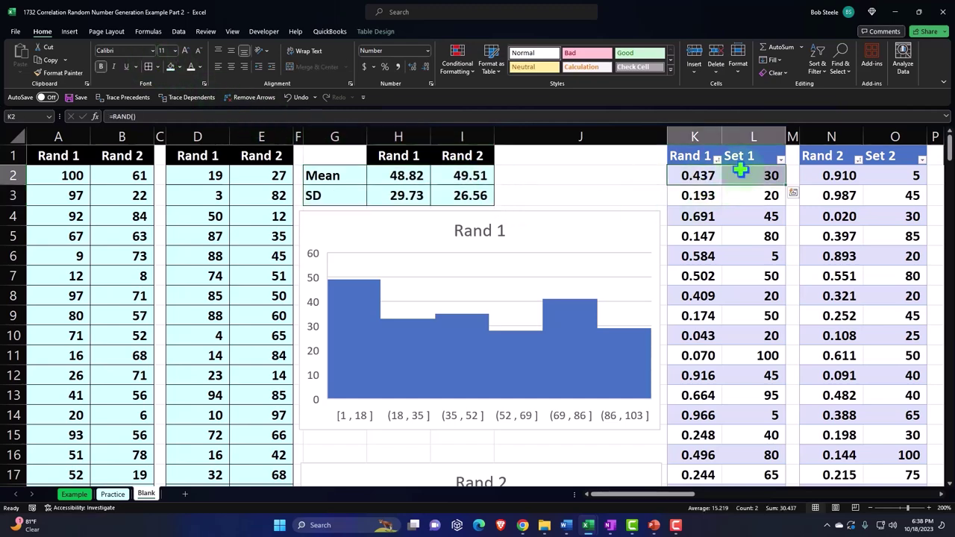
key(ctrl+shift+Down)
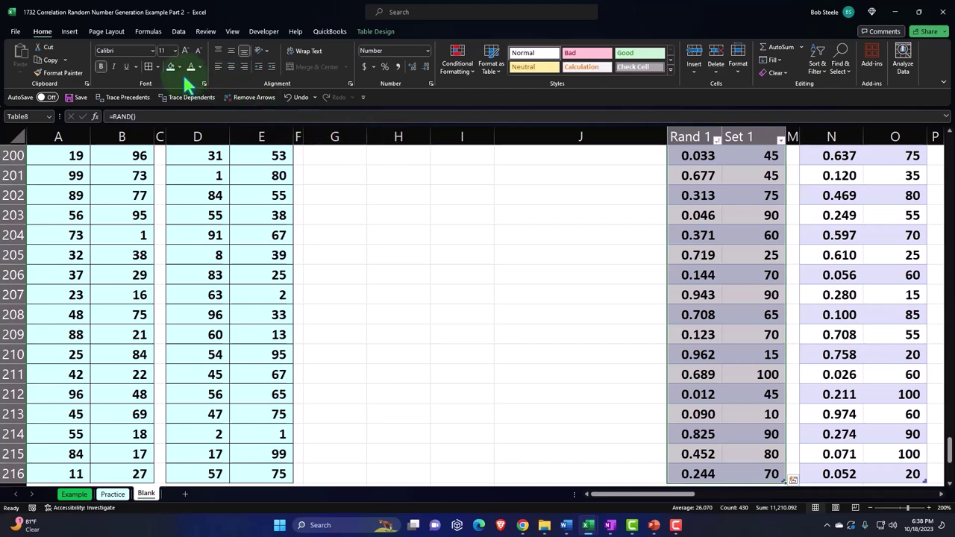
click(148, 66)
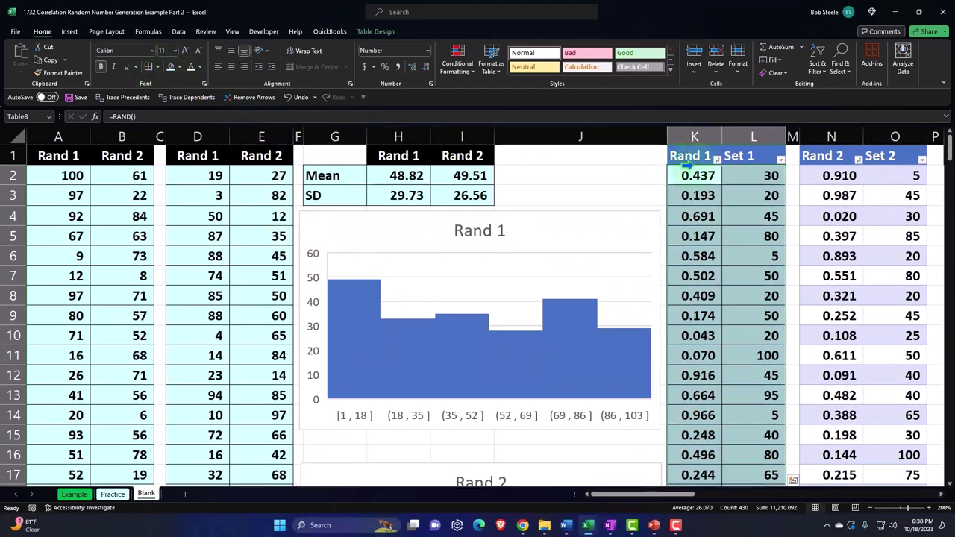
Give columns N:O (Rand 2/Set 2) light cyan fill and all borders.
drag(835, 179, 863, 178)
key(ctrl+shift+Down)
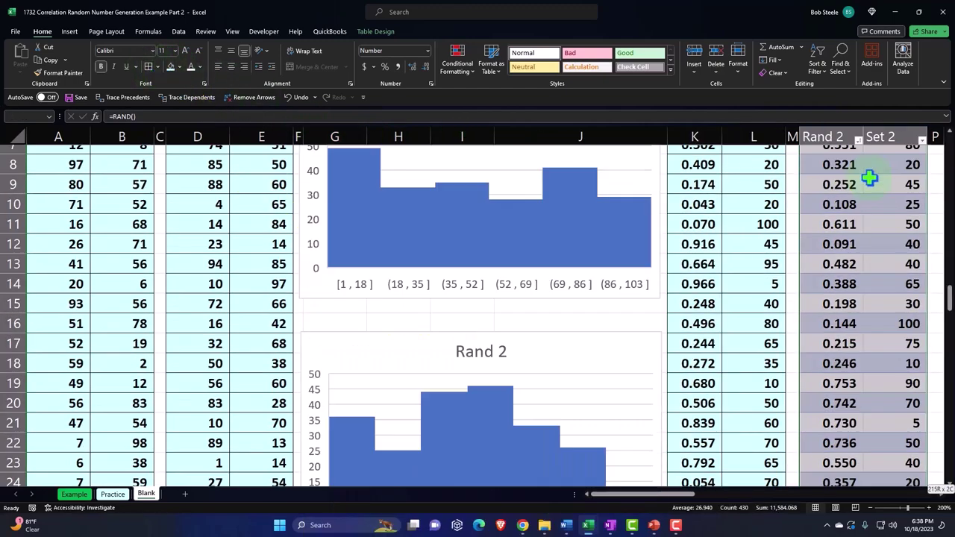
click(150, 68)
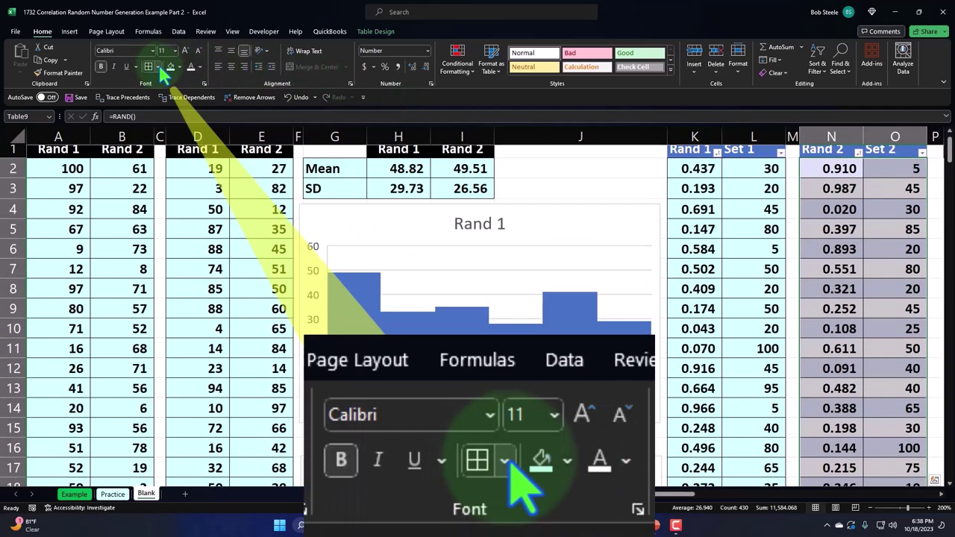
click(872, 218)
key(Right)
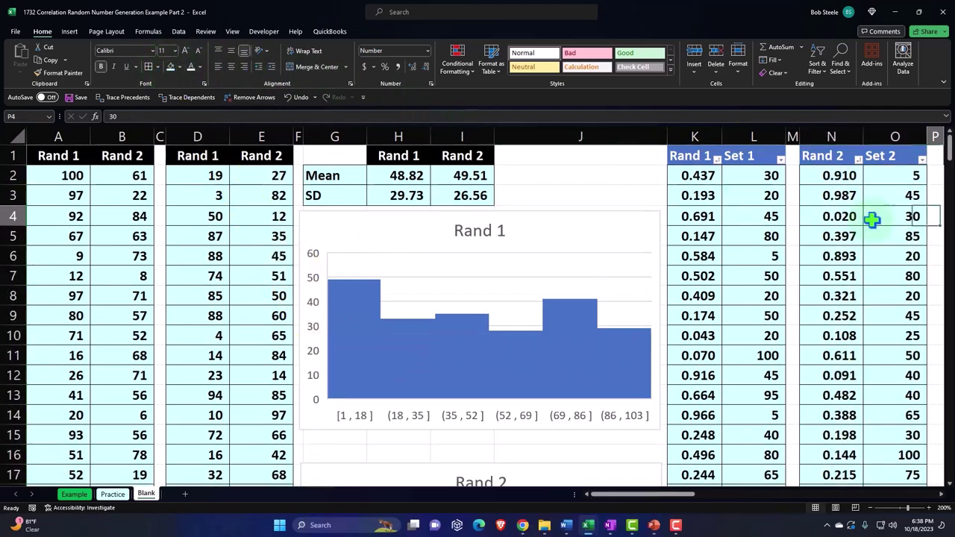
key(Right)
key(Right)
key(Right)
key(Right)
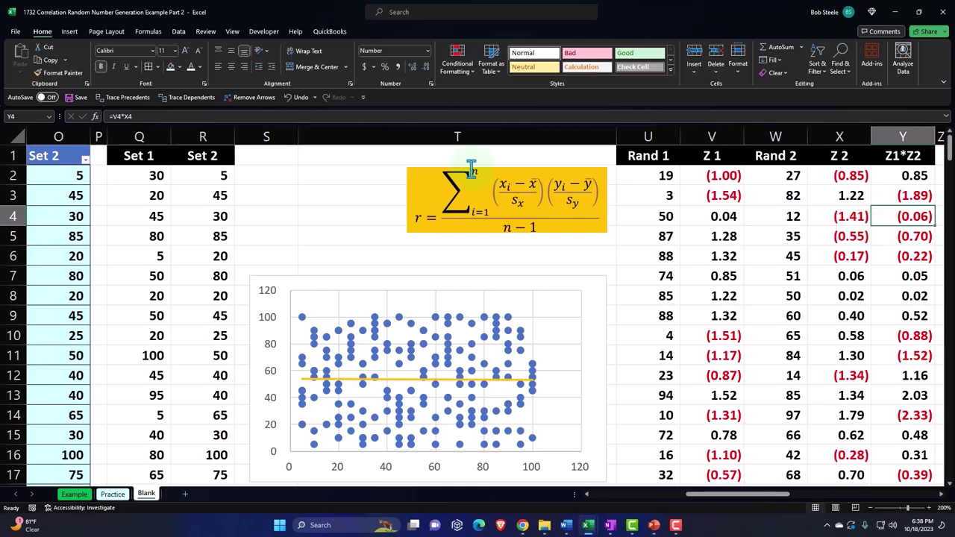
Give the Set 1/Set 2 copy in columns Q:R light cyan fill and all borders.
drag(147, 175, 172, 178)
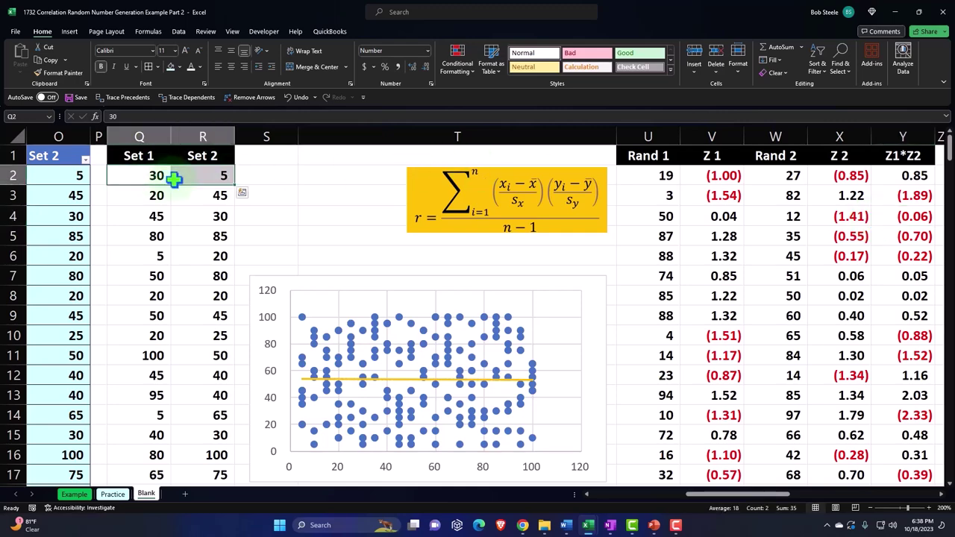
key(ctrl+shift+Down)
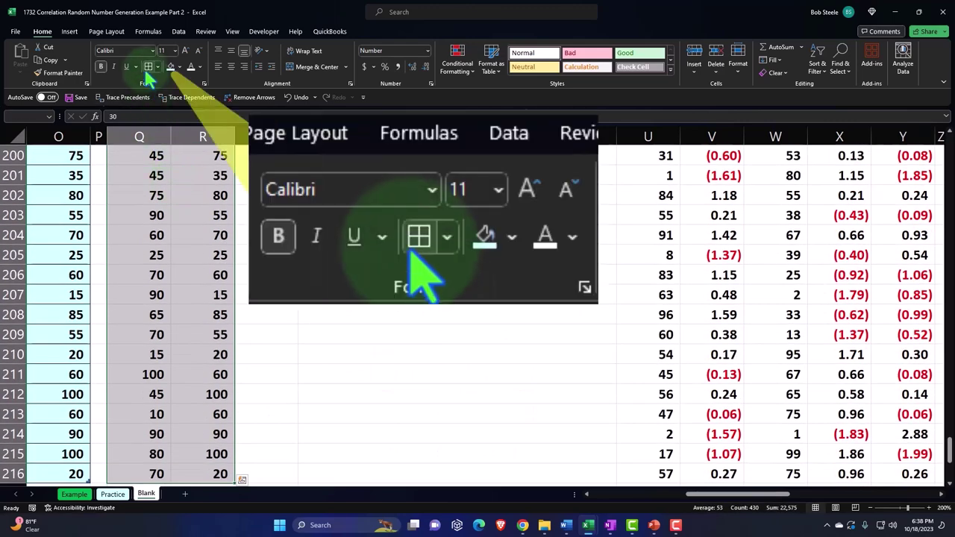
click(170, 66)
key(ctrl+BackSpace)
click(319, 222)
Fill the U-to-Y data block, down to the last row, light blue.
key(Right)
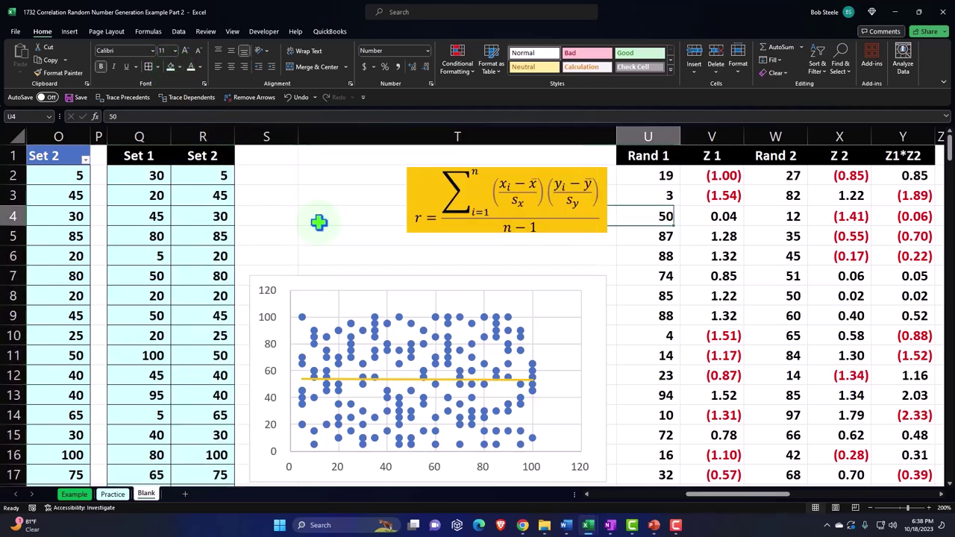
key(Right)
key(Right)
key(Right)
key(Right)
key(Right)
key(Left)
key(Up)
key(Up)
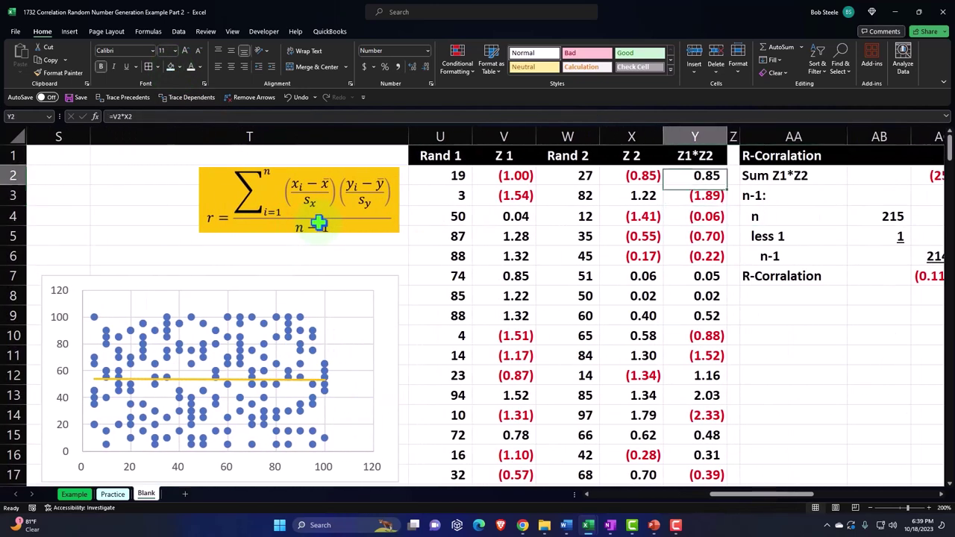
key(shift+Left)
key(shift+Left)
key(shift+Left)
key(shift+Left)
key(ctrl+shift+Down)
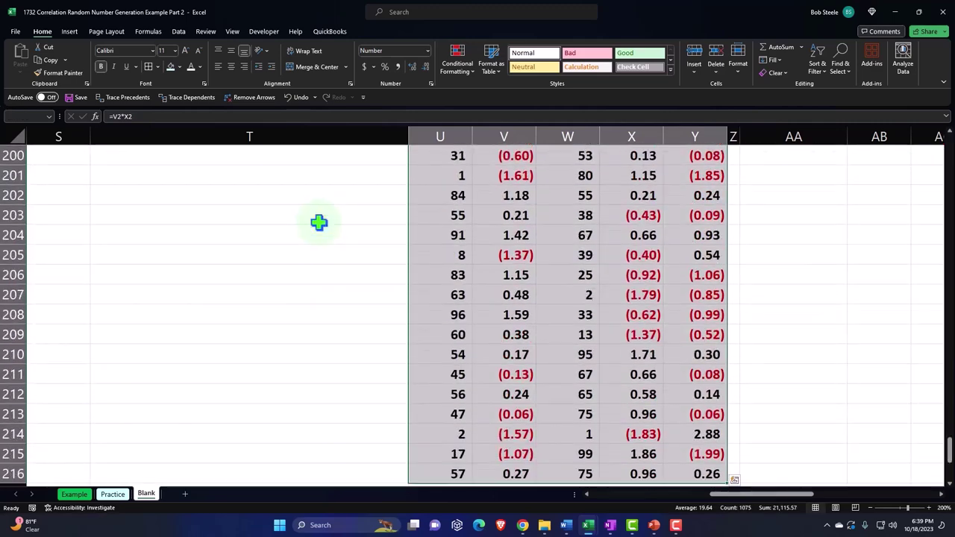
click(170, 67)
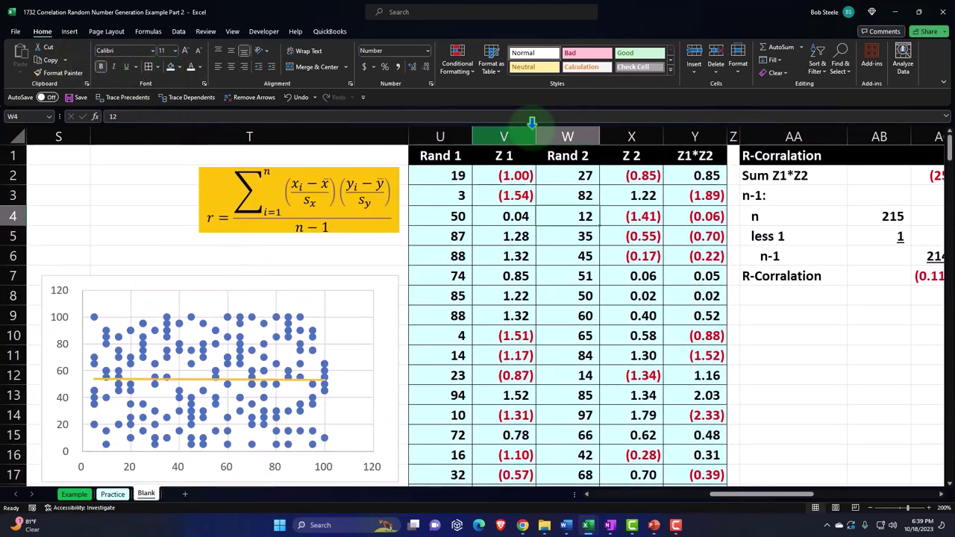
Fill the R-Corralation summary block, from Sum Z1*Z2 to the result row, light blue.
key(Up)
key(Left)
key(Left)
key(Up)
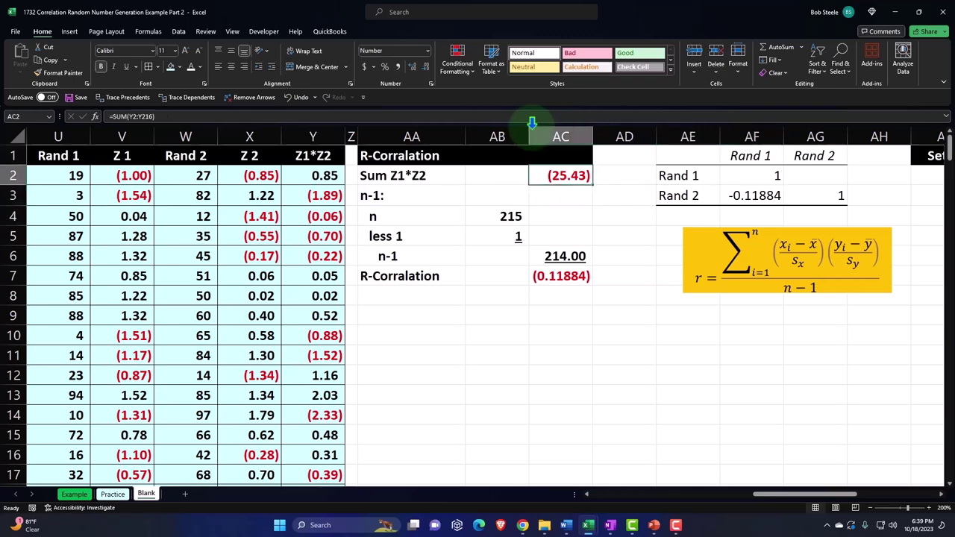
key(shift+Left)
key(shift+Left)
key(ctrl+shift+Down)
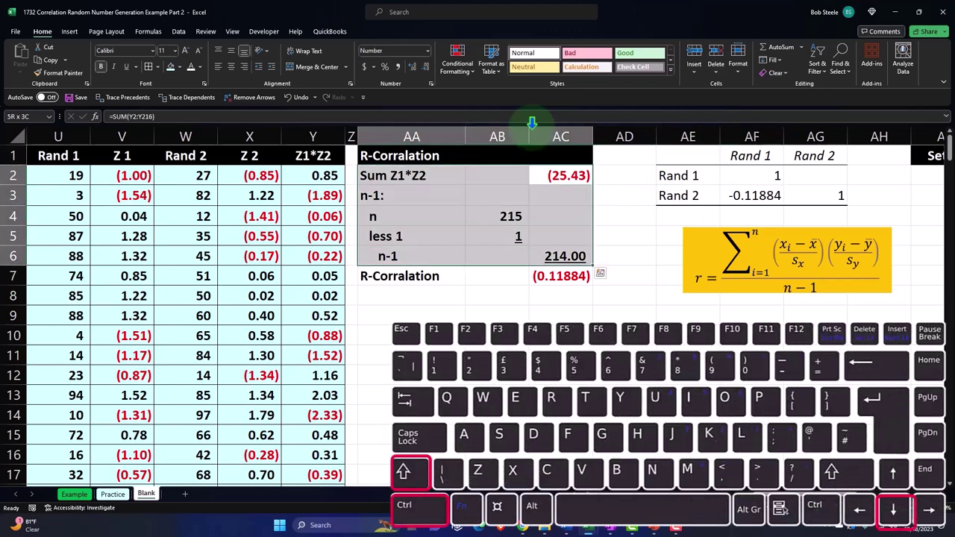
key(ctrl+shift+Down)
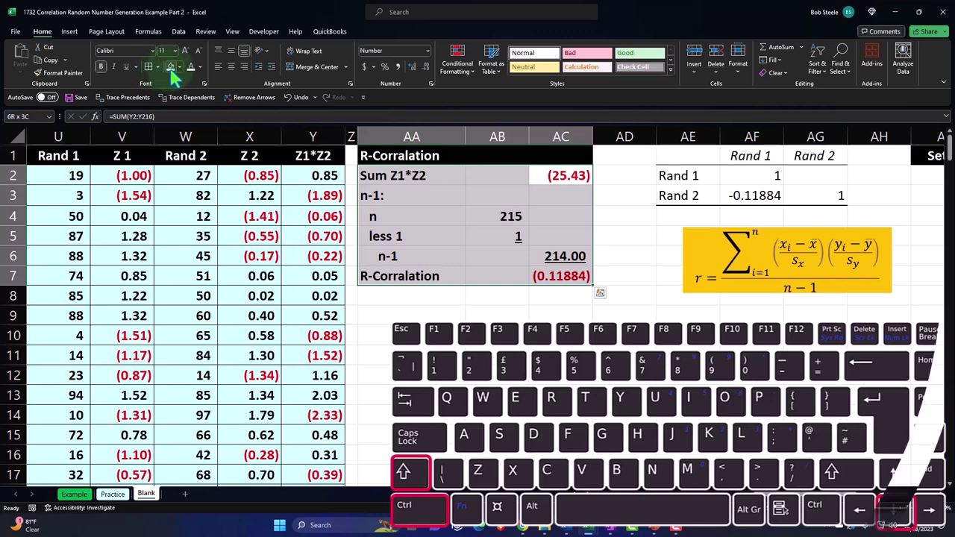
click(170, 66)
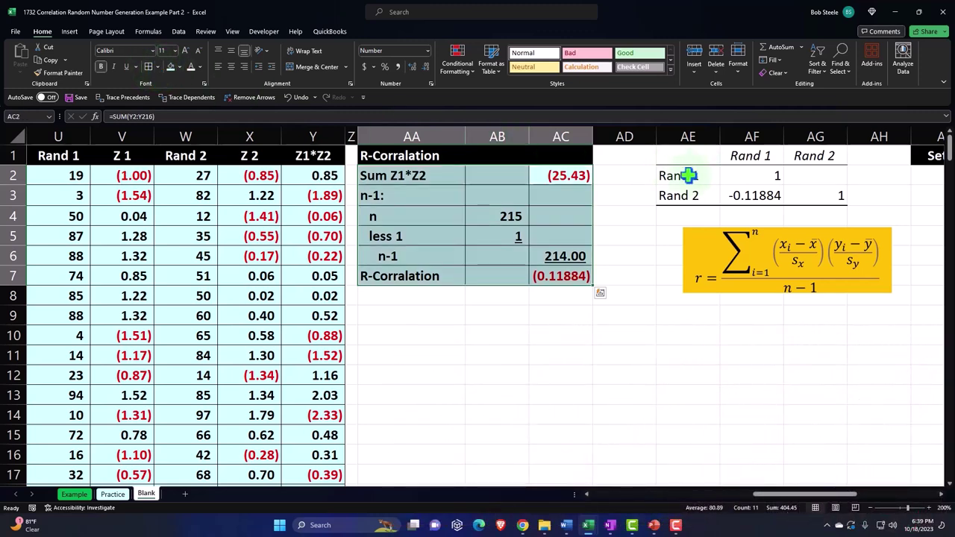
Make the Rand 1/Rand 2 header row fill black.
drag(692, 176, 828, 195)
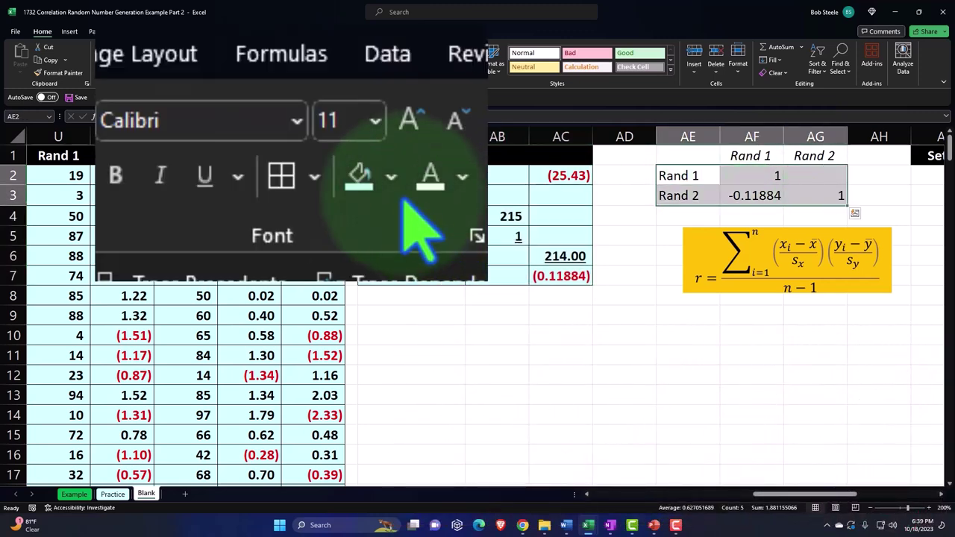
drag(672, 155, 801, 153)
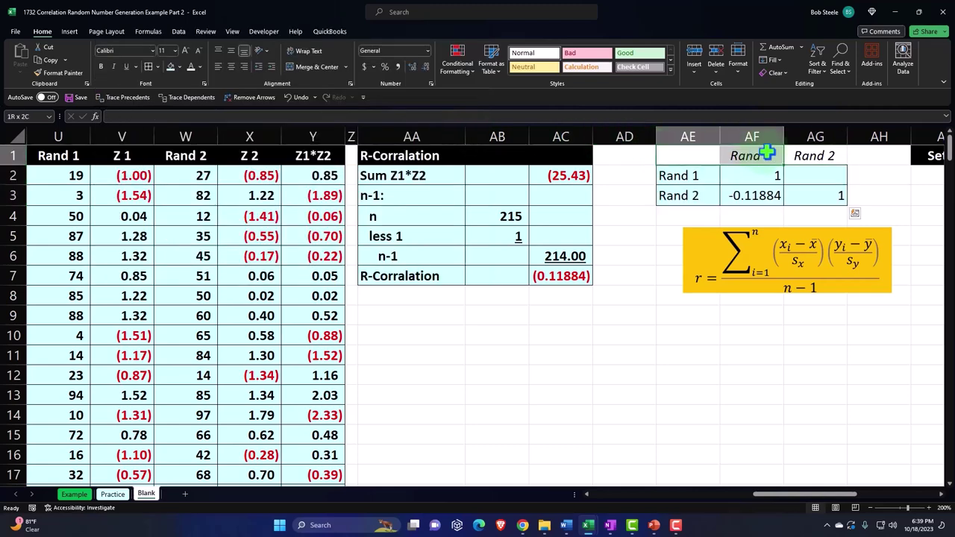
click(179, 66)
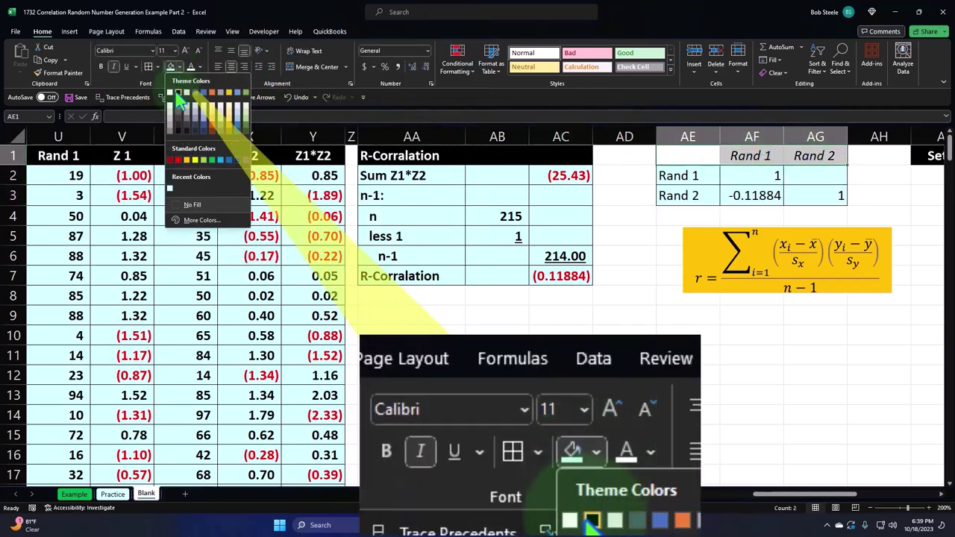
click(179, 87)
Fill the Set data block light blue down to the last data row.
click(661, 183)
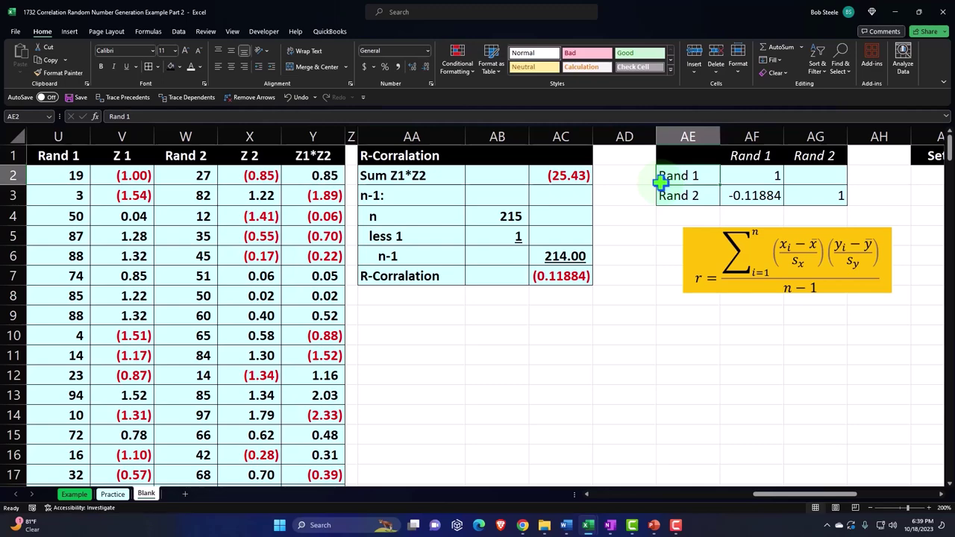
key(Right)
key(Right)
key(Right)
key(Right)
key(Right)
key(Right)
key(Right)
key(Right)
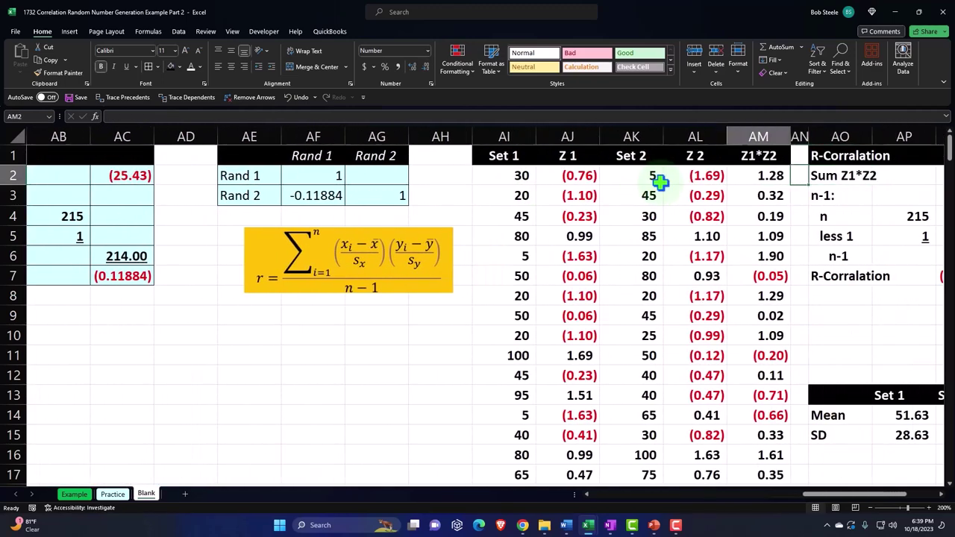
key(Left)
key(Left)
key(Left)
key(Left)
key(shift+Right)
key(shift+Right)
key(shift+Right)
key(shift+Right)
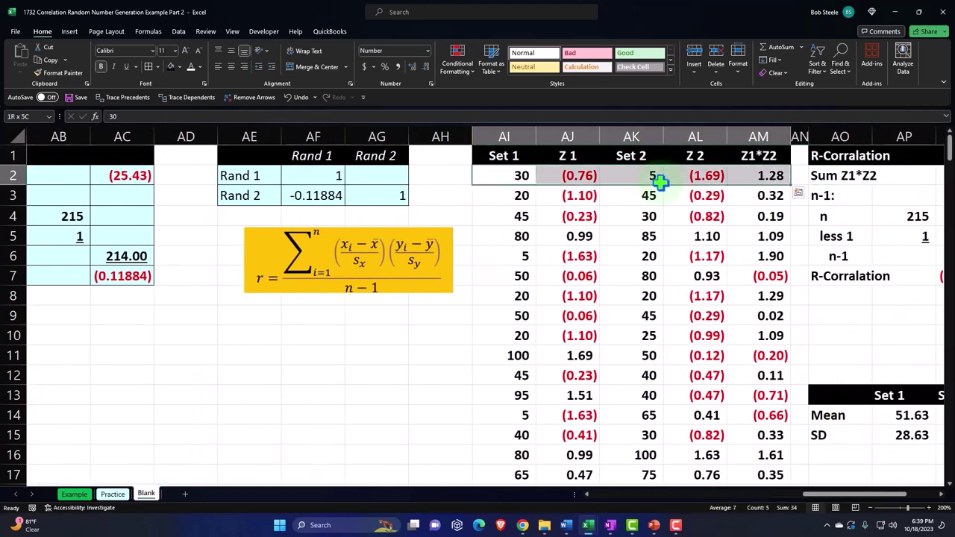
key(ctrl+shift+Down)
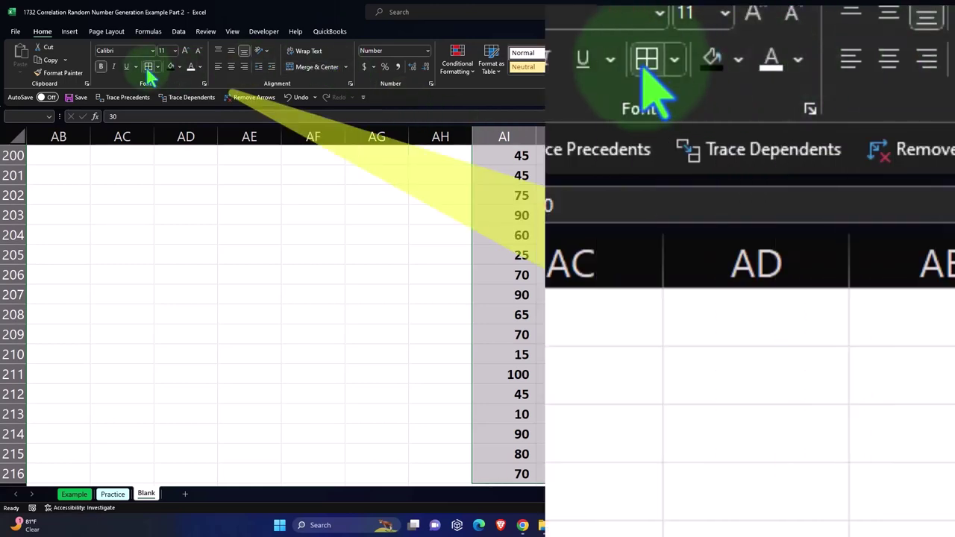
click(179, 66)
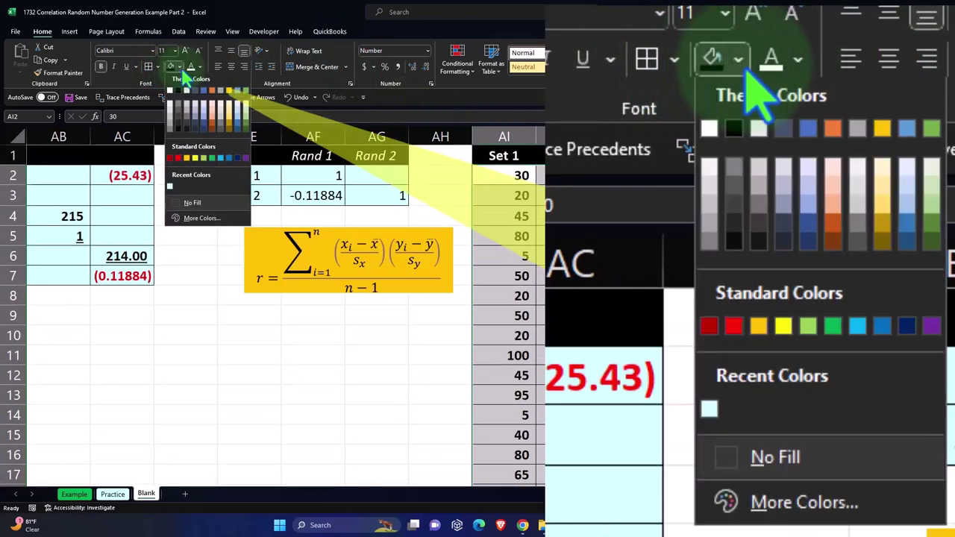
click(170, 191)
click(595, 228)
Select the second R-Corralation summary block.
key(Right)
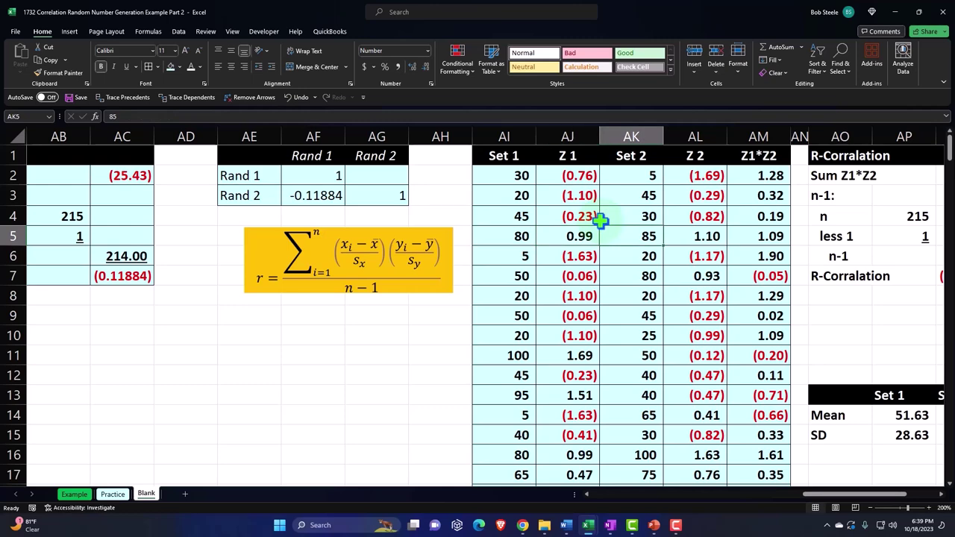
key(Right)
key(Right)
key(Right)
key(Right)
key(Right)
key(Right)
key(Right)
key(Left)
key(Left)
key(Left)
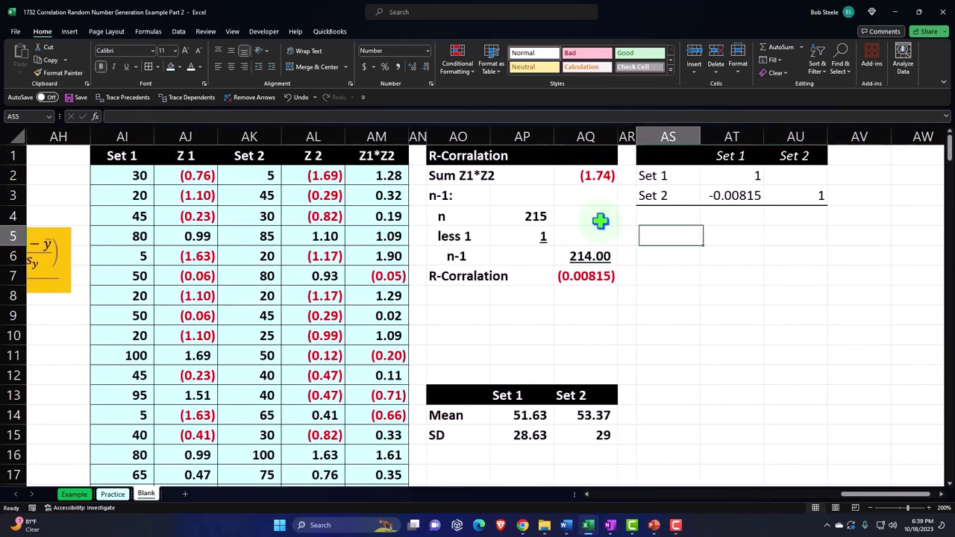
key(Left)
key(Left)
key(Left)
key(Left)
key(Up)
key(shift+Right)
key(shift+Right)
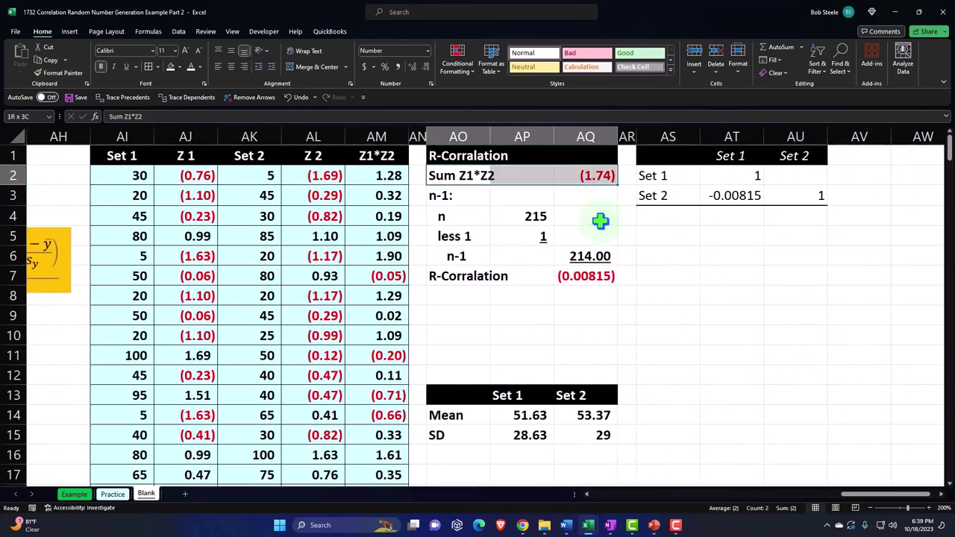
key(ctrl+shift+Down)
key(ctrl+shift+Down)
key(ctrl+shift+Down)
key(ctrl+shift+Up)
key(ctrl+shift+Up)
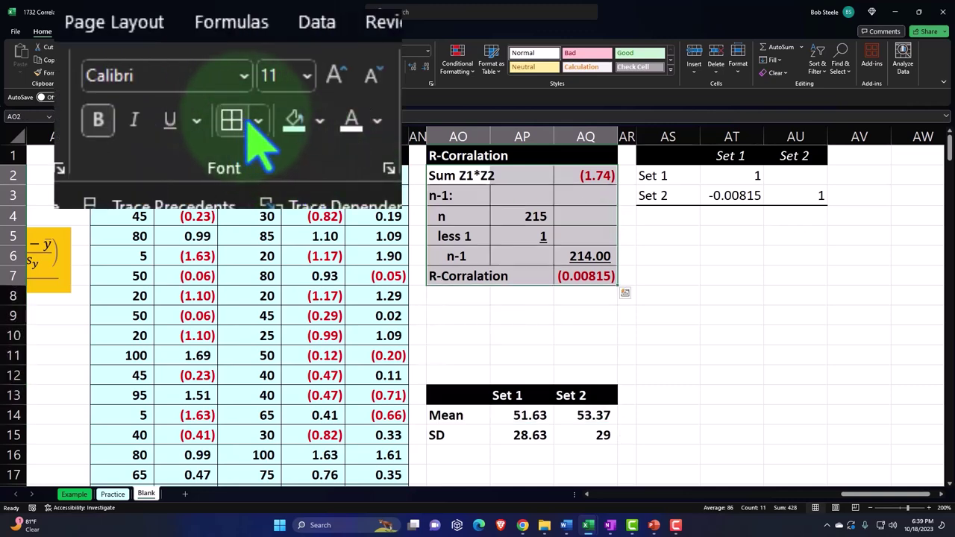
Move the Mean/SD table up to rows 9–11.
drag(464, 410, 556, 437)
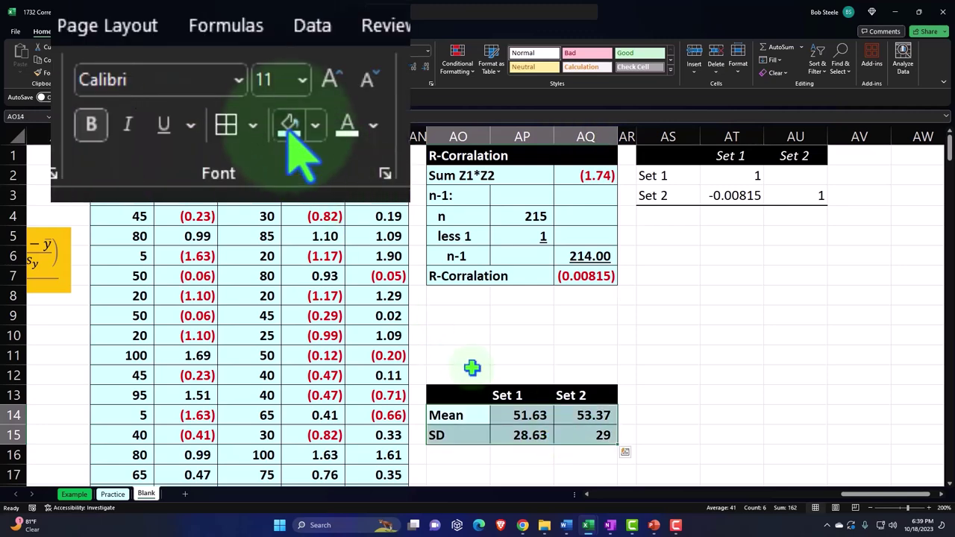
drag(485, 394, 569, 427)
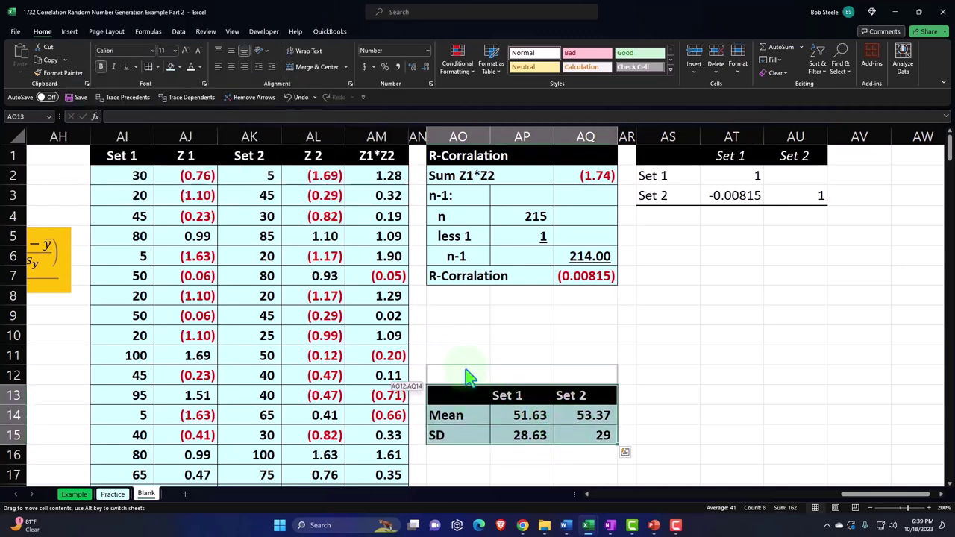
drag(465, 385, 467, 306)
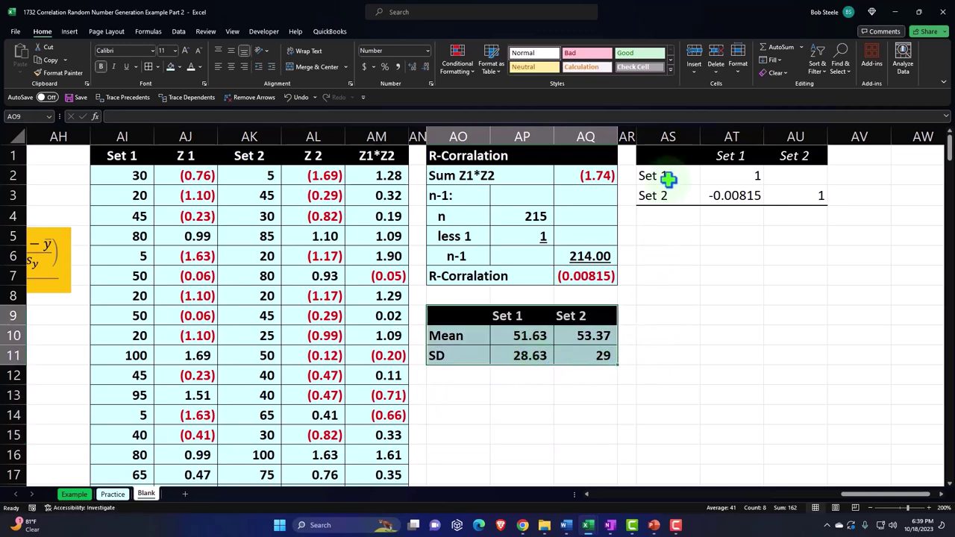
Add borders to the Set 1/Set 2 correlation values.
drag(668, 177, 770, 193)
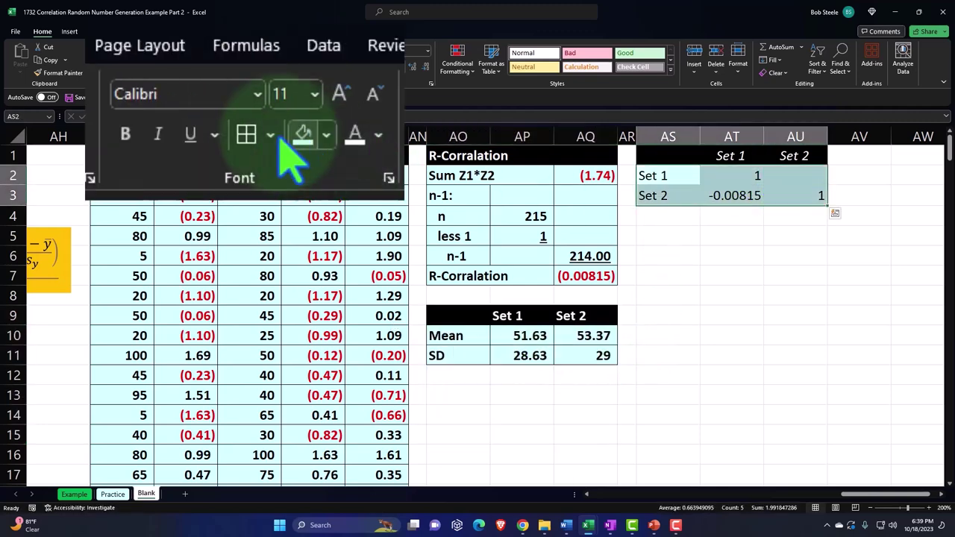
click(147, 66)
click(626, 136)
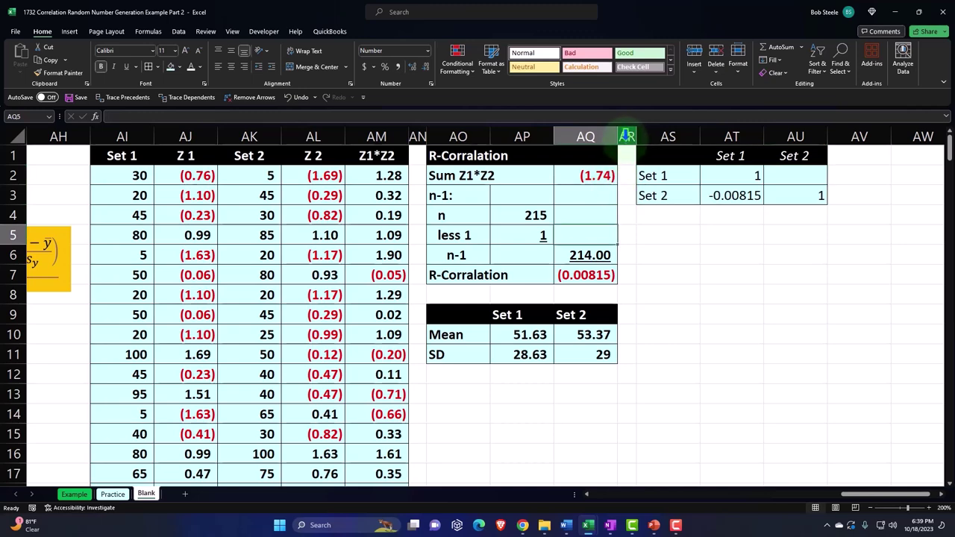
Pick out the empty separator columns AN, AD, Z and P across the sheet.
scroll(862, 499, left, 2)
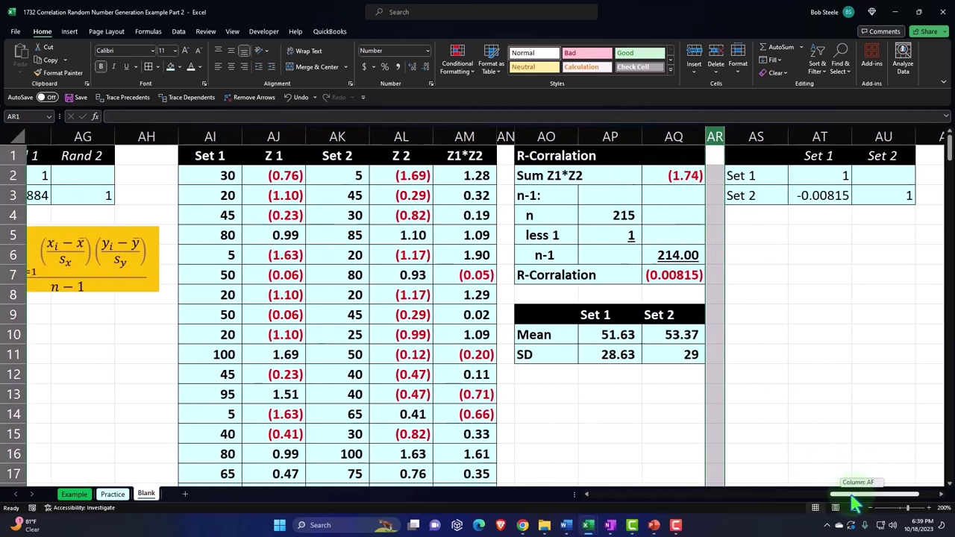
click(515, 136)
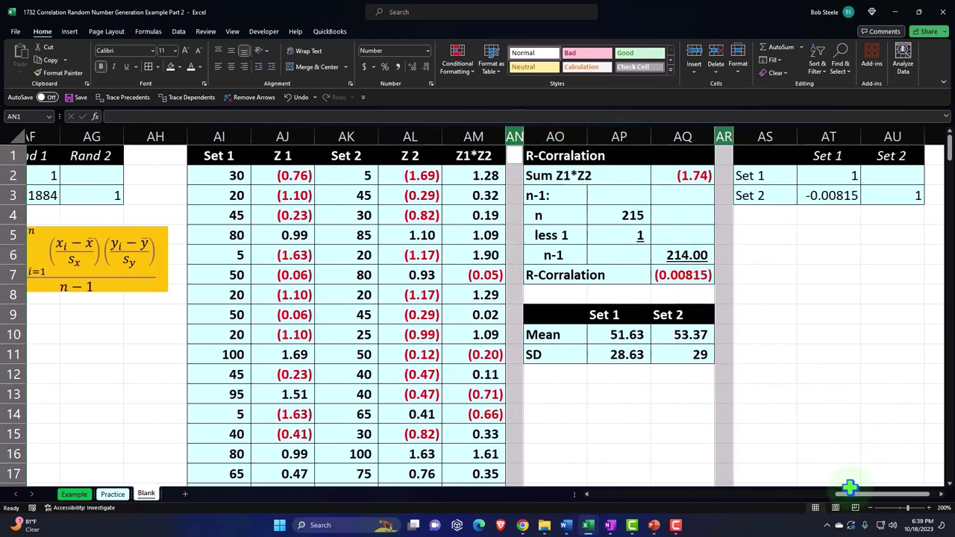
drag(850, 500, 795, 500)
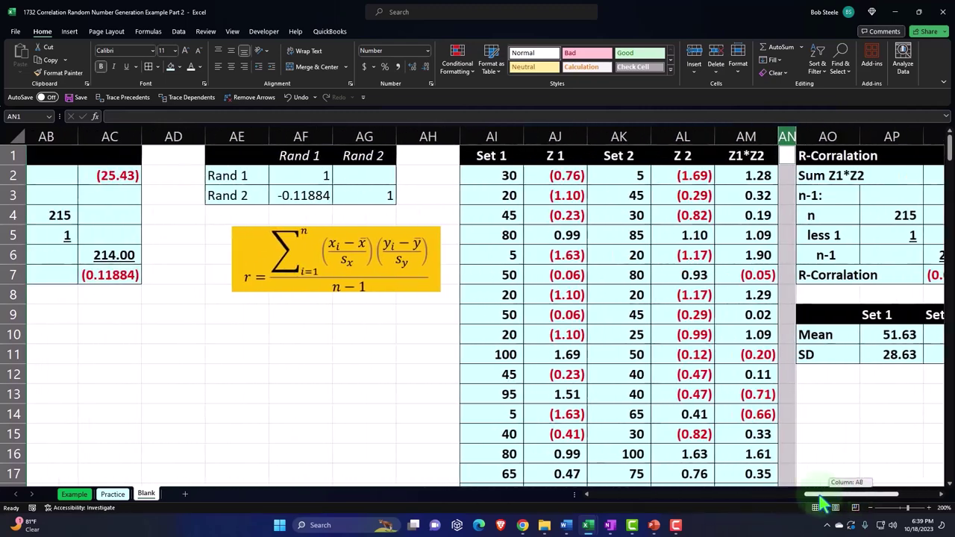
click(395, 137)
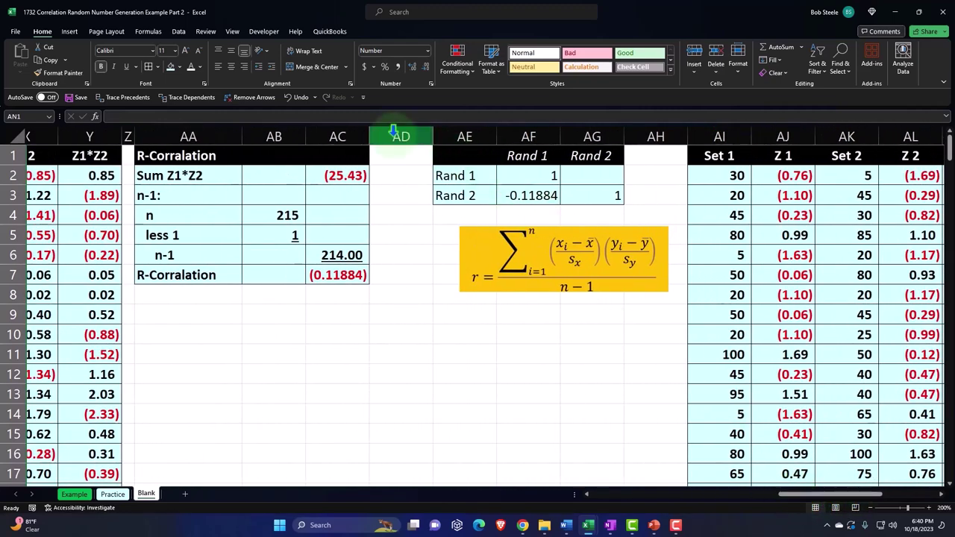
drag(831, 499, 784, 498)
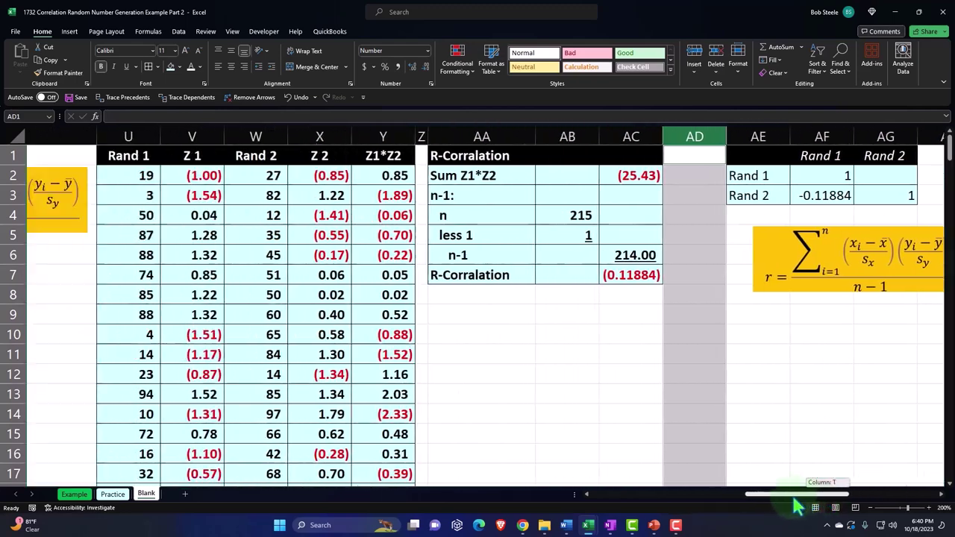
click(543, 136)
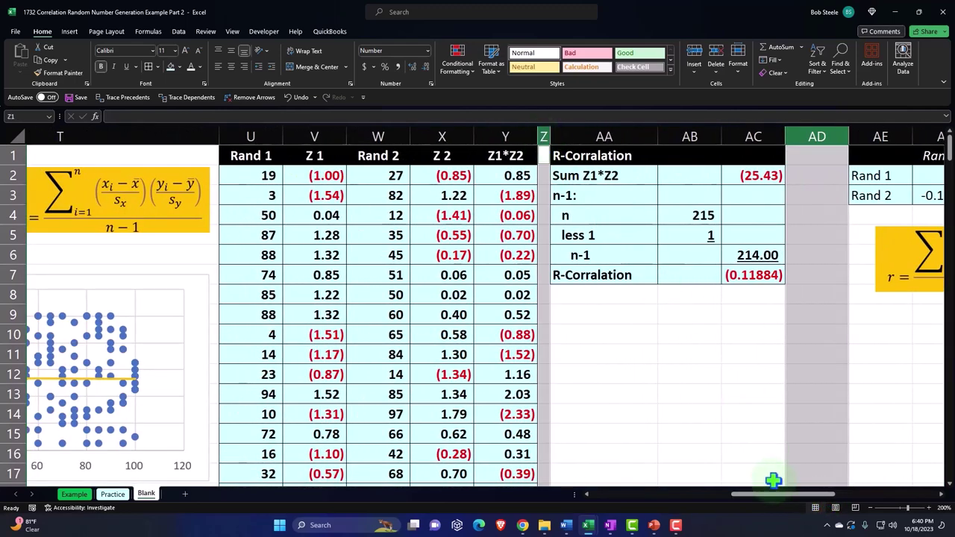
drag(776, 500, 686, 499)
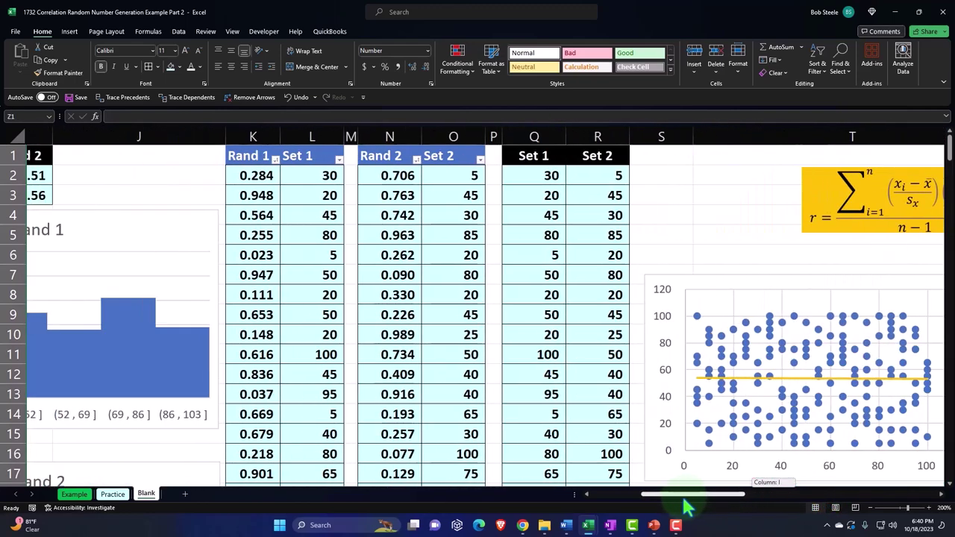
click(493, 135)
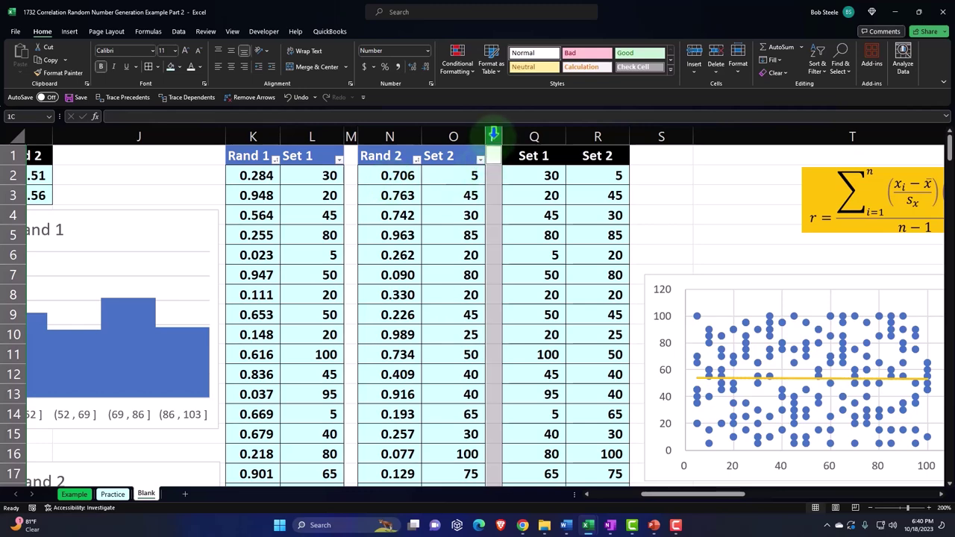
drag(668, 498, 620, 503)
Narrow separator columns C, F, M and P together to the same thin width.
ctrl+click(582, 138)
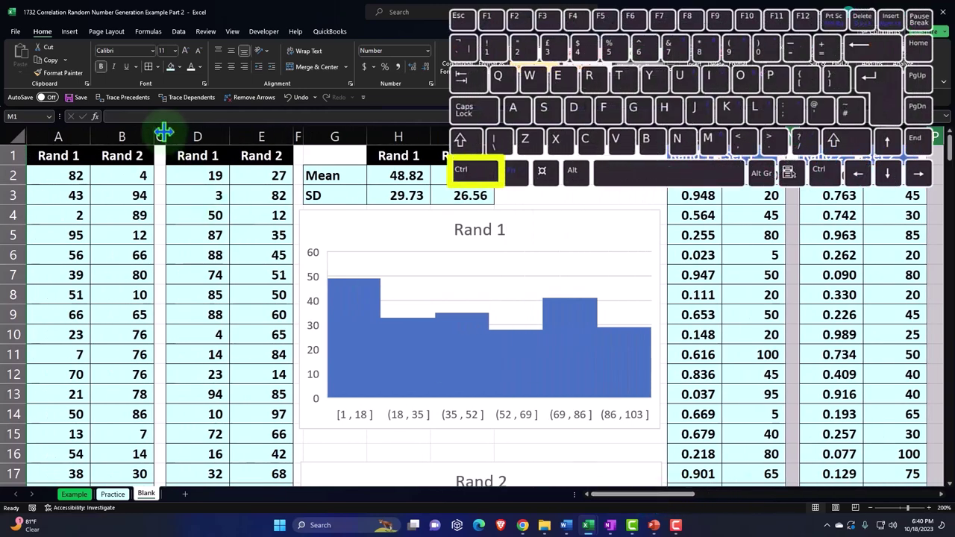
ctrl+click(160, 137)
ctrl+click(286, 133)
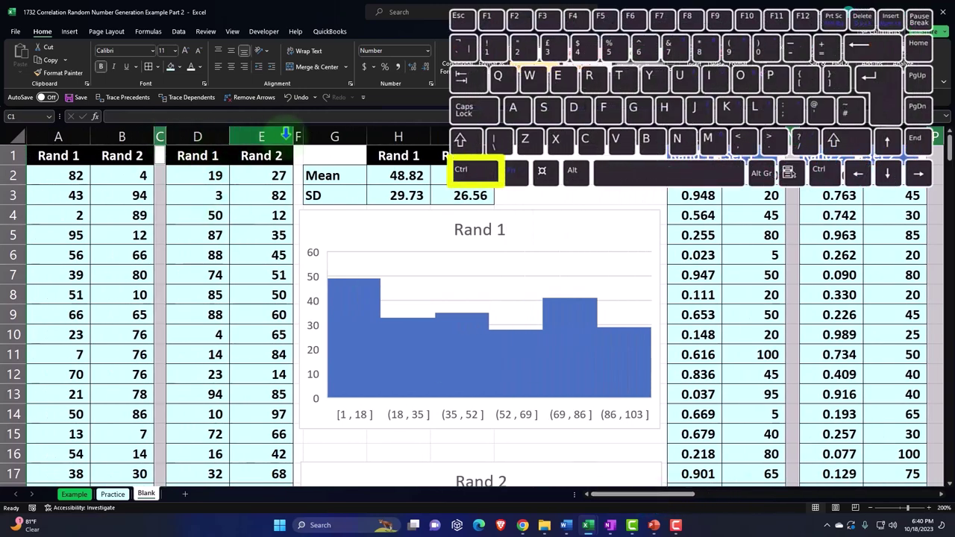
ctrl+click(297, 134)
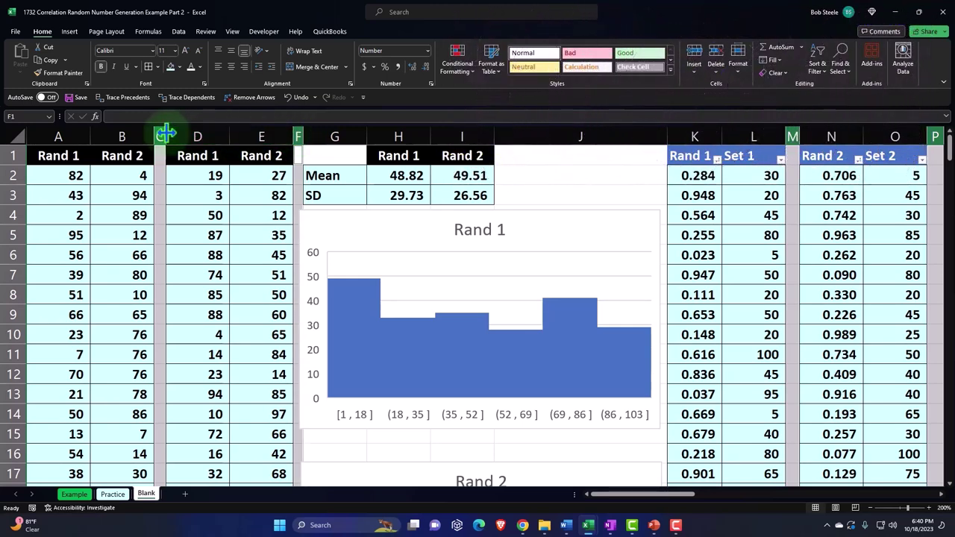
drag(166, 134, 161, 134)
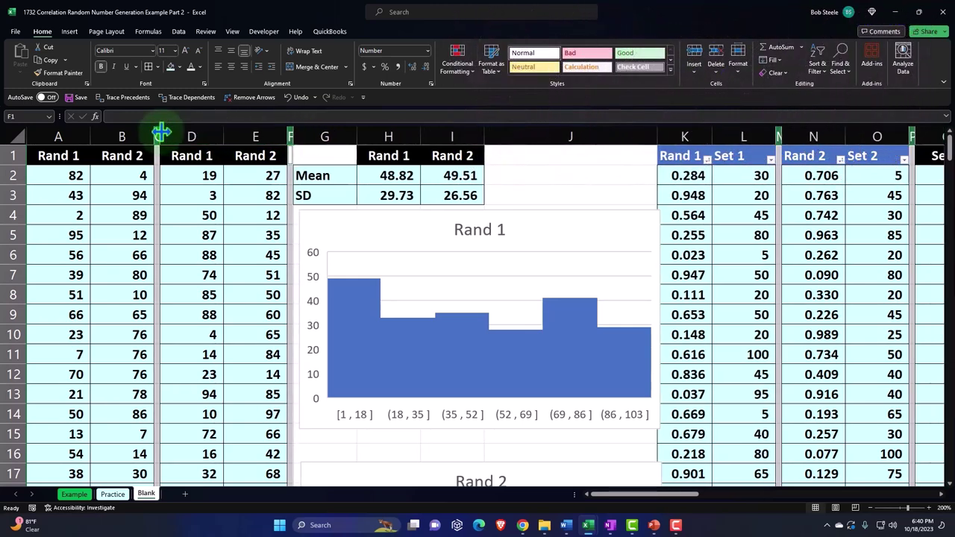
click(213, 185)
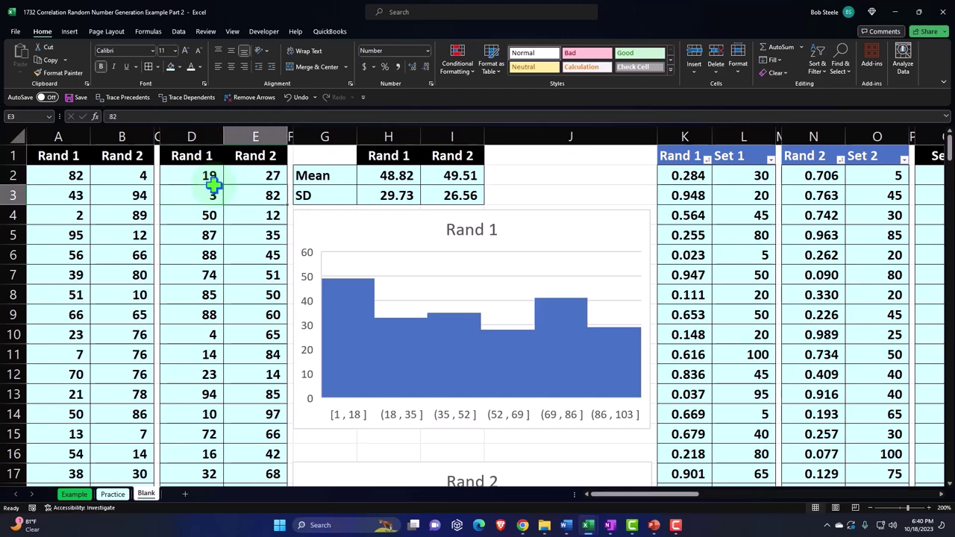
key(Right)
key(Right)
key(Right)
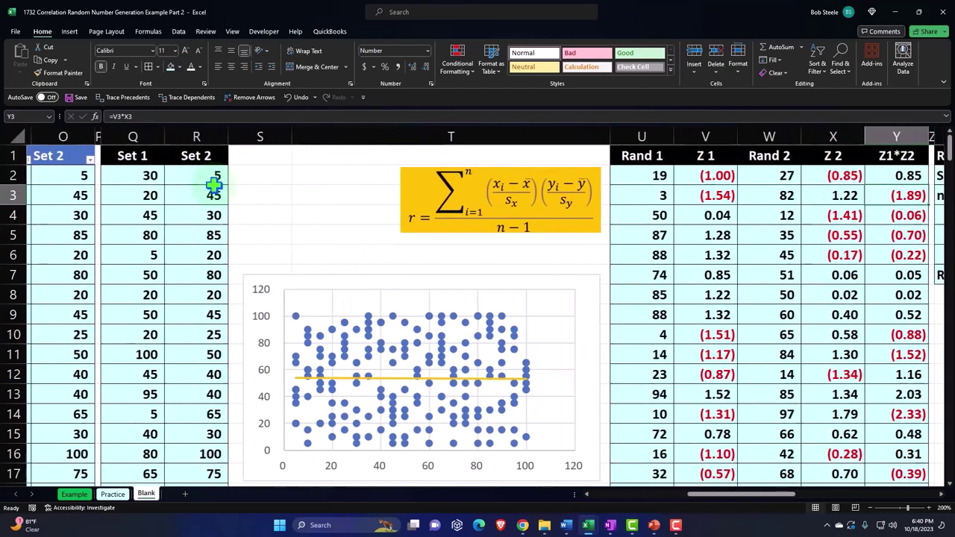
key(Right)
key(Right)
key(Right)
key(Right)
key(Right)
key(Right)
key(Right)
key(Right)
key(Right)
key(Right)
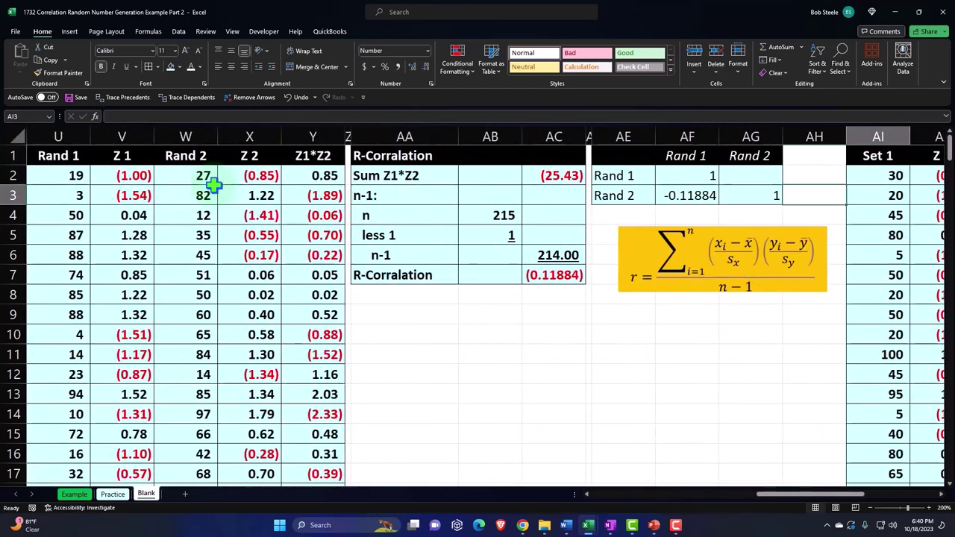
key(Right)
key(Right)
key(Right)
key(Right)
key(Right)
key(Right)
key(Right)
key(Right)
key(Right)
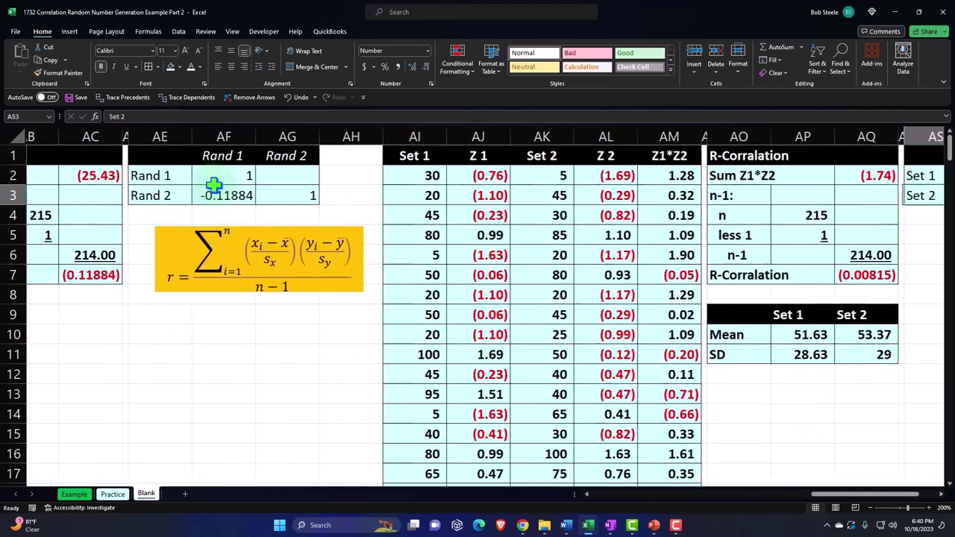
key(Right)
key(Right)
key(Right)
key(Right)
key(Right)
key(Right)
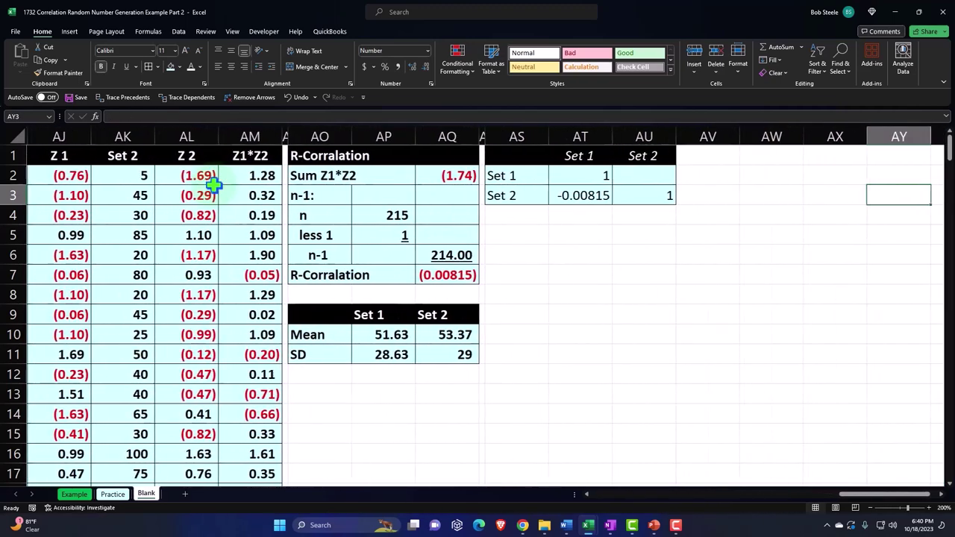
key(Left)
key(Left)
key(Left)
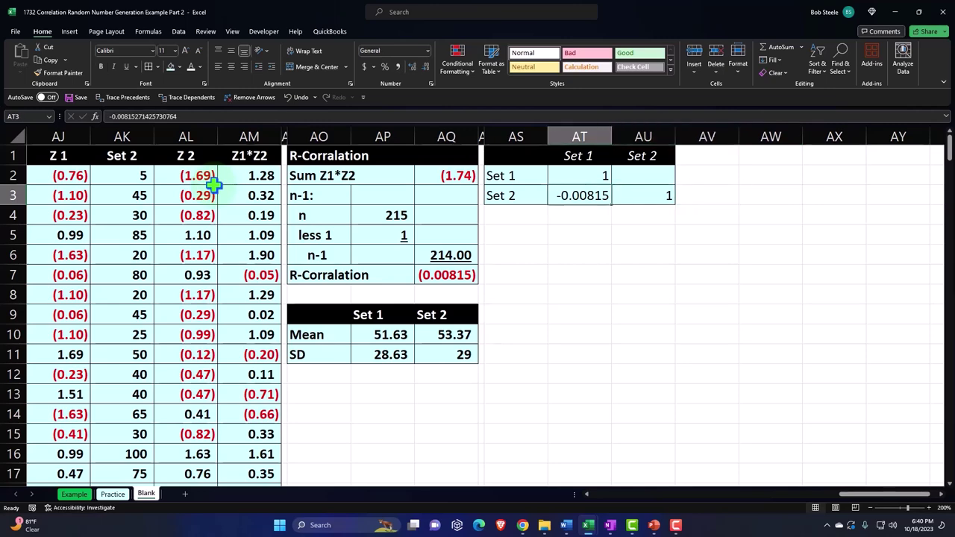
key(Left)
key(Left)
key(Left)
key(Left)
key(Left)
key(Left)
key(Left)
key(Left)
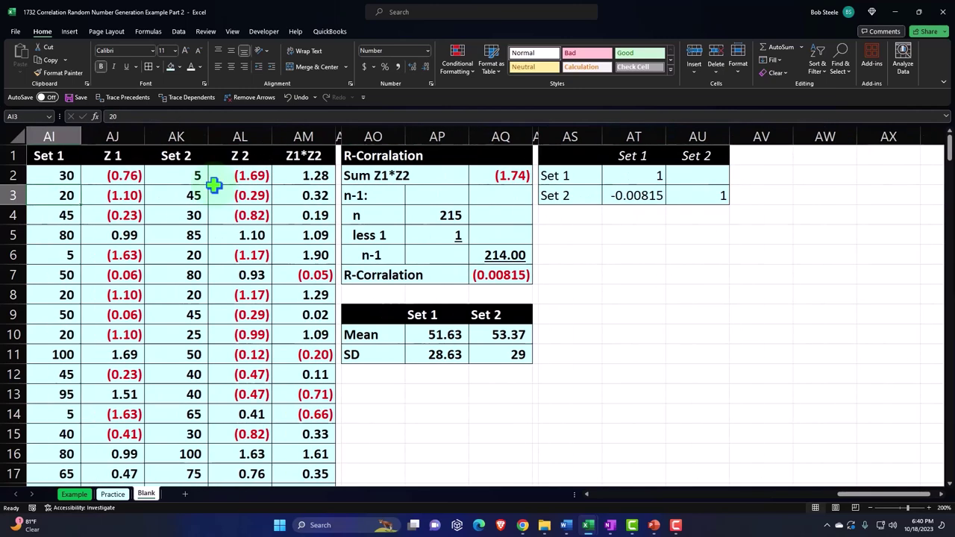
key(Left)
key(Left)
key(Left)
key(Left)
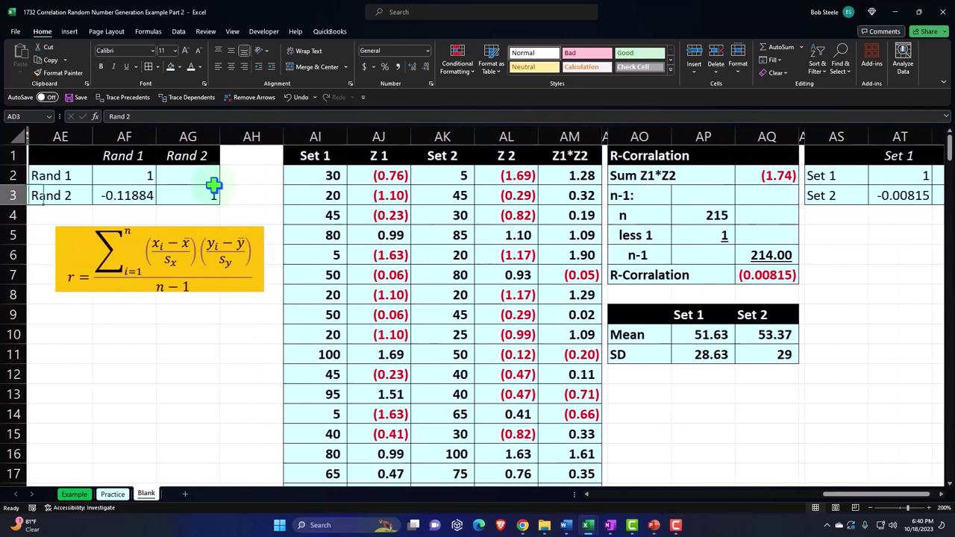
key(Left)
key(Left)
key(Left)
key(Left)
key(Left)
key(Left)
key(Left)
key(Left)
key(Left)
key(Left)
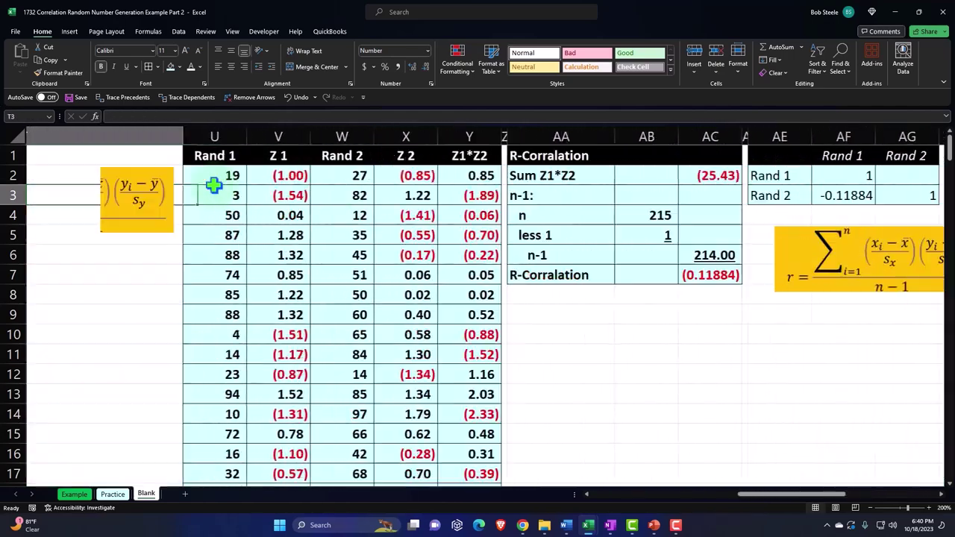
key(Left)
key(Left)
key(Left)
key(Left)
key(Left)
key(Left)
key(Left)
key(Left)
key(Left)
key(Left)
key(Left)
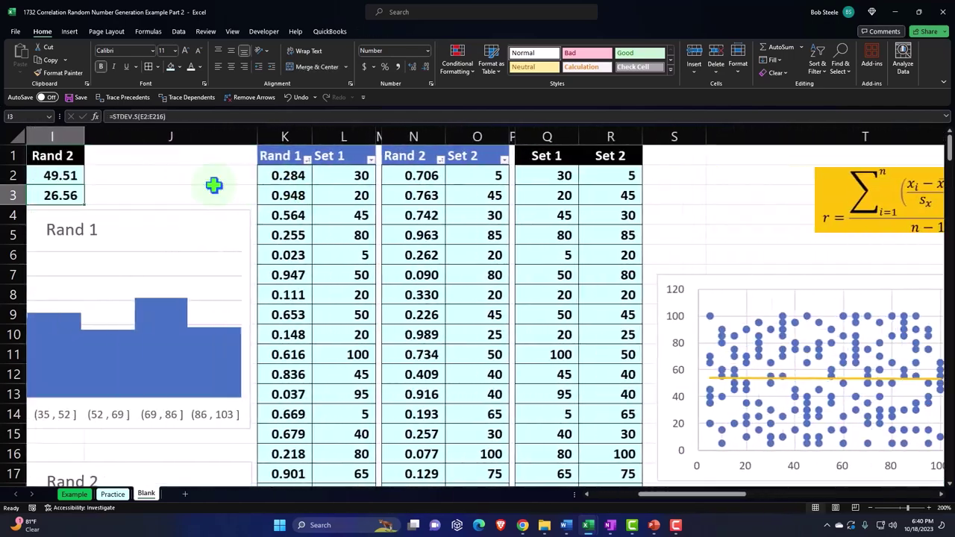
key(Left)
key(Left)
key(Left)
key(Left)
key(Left)
key(Left)
key(Left)
key(Left)
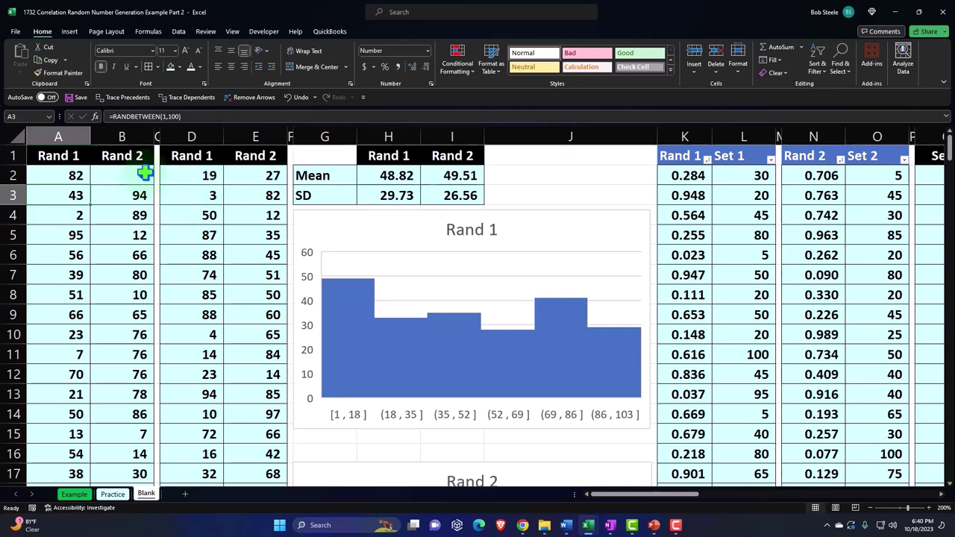
Spell-check the sheet, changing the Corralation headings to Correlation.
click(205, 32)
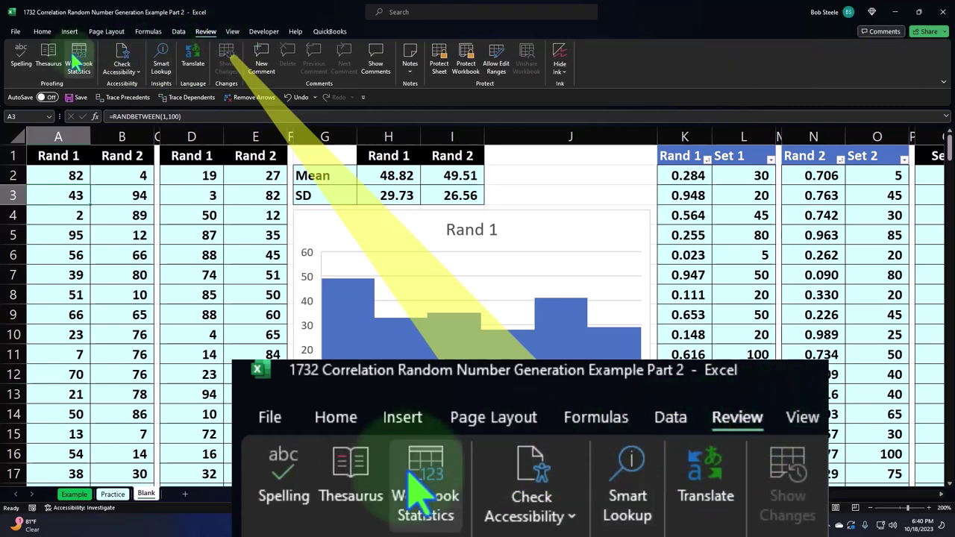
click(21, 56)
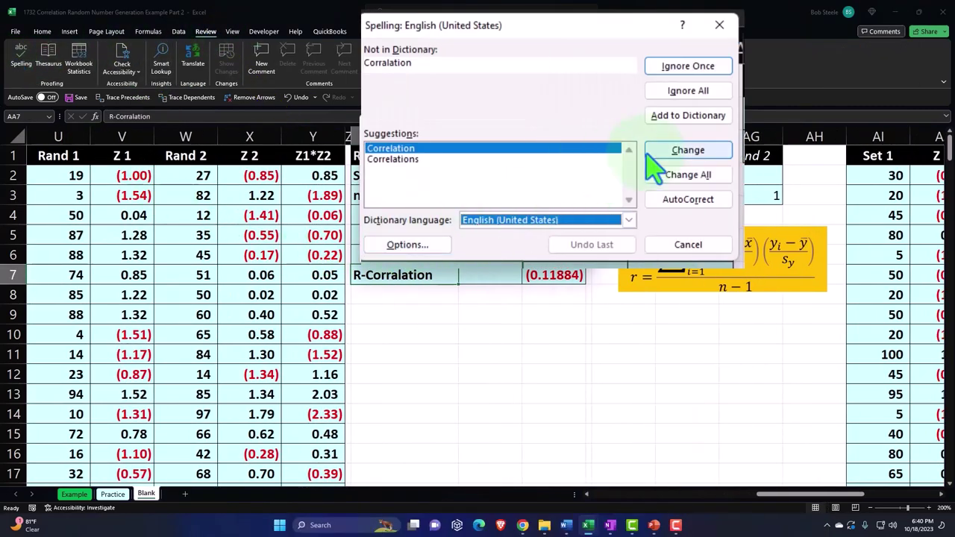
click(679, 153)
click(677, 154)
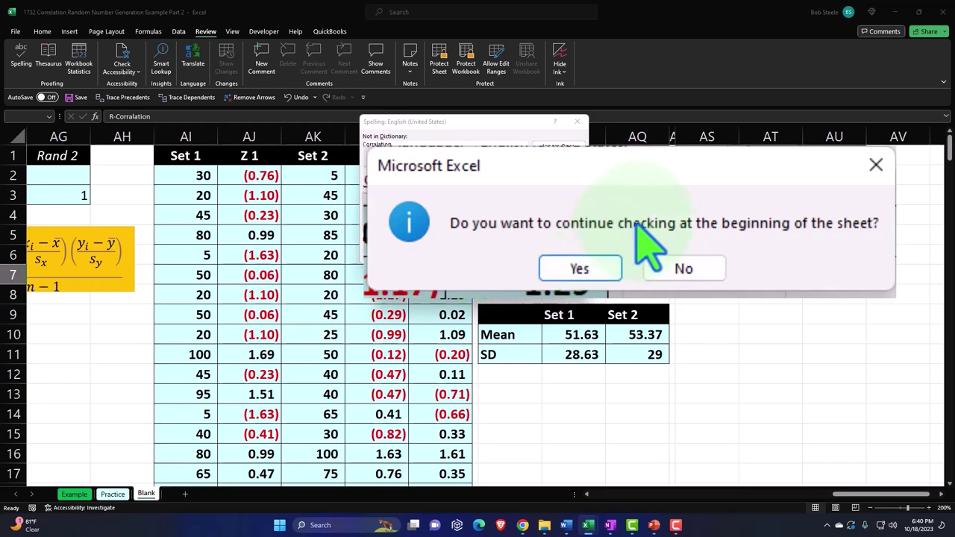
click(596, 270)
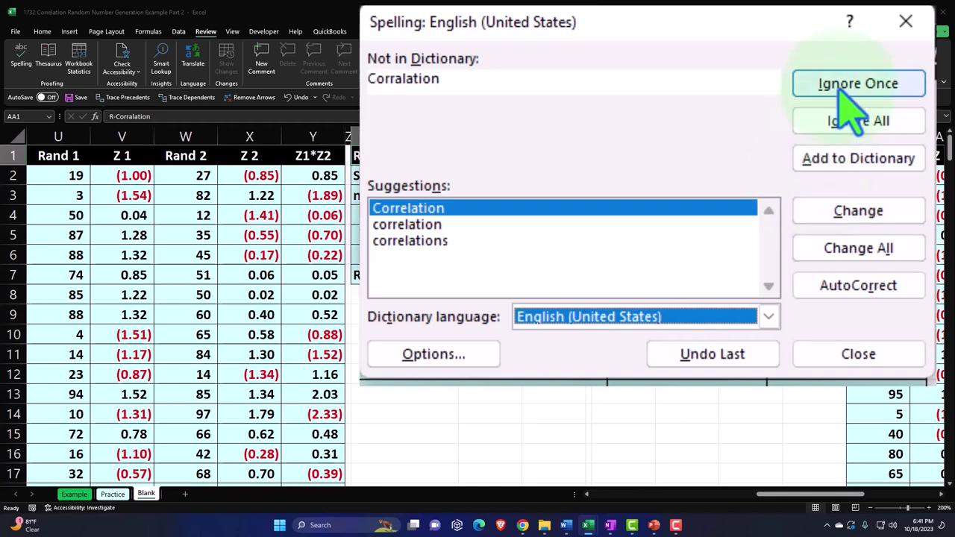
click(841, 83)
click(905, 24)
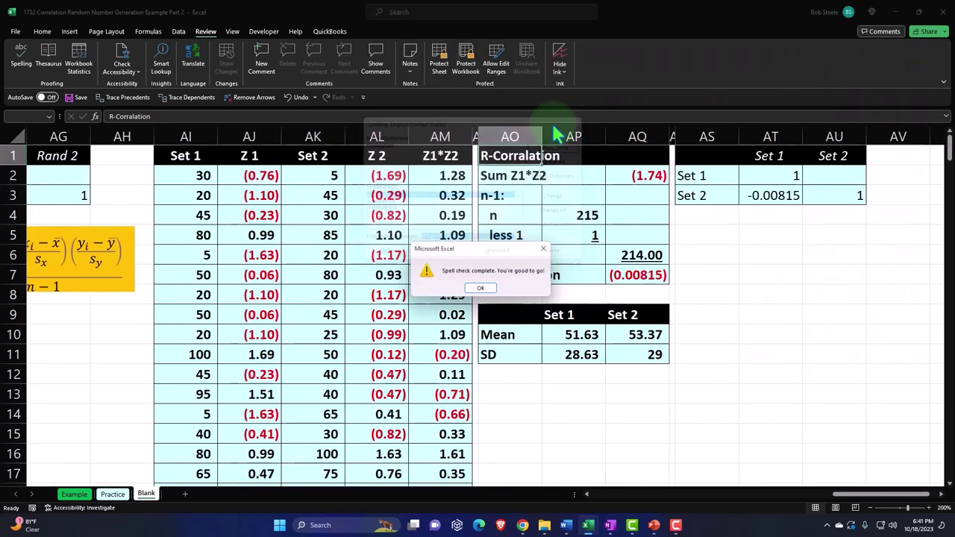
click(480, 288)
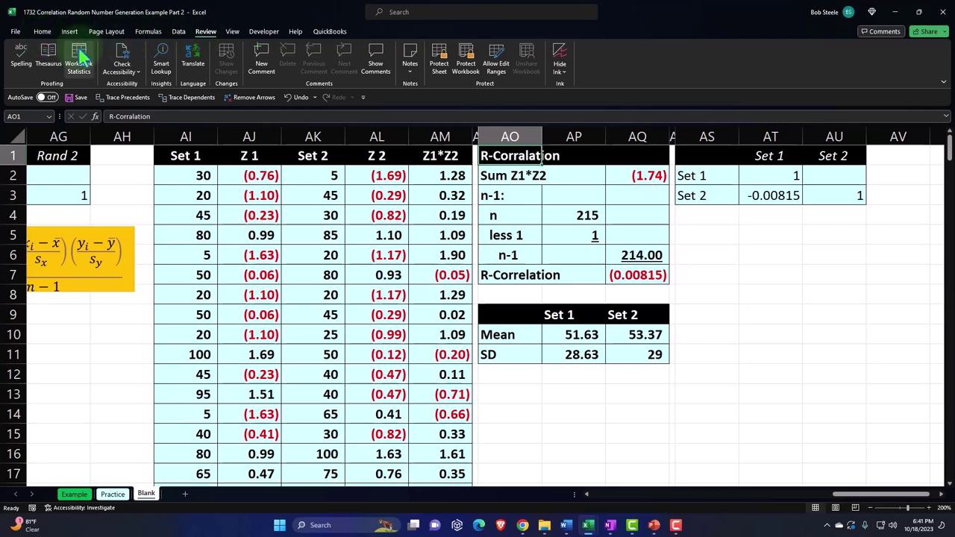
Rerun the spell check to correct the remaining Corralation to R-Correlation.
click(21, 55)
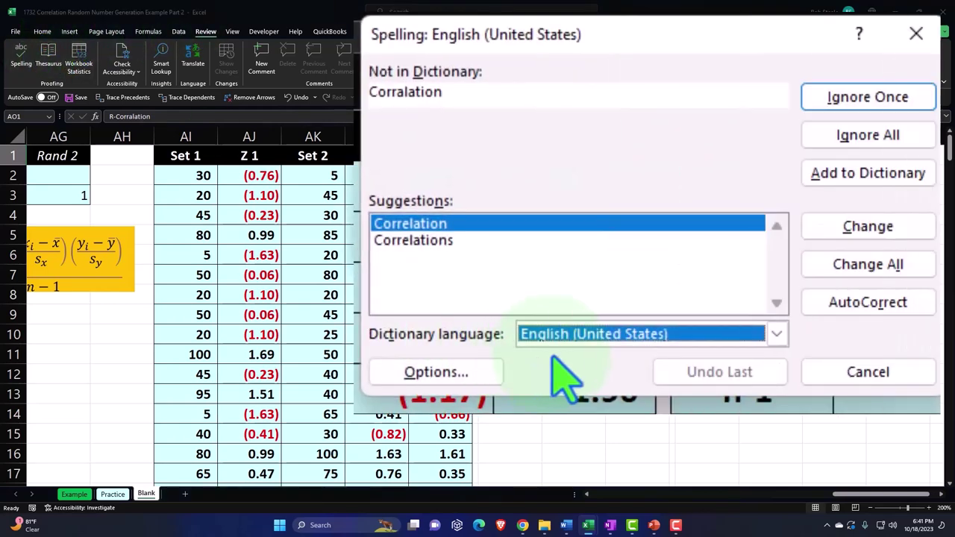
click(845, 231)
click(537, 406)
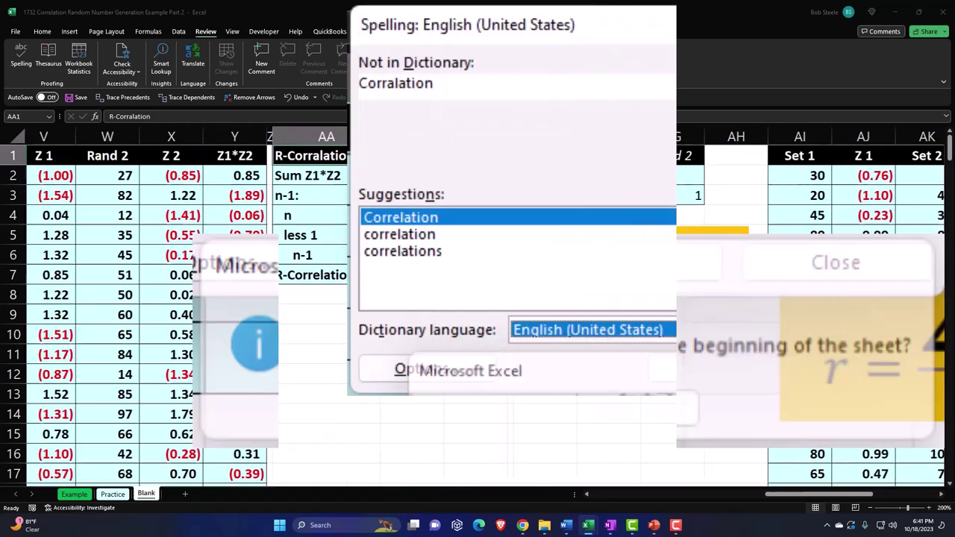
click(840, 224)
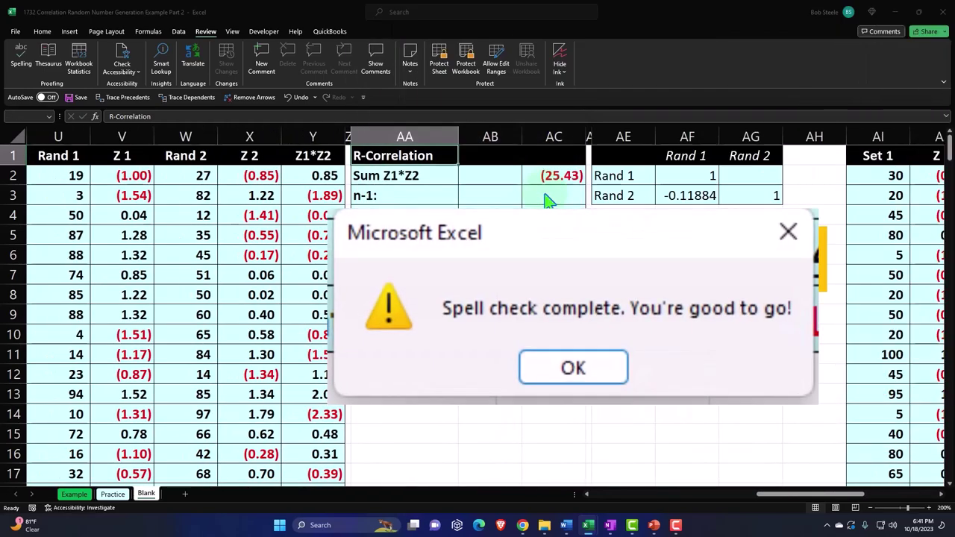